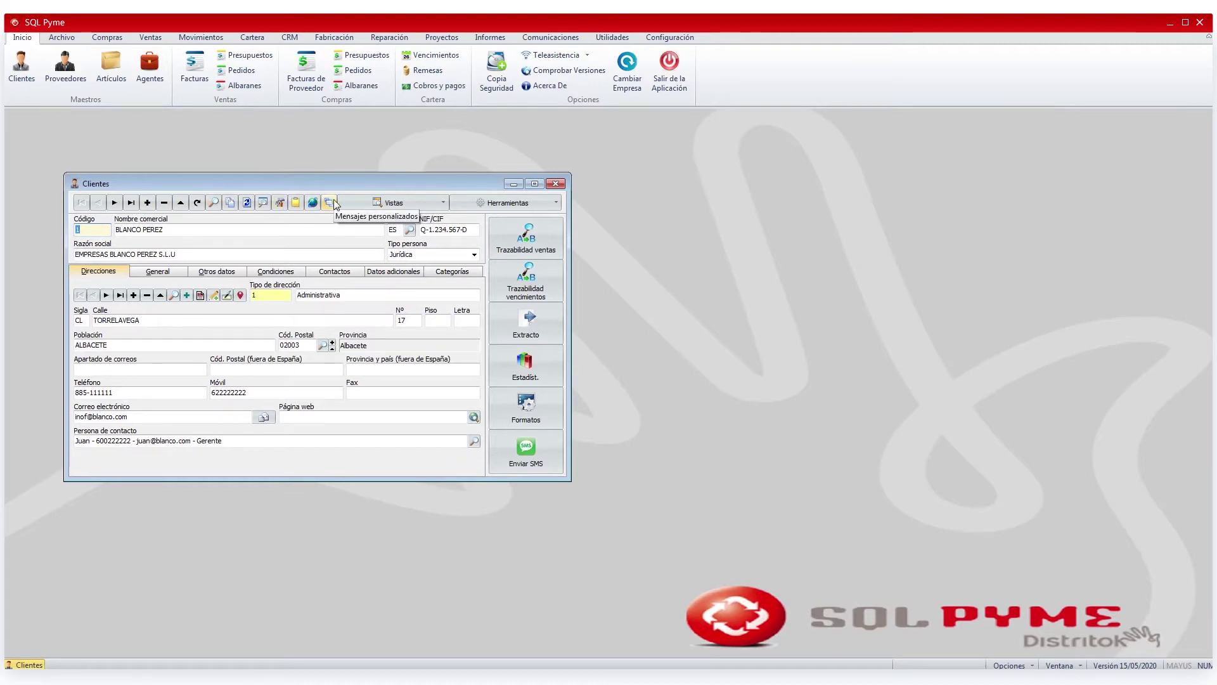
- View the toolbars of the articles, sales invoices and remittances windows, and close all three to return to the customer record
click(111, 65)
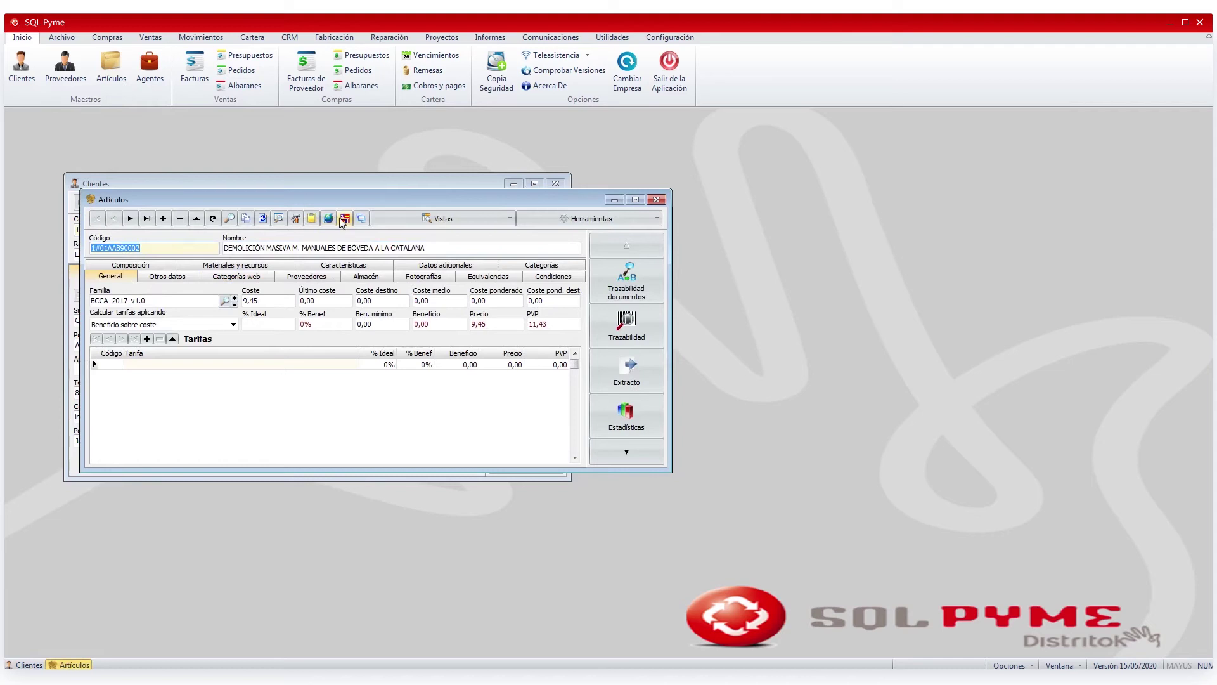
click(195, 67)
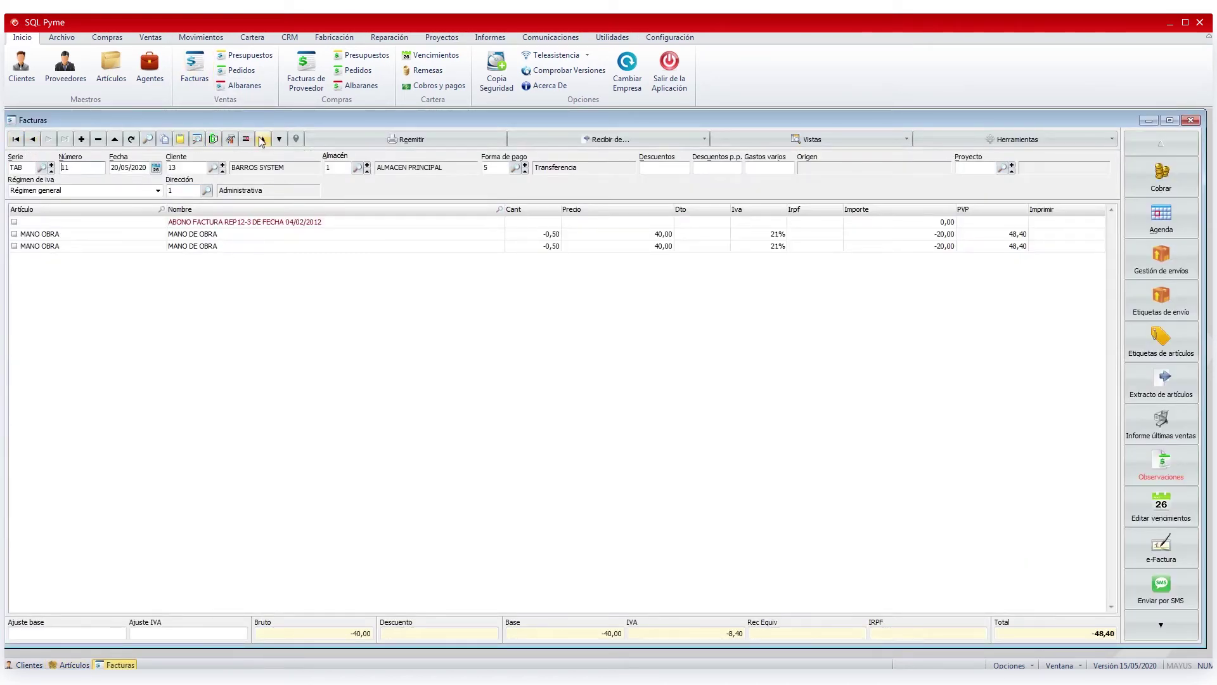
click(423, 70)
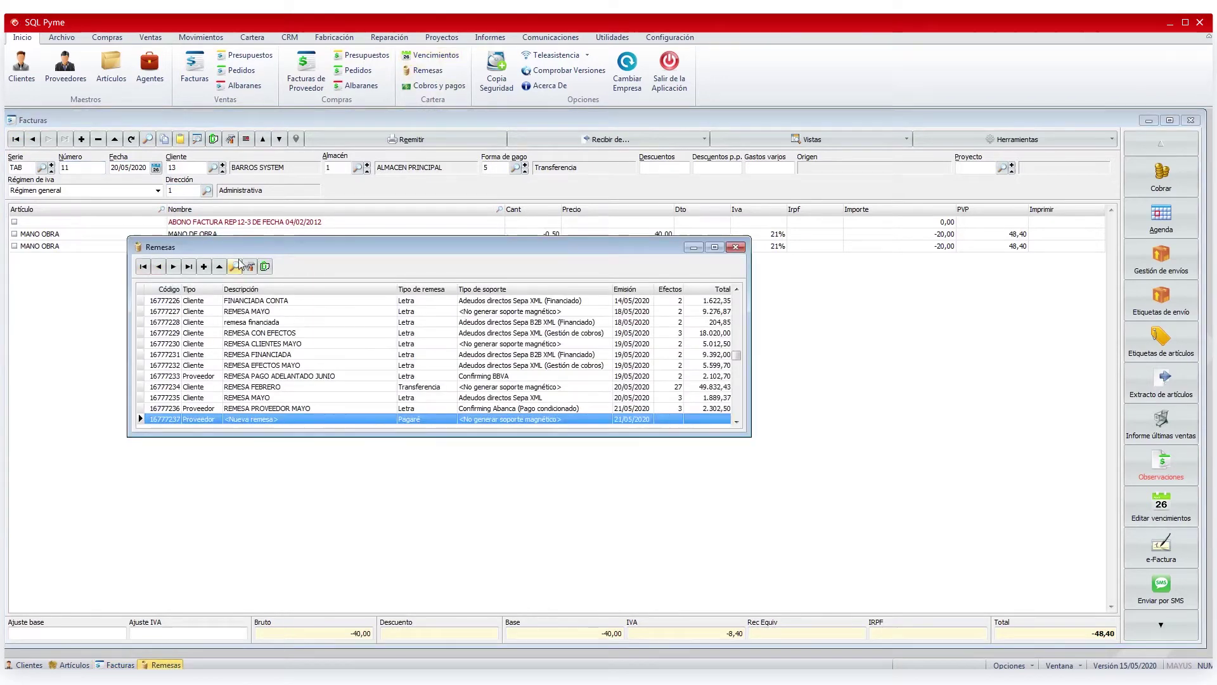
click(735, 246)
click(1191, 120)
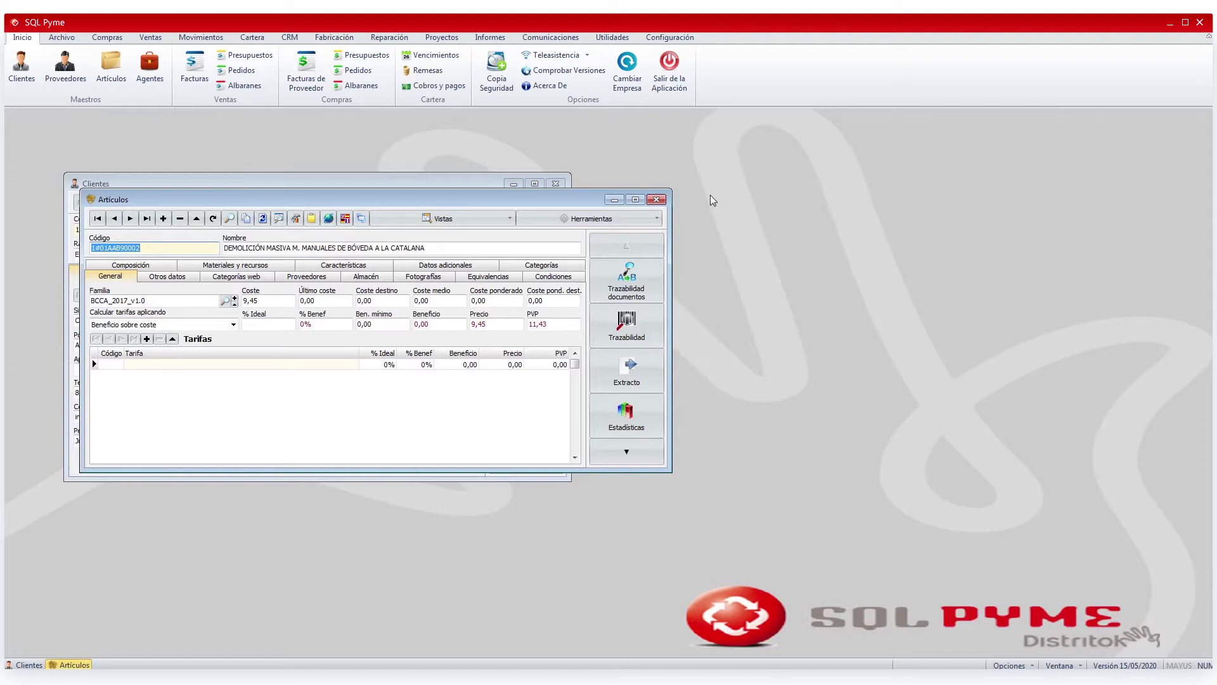
click(658, 200)
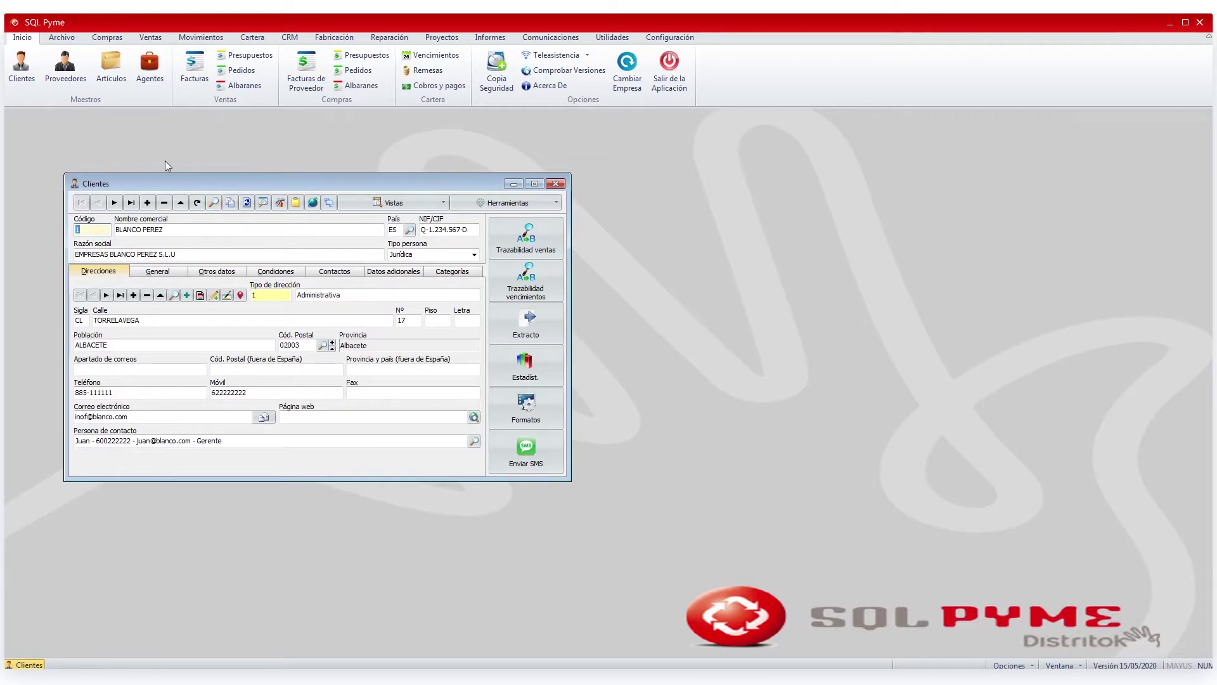
- Browse the customer records one by one forwards and backwards, and jump to the first and the last record
click(115, 203)
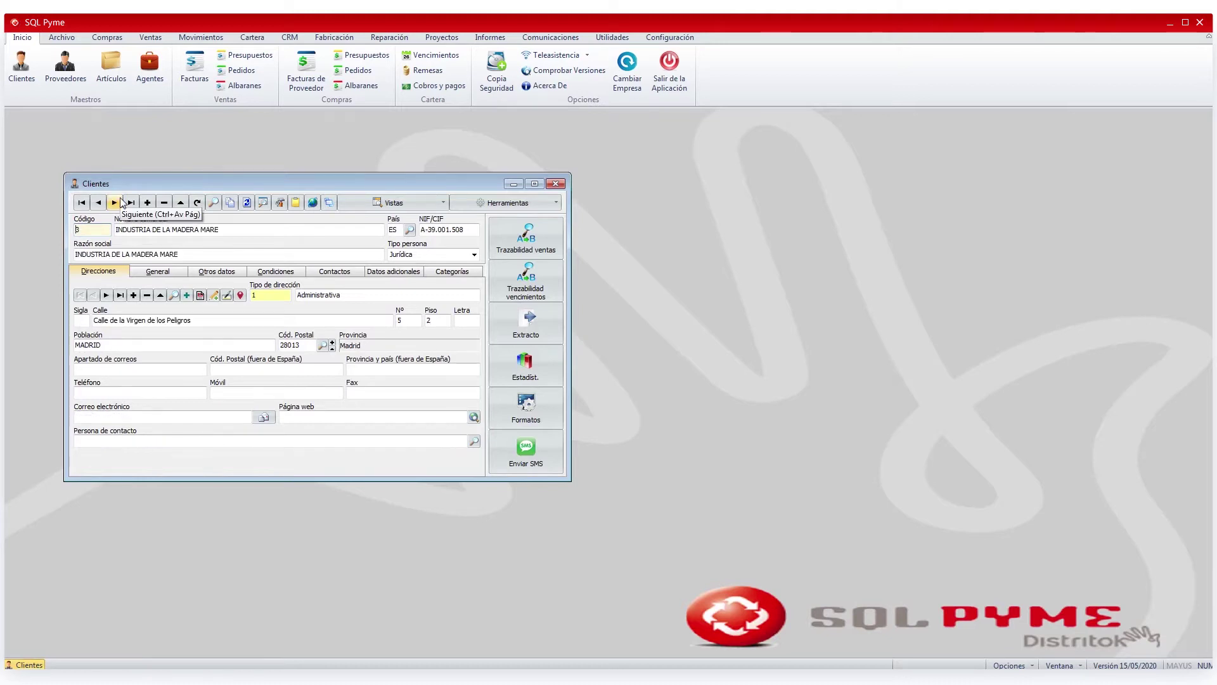
click(115, 203)
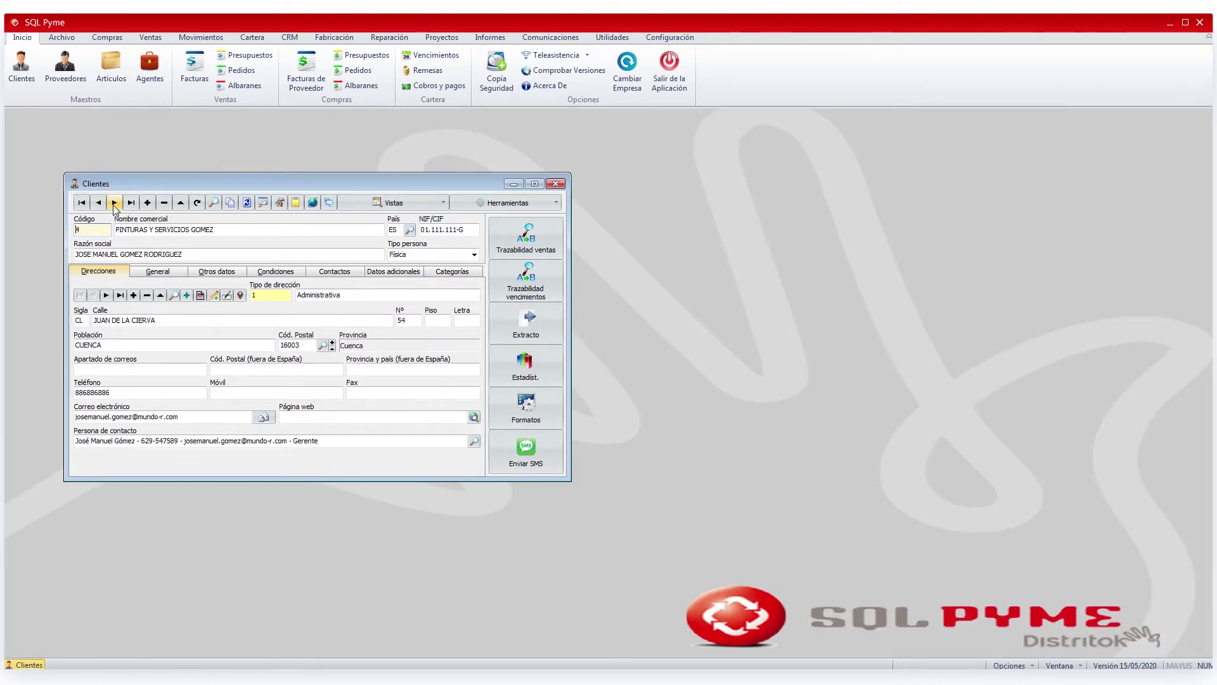
click(114, 203)
click(115, 203)
click(99, 203)
click(99, 203)
click(99, 202)
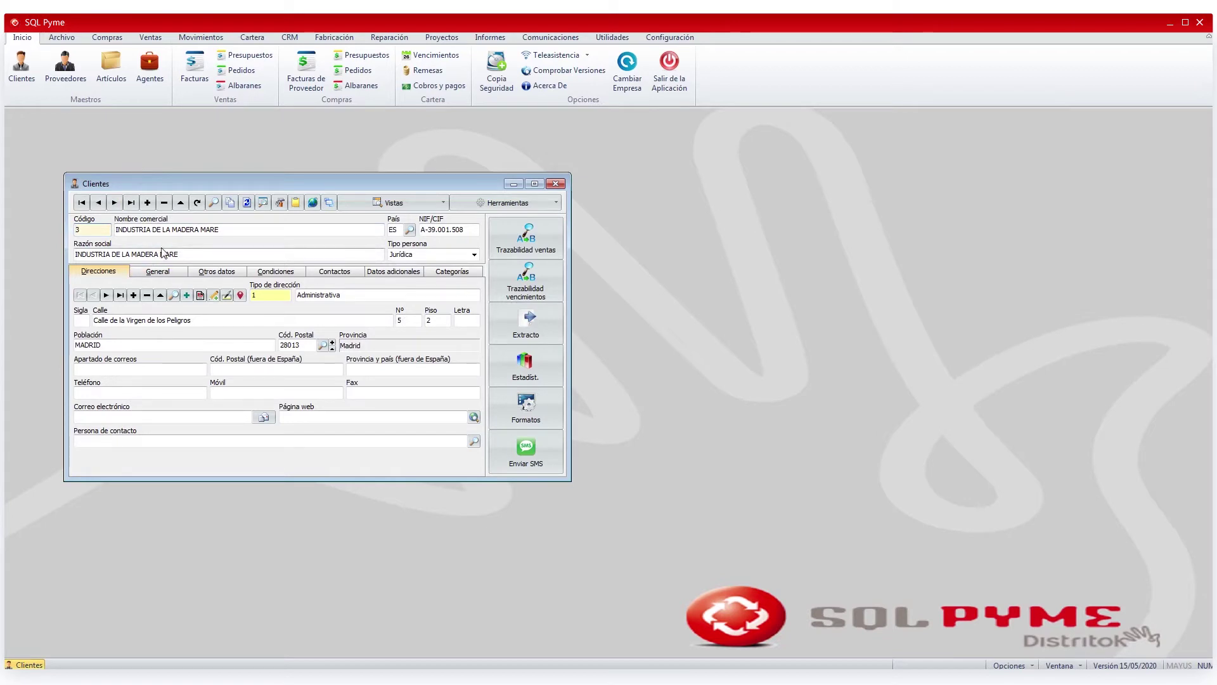
click(81, 202)
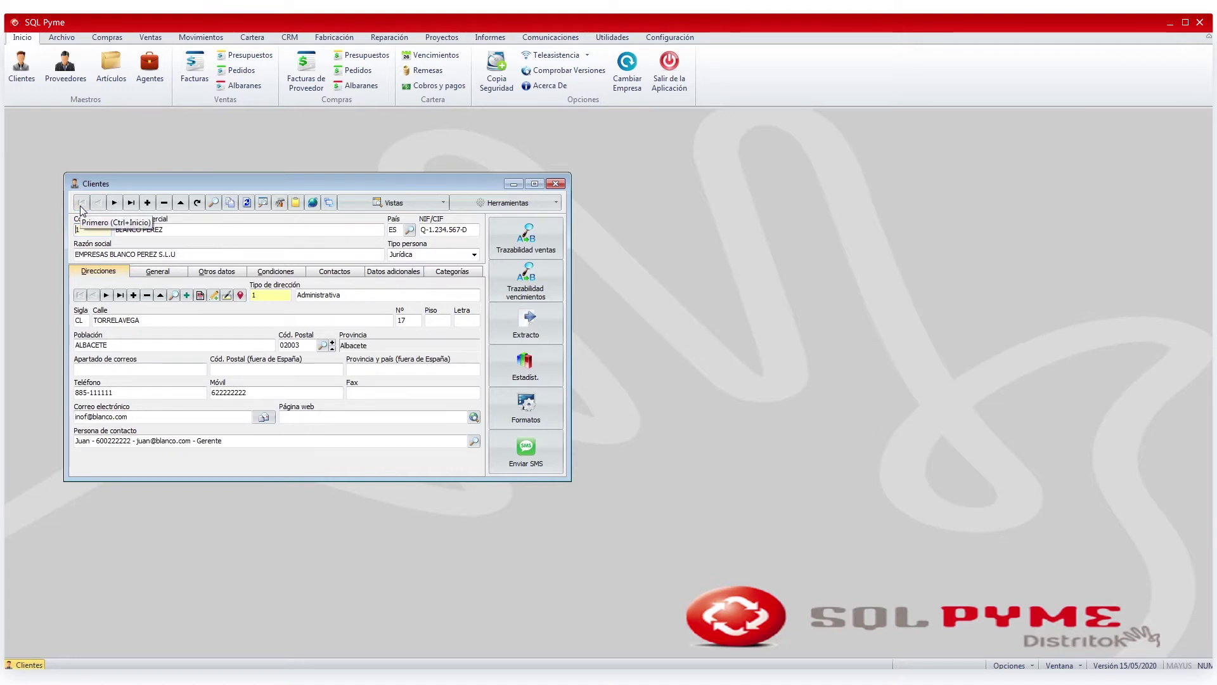
click(131, 206)
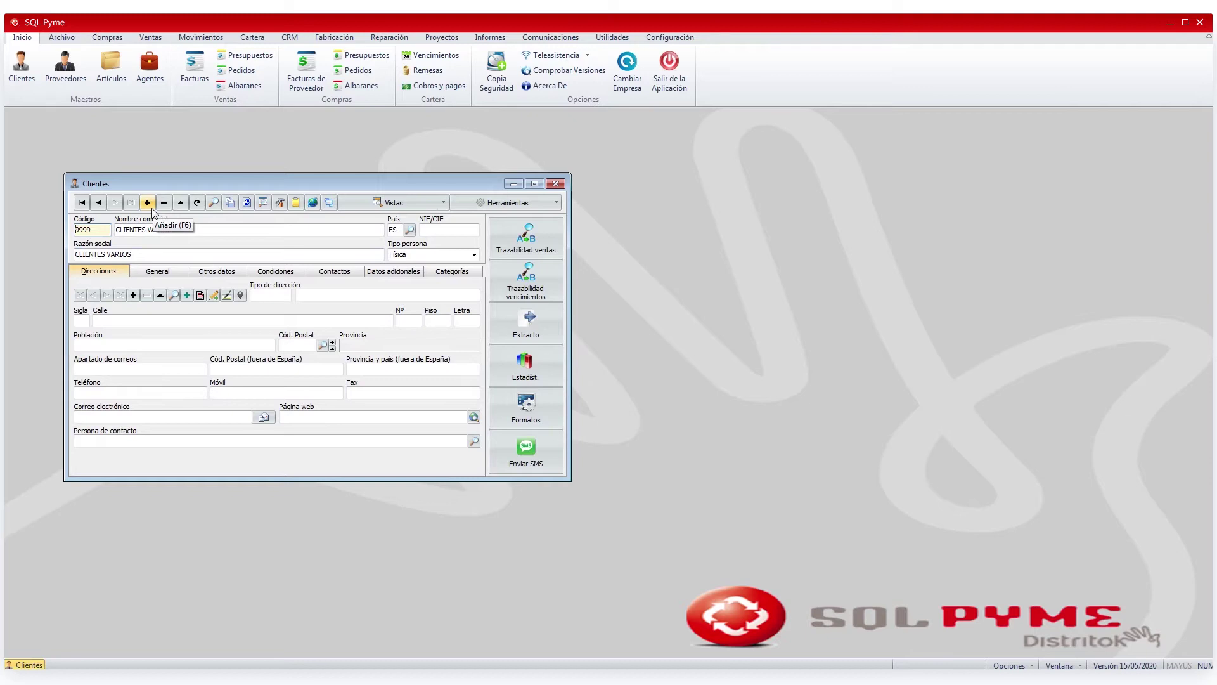
- Start and discard a blank customer record, and try to delete the CLIENTES VARIOS customer
click(152, 211)
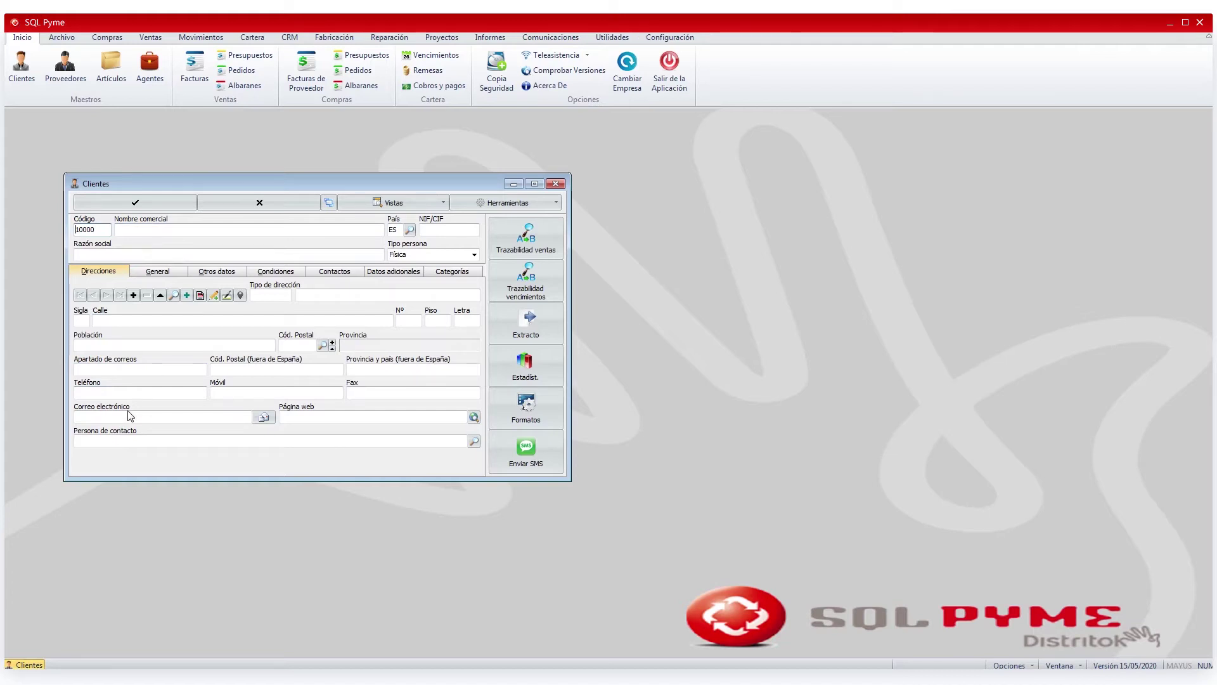
click(233, 203)
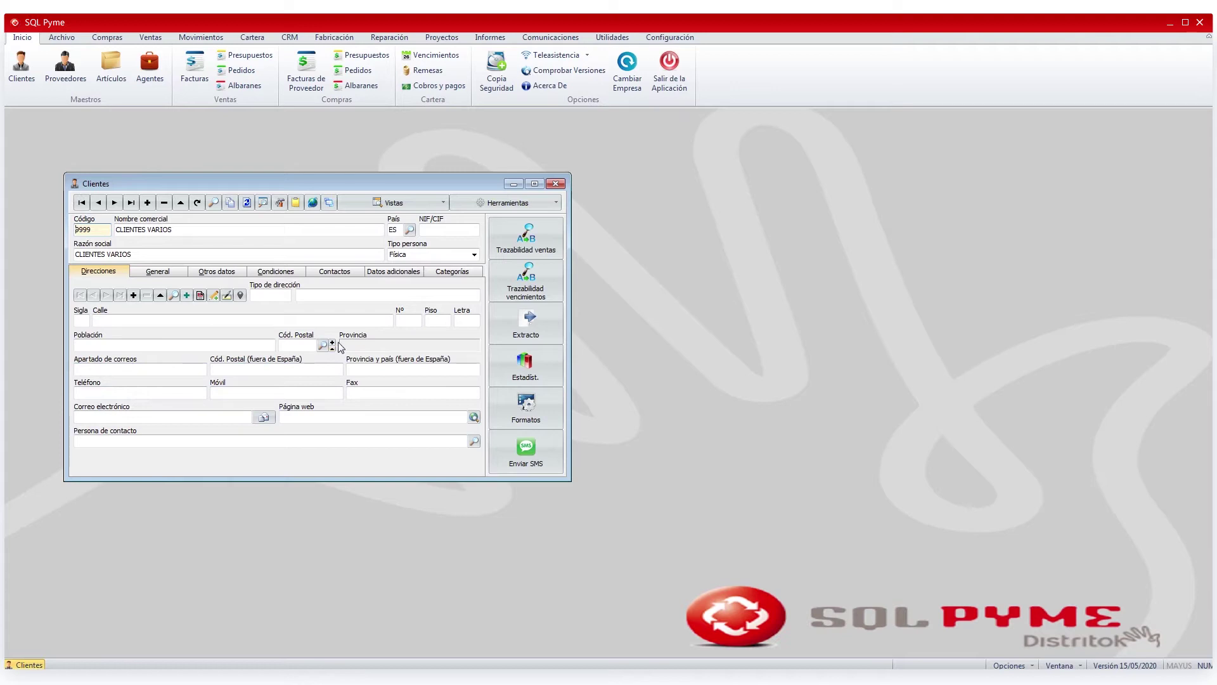
click(165, 204)
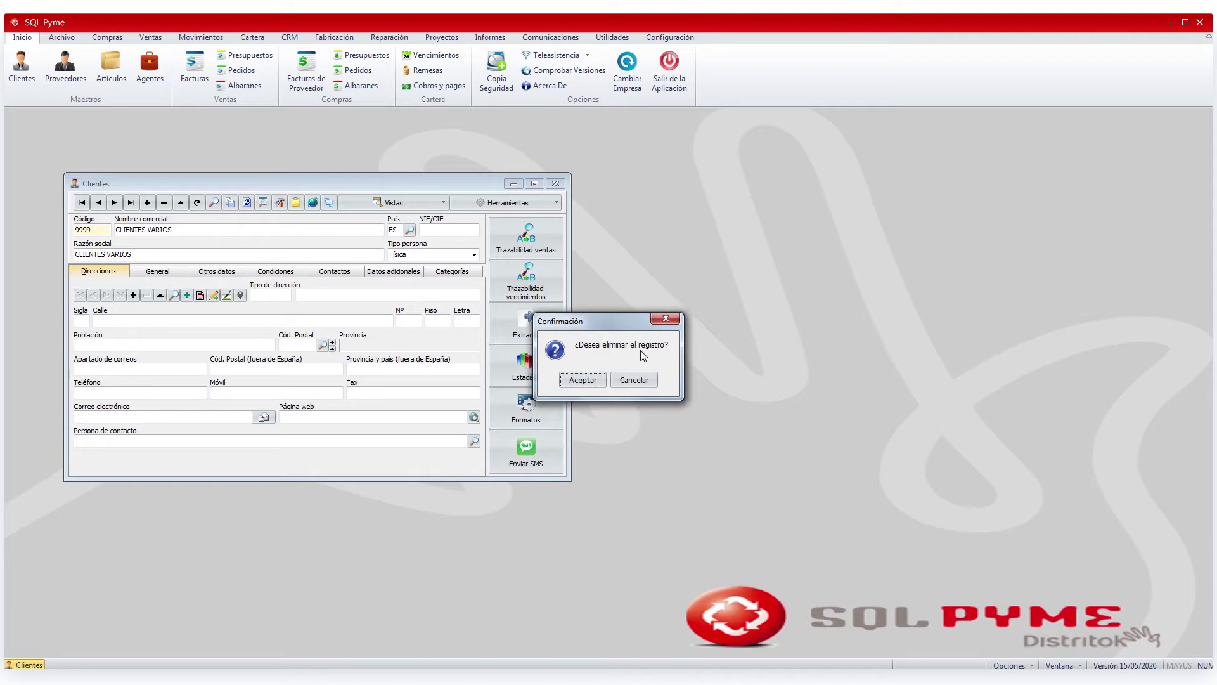
click(596, 381)
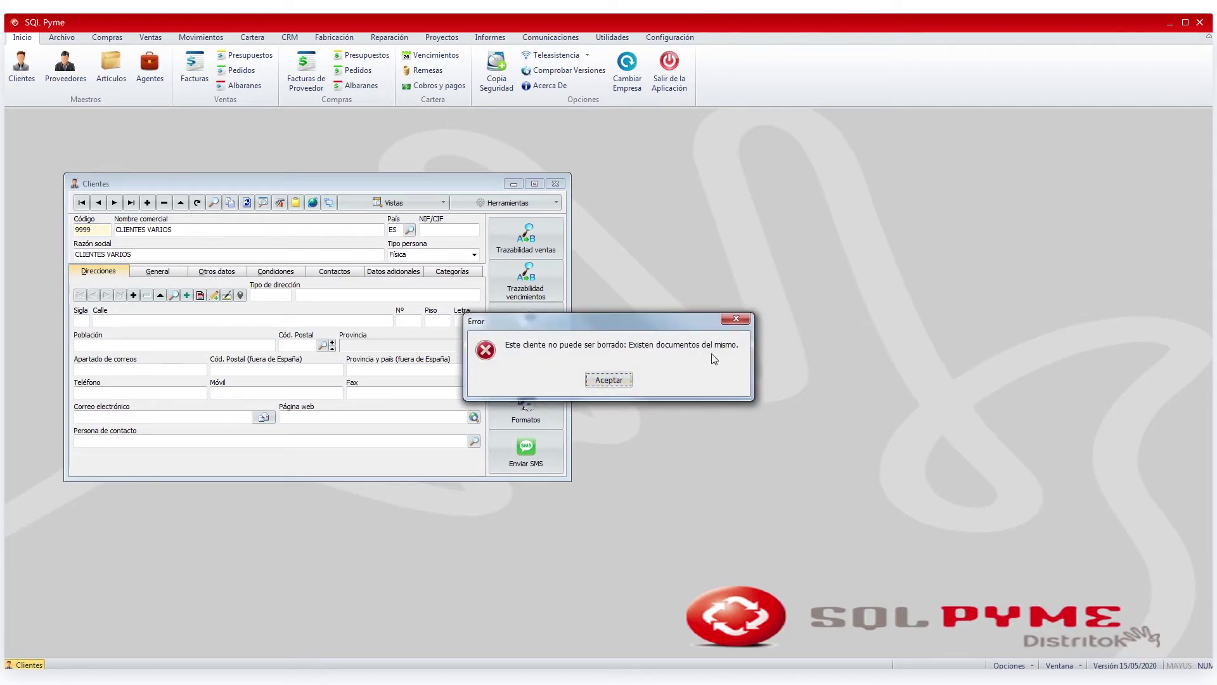
click(613, 376)
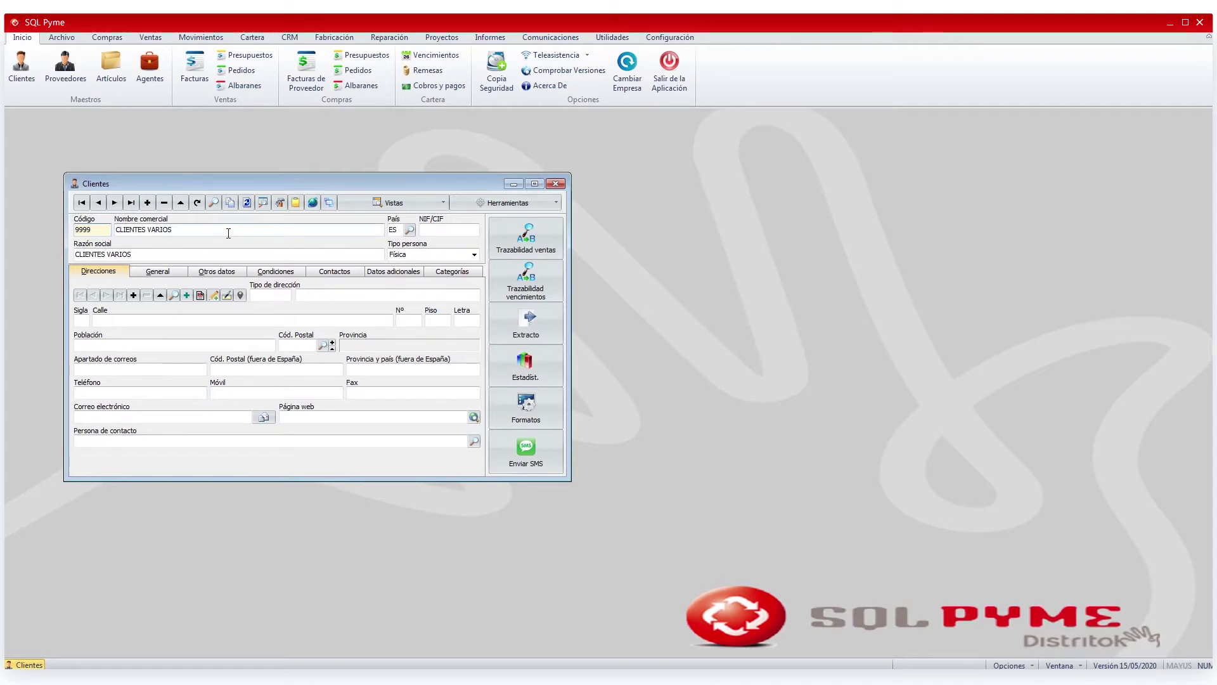
- Put the CLIENTES VARIOS record into edit mode, try adding "cvhv" to its commercial name, and discard the changes
click(181, 203)
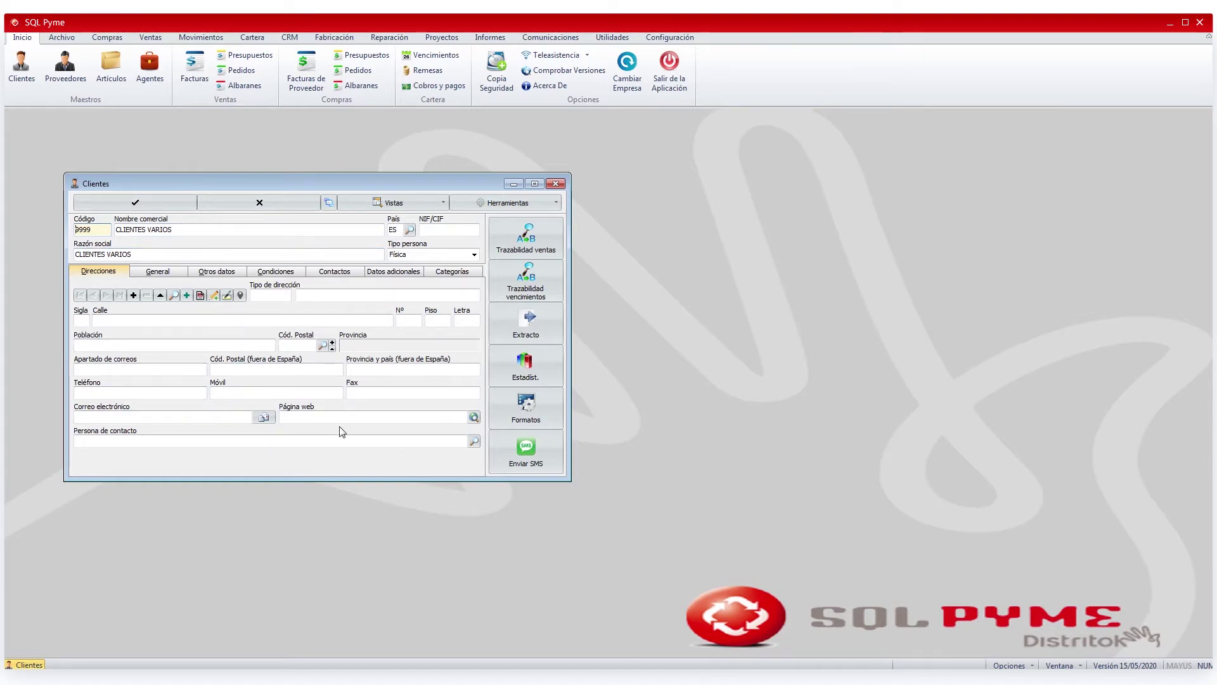
click(260, 202)
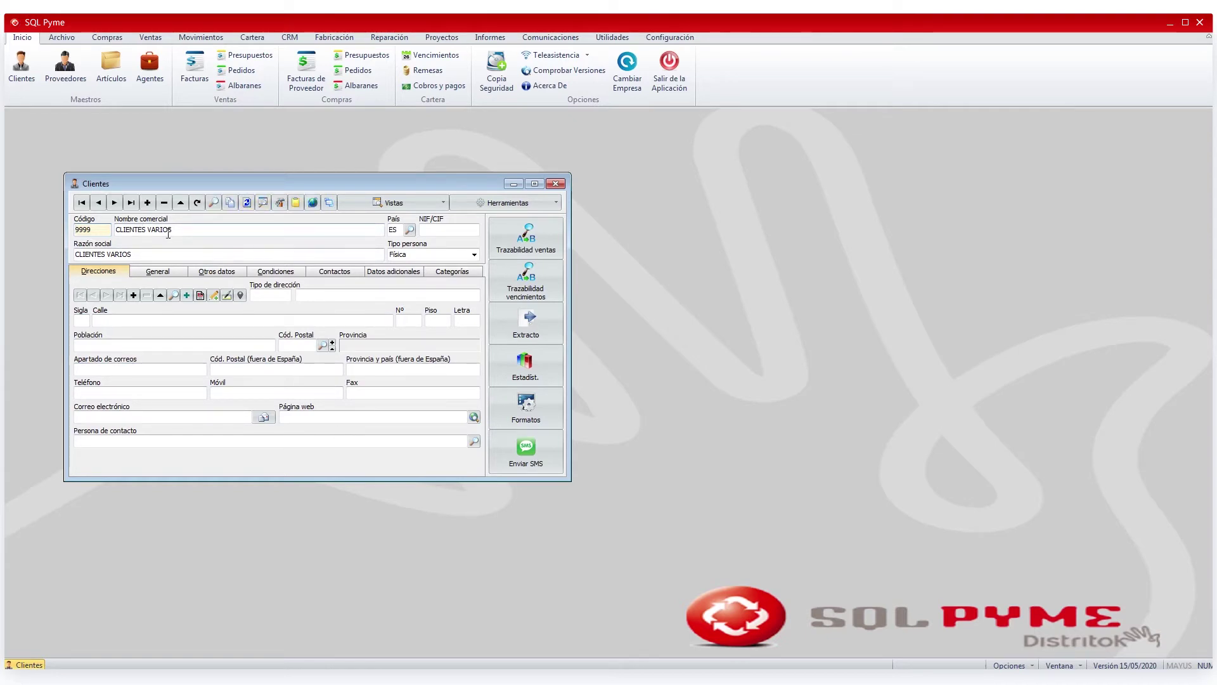
click(188, 232)
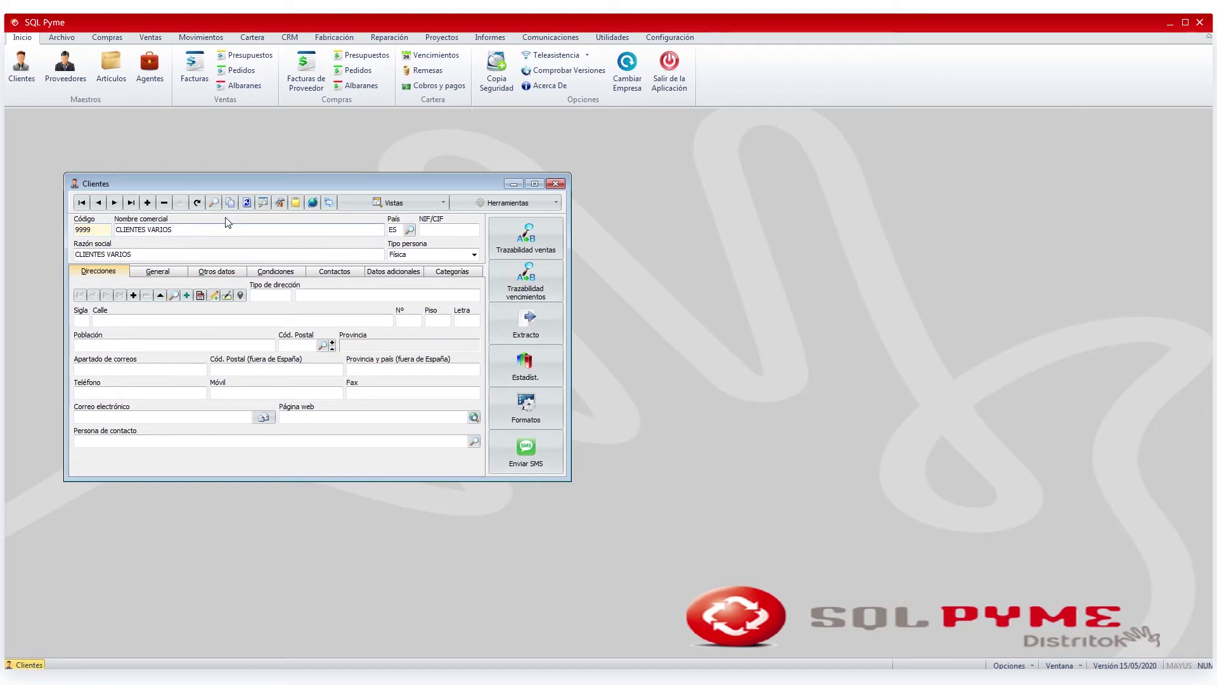
text(cvhv)
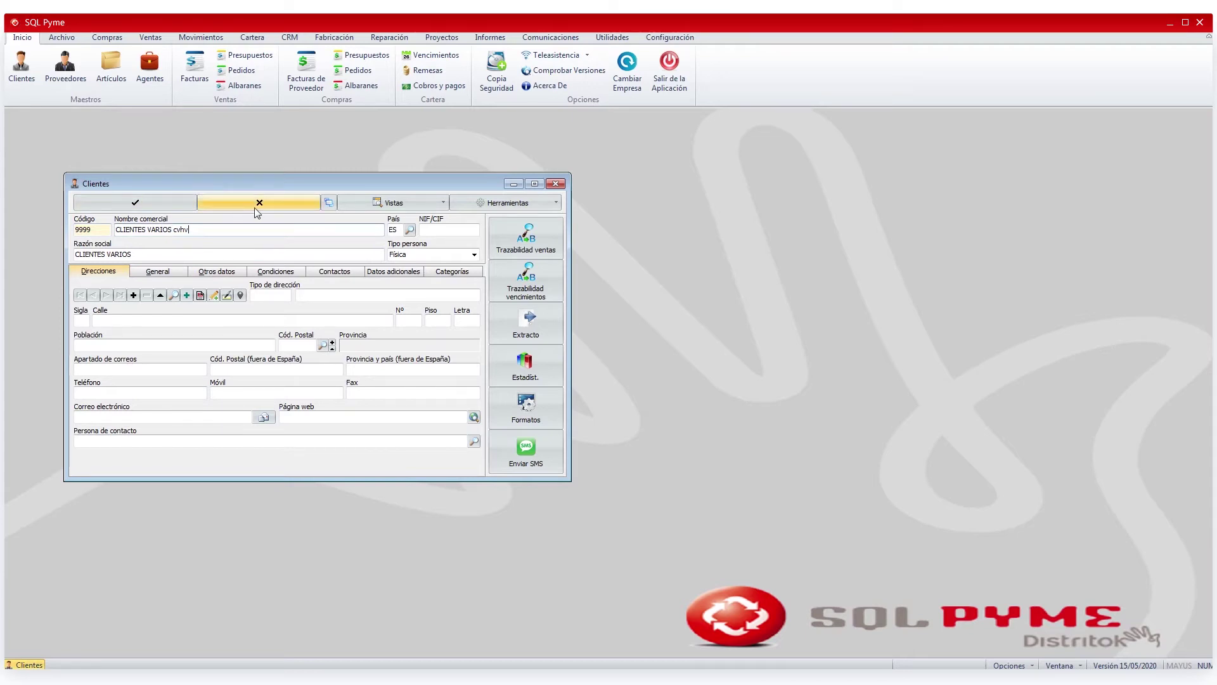
click(187, 201)
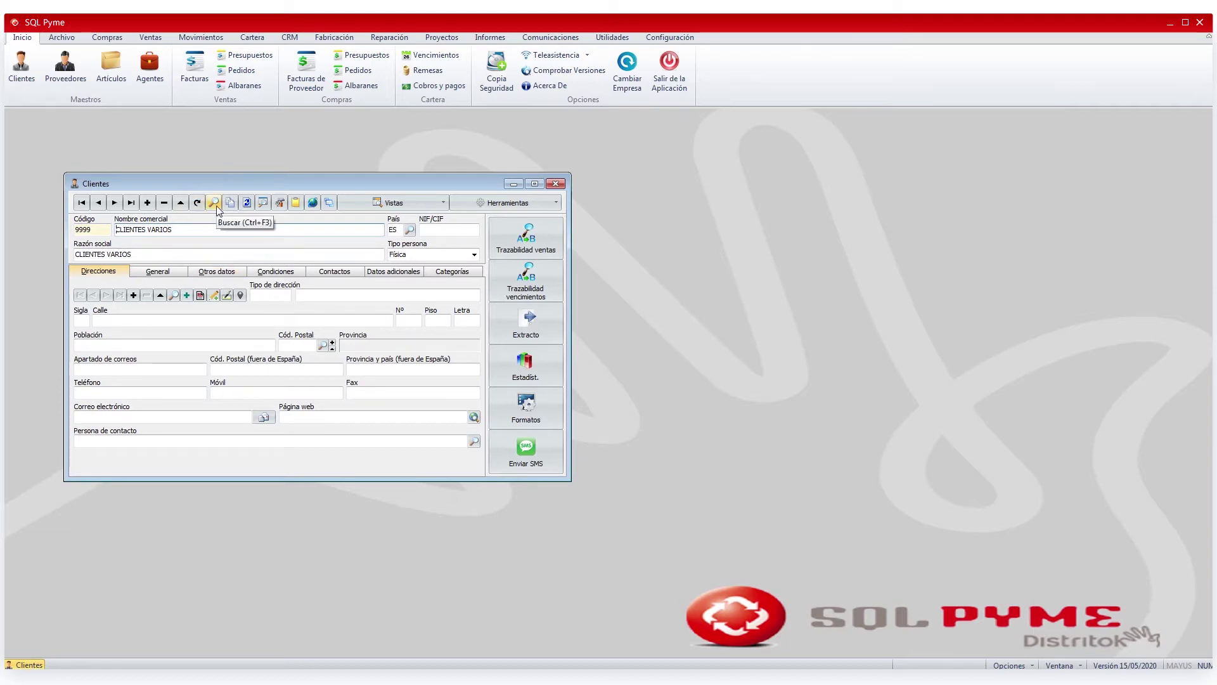
- View the customer search list, sort it by Razón social, and close it without selecting a customer
click(216, 206)
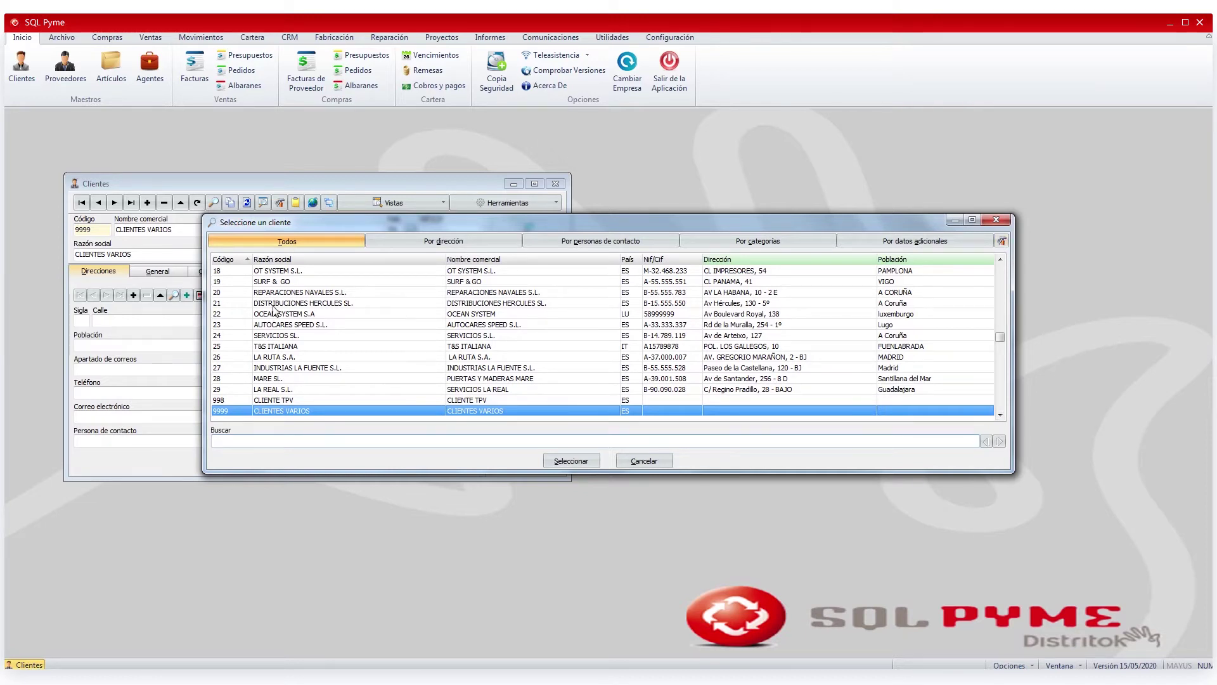
click(277, 259)
click(643, 459)
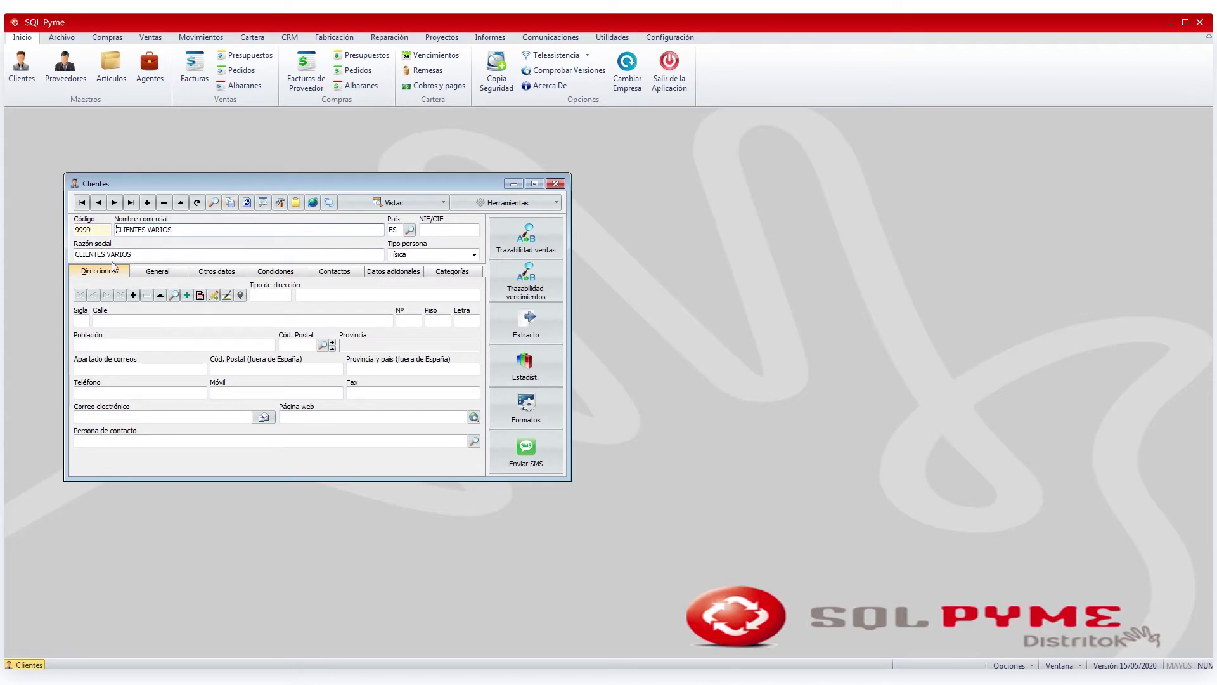
- Look up the LIBERTY & CO SYSTEM customer by its code and duplicate its record under the proposed new code
click(214, 202)
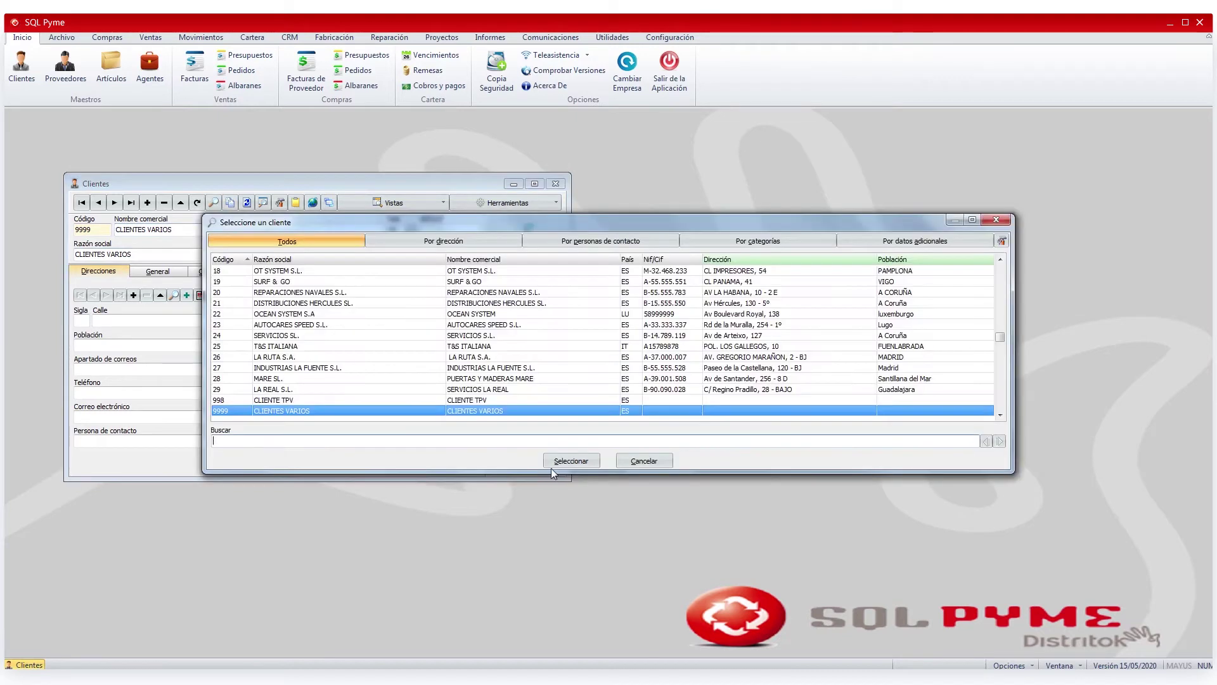
text(15)
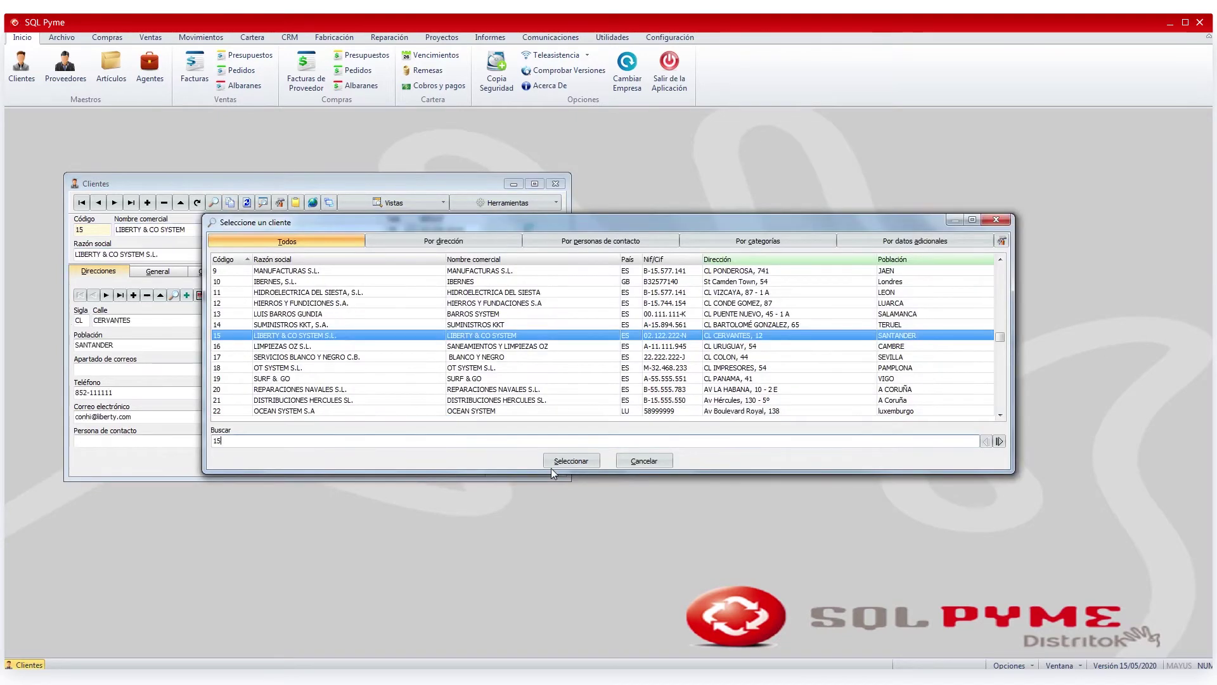
click(573, 459)
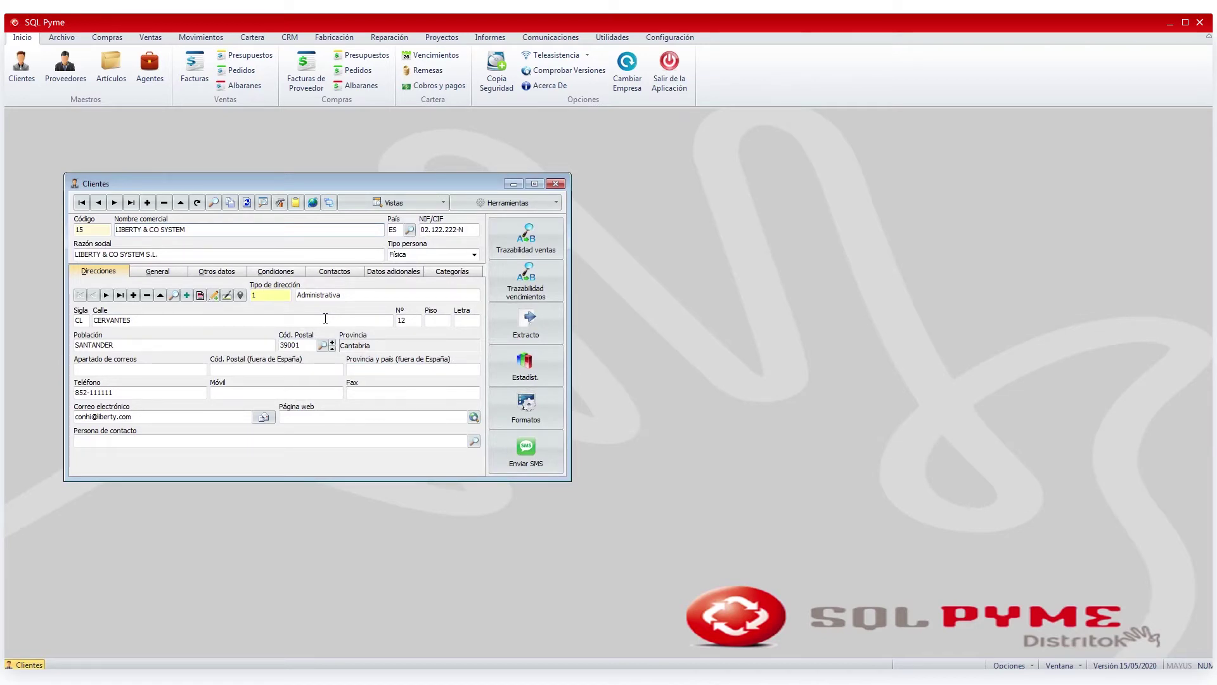
click(230, 203)
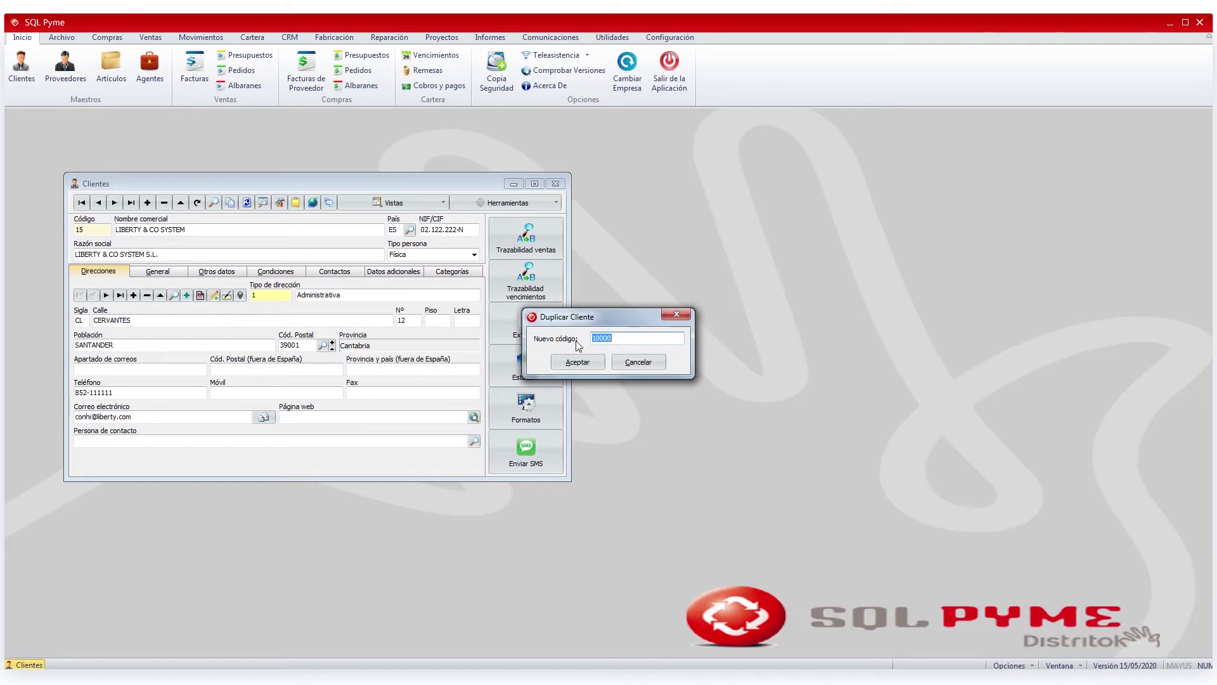
click(579, 363)
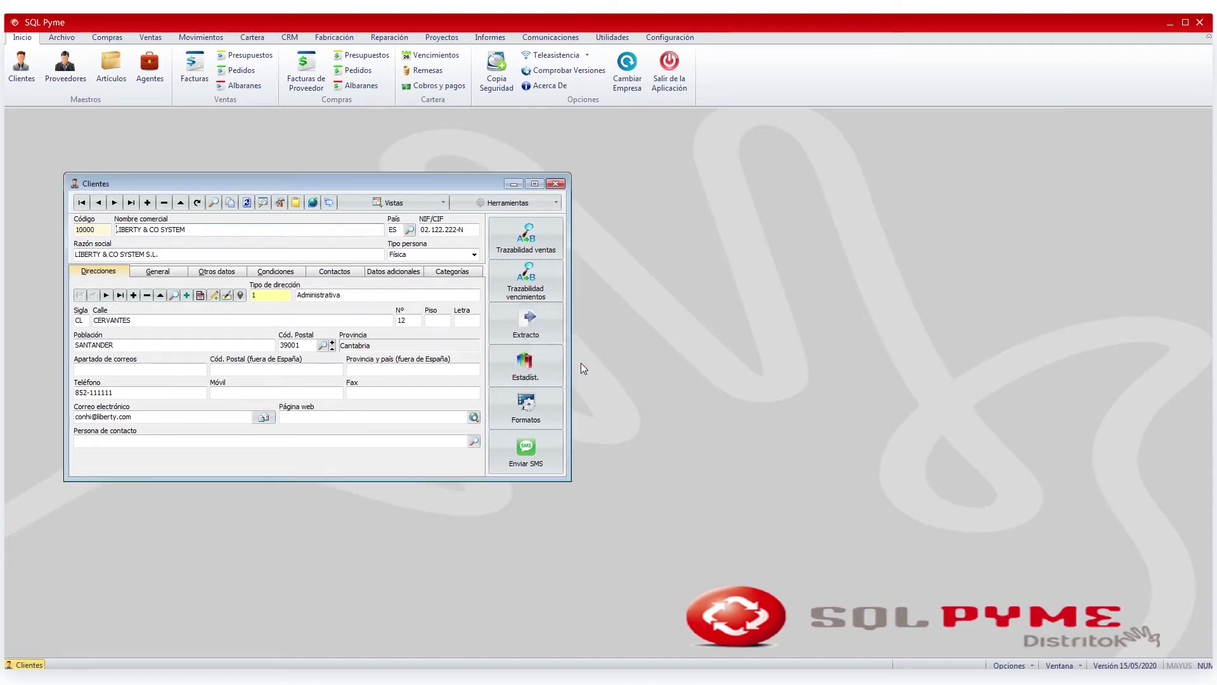
- Set the duplicate's commercial name to "LIBERTY & CO SYSTEM DELEGACION CORUÑA" and save the record, accepting the repeated tax ID
click(252, 230)
text(dlegacion)
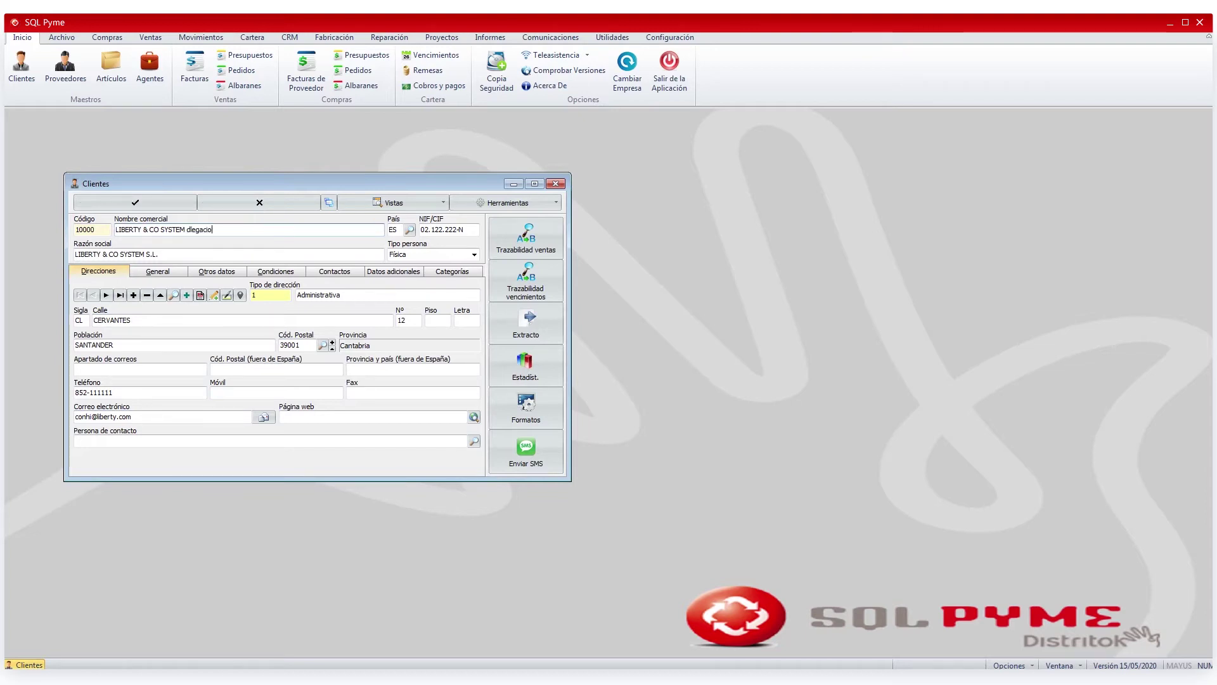
key(BackSpace)
key(BackSpace)
key(BackSpace)
key(BackSpace)
key(BackSpace)
key(BackSpace)
key(BackSpace)
key(Caps_Lock)
text(DELEGACION cORUÑ)
key(BackSpace)
key(BackSpace)
key(BackSpace)
key(BackSpace)
text(ORUÑ)
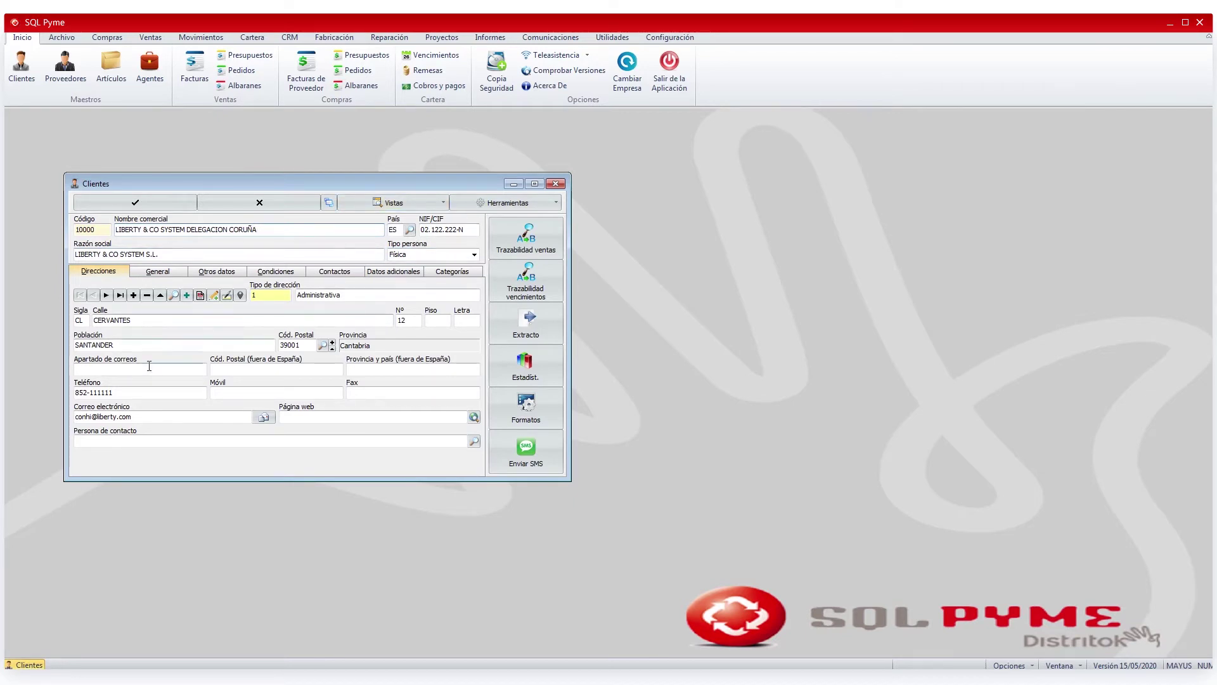
click(177, 204)
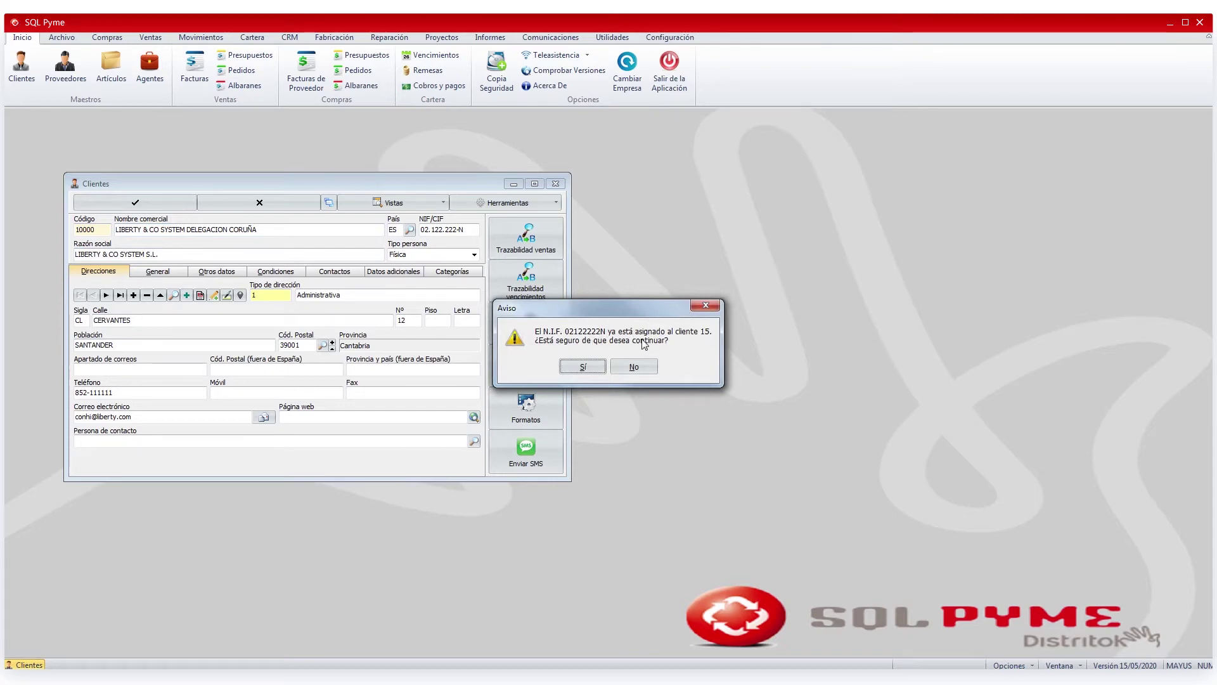
click(582, 366)
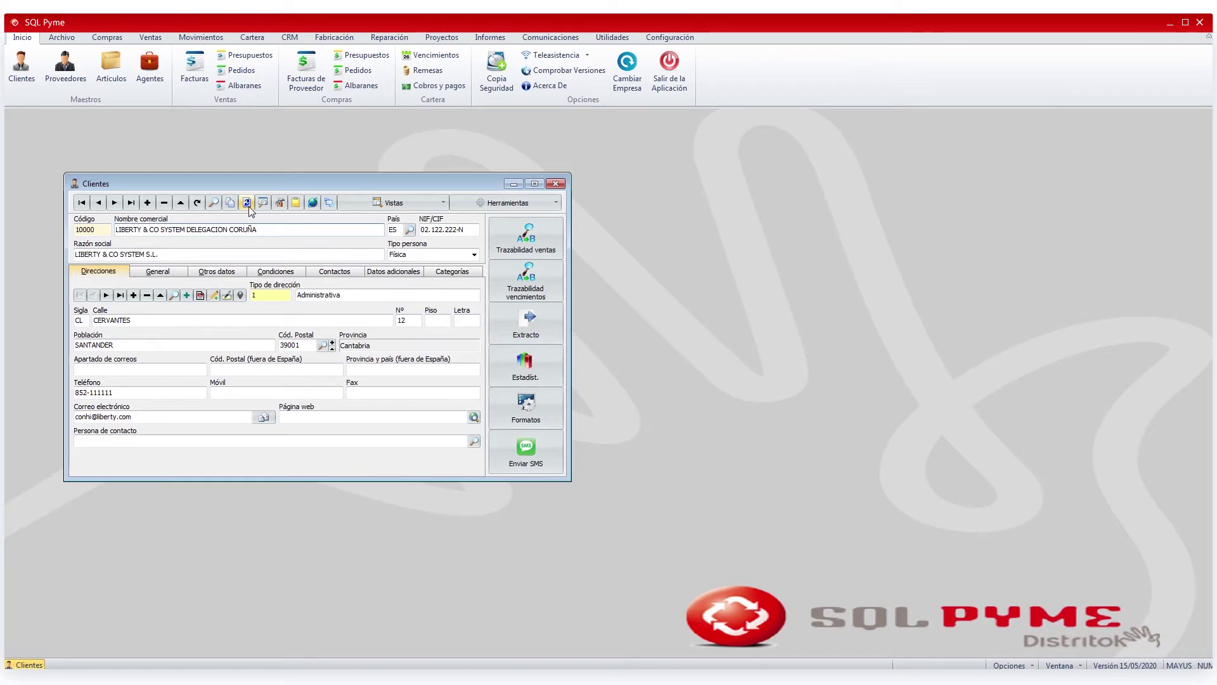
- Browse the full customer search list and select CLIENTE TPV to load its record
click(215, 202)
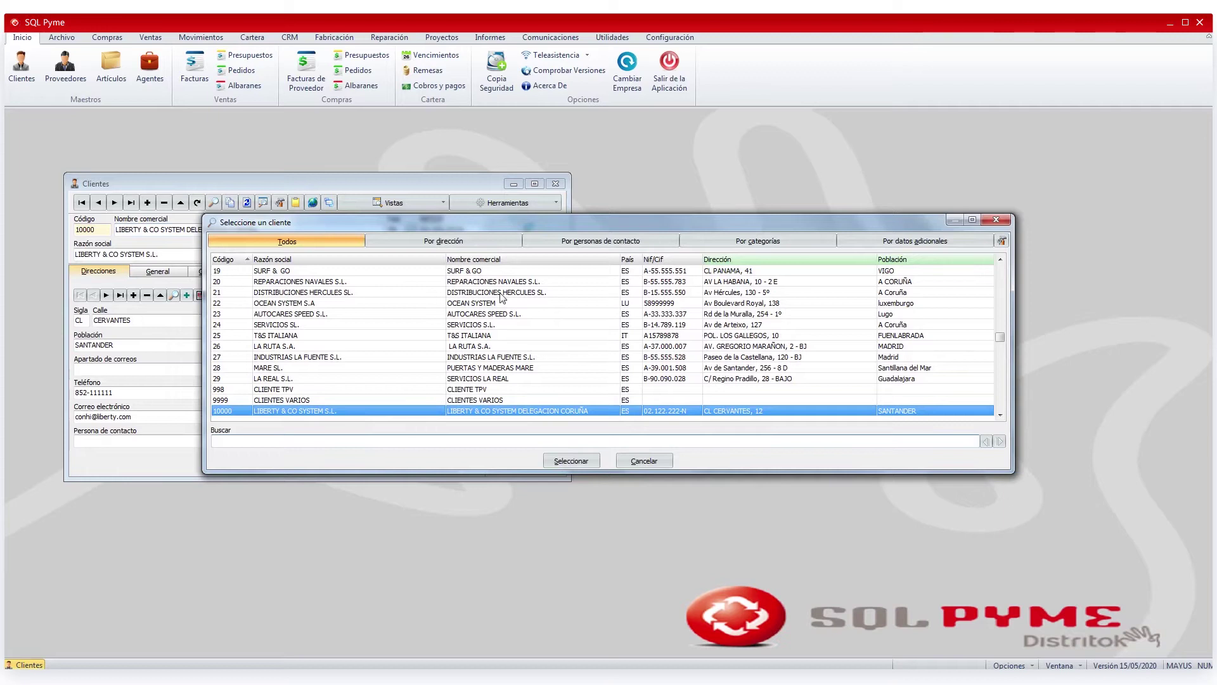
click(312, 368)
scroll(316, 378, up, 7)
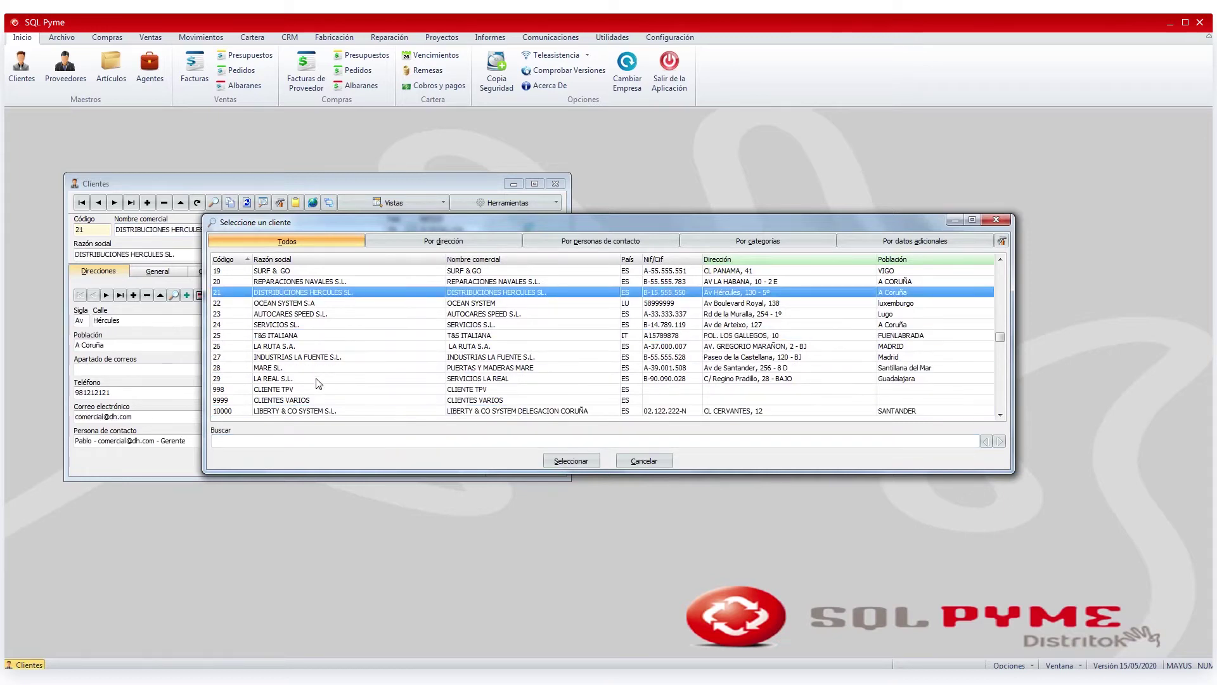
scroll(319, 383, up, 15)
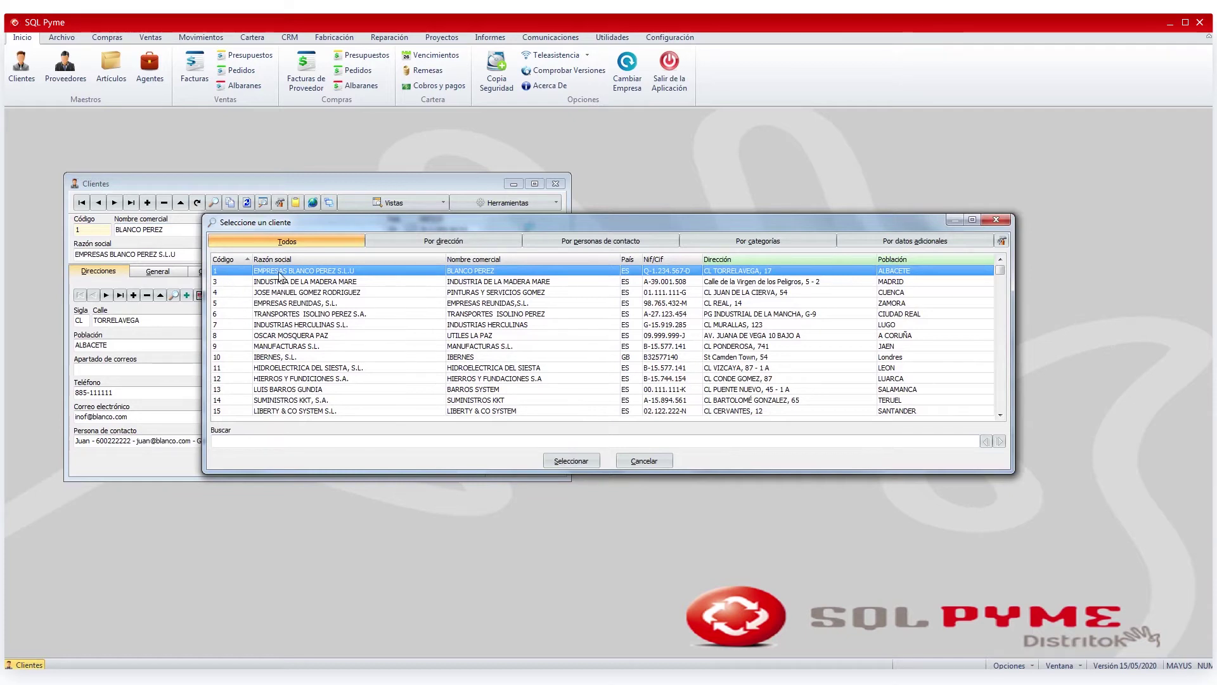
scroll(298, 317, down, 20)
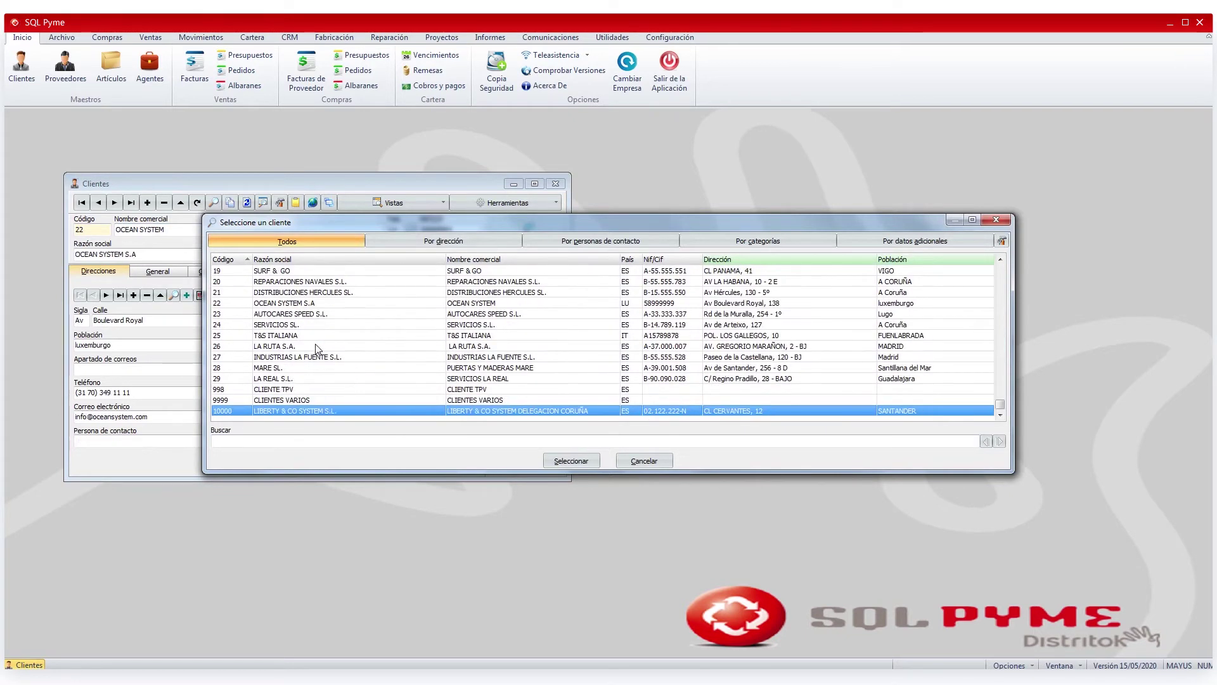
click(235, 391)
click(234, 400)
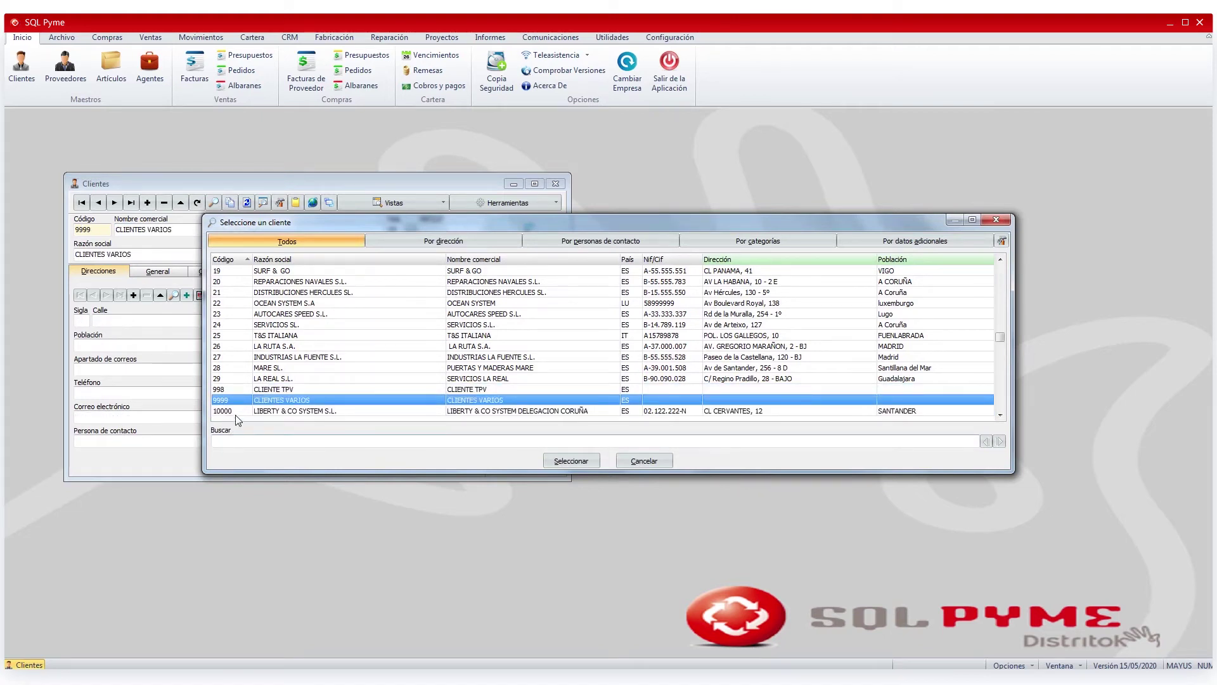
click(237, 412)
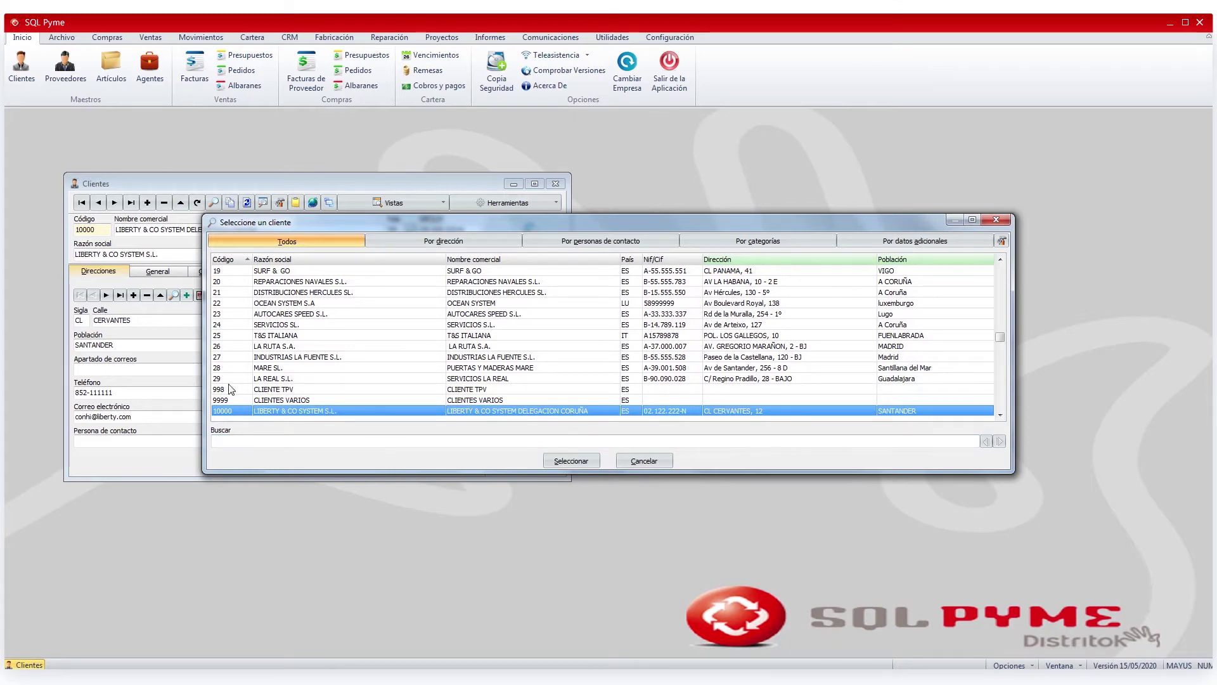
click(230, 393)
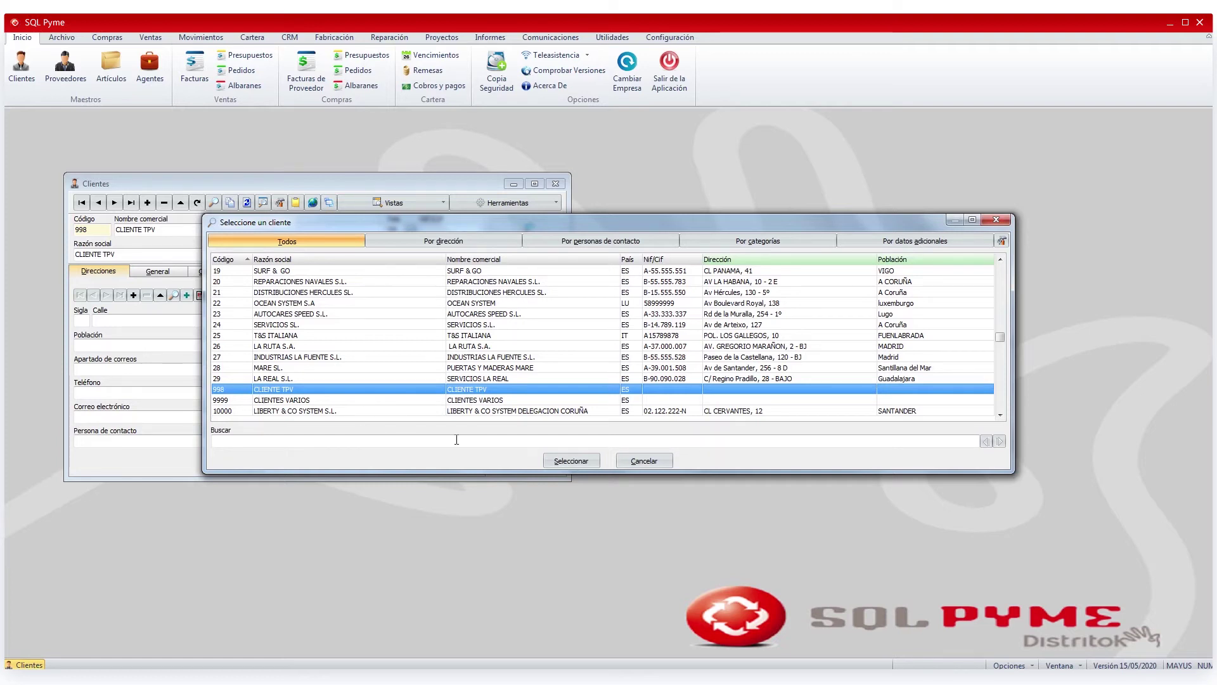
click(571, 460)
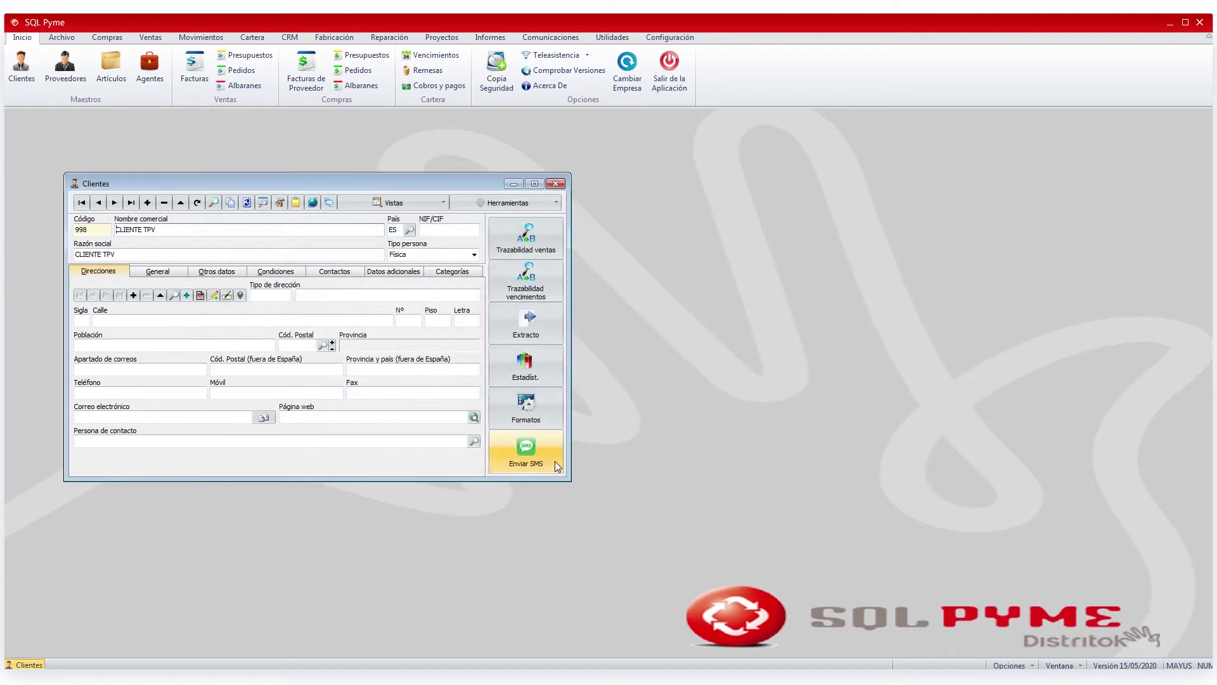
- Display the CLIENTE TPV sales traceability documents without restrictions, review the list to its end, and close it
click(549, 246)
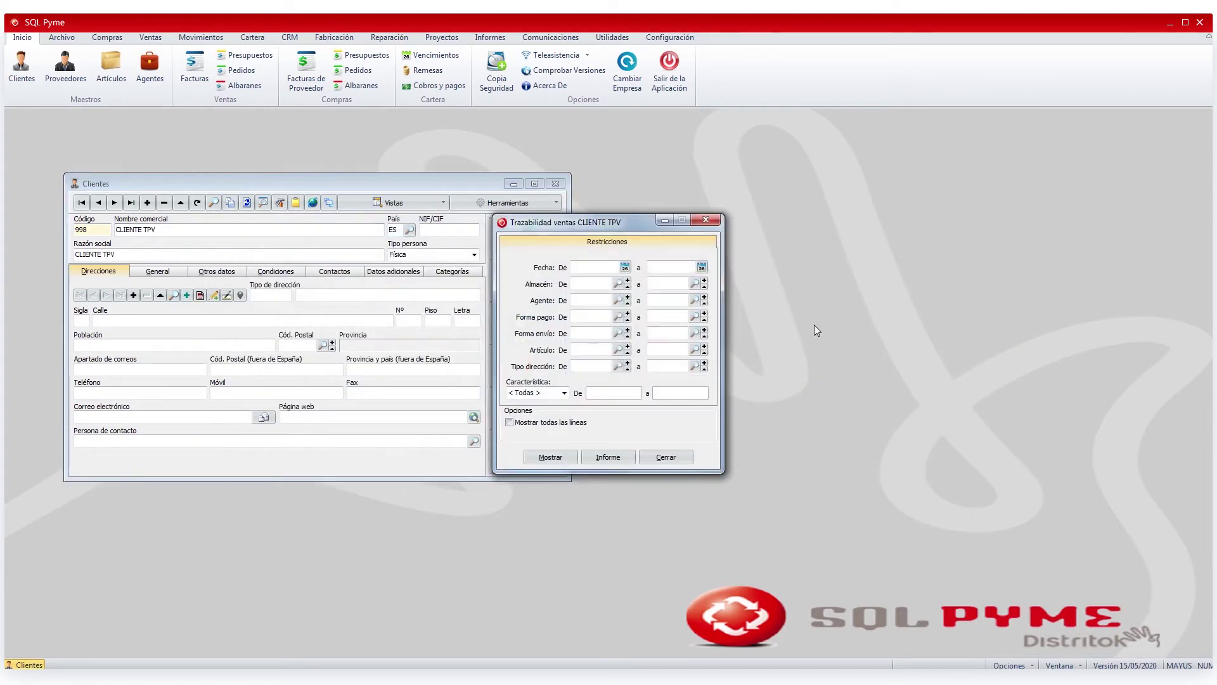
click(556, 457)
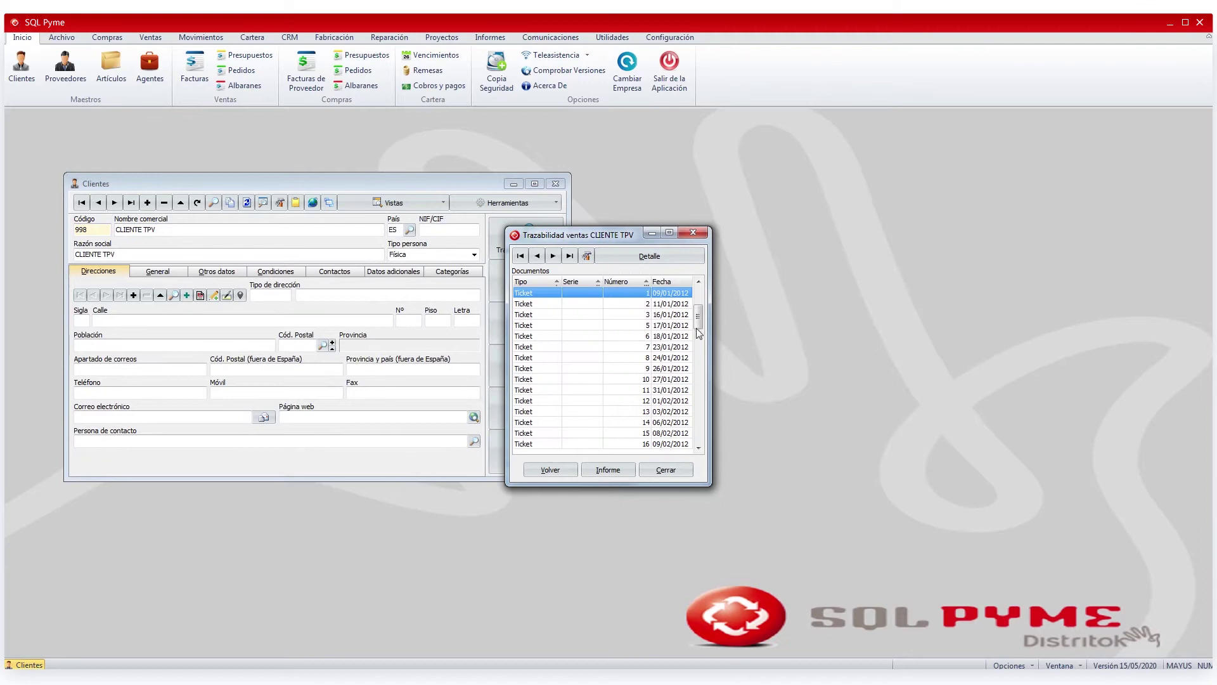
drag(700, 317, 699, 431)
click(676, 447)
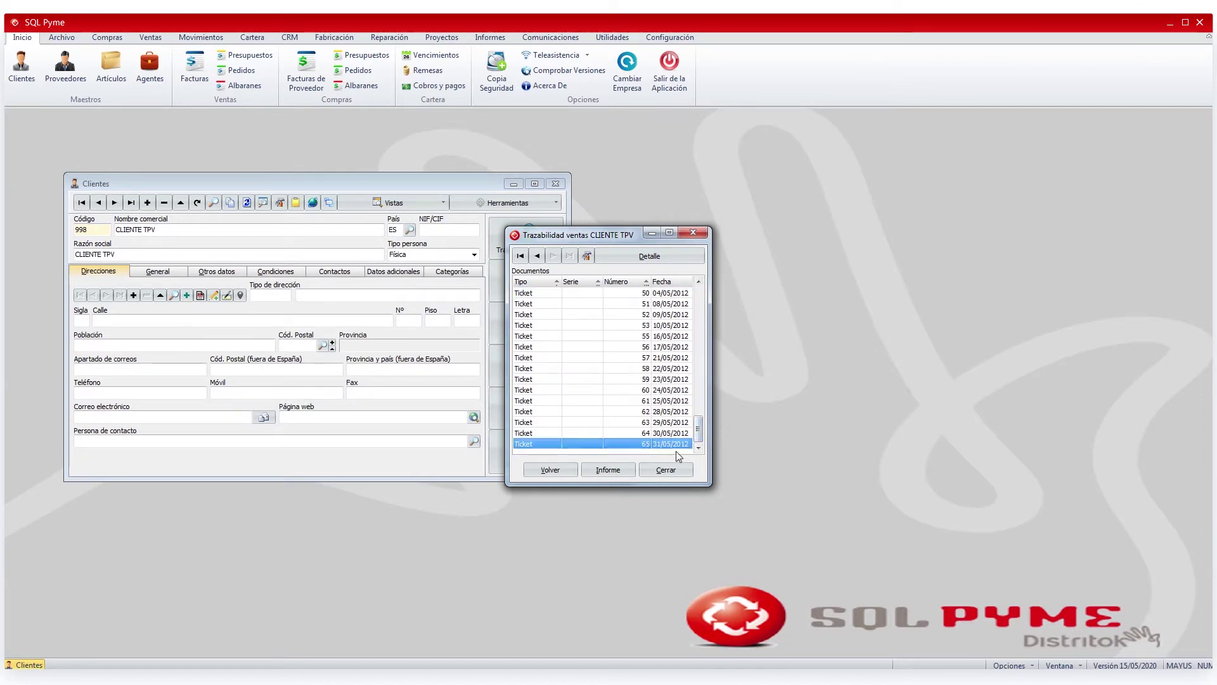
click(668, 470)
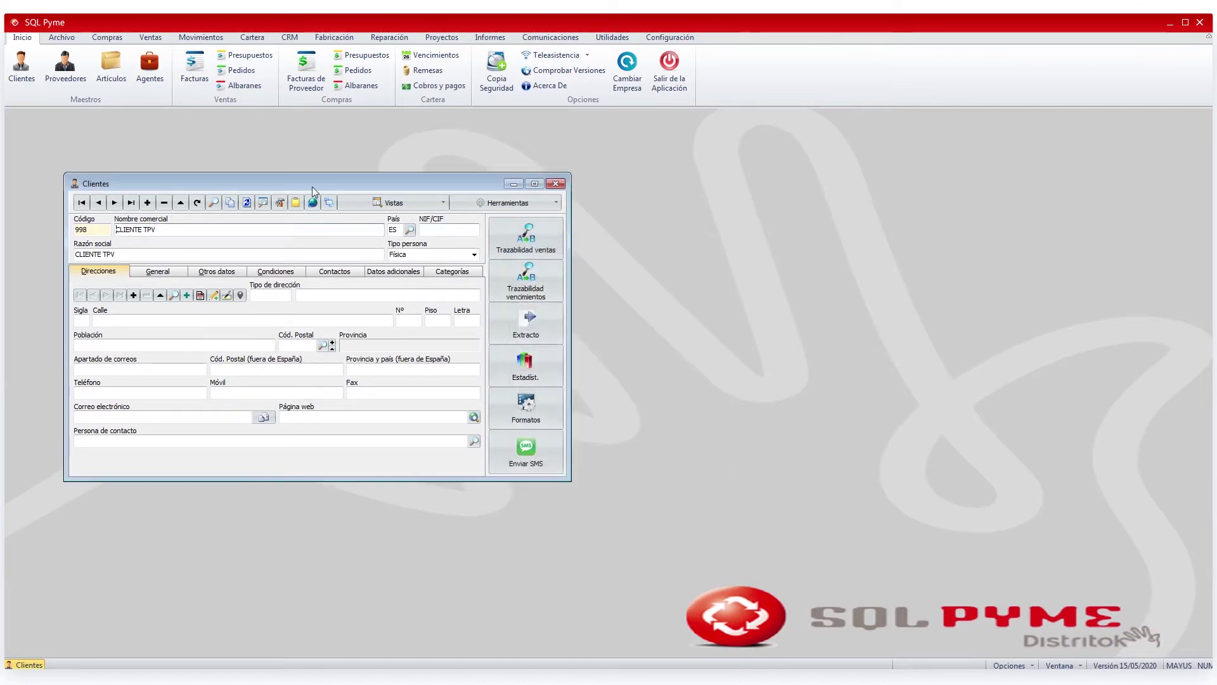
- Change the CLIENTE TPV customer's code to the unused one just before INDUSTRIA DE LA MADERA MARE
click(247, 202)
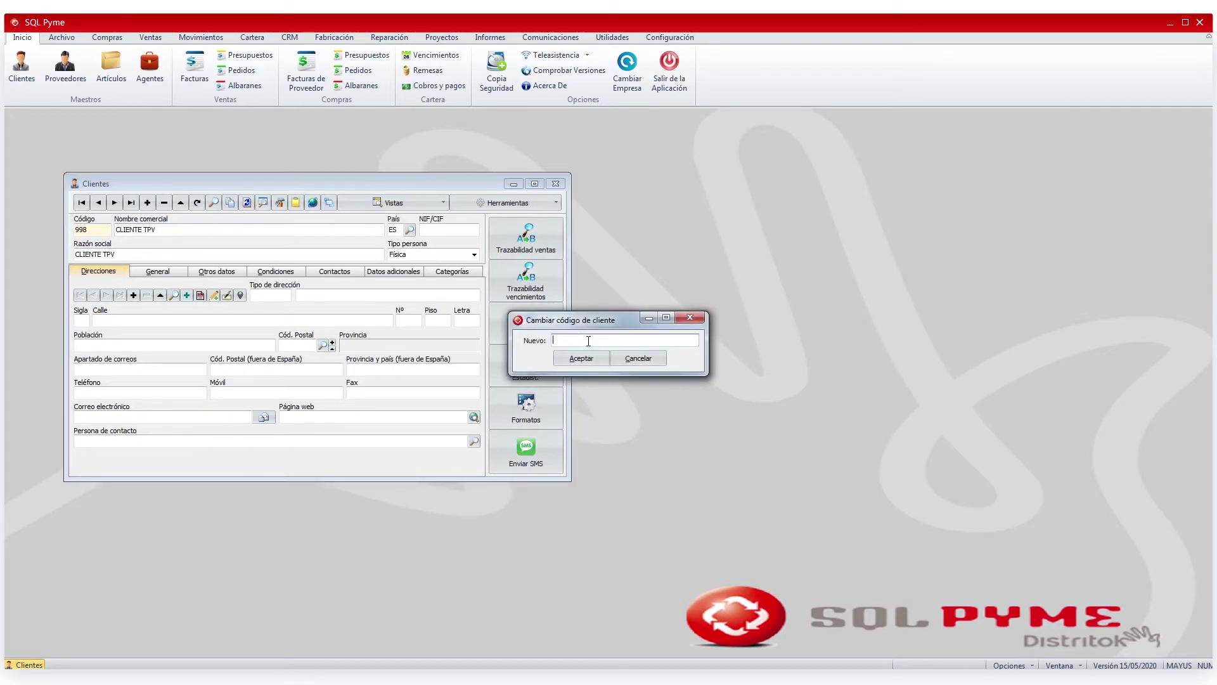
text(2)
click(593, 356)
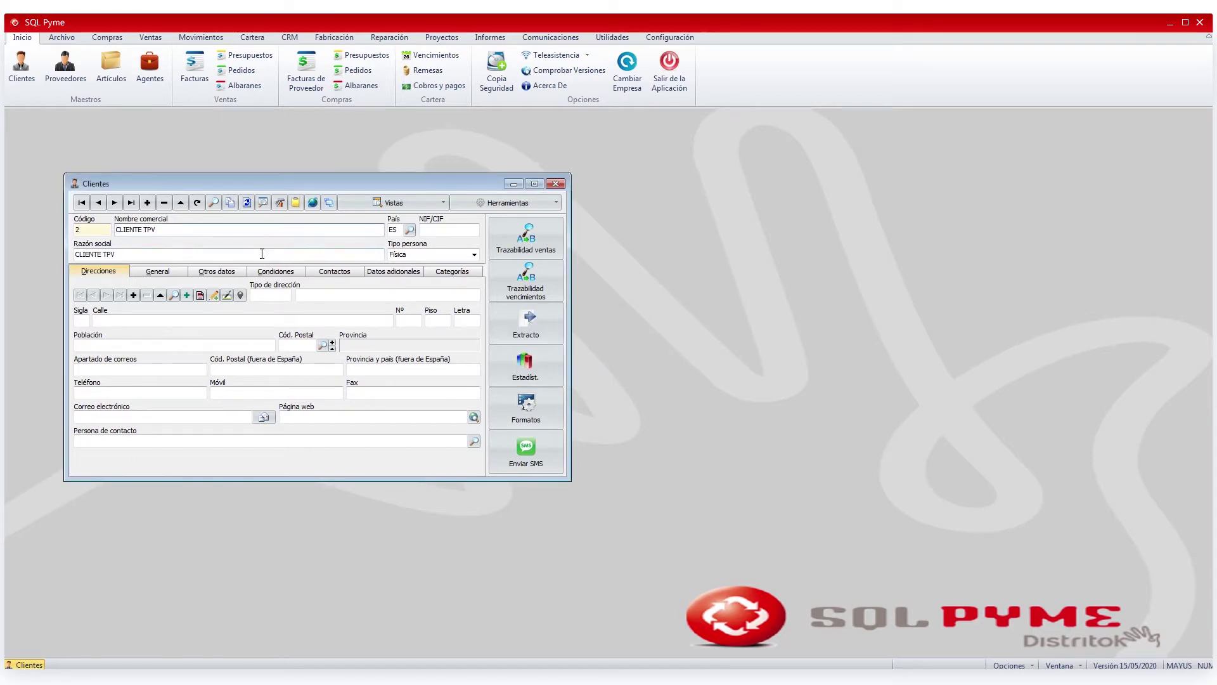
- Check the sales traceability documents of CLIENTE TPV again under its new code and close the list
click(538, 253)
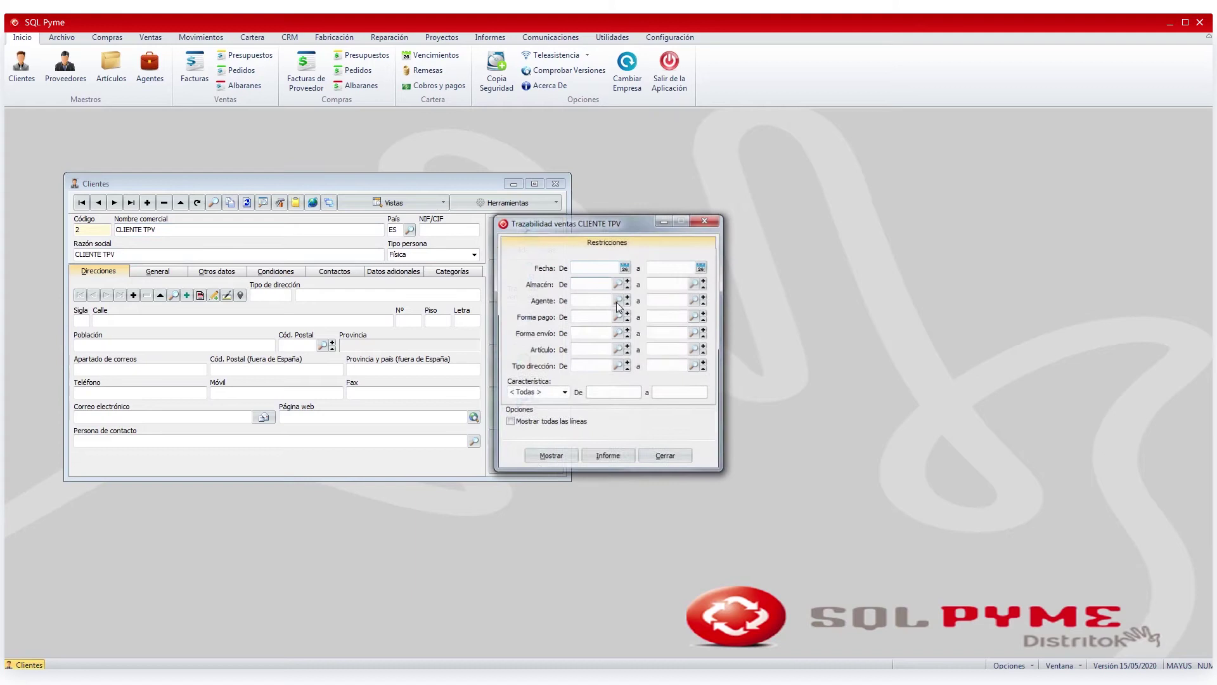
click(567, 458)
drag(698, 321, 701, 452)
click(680, 471)
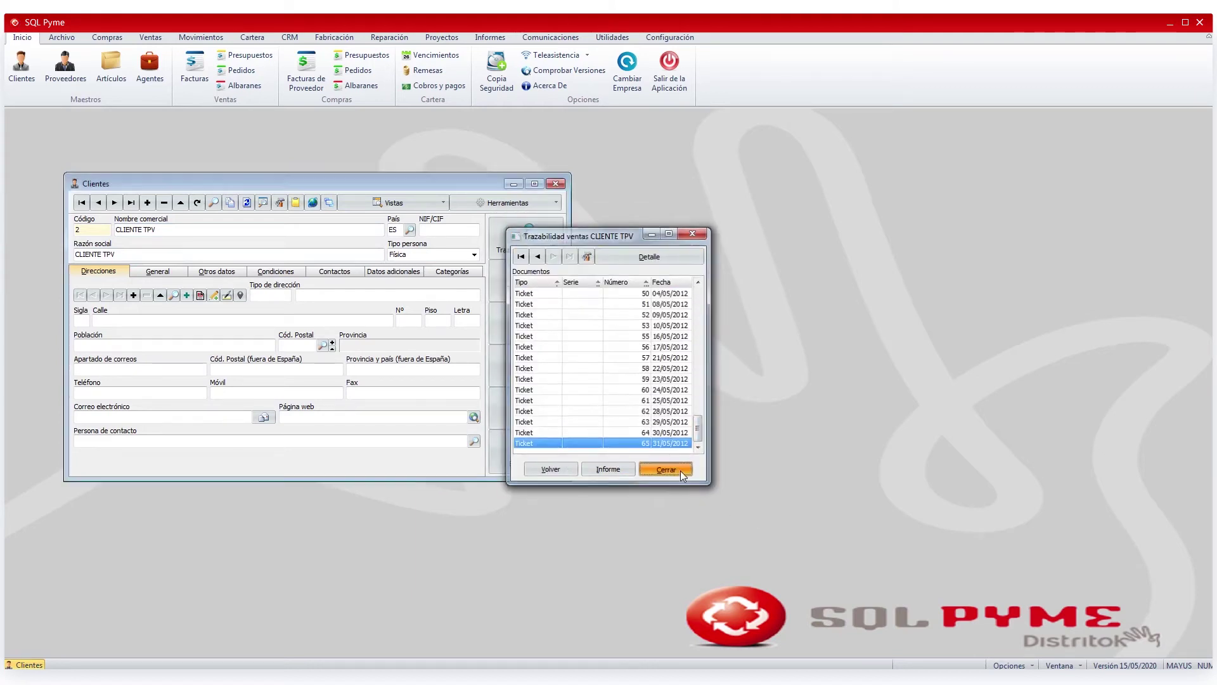
- Review the customer search list from IBERNES, S.L. down to the last customer and close it without selecting one
click(214, 202)
click(275, 368)
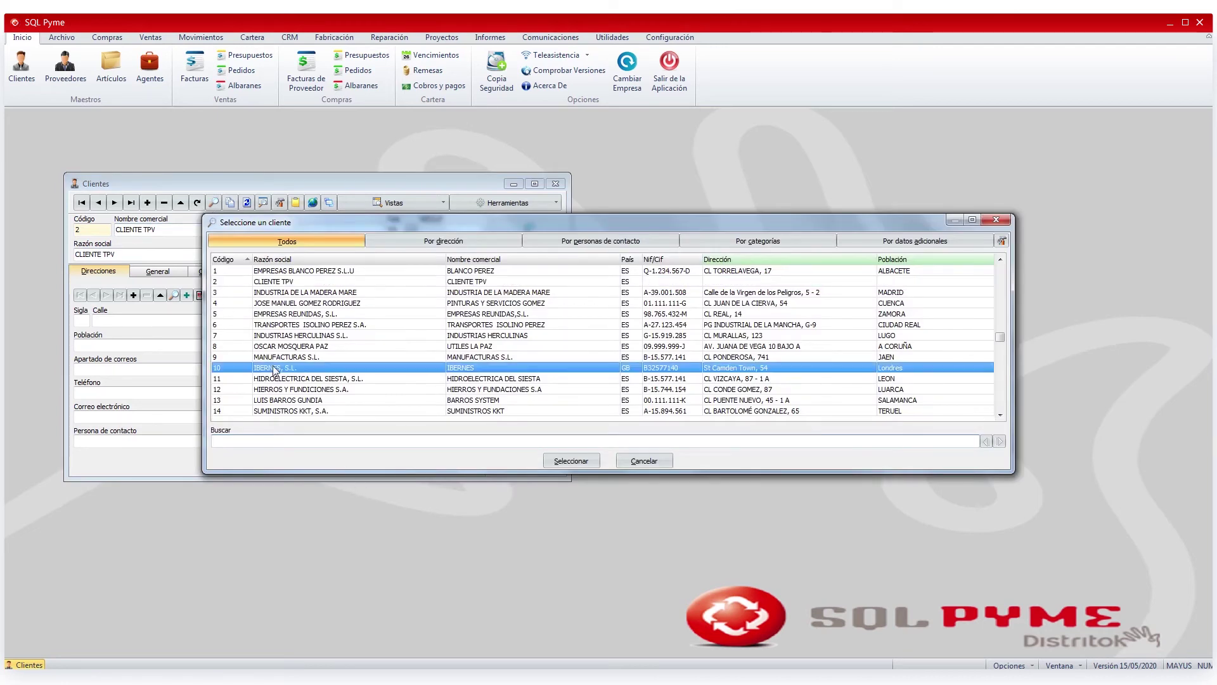
key(Down)
key(Down)
key(Down)
key(Down)
key(Down)
key(Down)
key(Down)
key(Down)
key(Down)
key(Down)
key(Down)
key(Down)
key(Down)
key(Down)
key(Down)
key(Down)
key(Down)
key(Down)
key(Down)
key(Down)
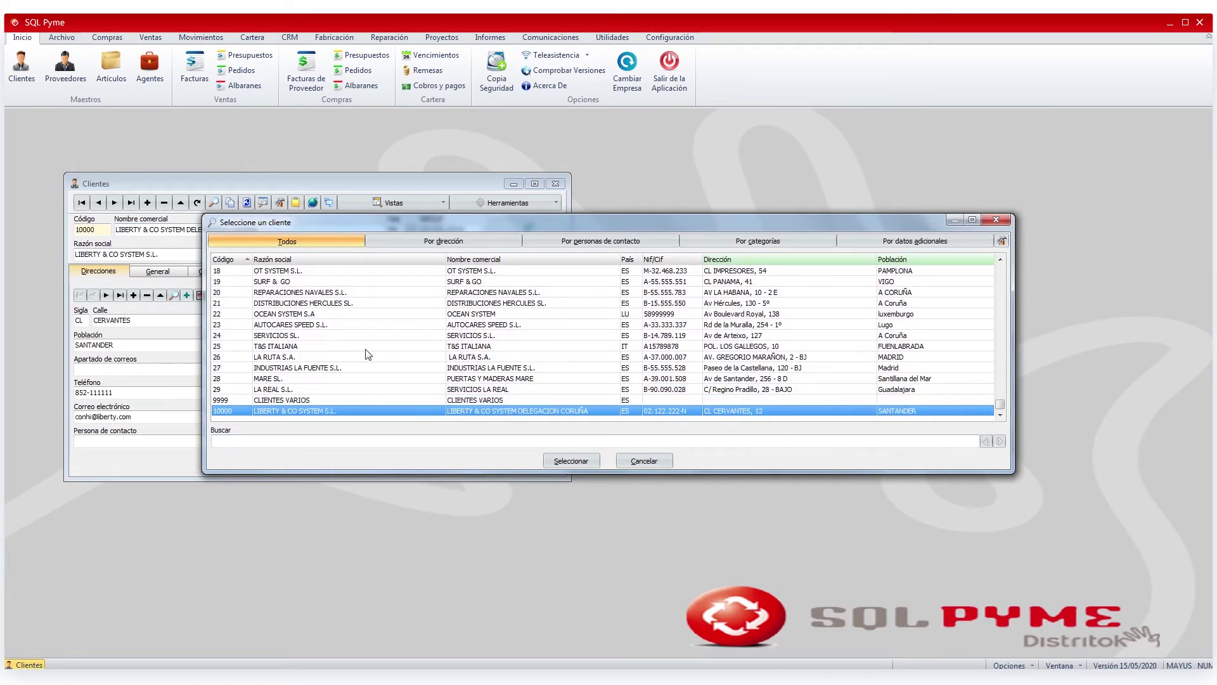
click(665, 463)
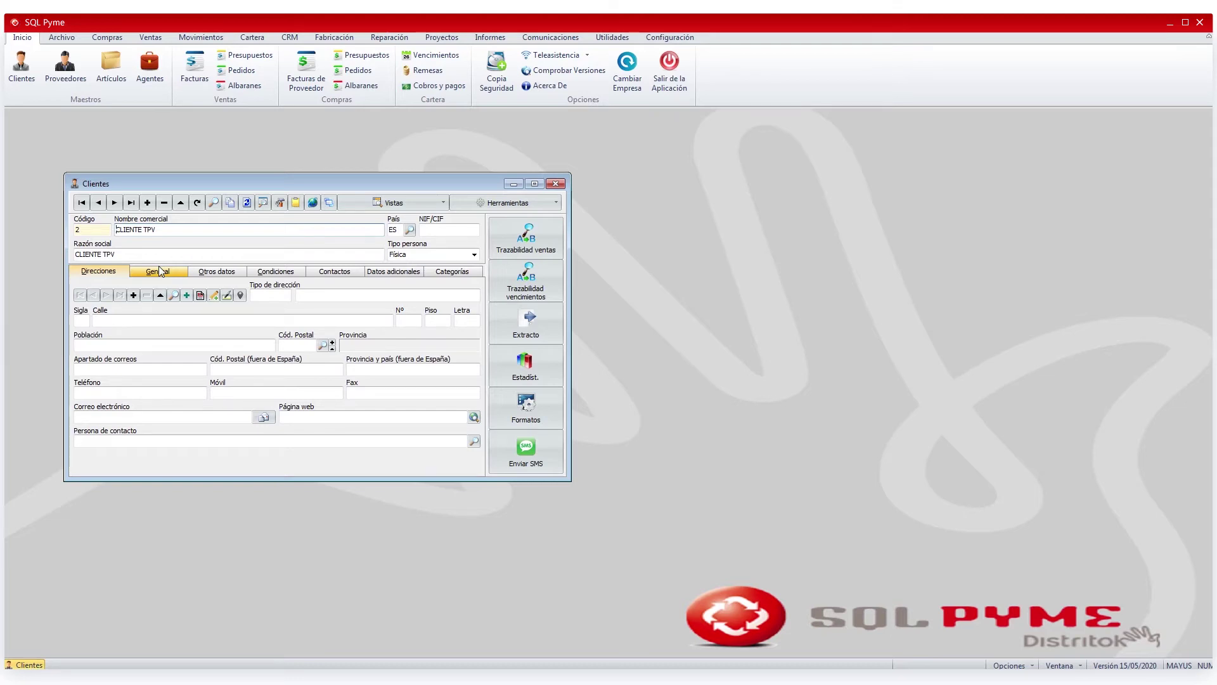
- Move on to the INDUSTRIA DE LA MADERA MARE record, view its sales traceability documents, and close the list
click(114, 202)
click(114, 203)
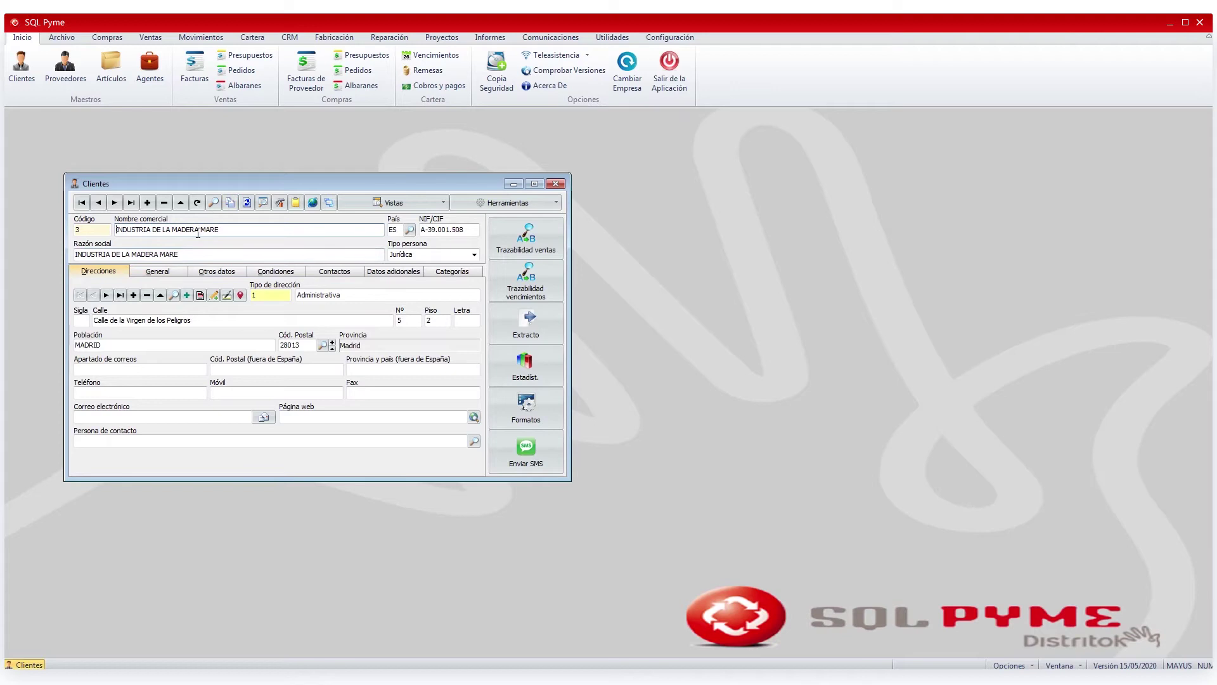
click(547, 241)
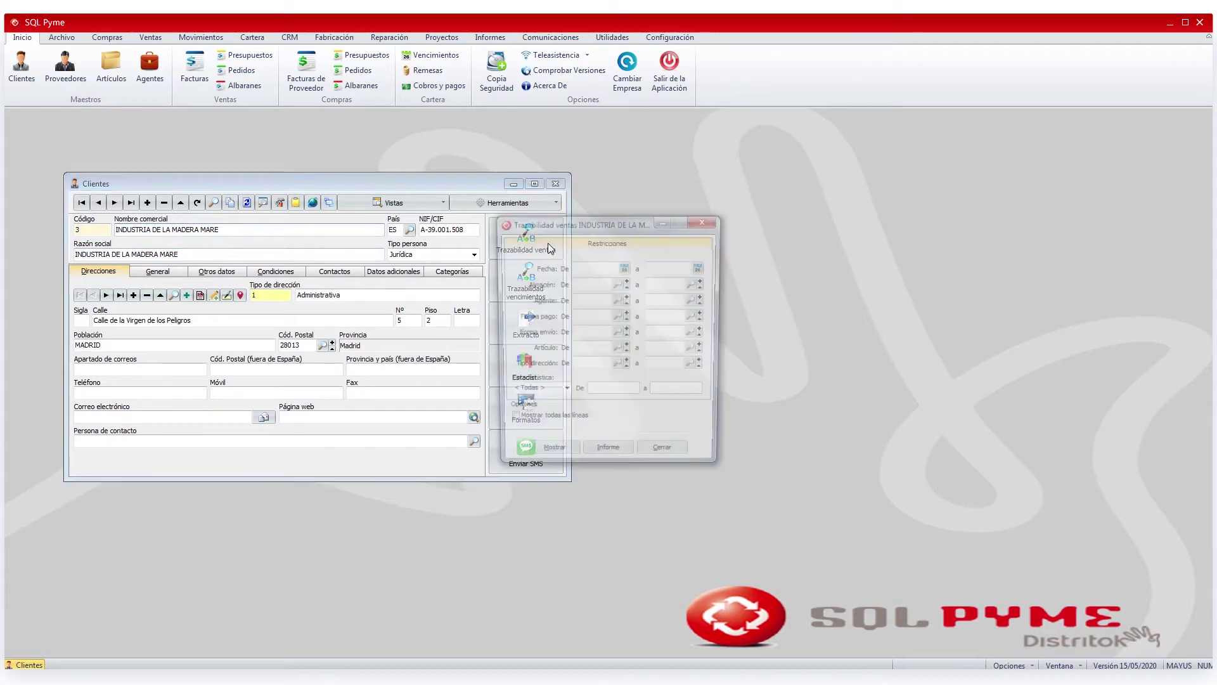
click(547, 458)
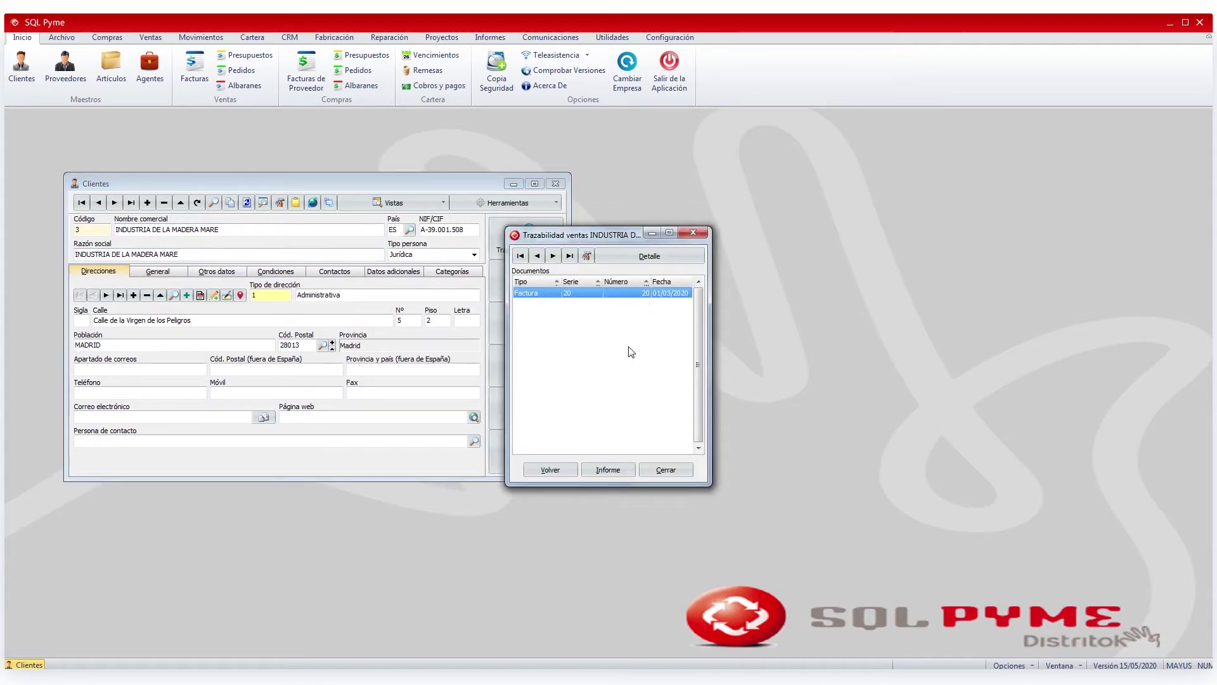
click(679, 472)
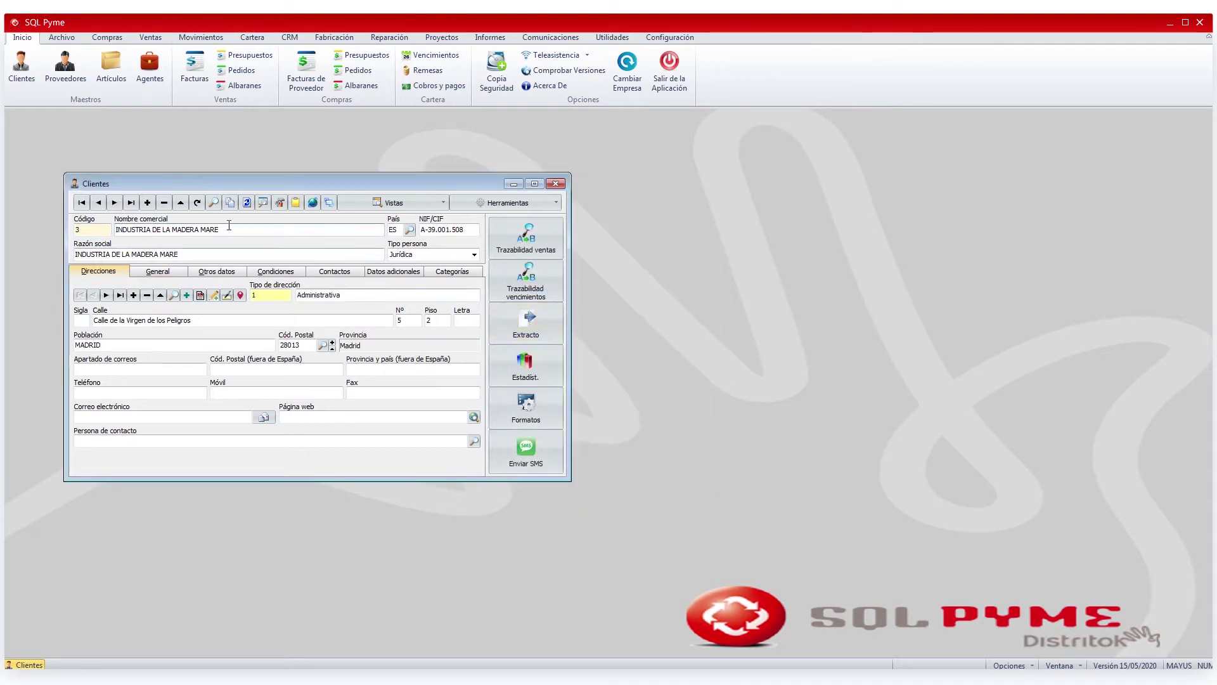
- Look up the PUERTAS Y MADERAS MARE customer by its code, view its sales traceability documents, and close the list
click(214, 203)
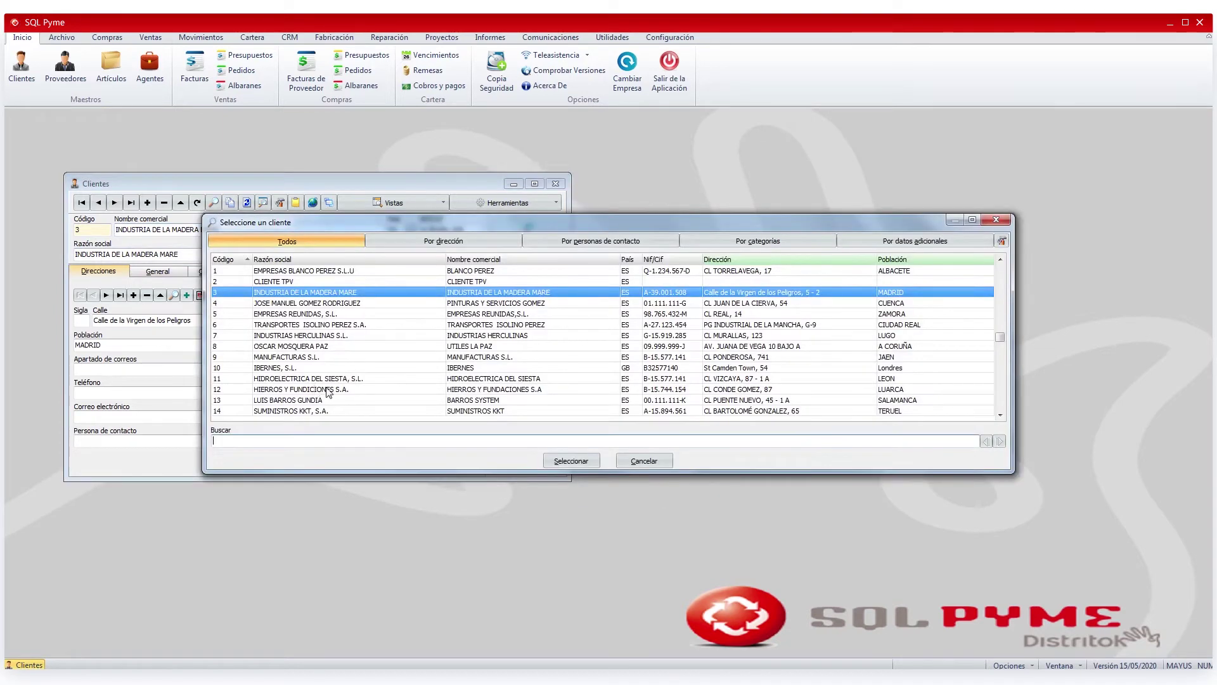
text(28)
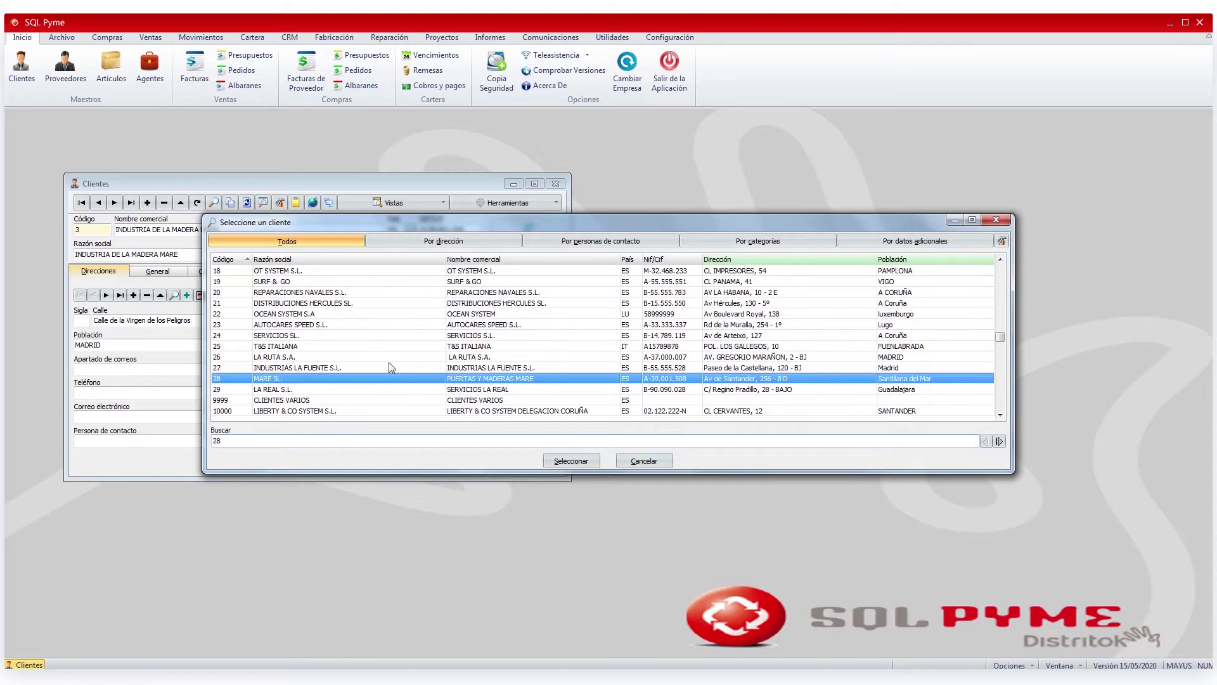
click(571, 461)
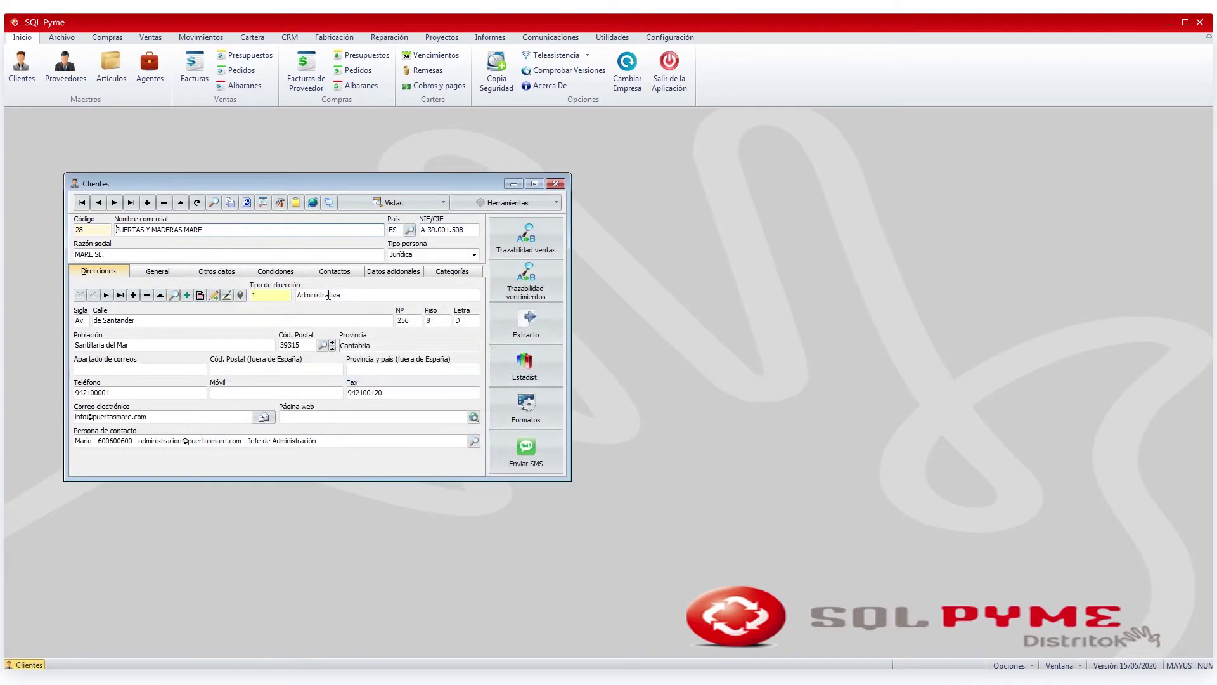
click(511, 237)
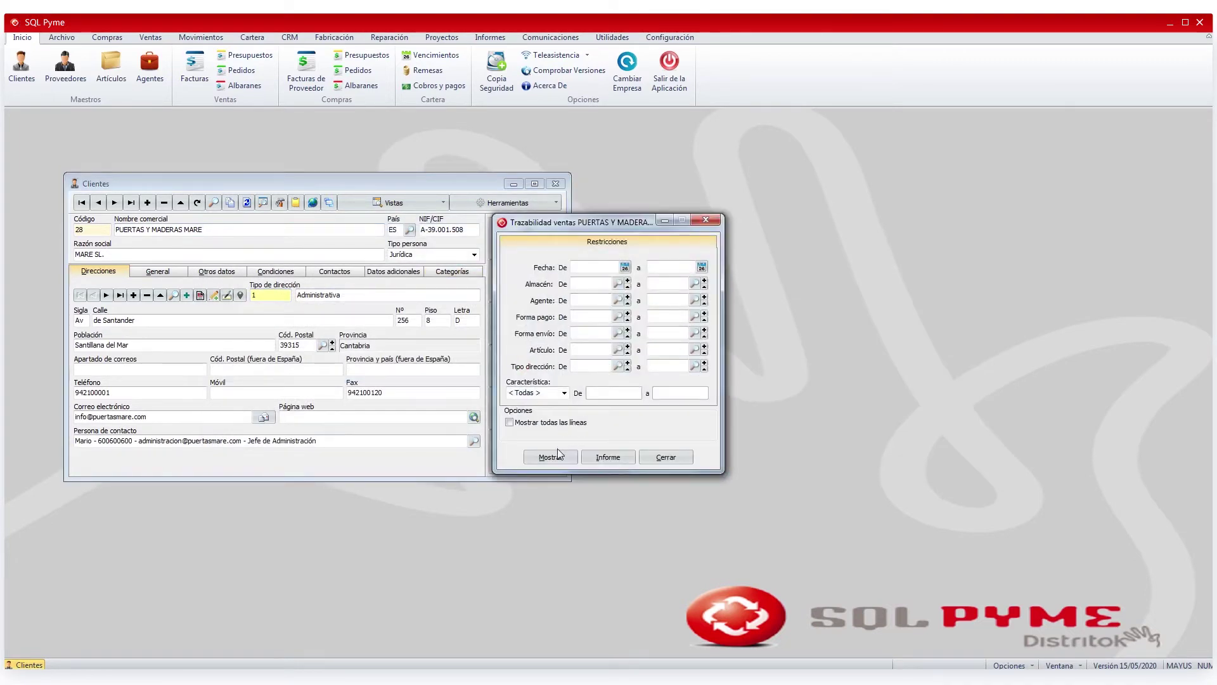
click(549, 461)
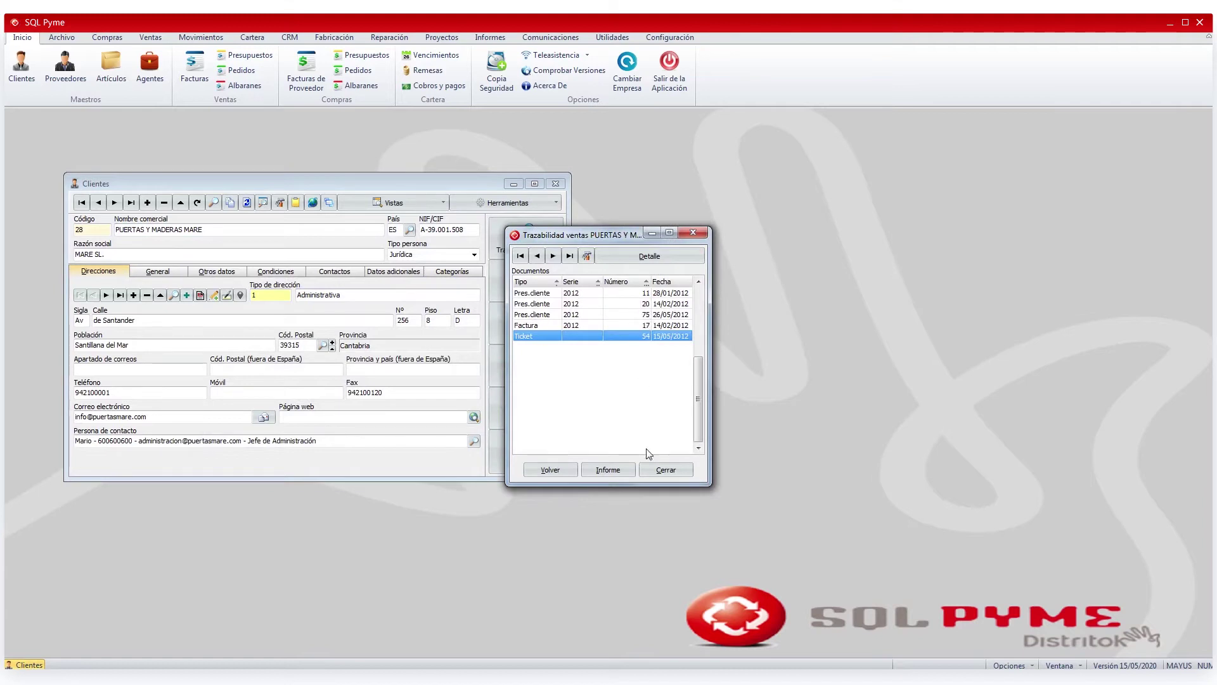
click(662, 469)
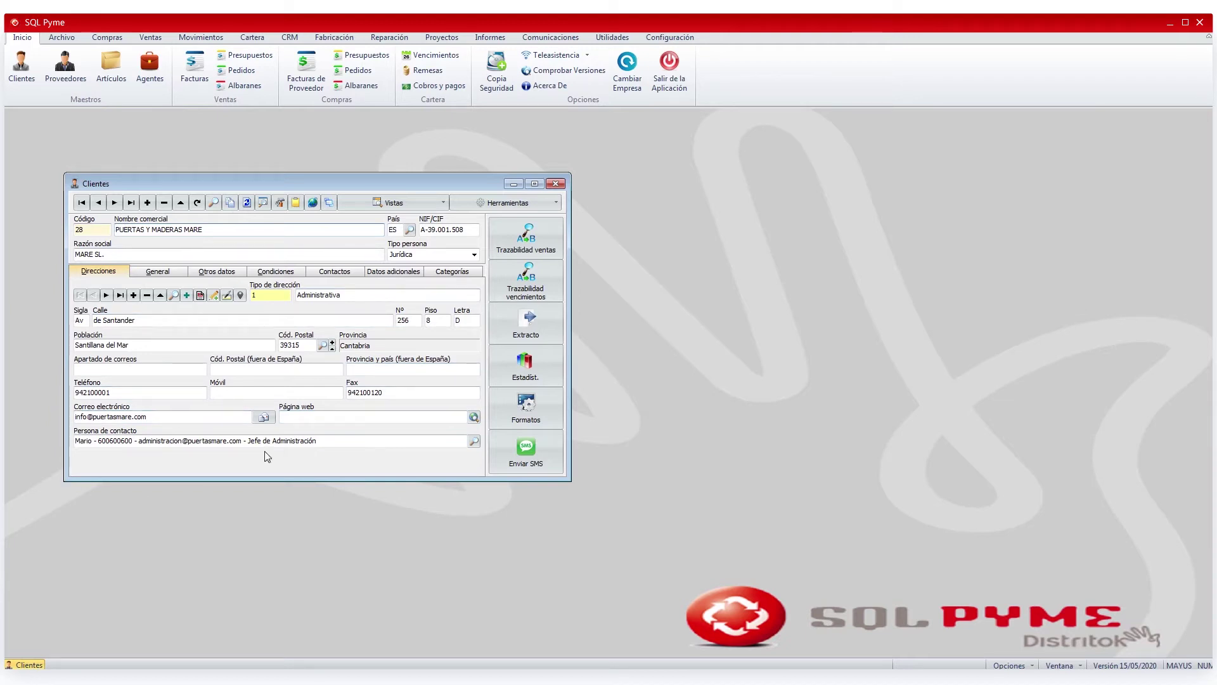
- Review the PUERTAS Y MADERAS MARE names, look up INDUSTRIA DE LA MADERA MARE by its code, and check its address data
drag(204, 229, 66, 253)
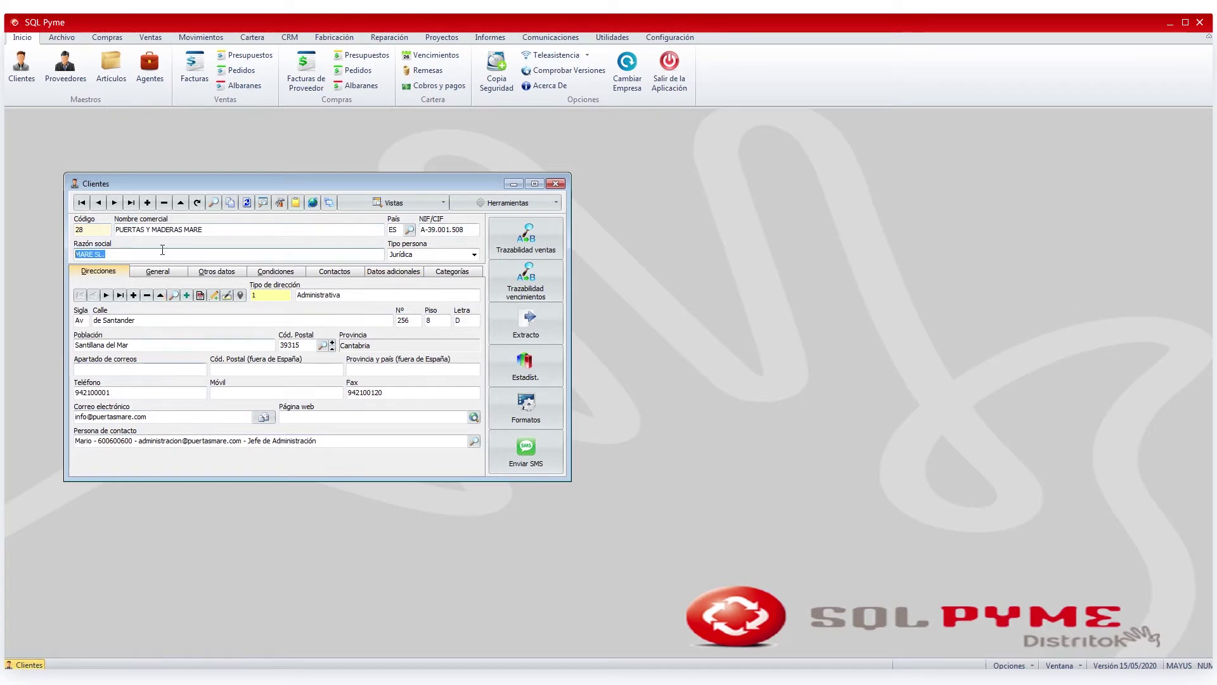
click(216, 202)
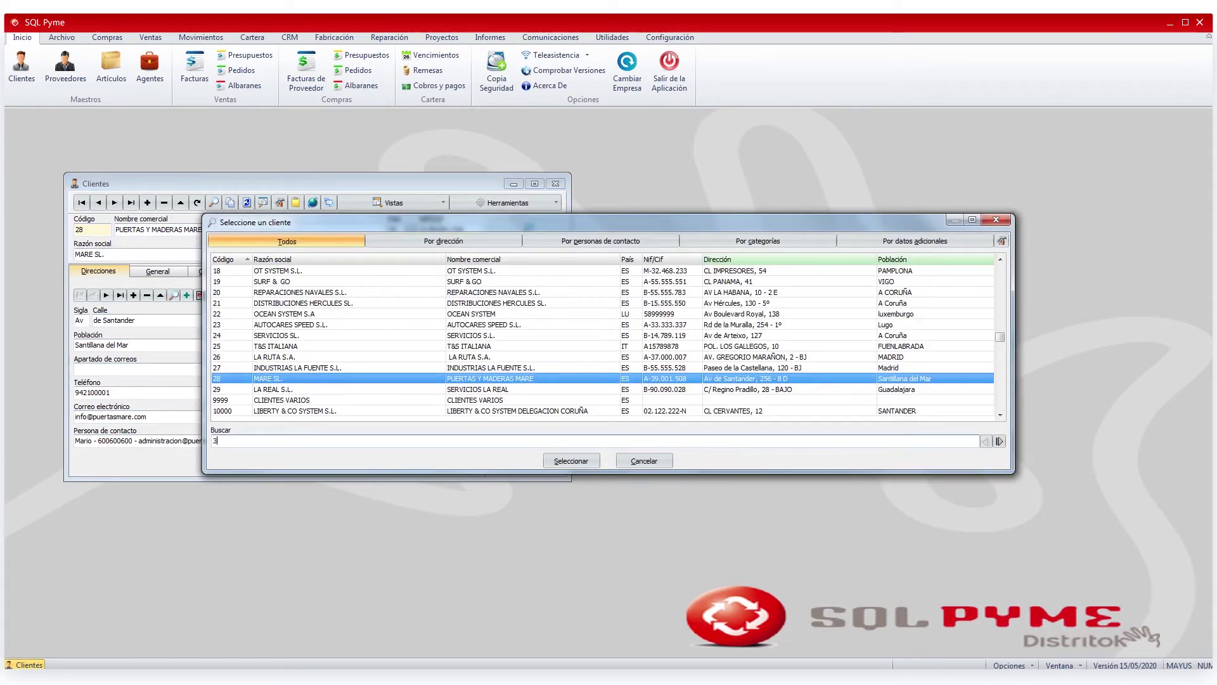
text(3)
click(566, 461)
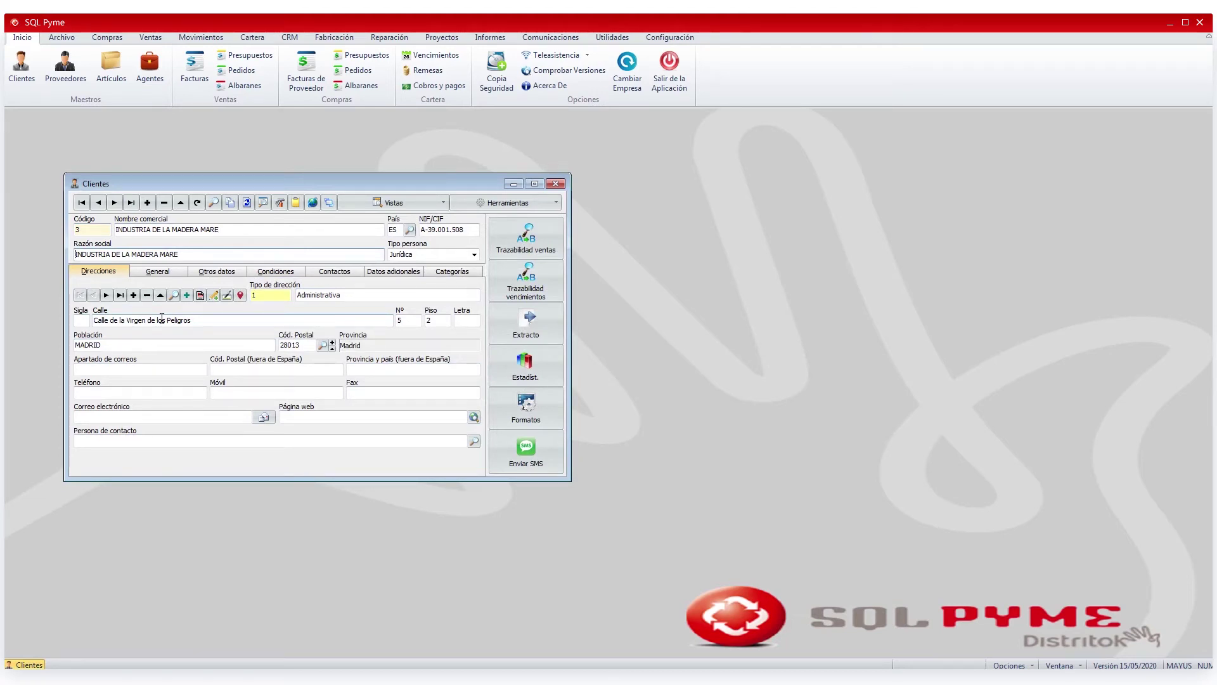
click(92, 346)
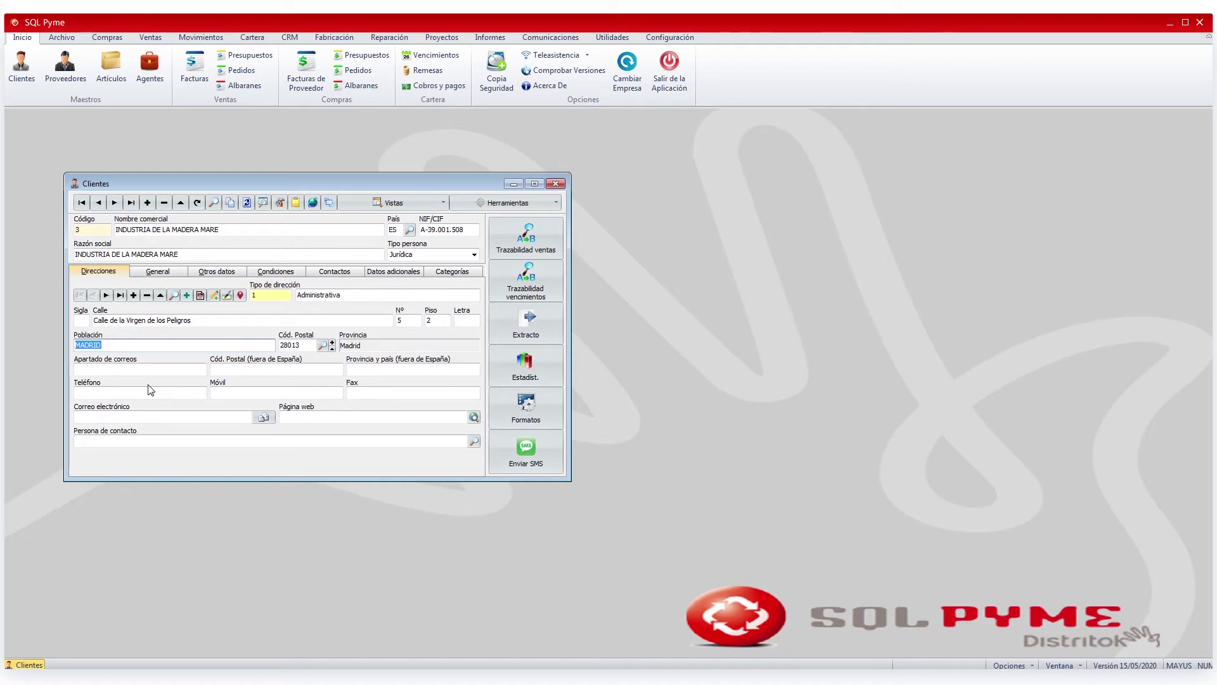
- Look up the PUERTAS Y MADERAS MARE customer by its code and load its record
click(213, 202)
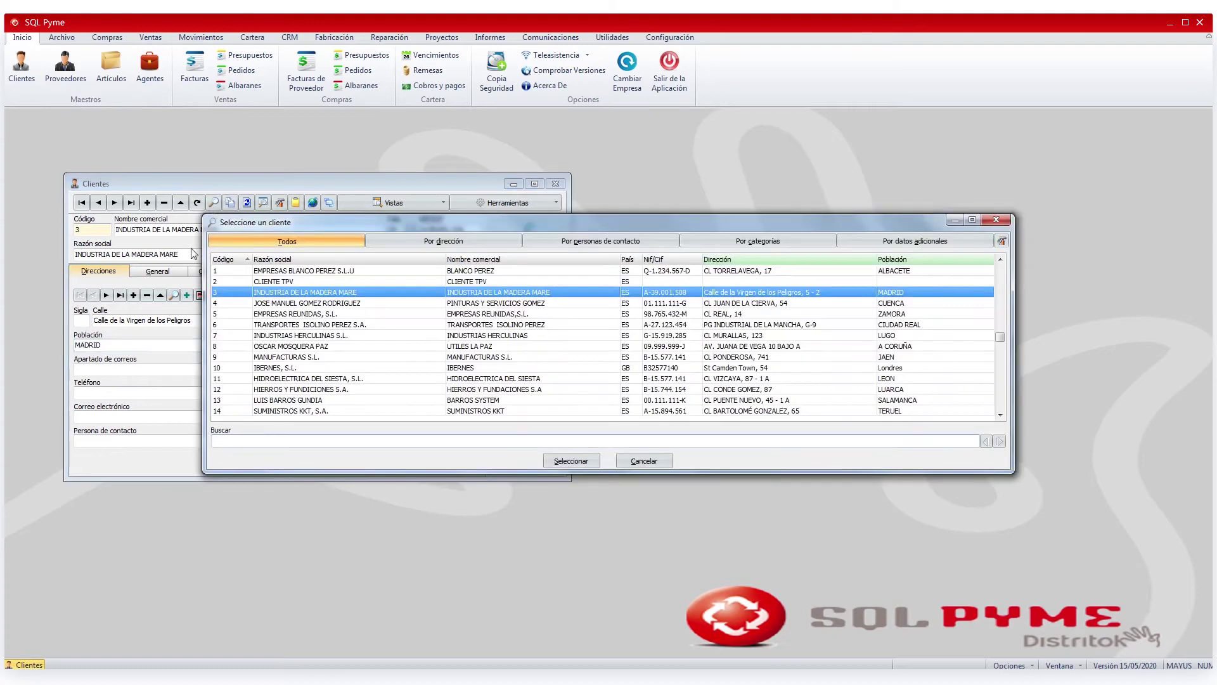
text(28)
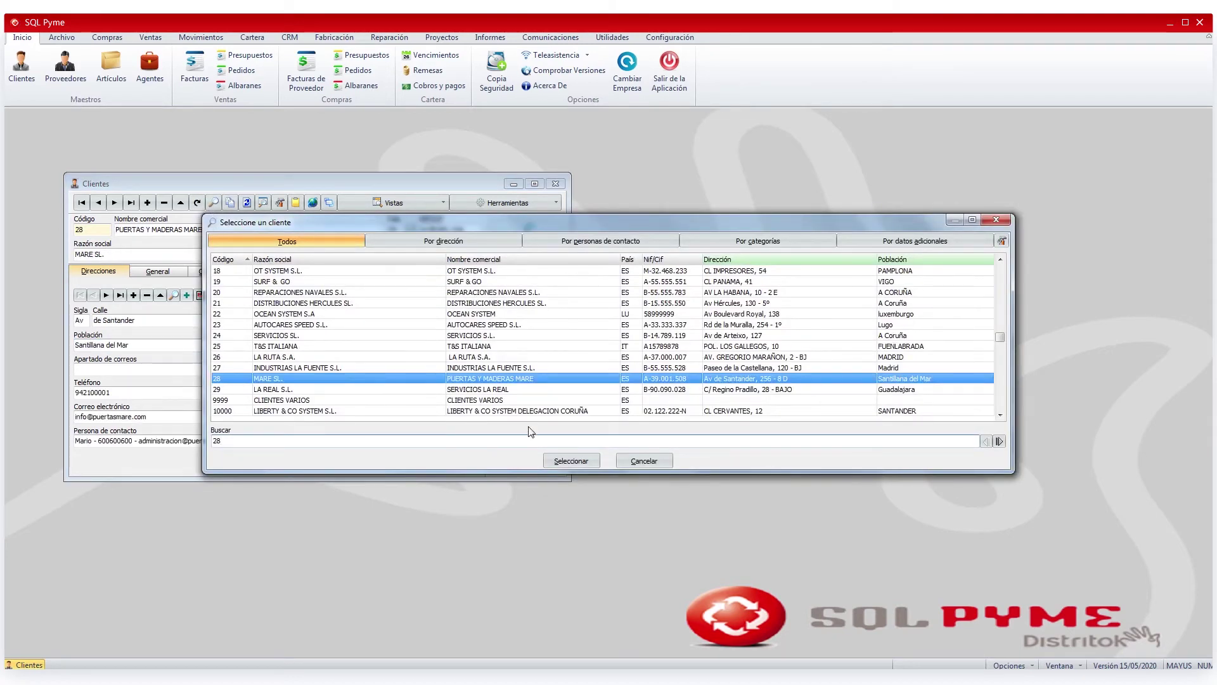
click(571, 461)
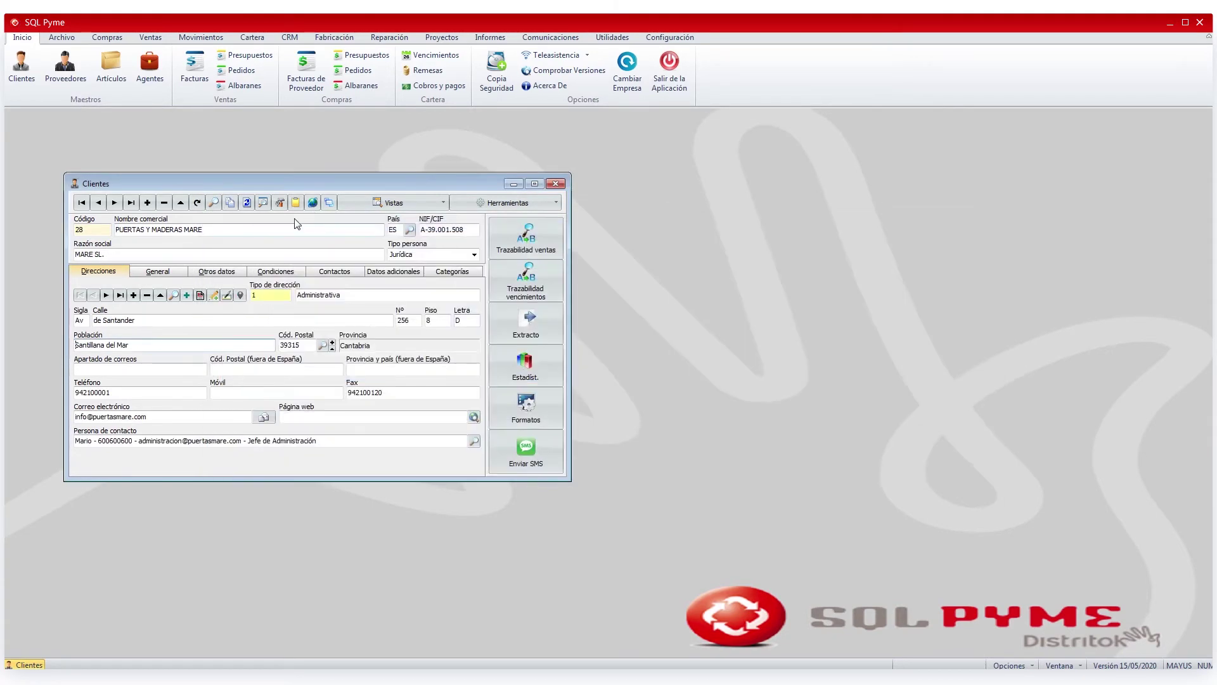
- Change the PUERTAS Y MADERAS MARE customer code to that of INDUSTRIA DE LA MADERA MARE, agreeing to overwrite that customer
click(227, 297)
text(3)
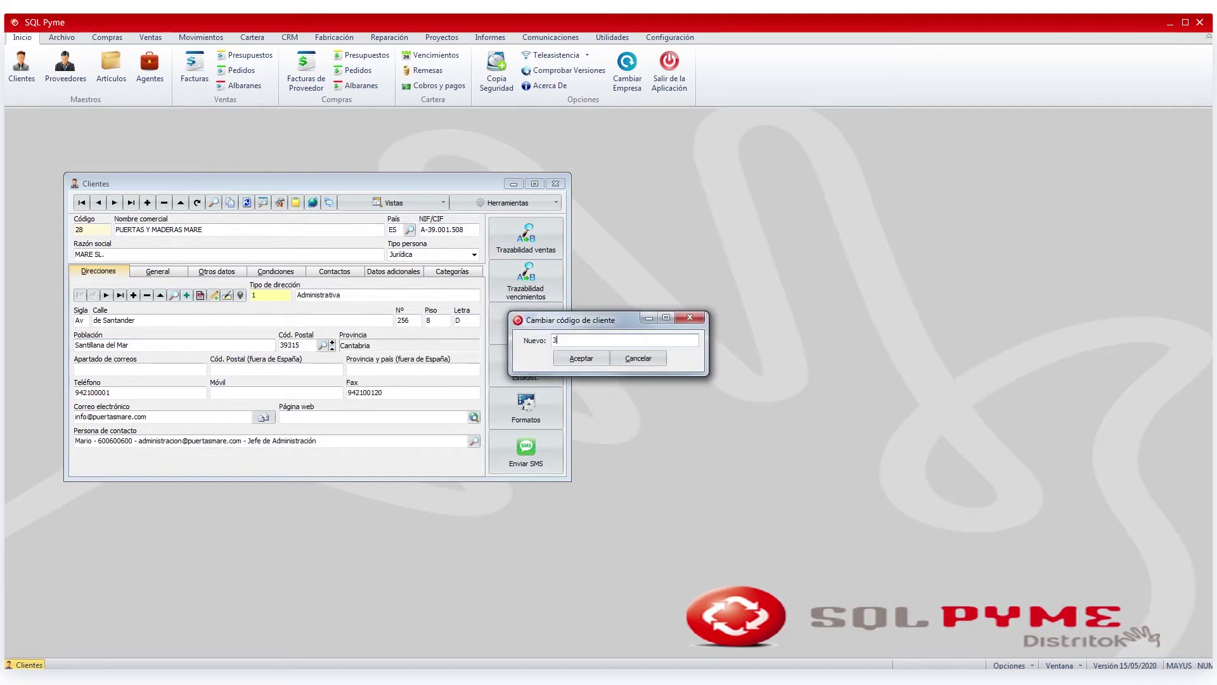
click(595, 358)
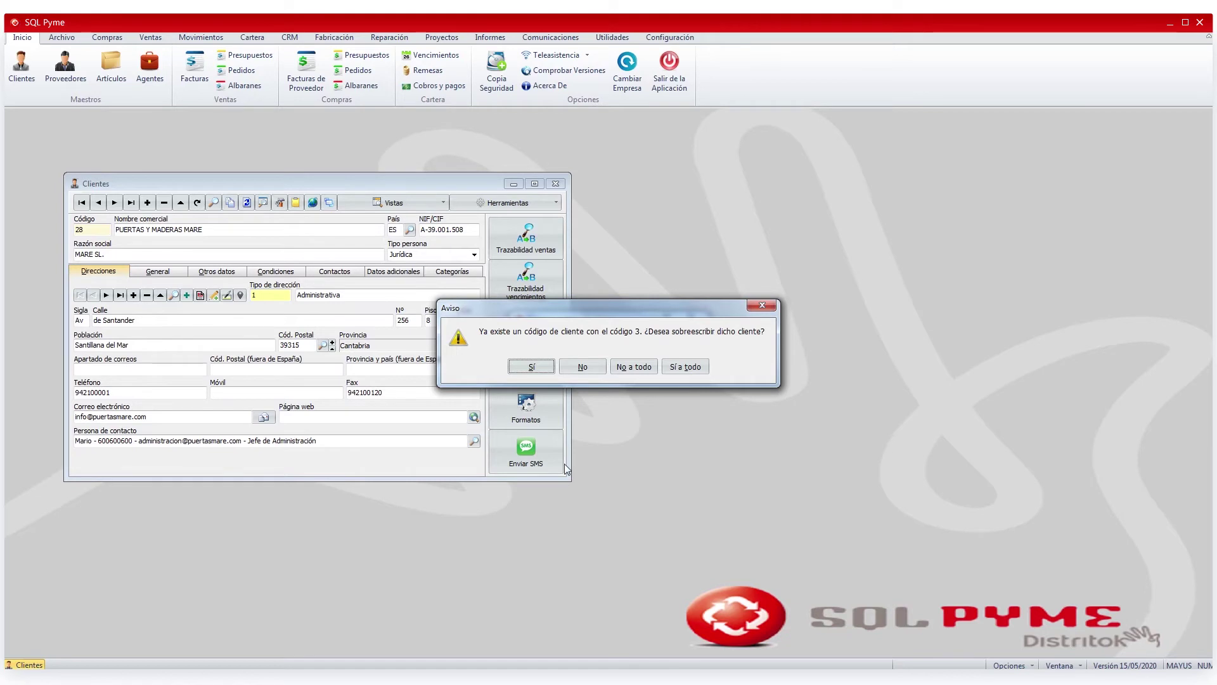
click(531, 368)
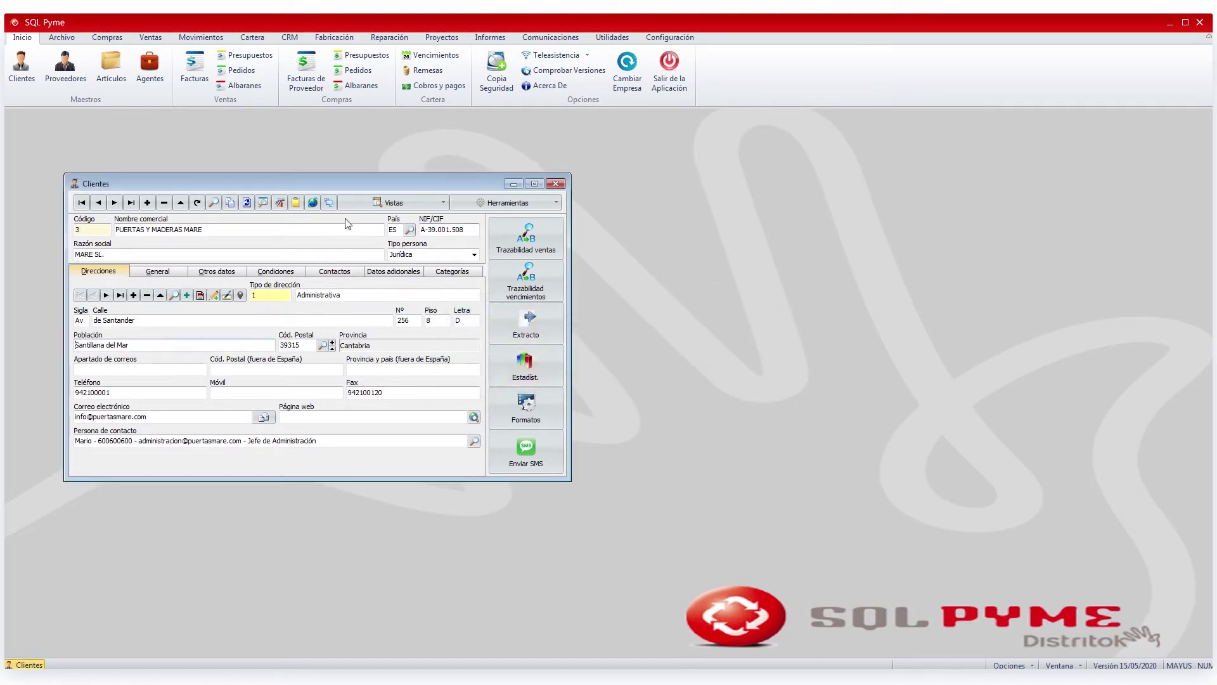
- Search the customer list for the former PUERTAS Y MADERAS MARE code, and select that customer under its new code instead
click(212, 203)
click(236, 440)
text(28)
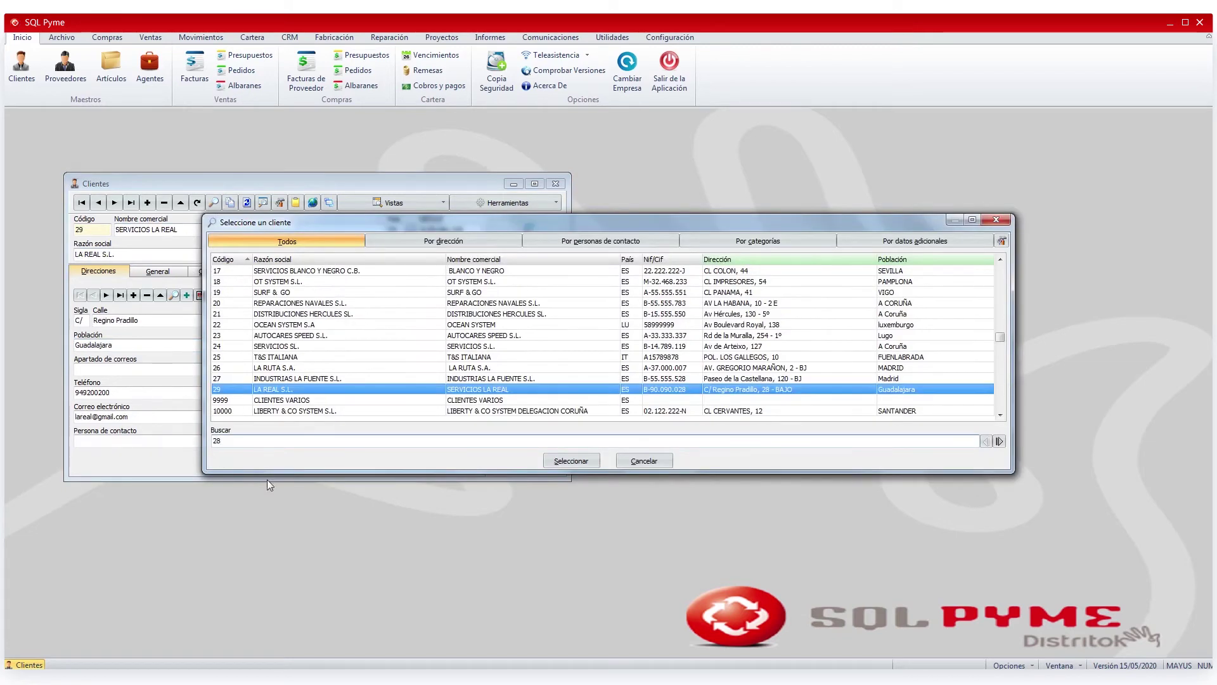
drag(1001, 328, 1005, 269)
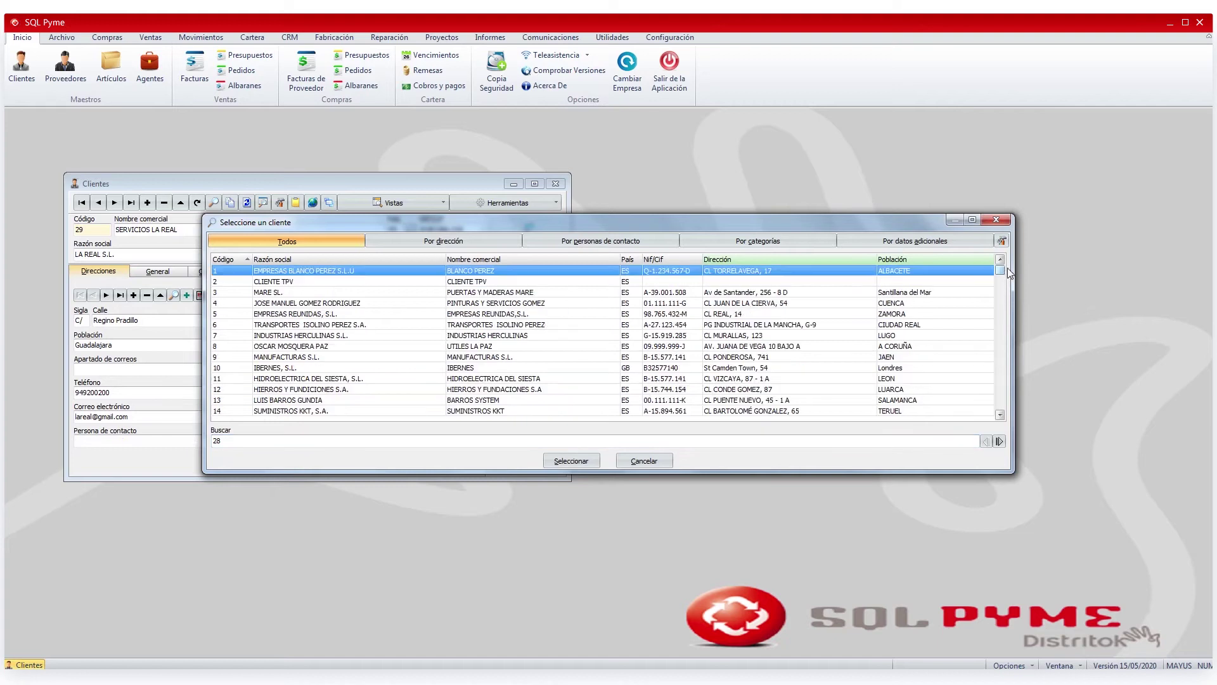
click(285, 303)
click(280, 294)
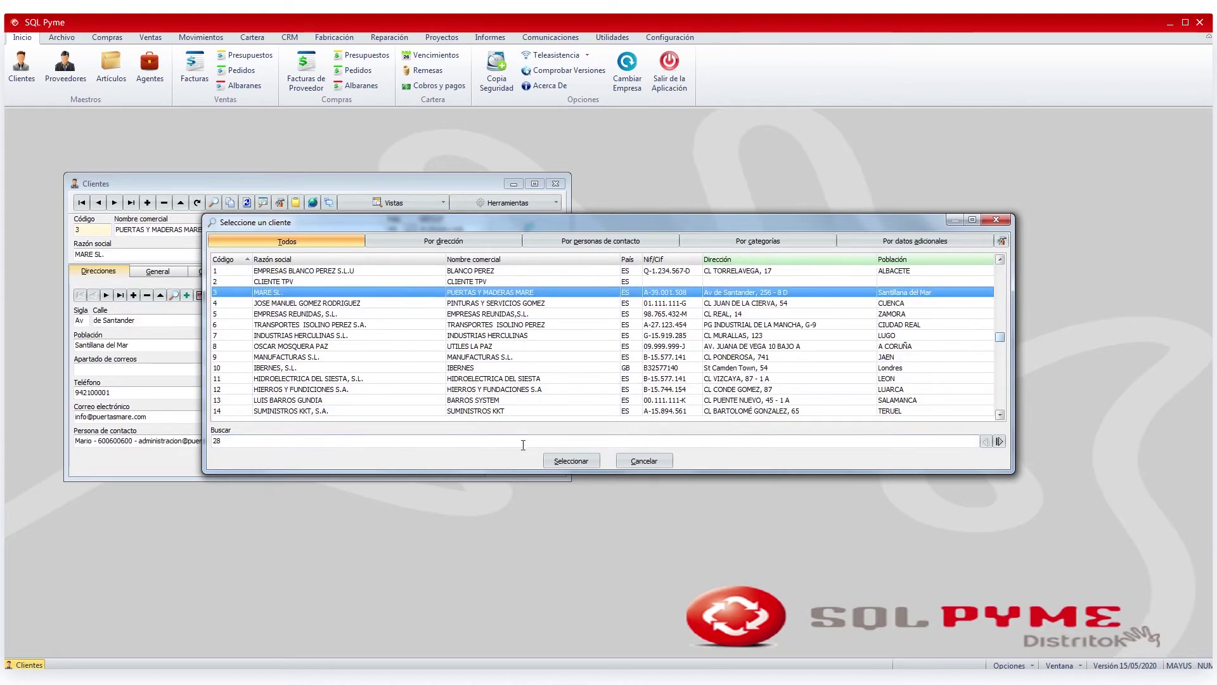
click(558, 459)
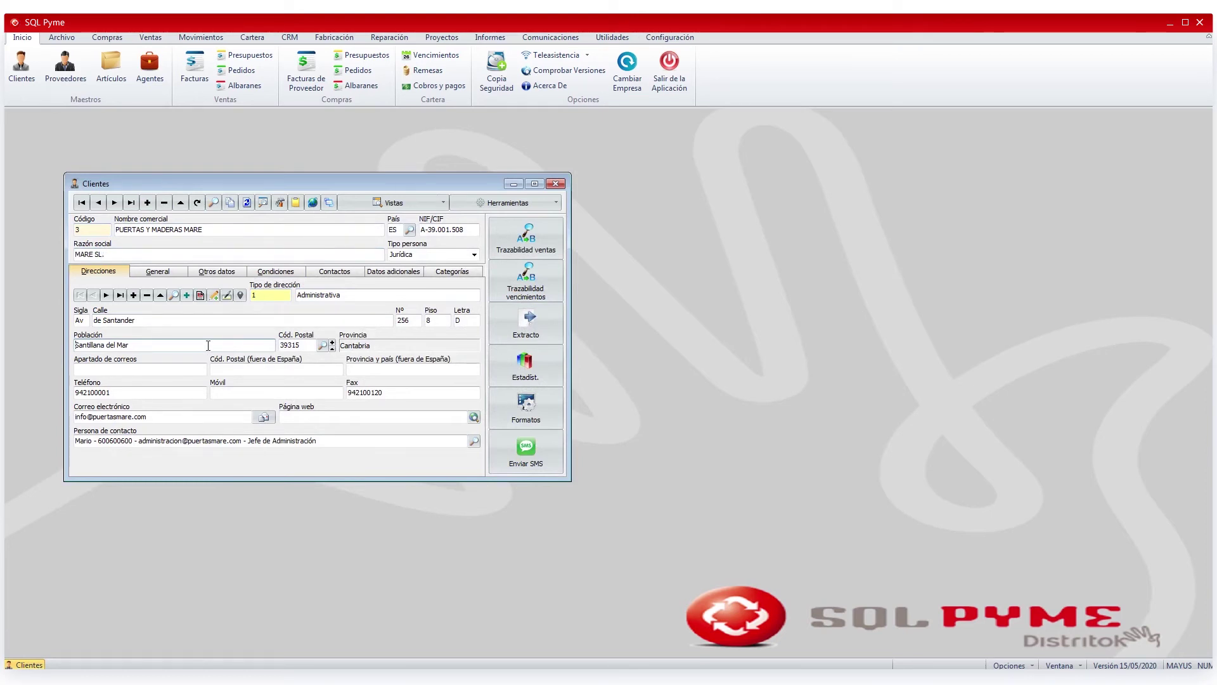
- View the sales traceability documents of PUERTAS Y MADERAS MARE, examine both invoices, and close the list
click(542, 250)
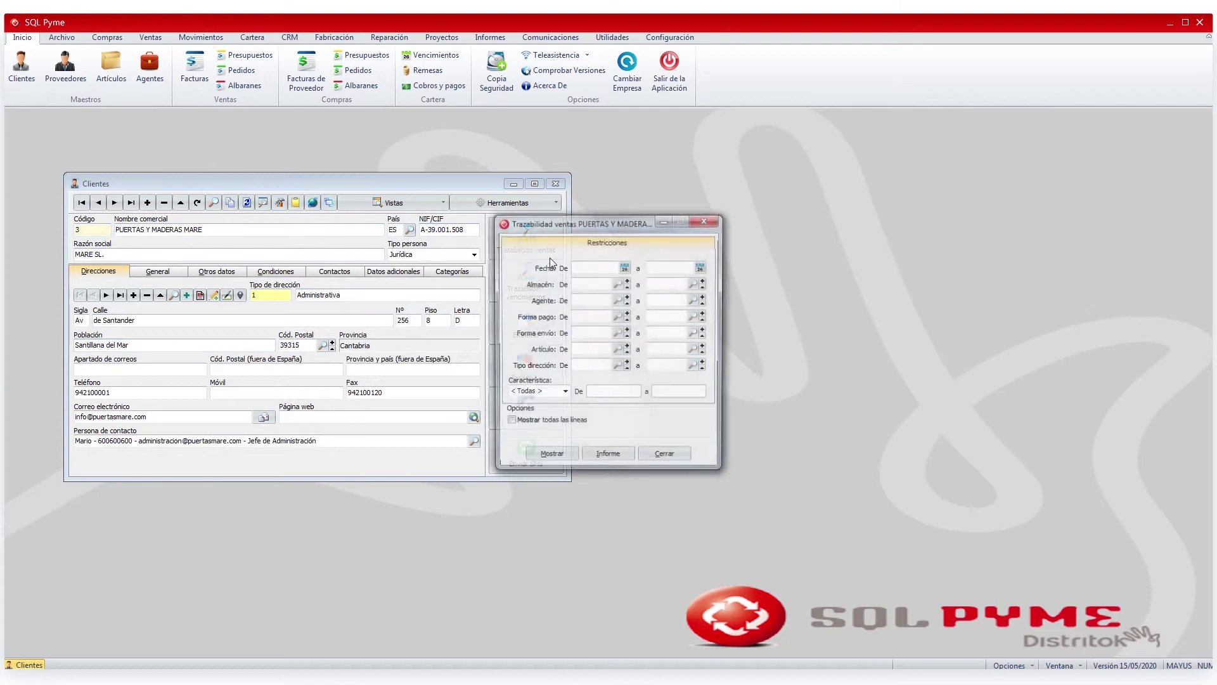
click(552, 454)
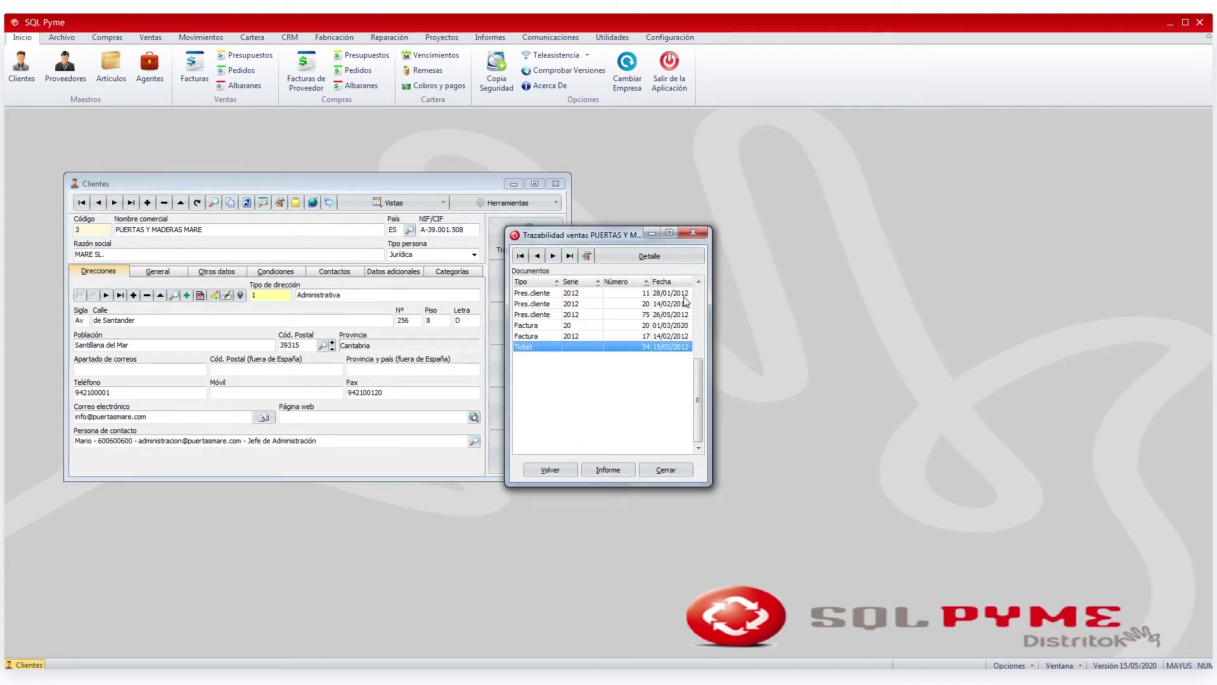
click(544, 336)
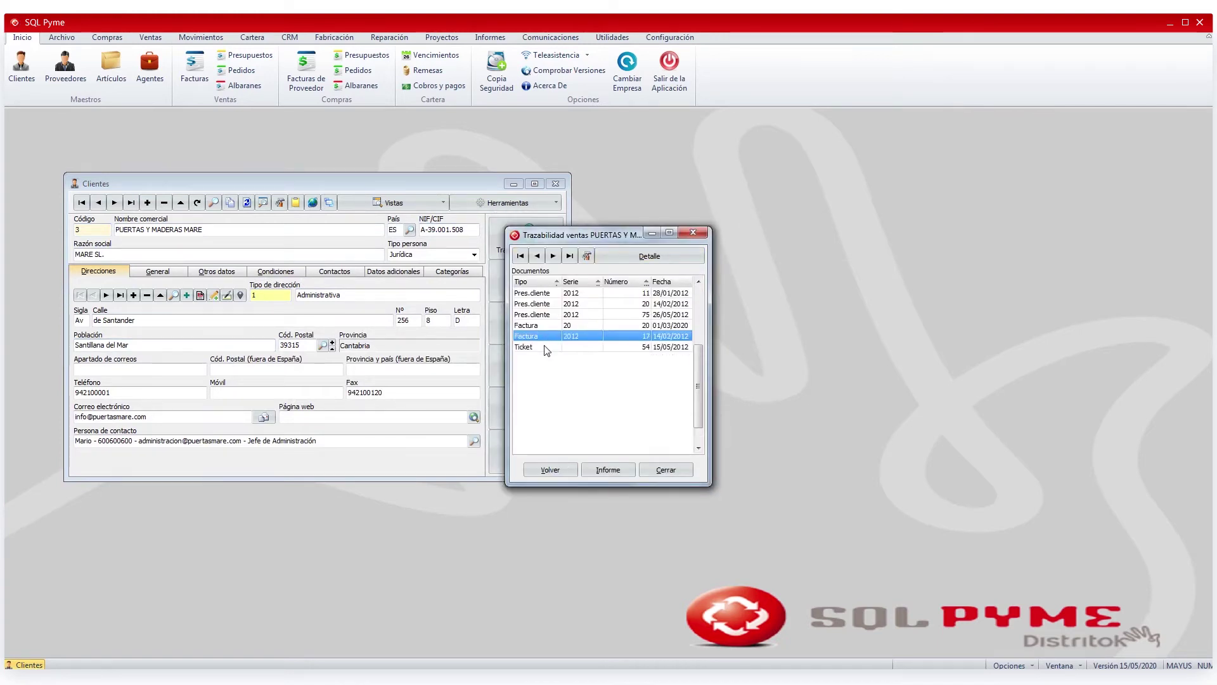
click(656, 325)
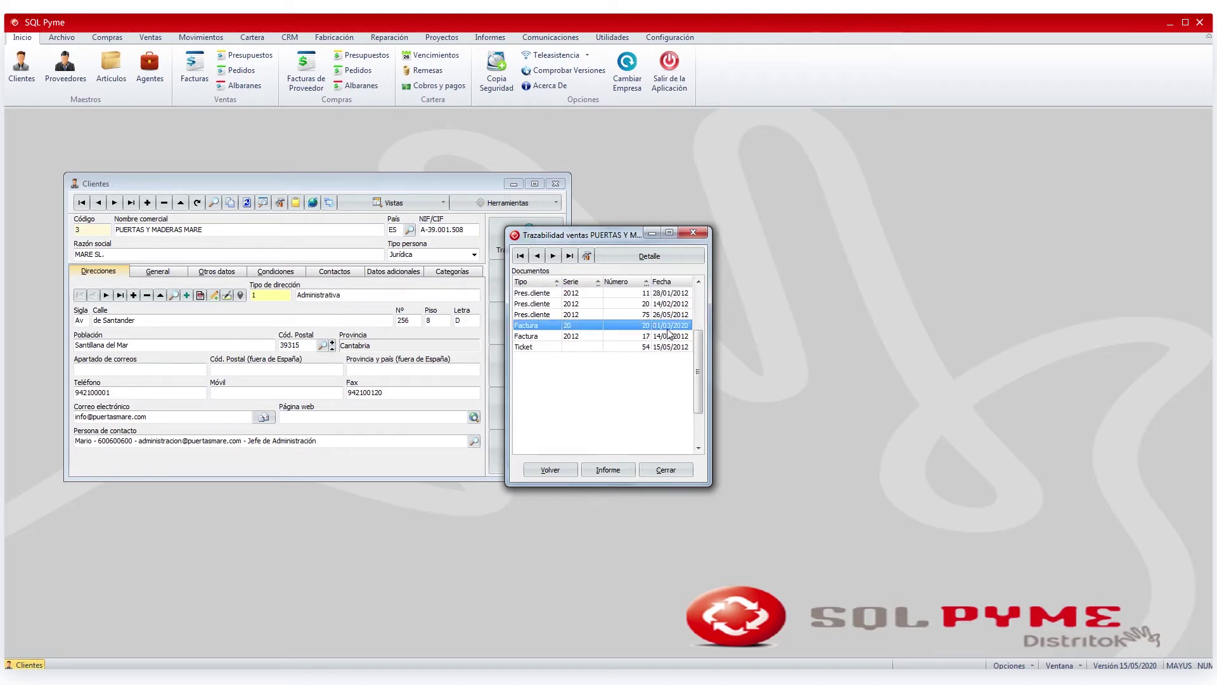
click(663, 469)
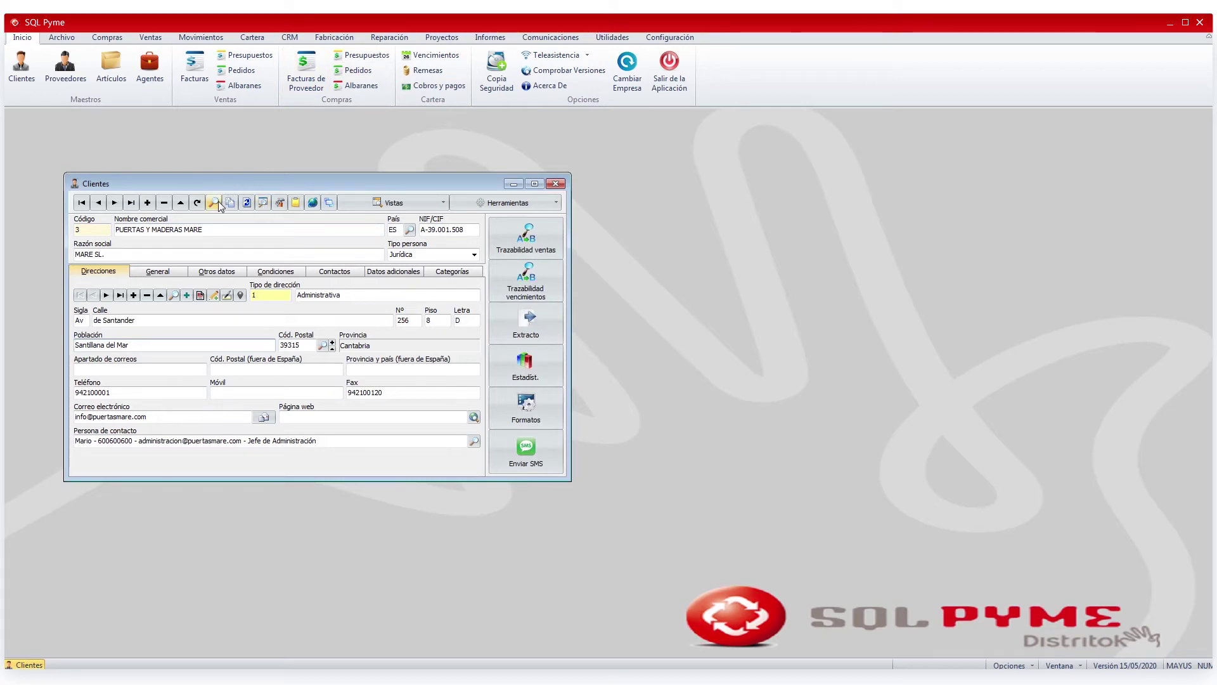
- Filter the customers by code from 1 to 10 and show the matching list
click(263, 205)
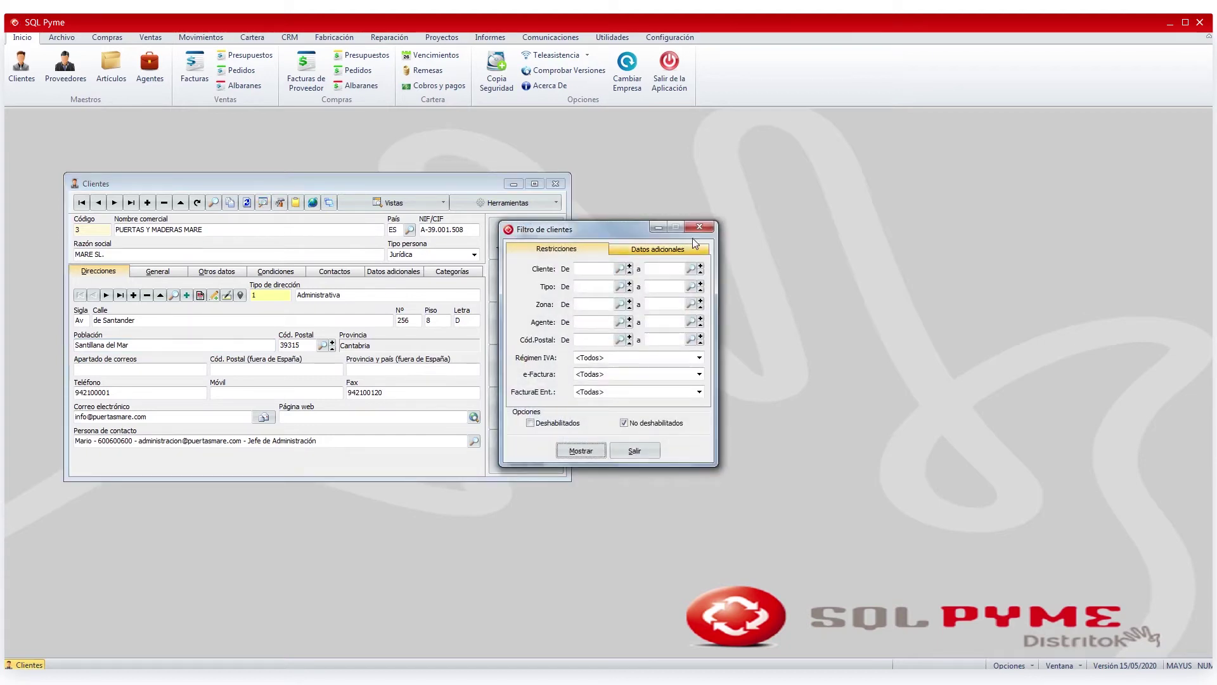
click(614, 303)
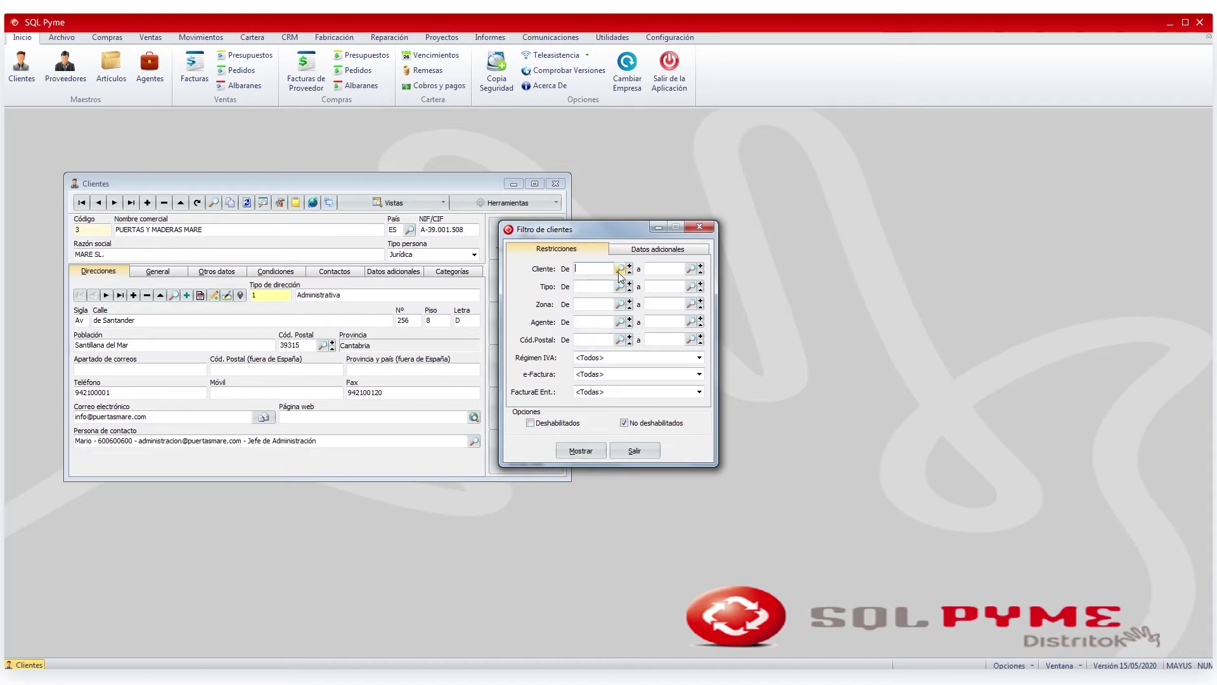
text(1)
click(647, 270)
text(10)
click(585, 450)
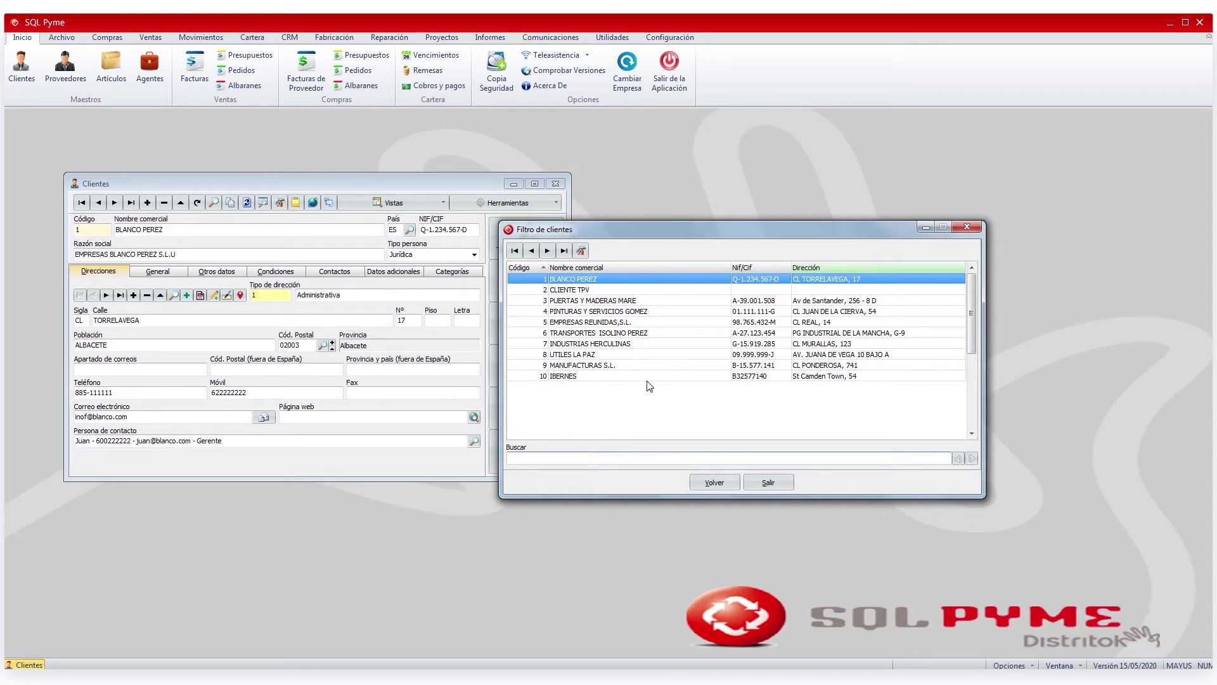
- Browse the filtered customers, move the list beside the Clientes window, and select PUERTAS Y MADERAS MARE
click(634, 289)
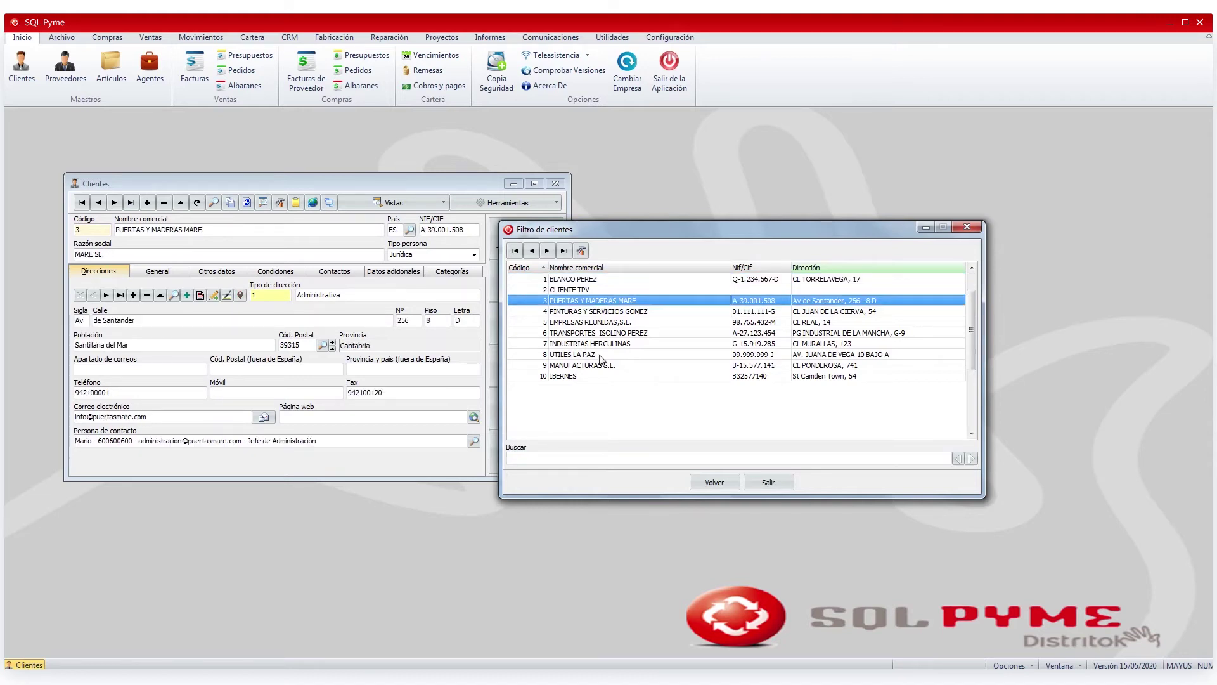
click(623, 279)
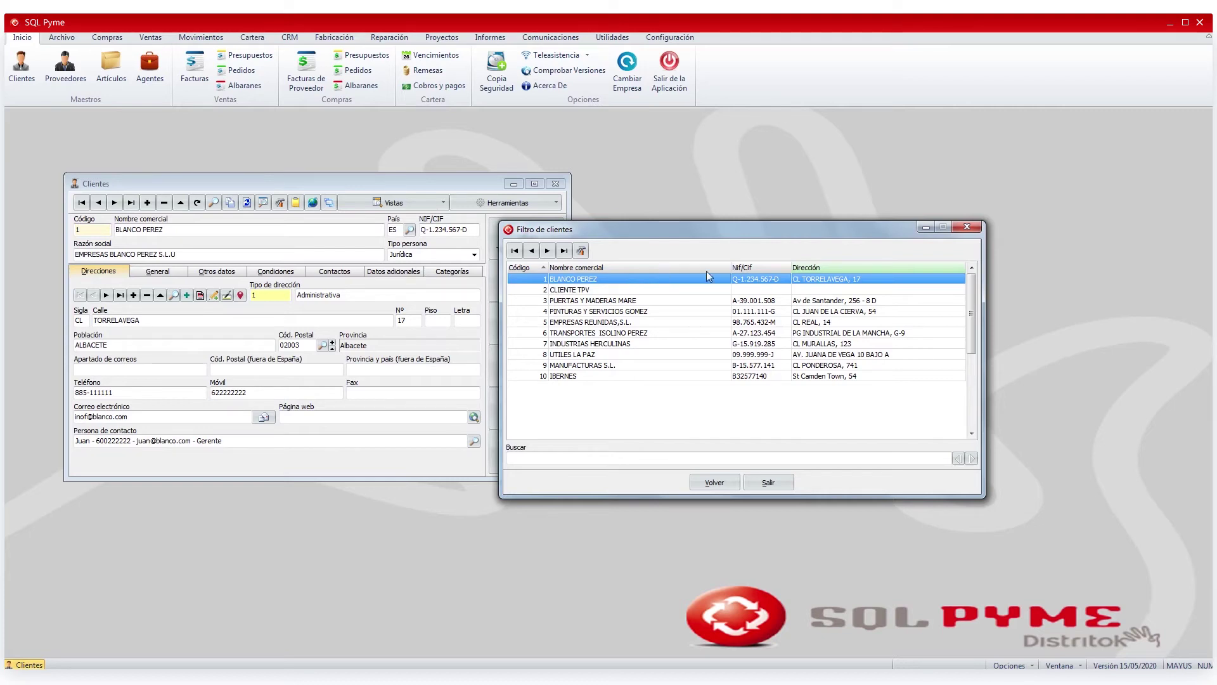
drag(666, 230, 852, 188)
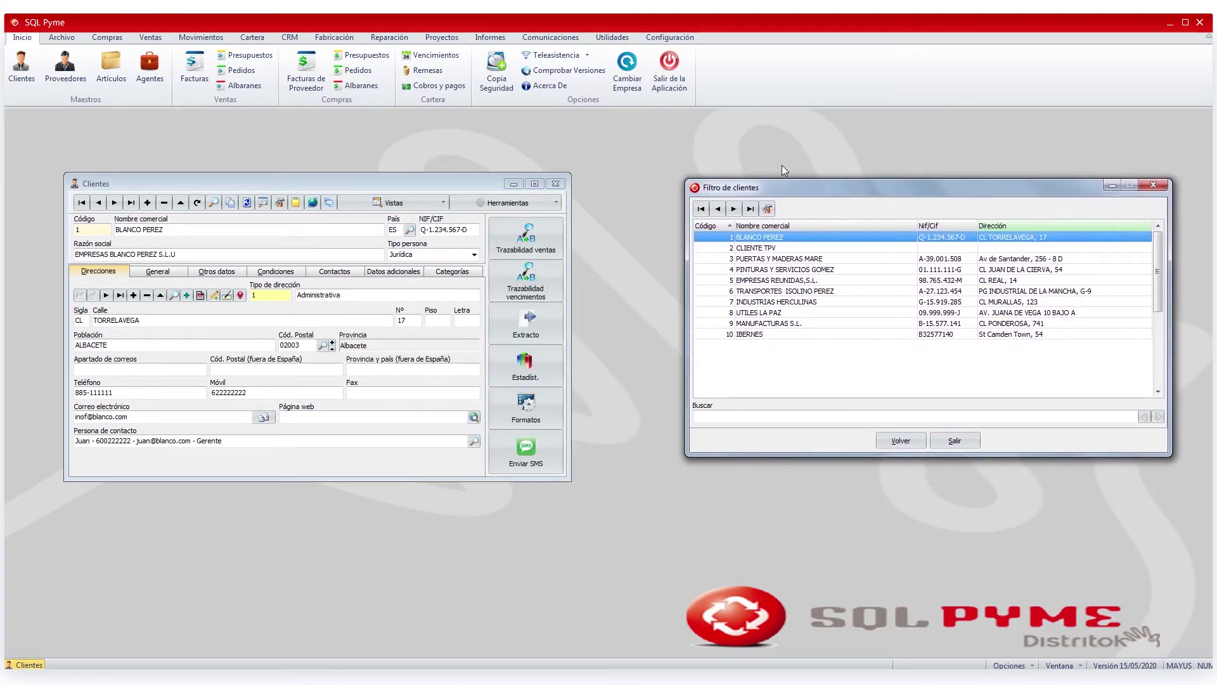
click(795, 260)
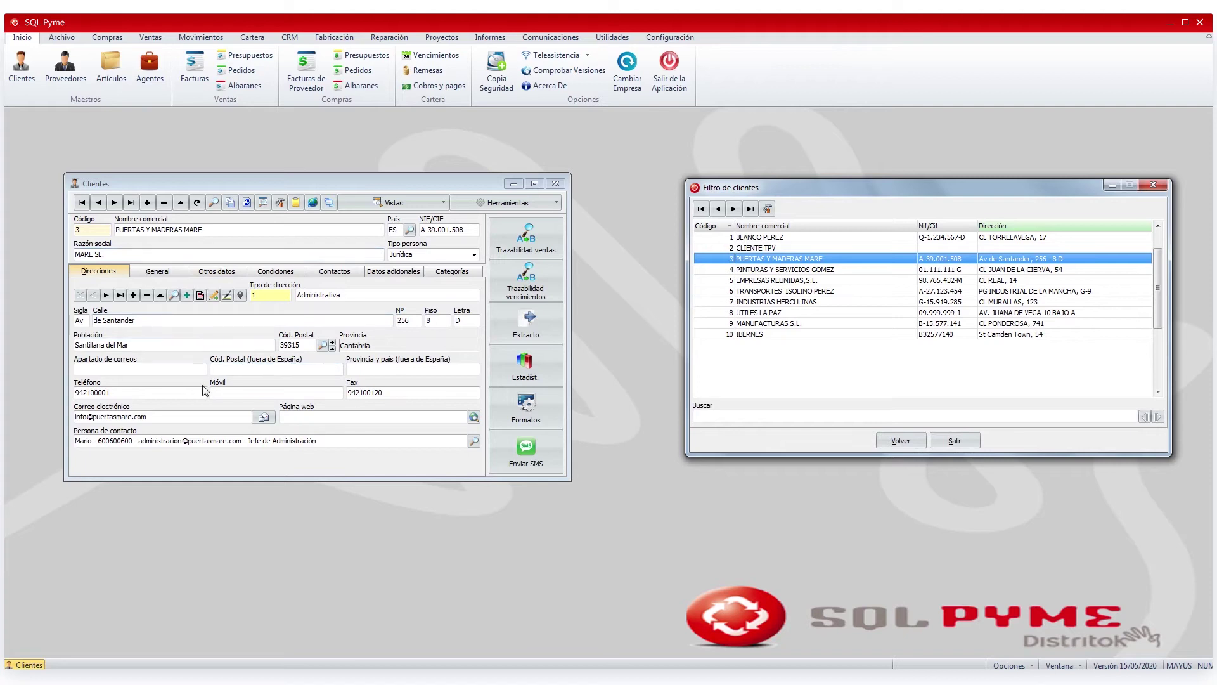
- Try editing the Razón social of PUERTAS Y MADERAS MARE with the filter list open, and discard the edit
click(160, 254)
click(162, 294)
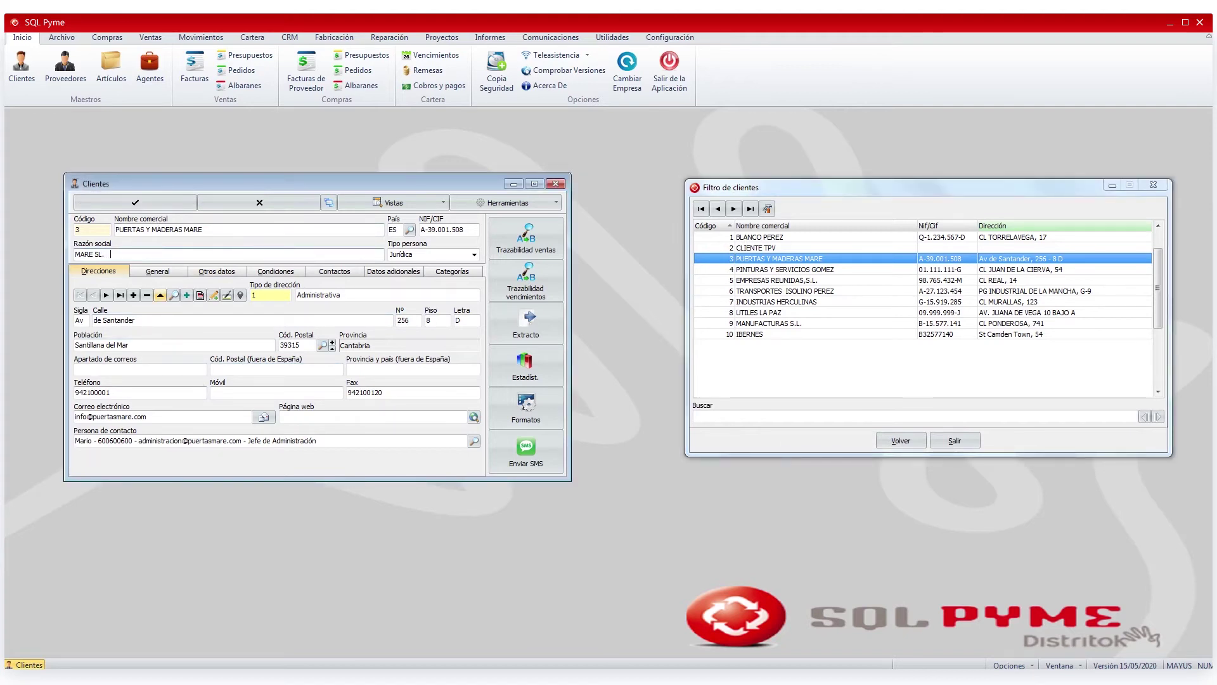
click(215, 207)
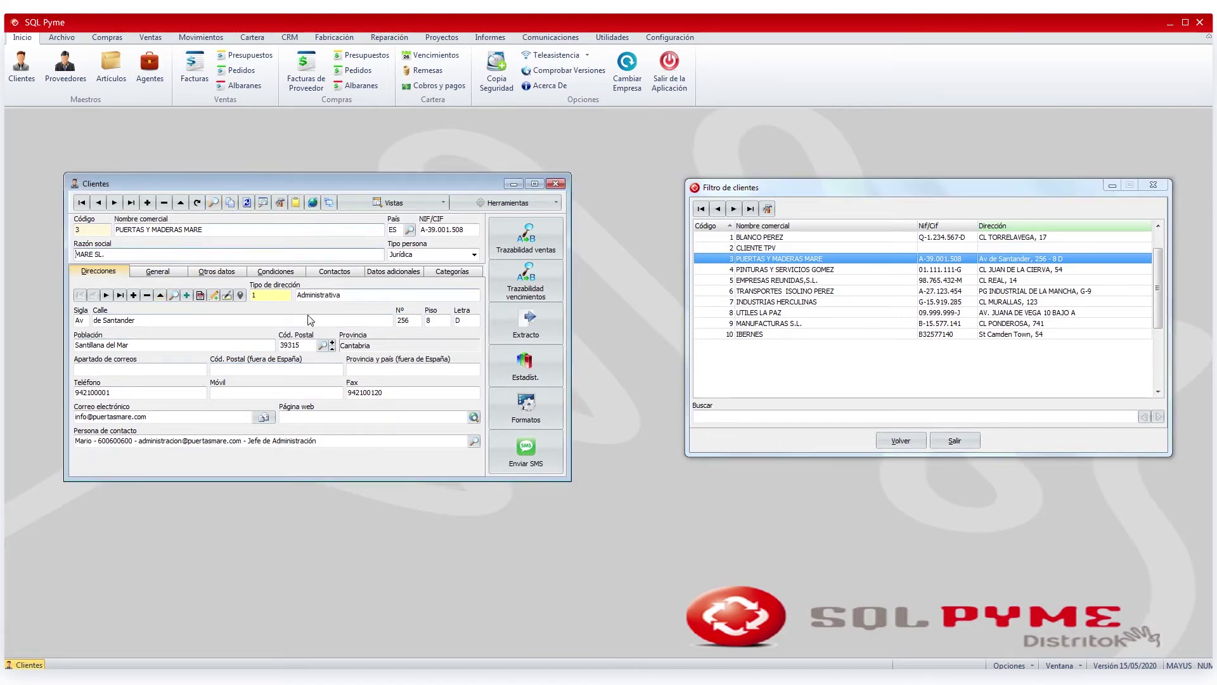
- Browse other filtered customers, ending on EMPRESAS REUNIDAS,S.L., and view the filter list's column settings without changing them
click(836, 272)
click(822, 313)
click(819, 324)
click(832, 282)
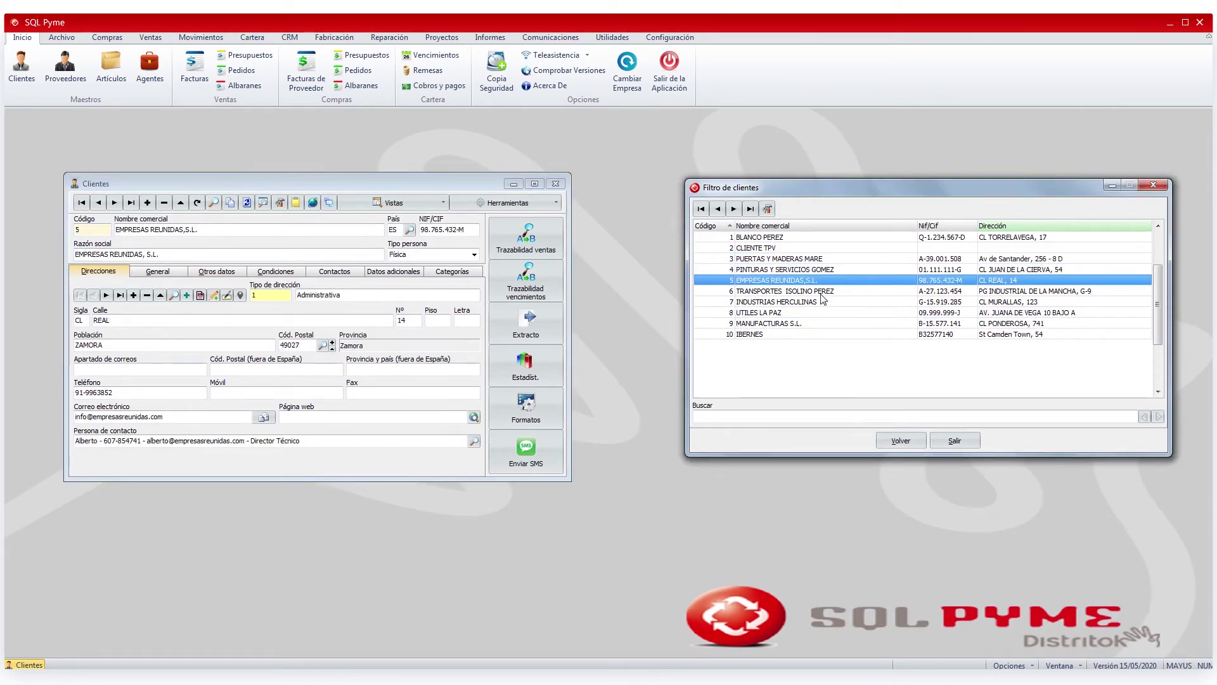
click(767, 209)
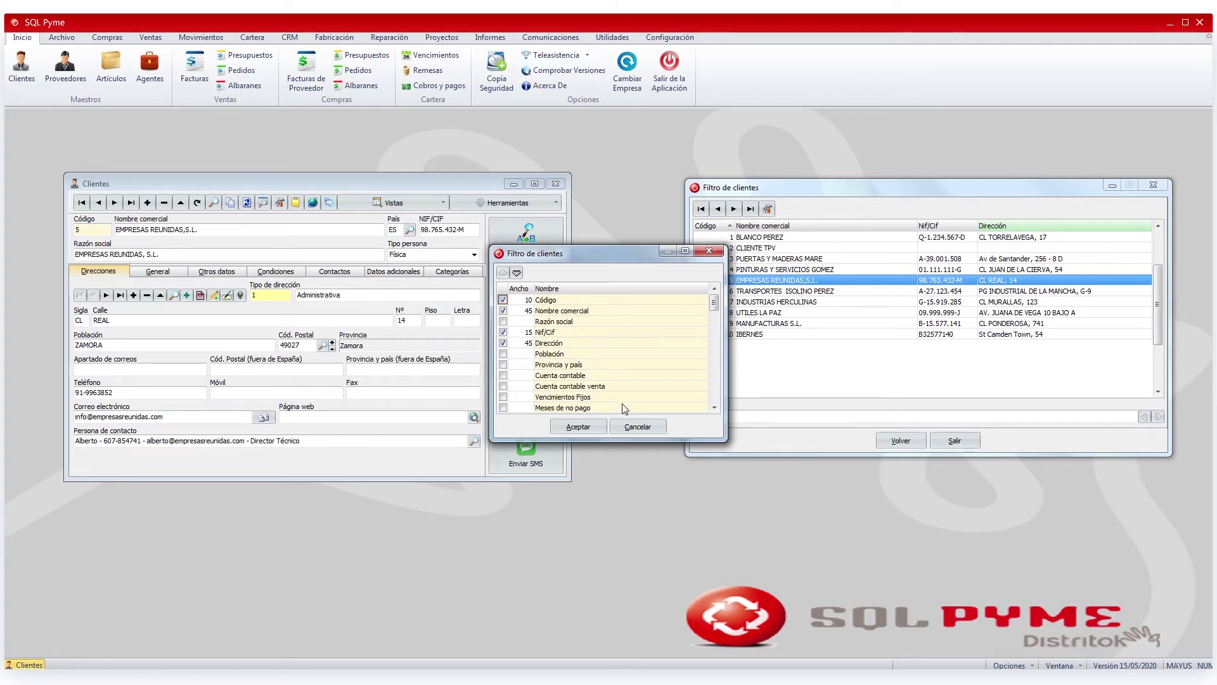
click(638, 426)
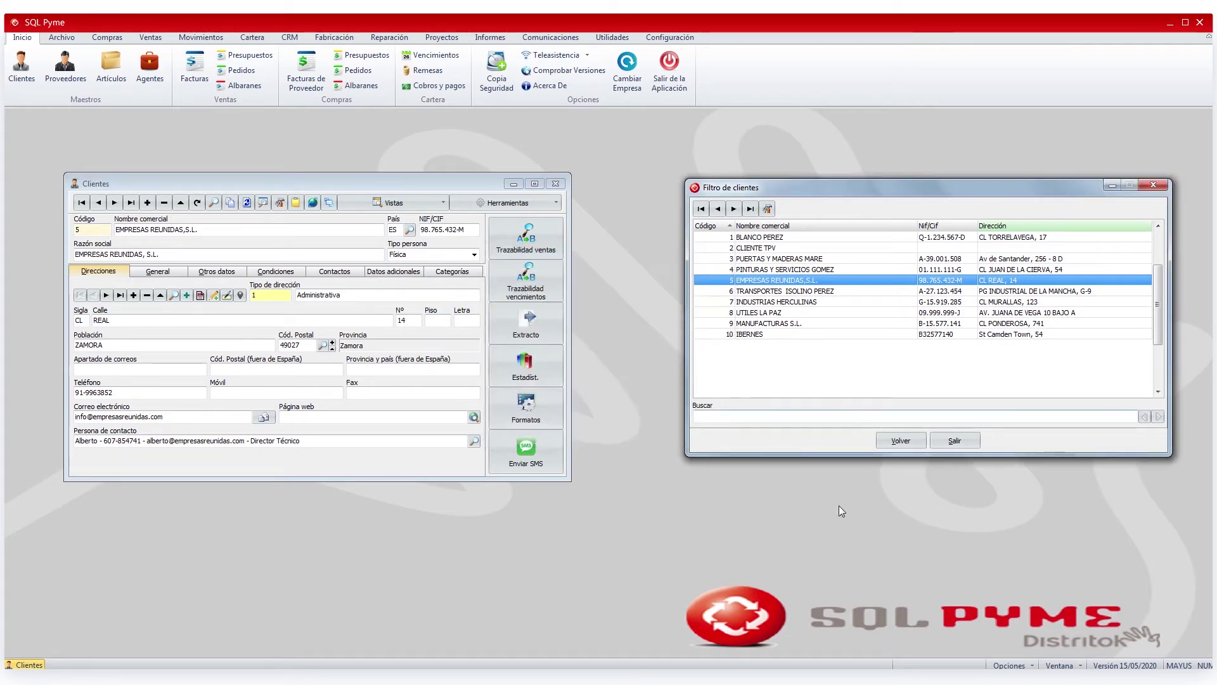
- Add the additional-data restriction Agrupar Alb = SI to the customer filter and show the matching customers
click(901, 440)
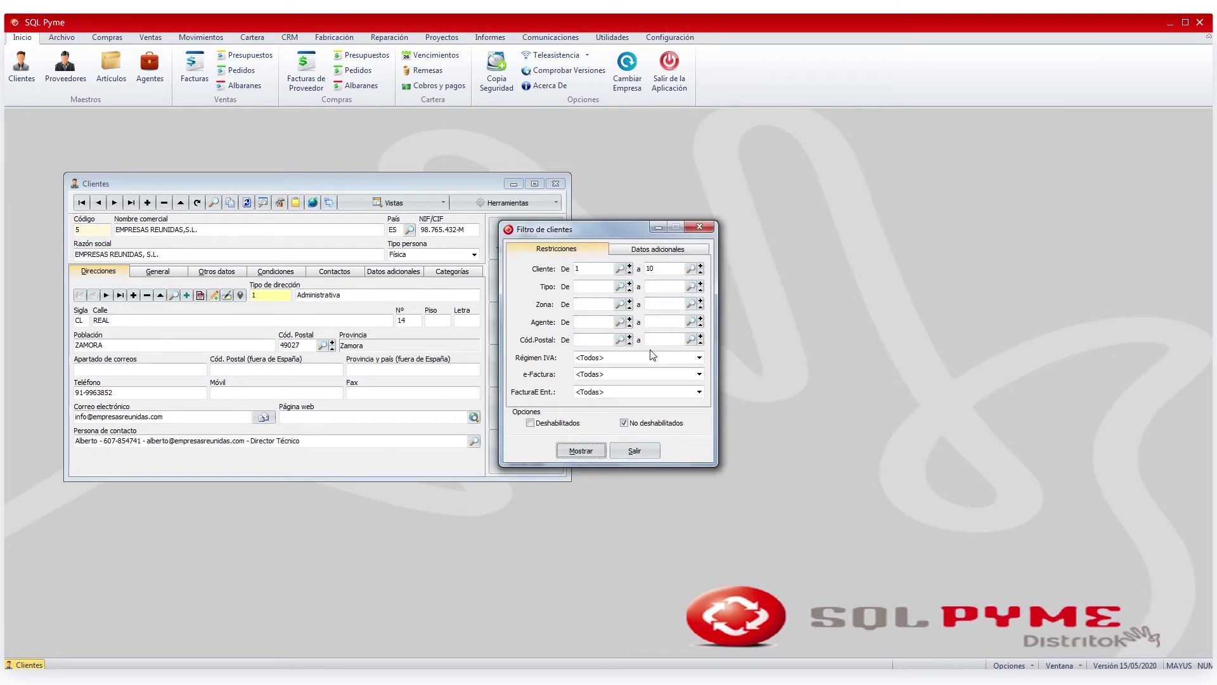
click(678, 254)
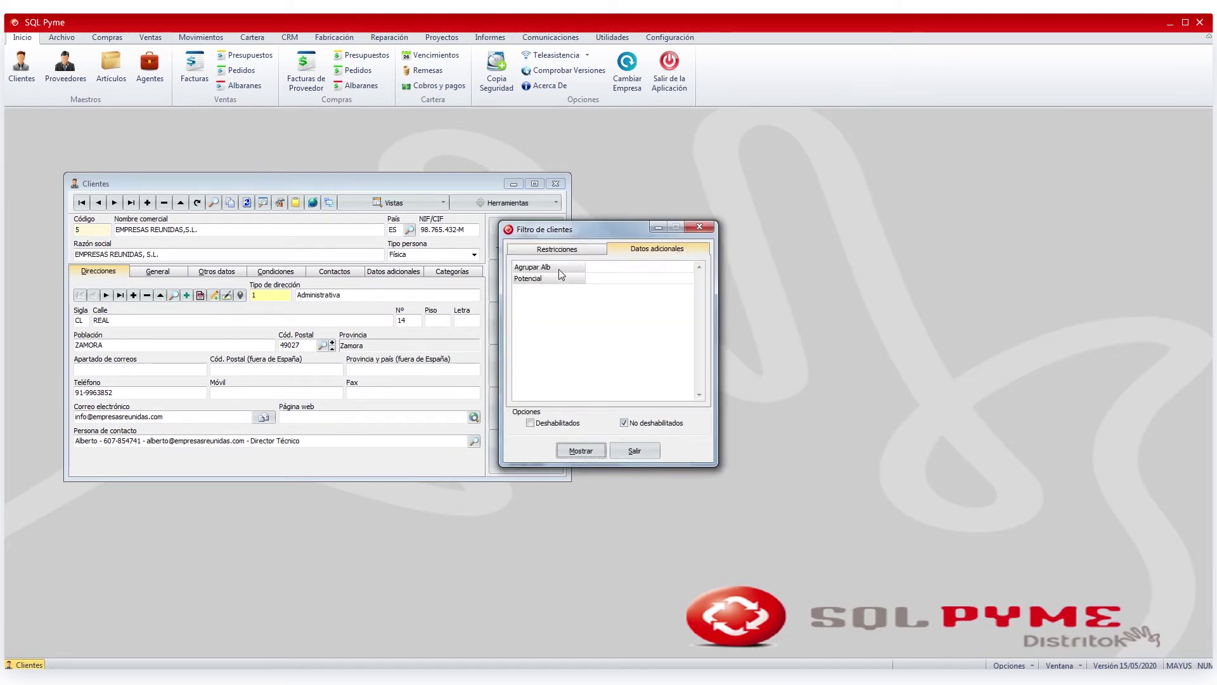
click(602, 269)
double_click(602, 269)
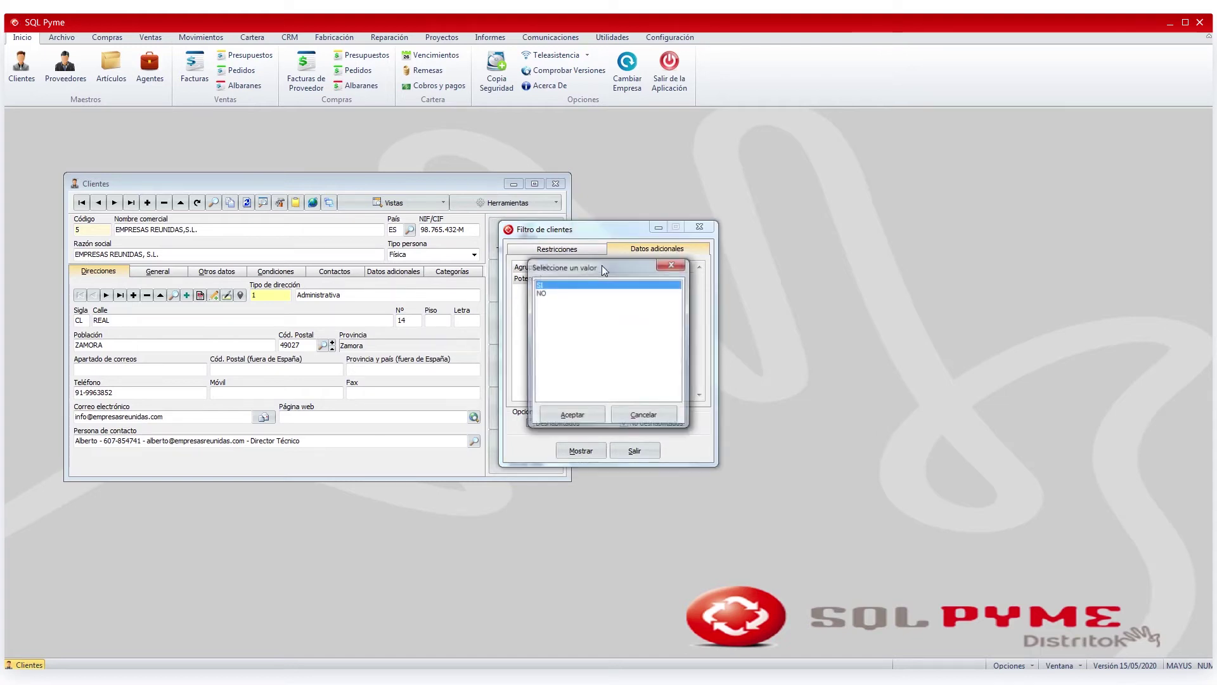
double_click(567, 287)
click(579, 449)
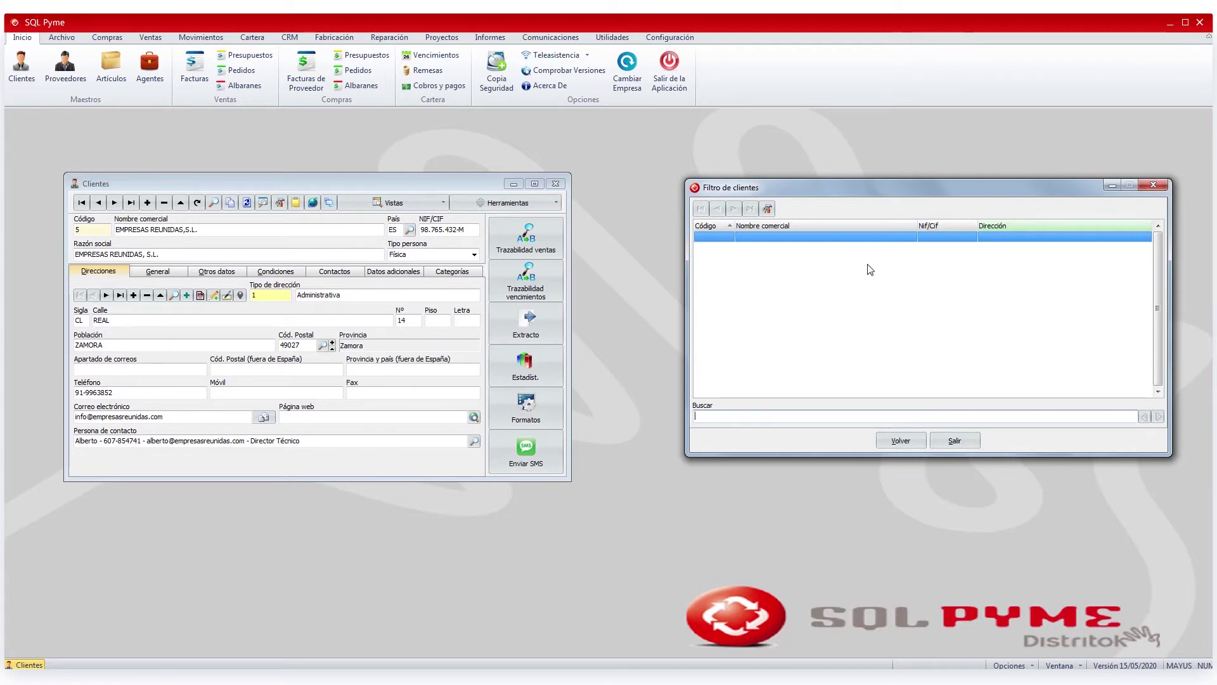
- Return from the filter results to the general restrictions and close the customer filter
click(902, 440)
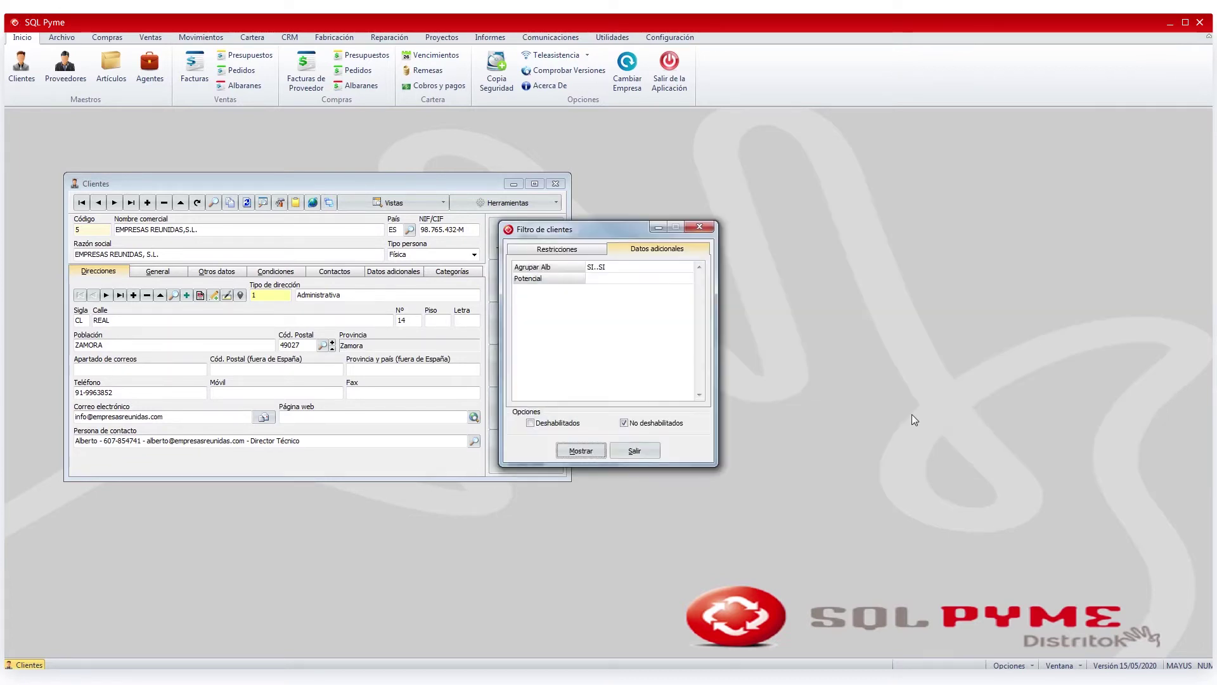
click(605, 268)
click(587, 250)
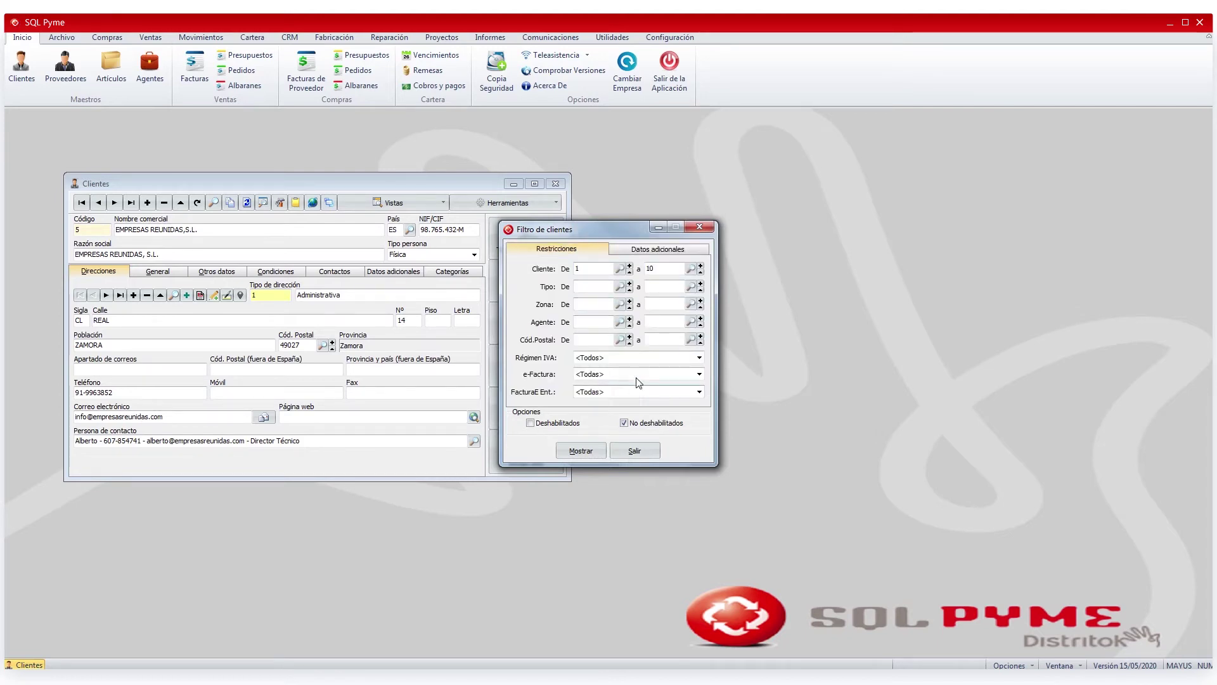
click(703, 226)
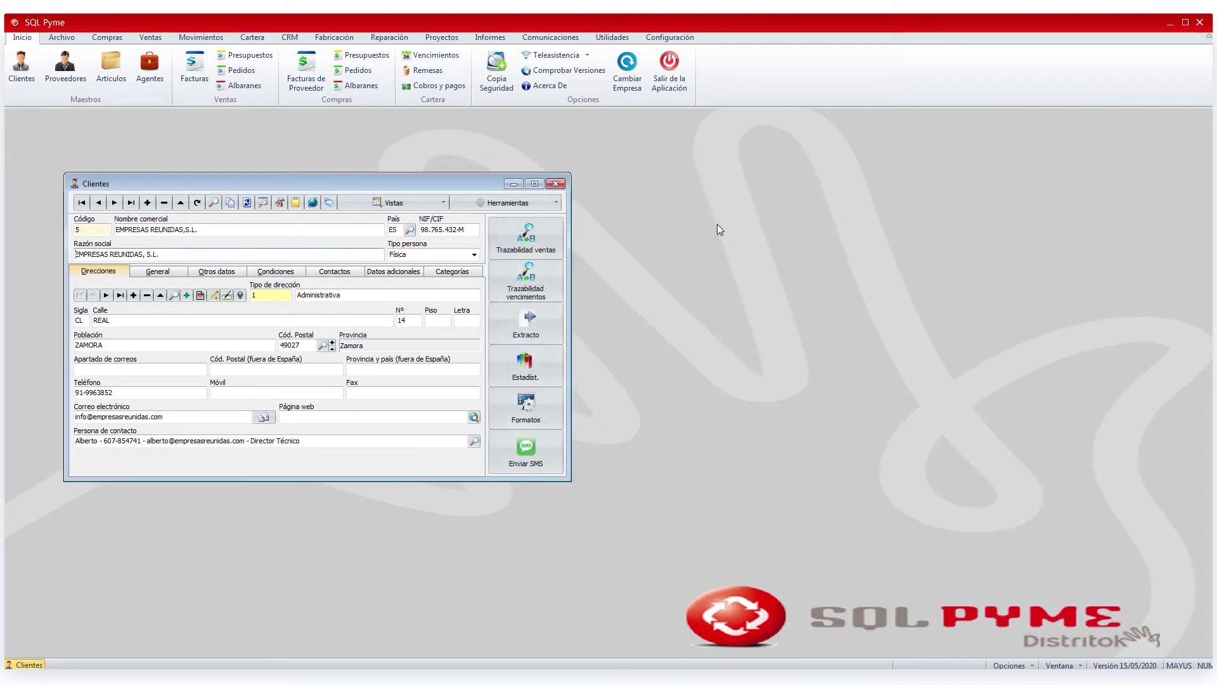
- Create the default edit format for the customer window and set its Tipo persona element to not visible
click(280, 207)
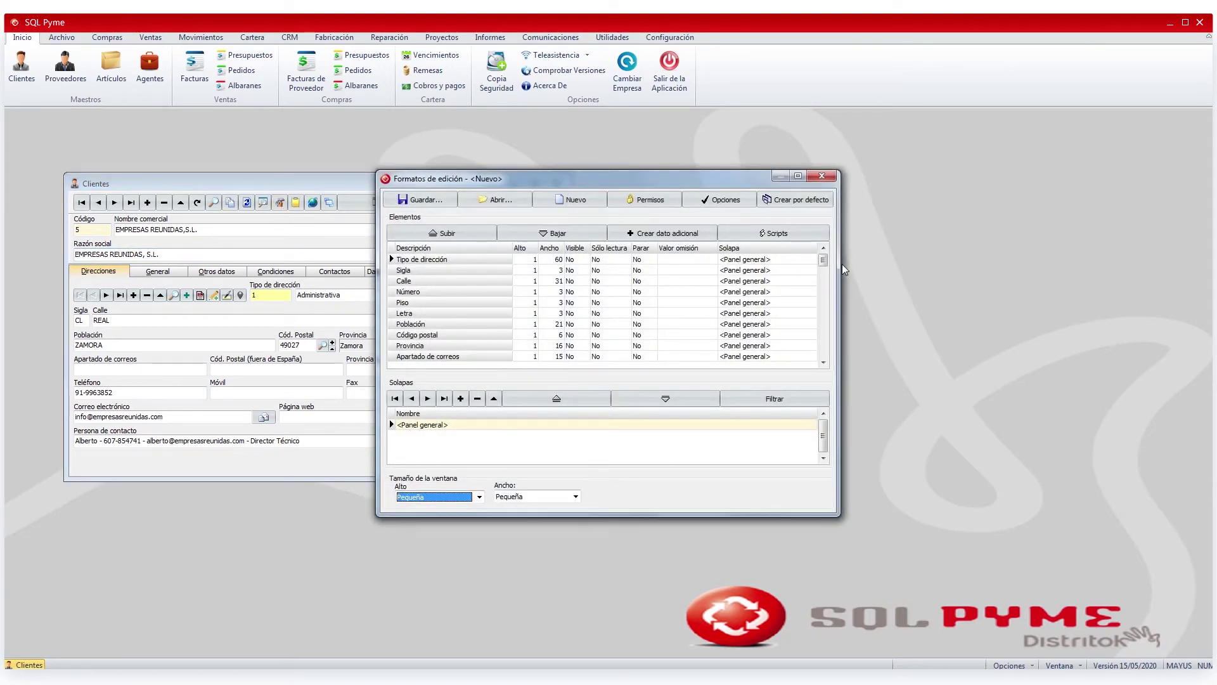
click(801, 200)
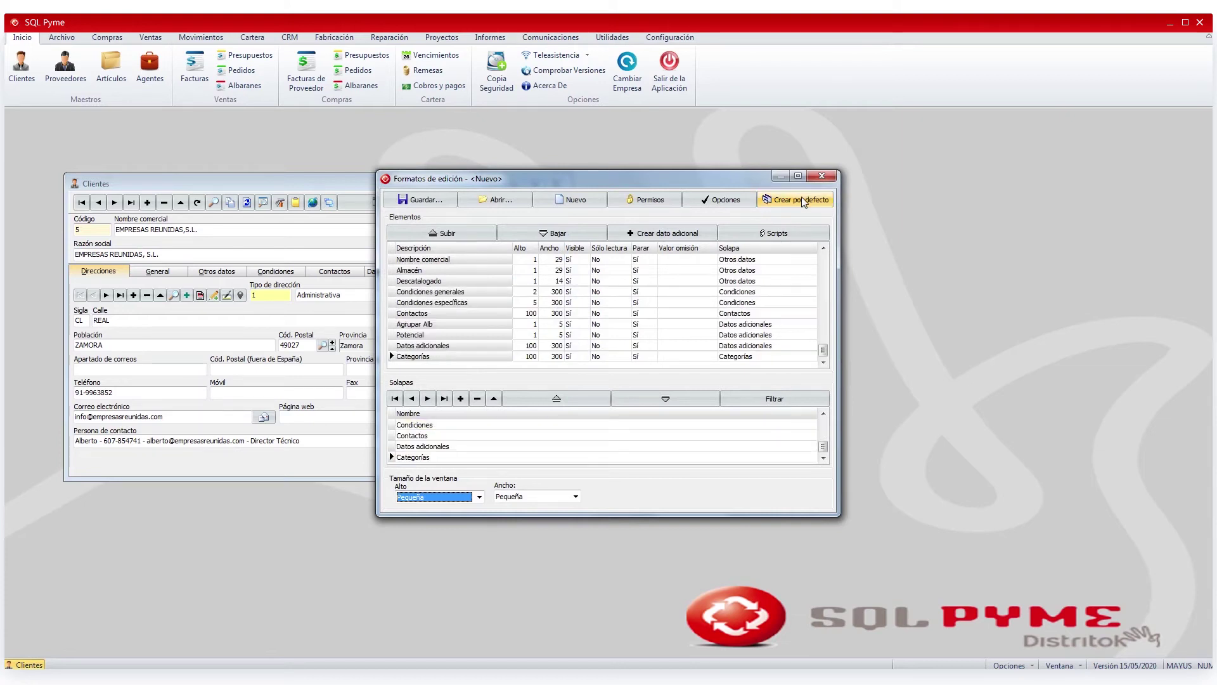
click(577, 271)
scroll(577, 281, up, 5)
scroll(577, 281, up, 6)
scroll(577, 281, up, 5)
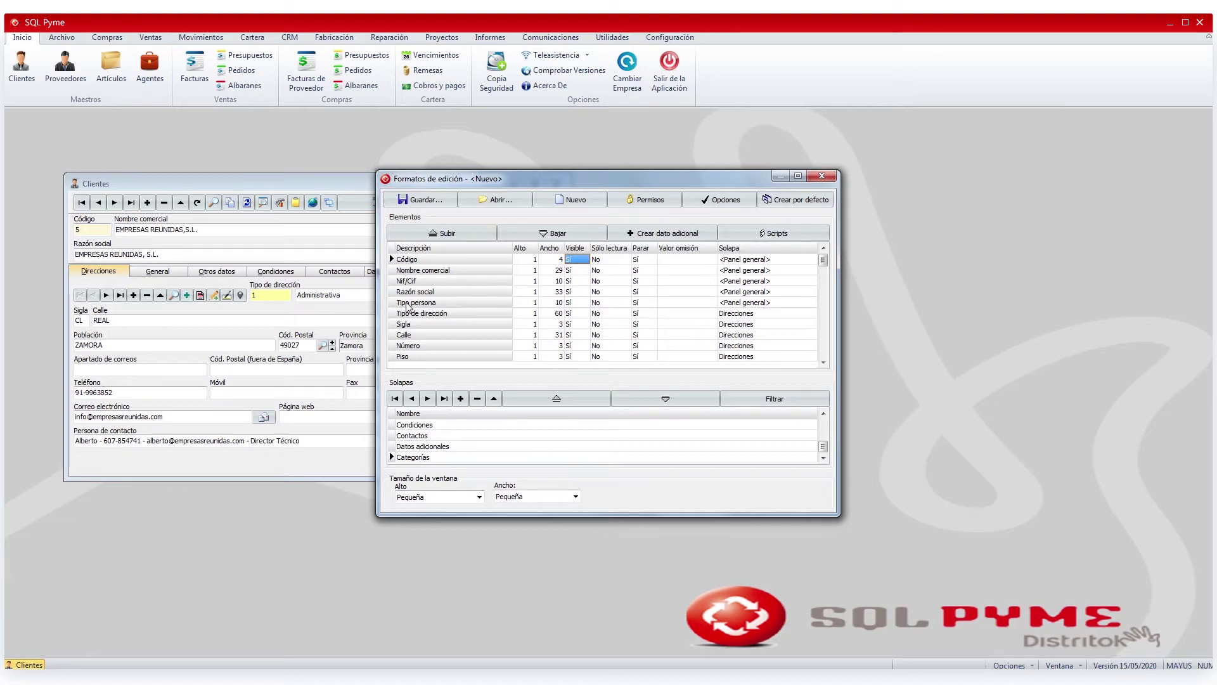
click(579, 303)
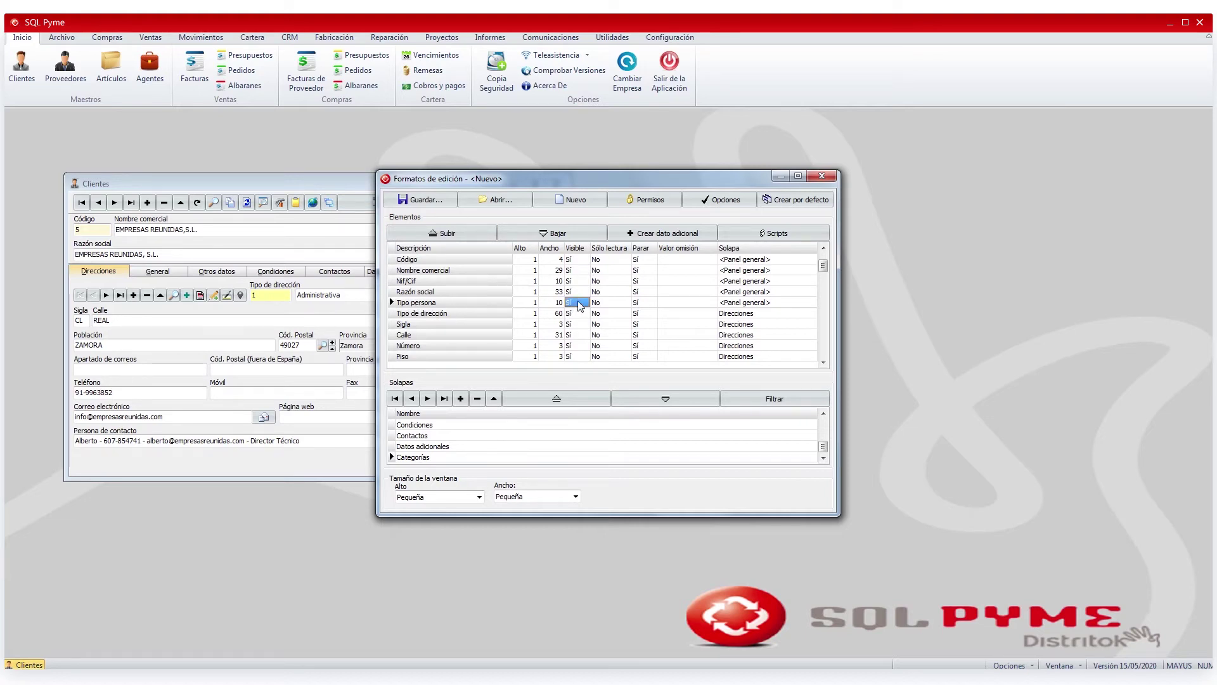
double_click(579, 304)
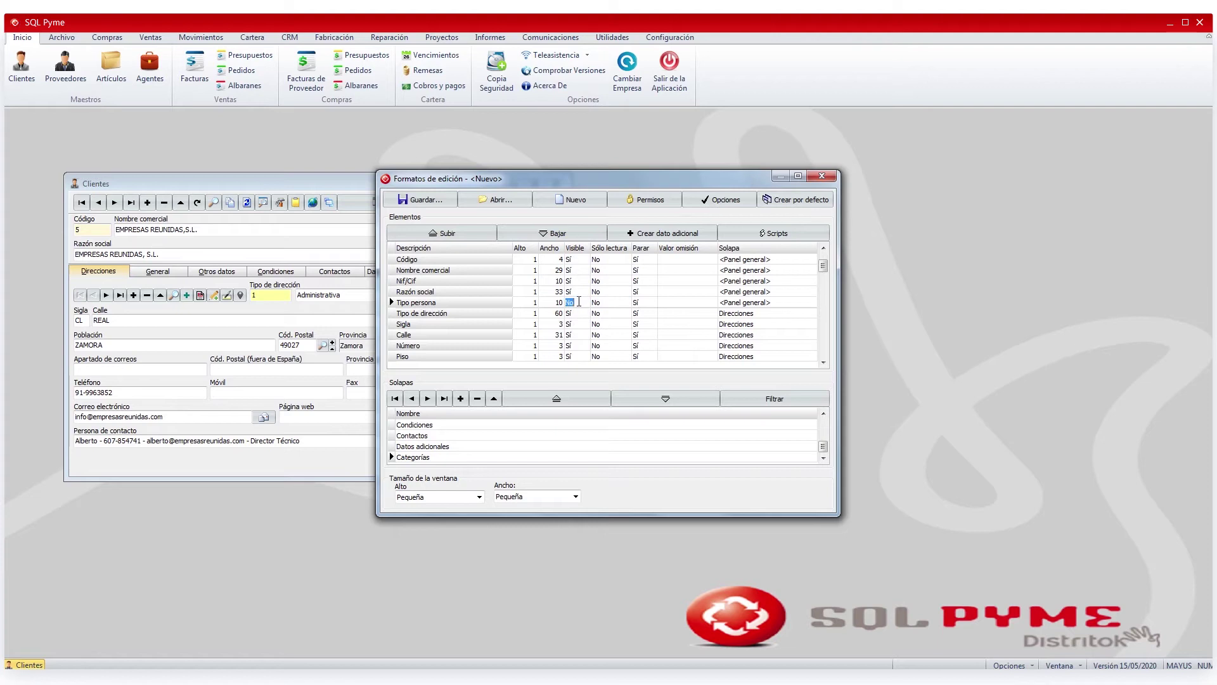
- Set the Fax element of the Direcciones tab to not visible in the edit format
click(581, 325)
key(Down)
key(Down)
key(Down)
key(Down)
key(Down)
key(Down)
key(Down)
key(Down)
key(Down)
key(Down)
key(Down)
key(Down)
key(Down)
key(Down)
key(Down)
key(Down)
key(Down)
key(Down)
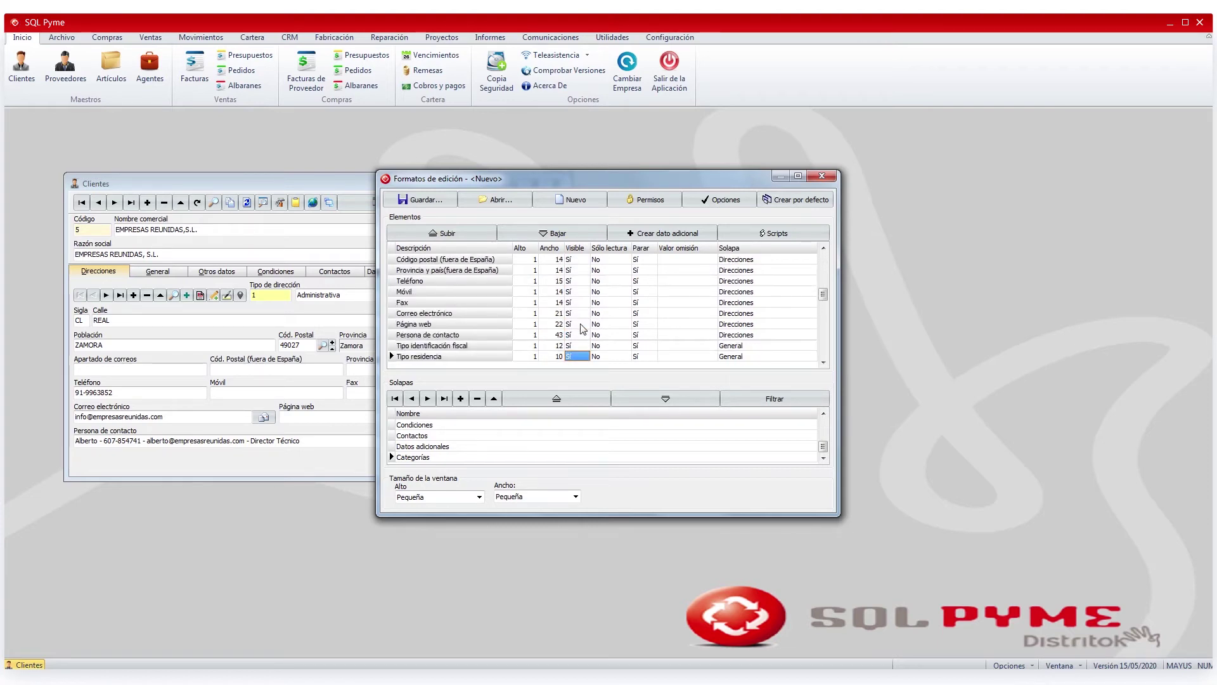
click(580, 303)
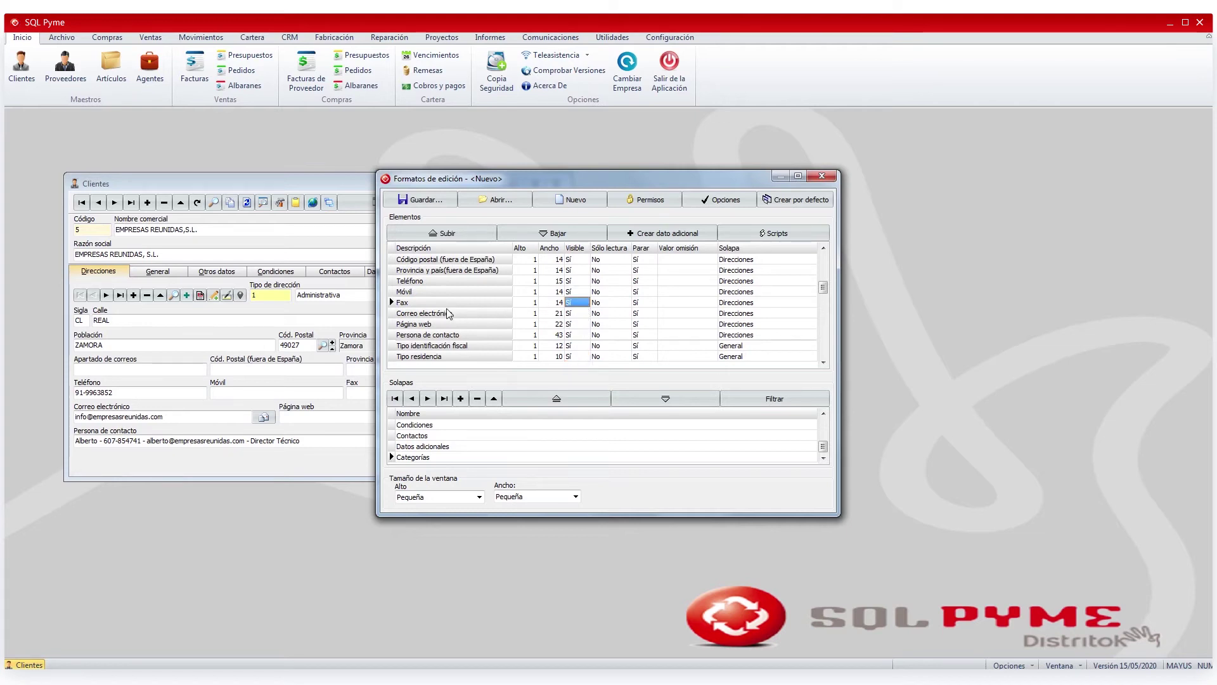
double_click(576, 302)
- Make the Forma de pago element of the General tab read-only in the edit format
scroll(575, 303, up, 5)
scroll(579, 307, up, 4)
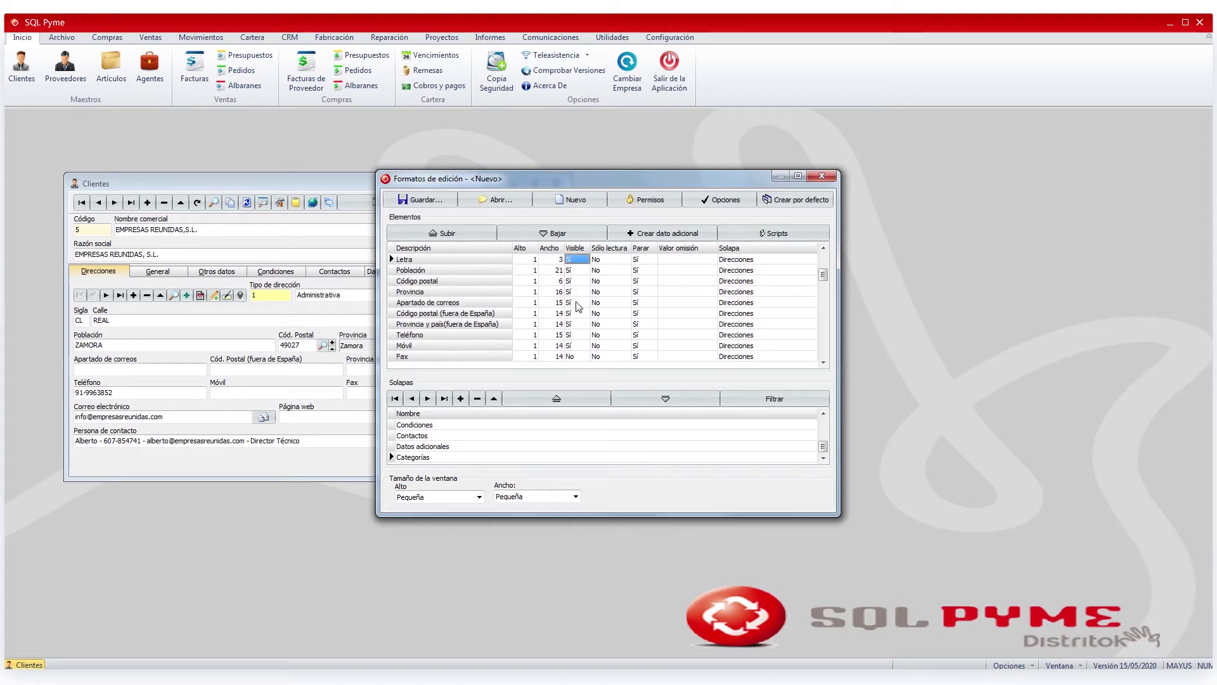
scroll(579, 307, up, 2)
click(614, 282)
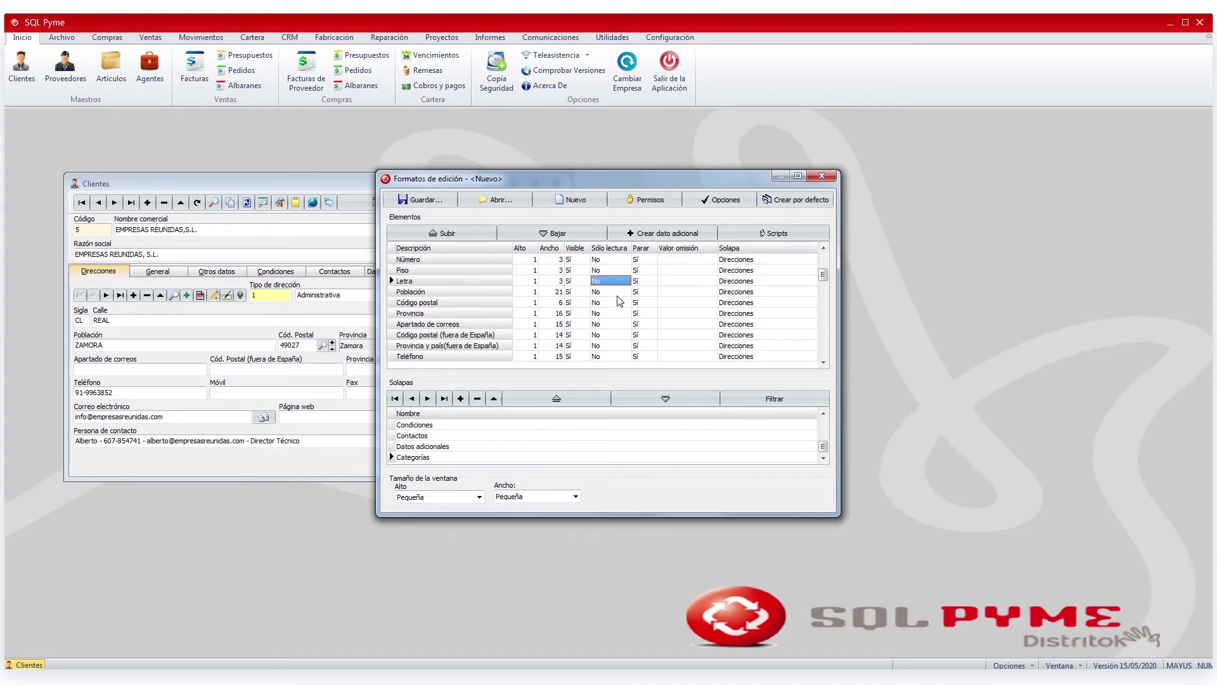
scroll(620, 300, up, 4)
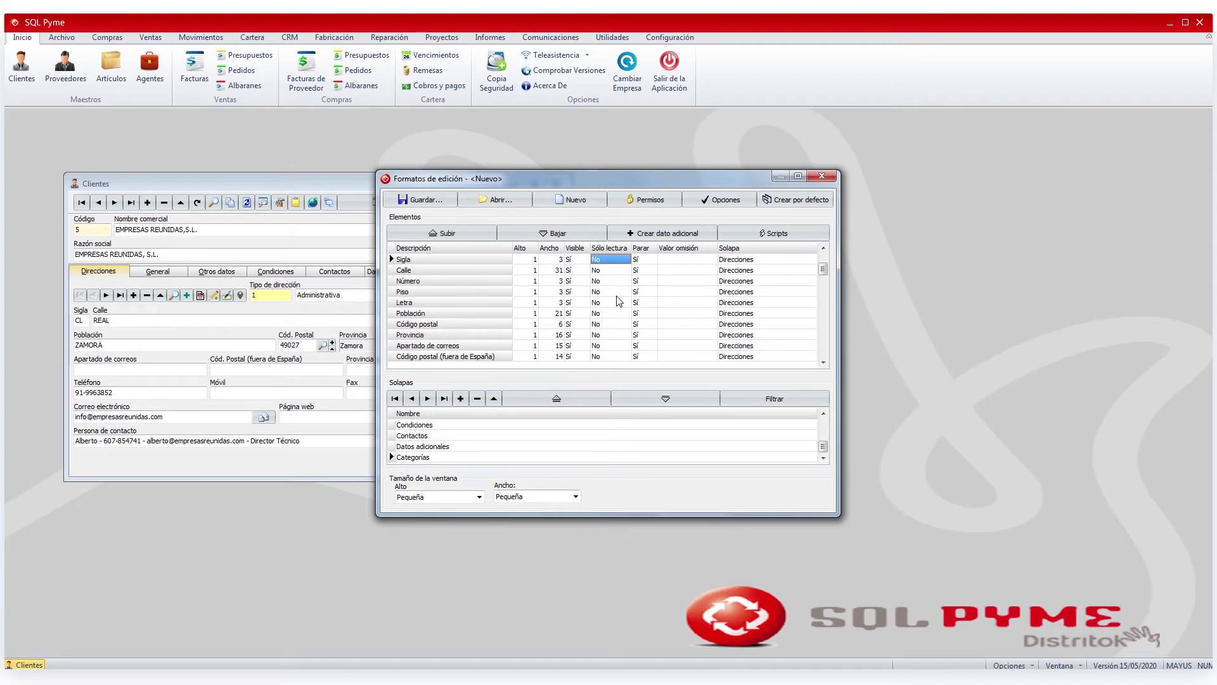
scroll(620, 300, up, 3)
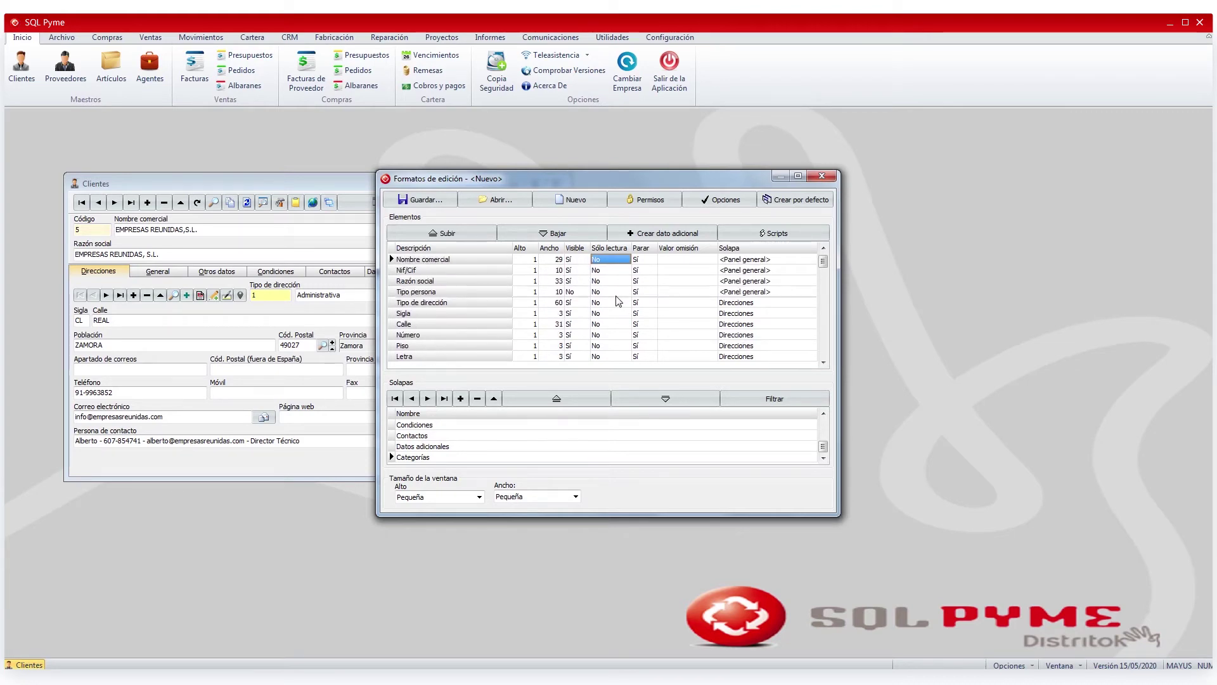
scroll(619, 301, up, 1)
scroll(618, 301, down, 10)
scroll(618, 300, down, 20)
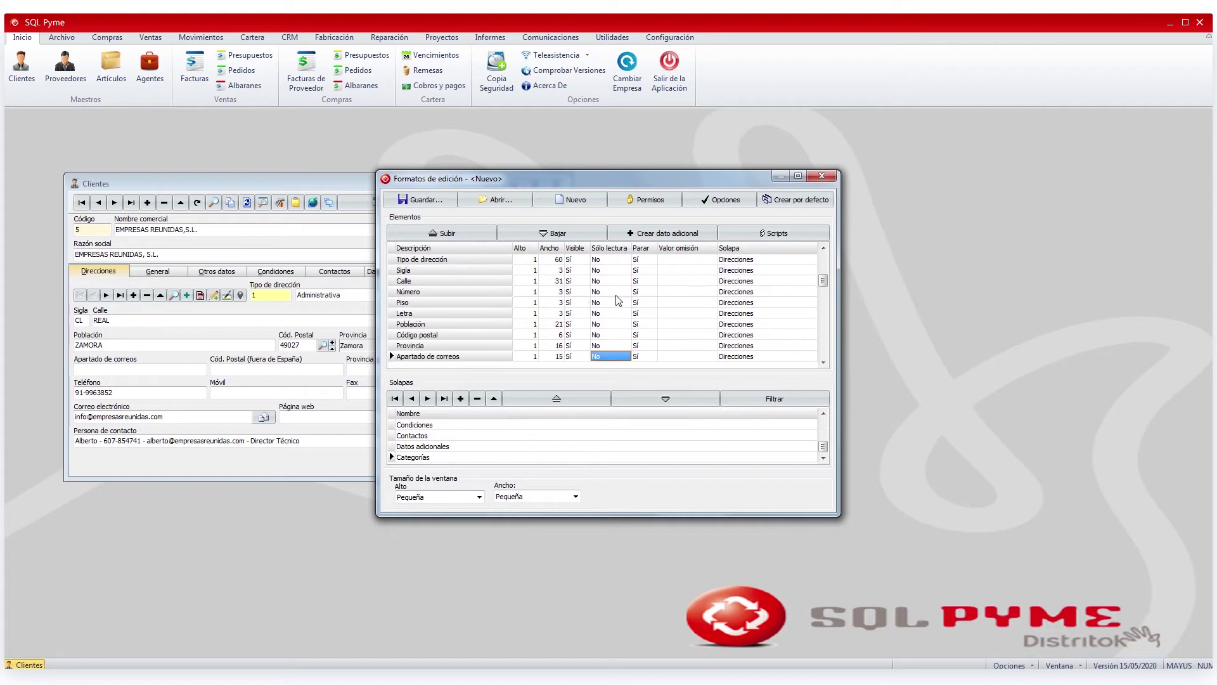
scroll(618, 301, down, 3)
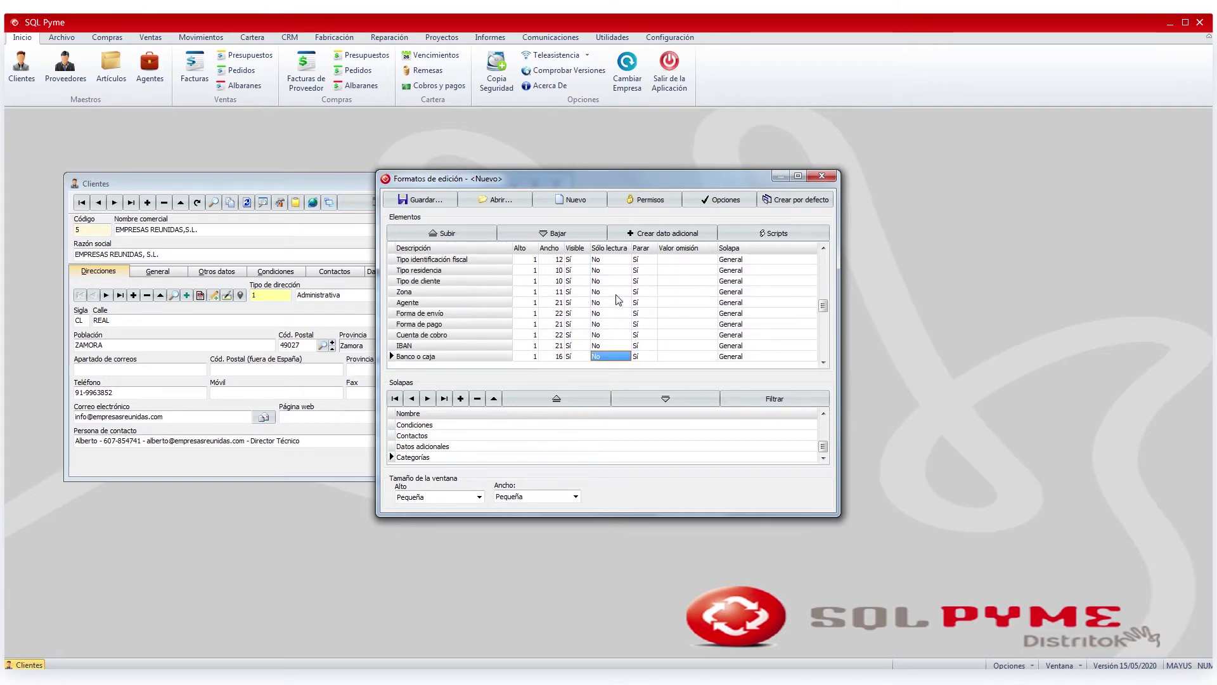
click(470, 323)
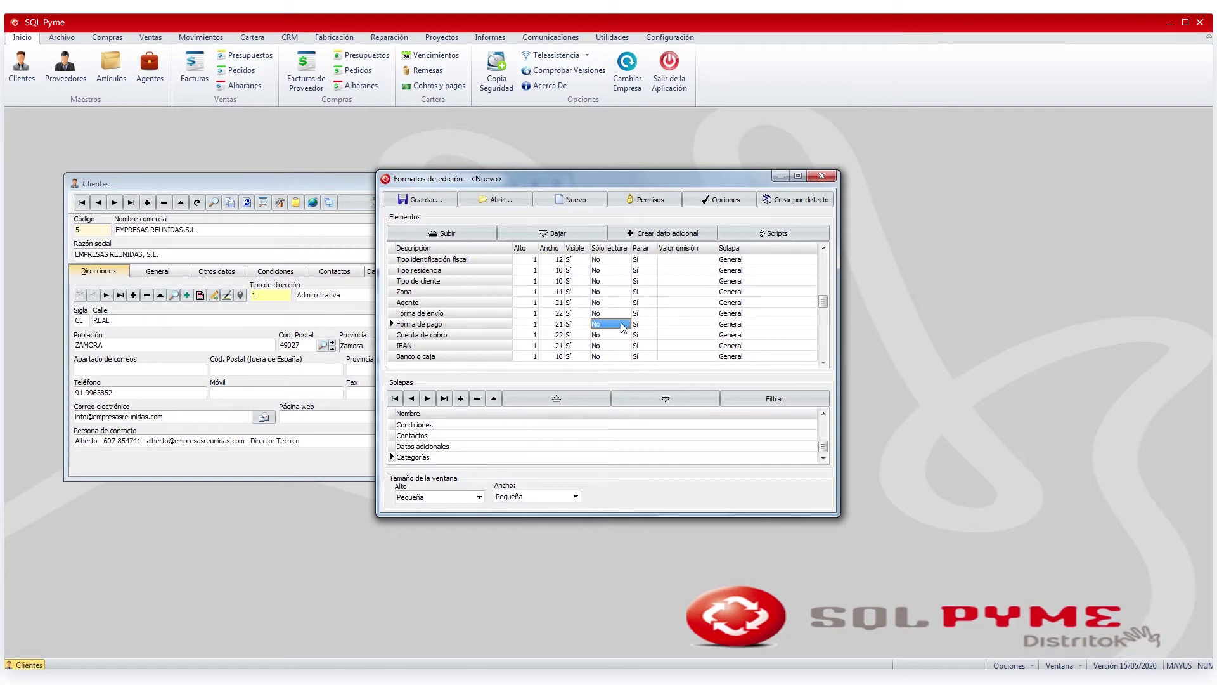
click(578, 325)
click(610, 327)
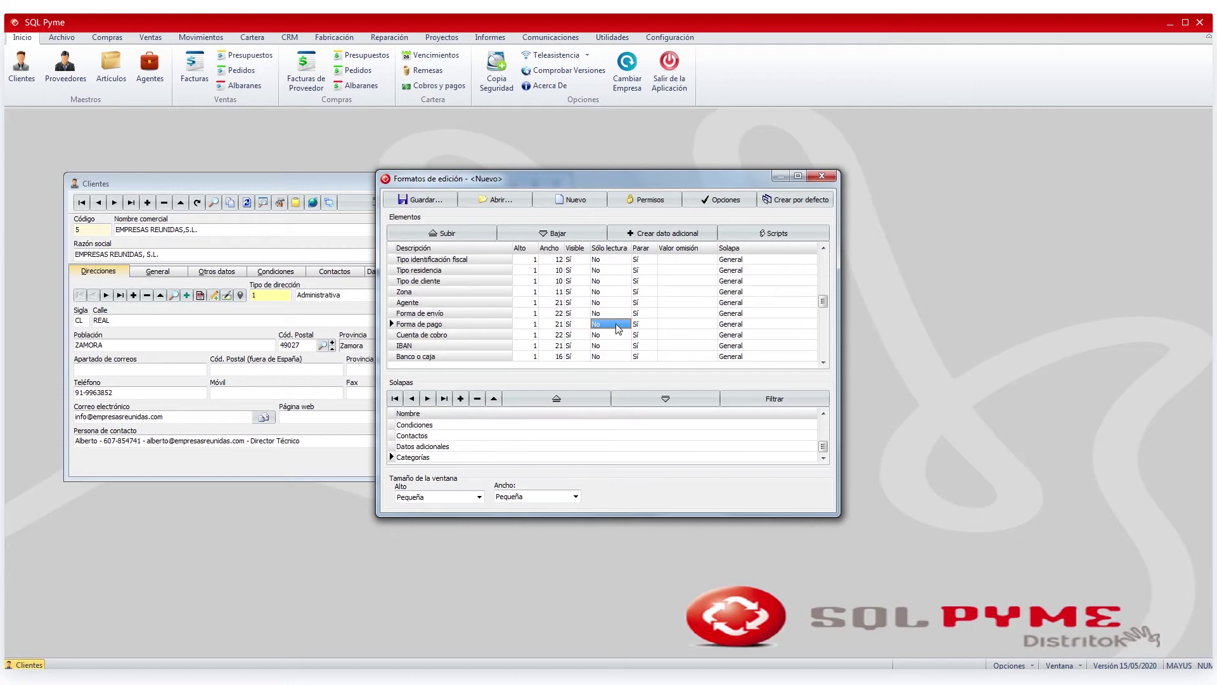
click(618, 328)
text(S)
click(619, 345)
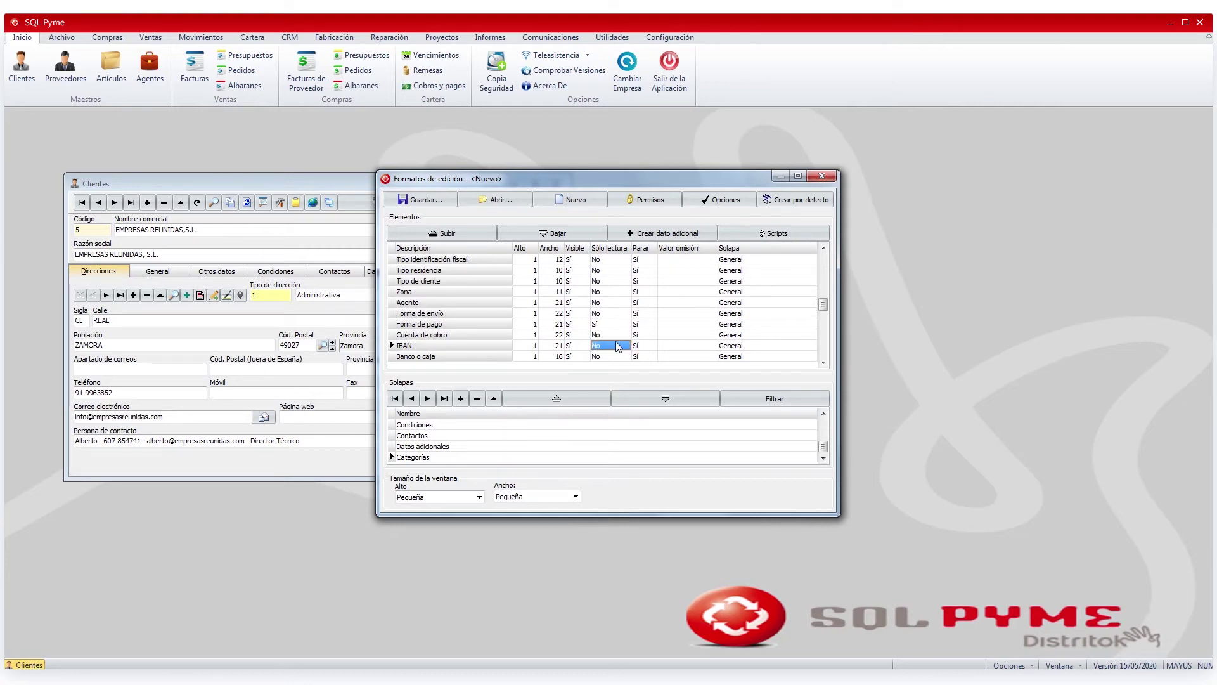
- Place the edit format window beside the customer record and assign the Régimen de Iva element to <Panel general>
scroll(618, 346, down, 11)
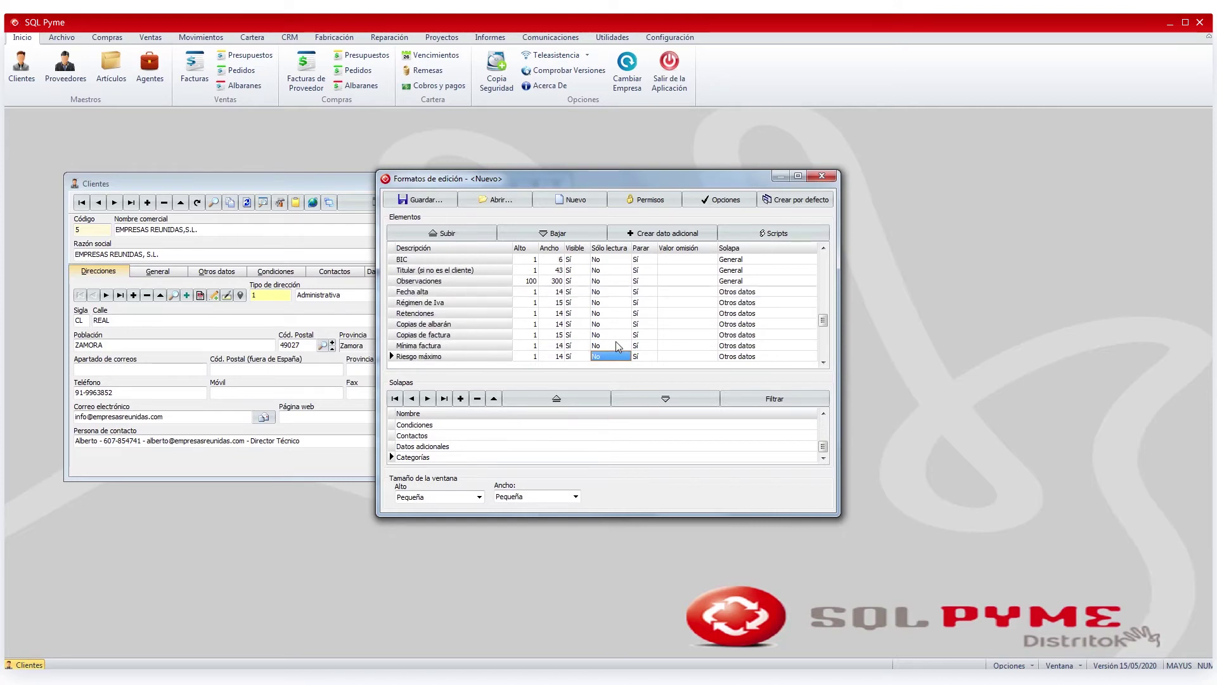
drag(565, 183, 787, 172)
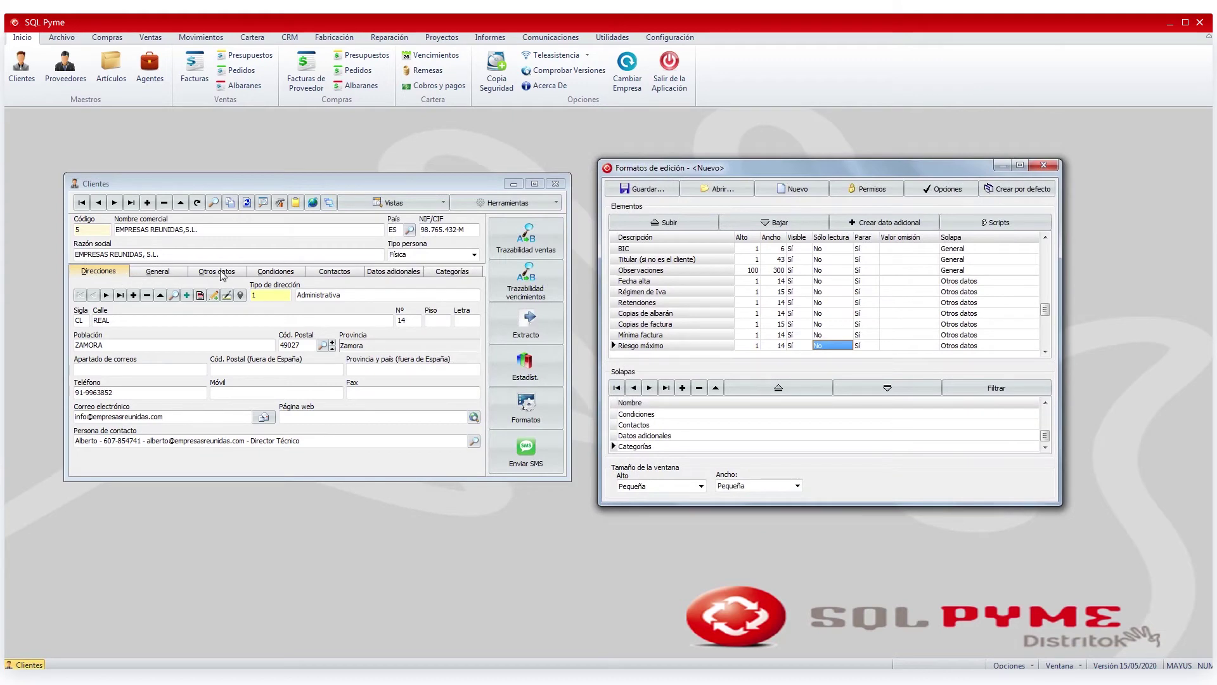
click(658, 417)
click(666, 435)
click(680, 447)
click(672, 435)
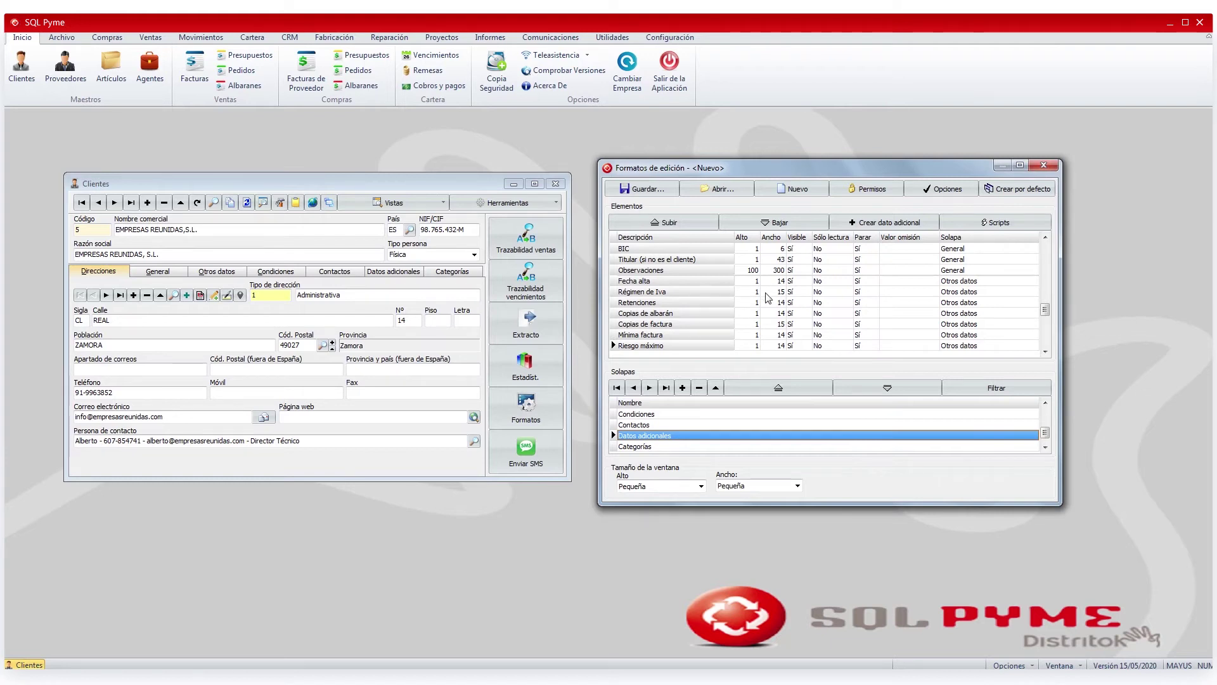
click(802, 292)
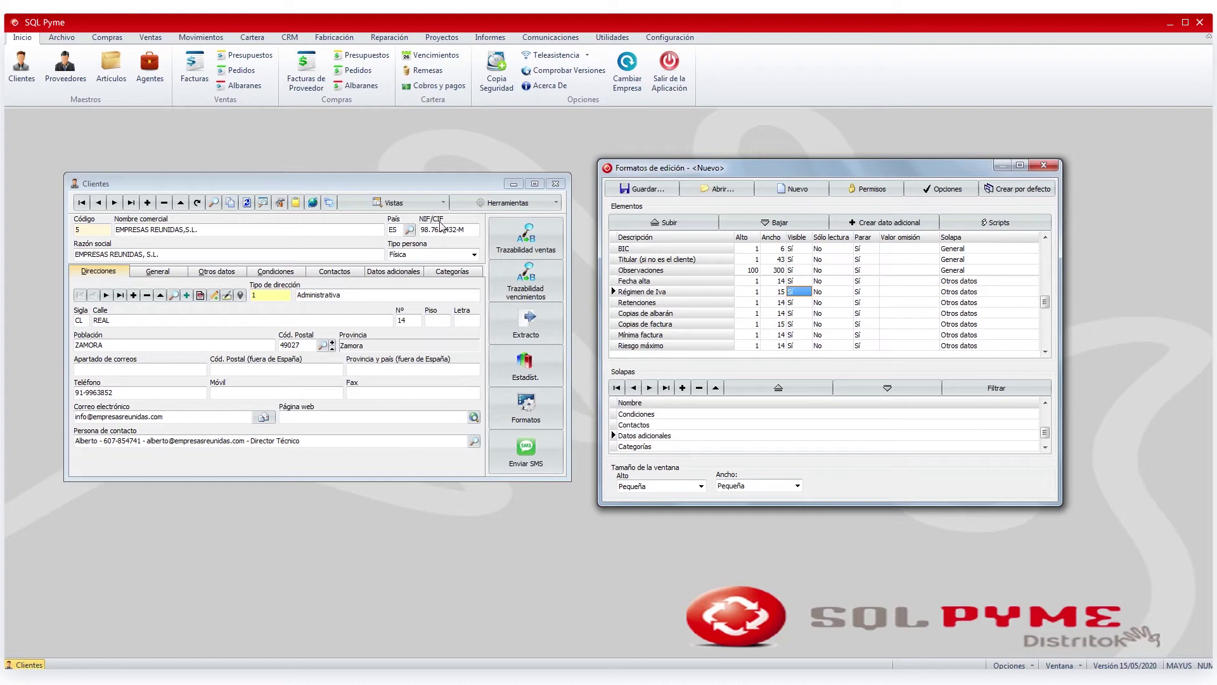
click(974, 293)
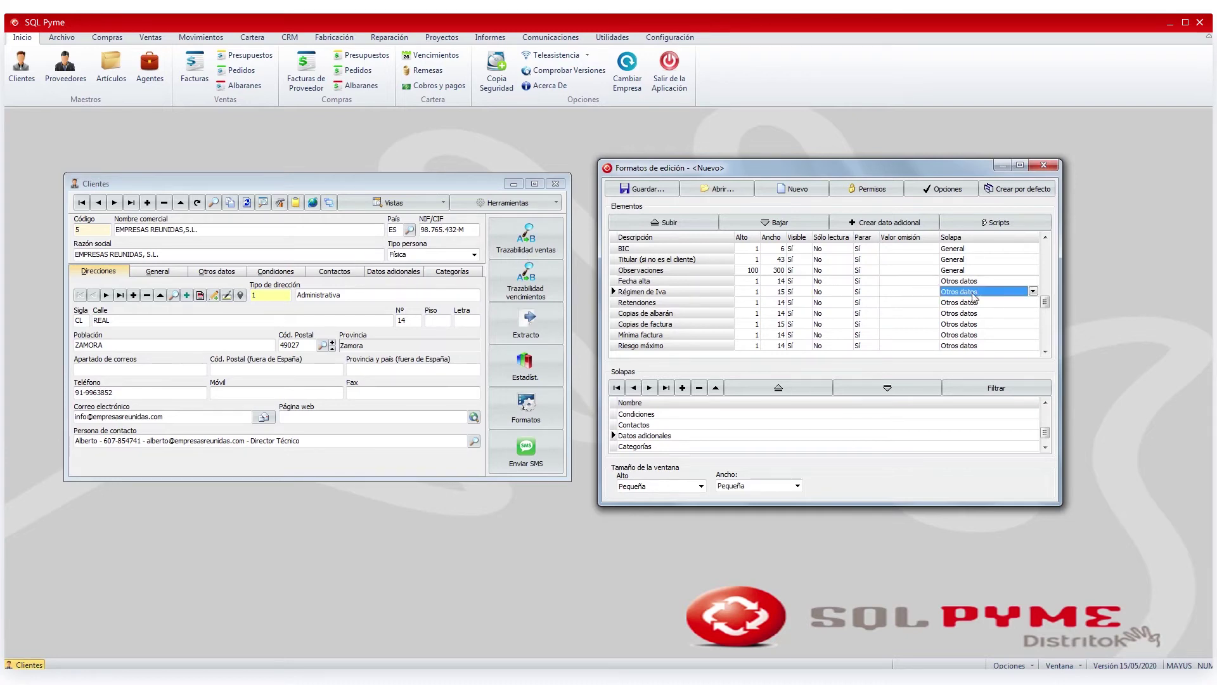
click(1033, 291)
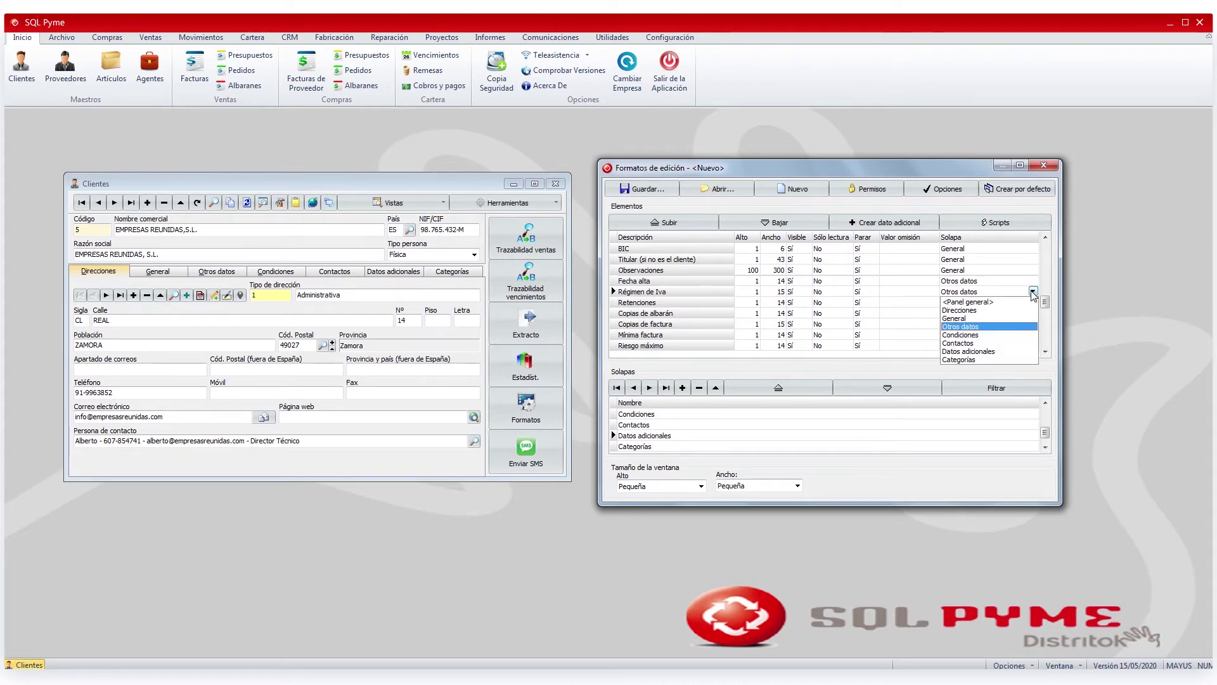
click(984, 302)
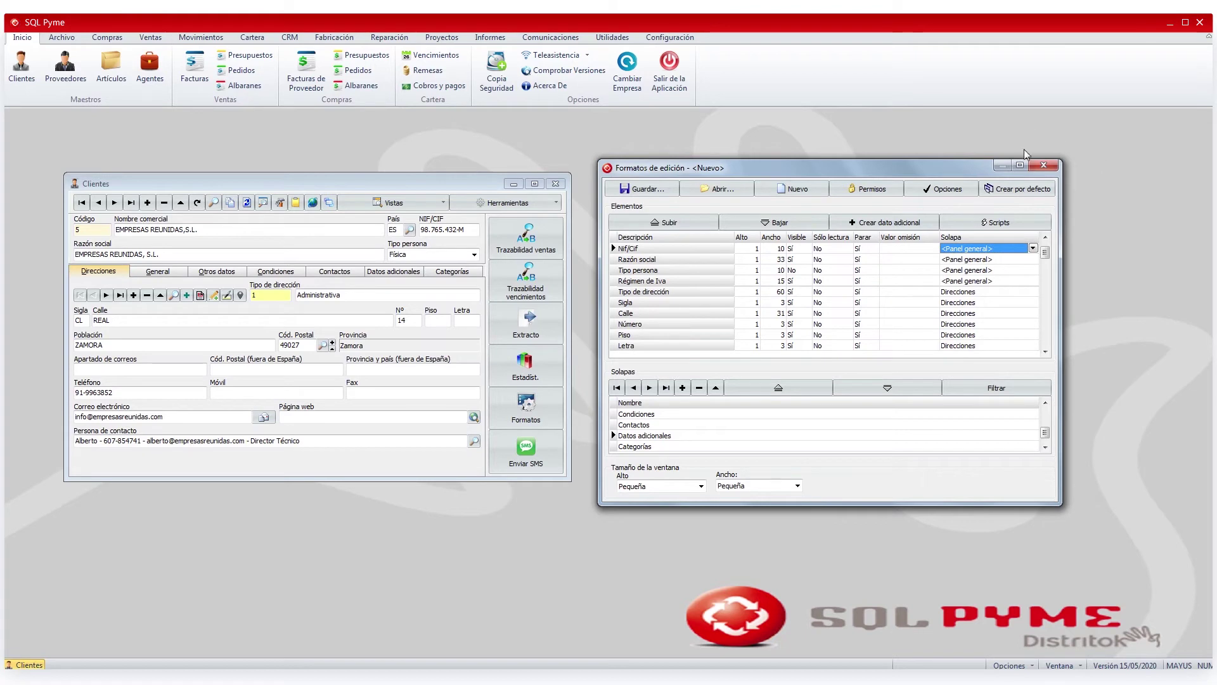
- Close the format editor, save the format as CLIENTE, and make it the default window format for the company
click(1043, 166)
click(580, 366)
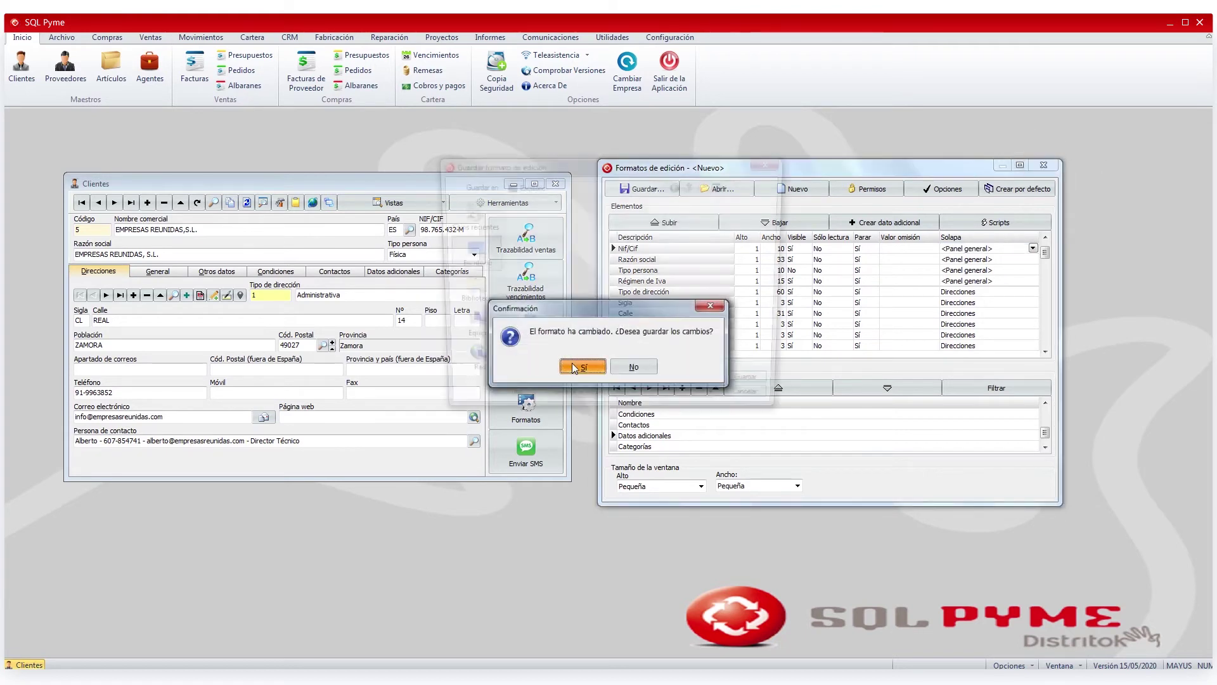
text(CLIE TE)
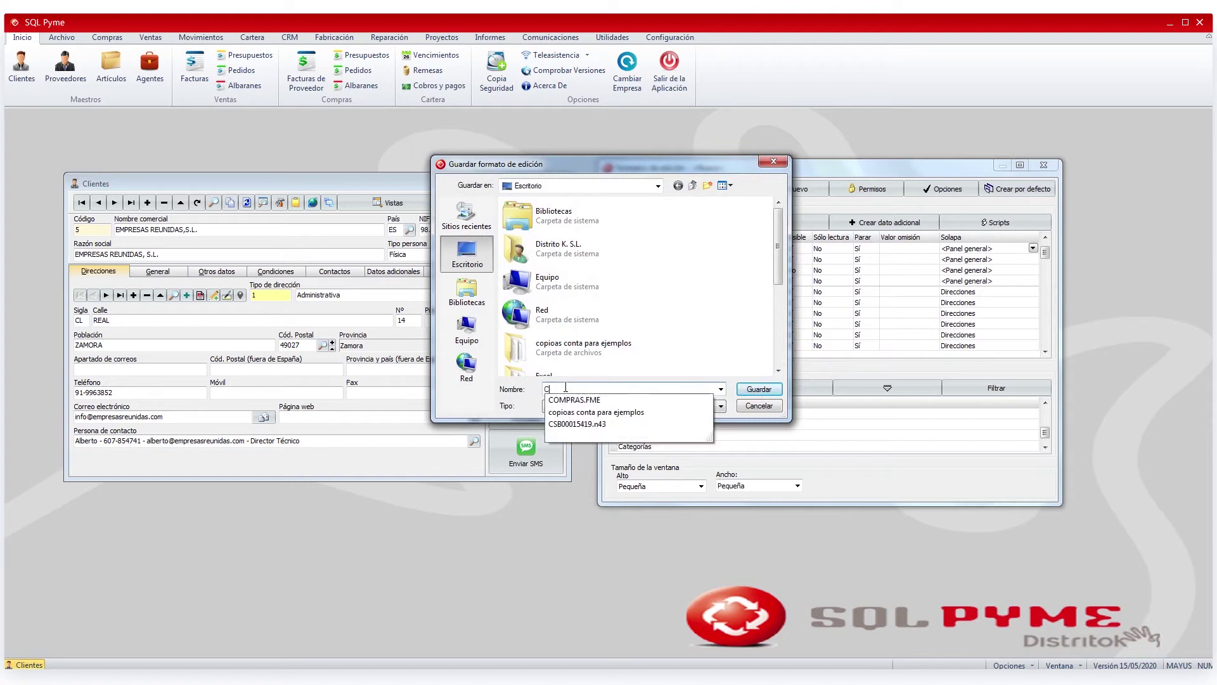
key(BackSpace)
key(BackSpace)
text(NTE)
click(755, 389)
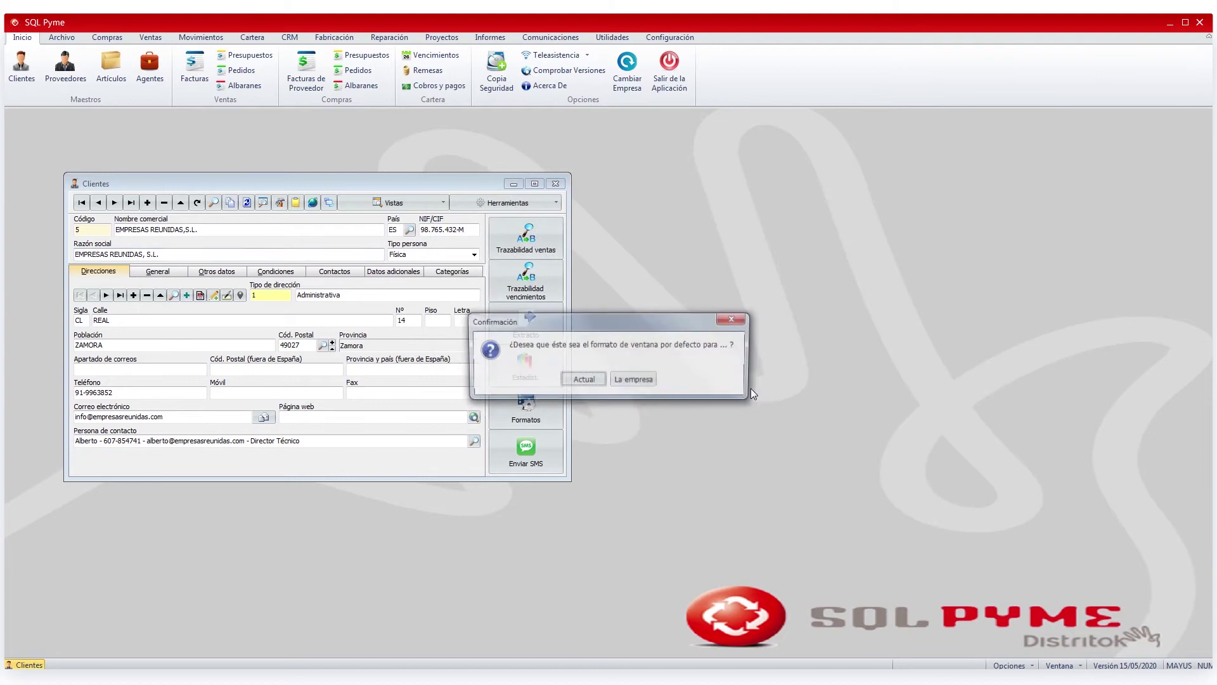
click(650, 379)
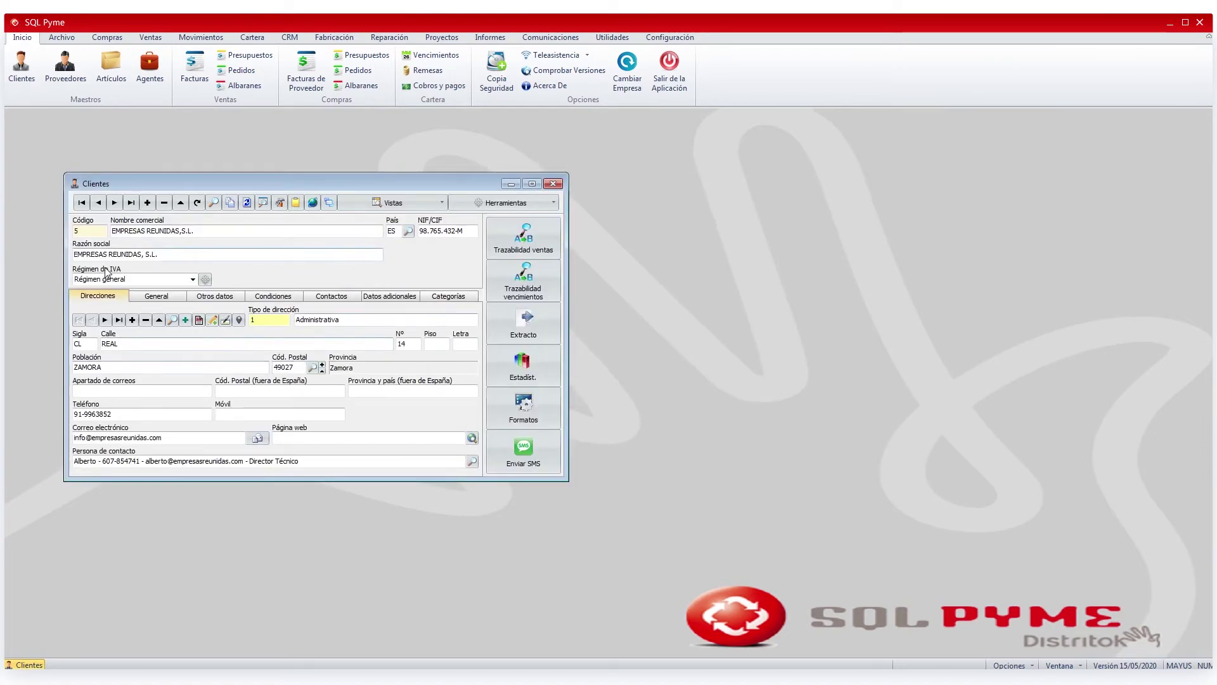
- Open the customer's associated documents and view the Facturas and LPD document types
click(294, 204)
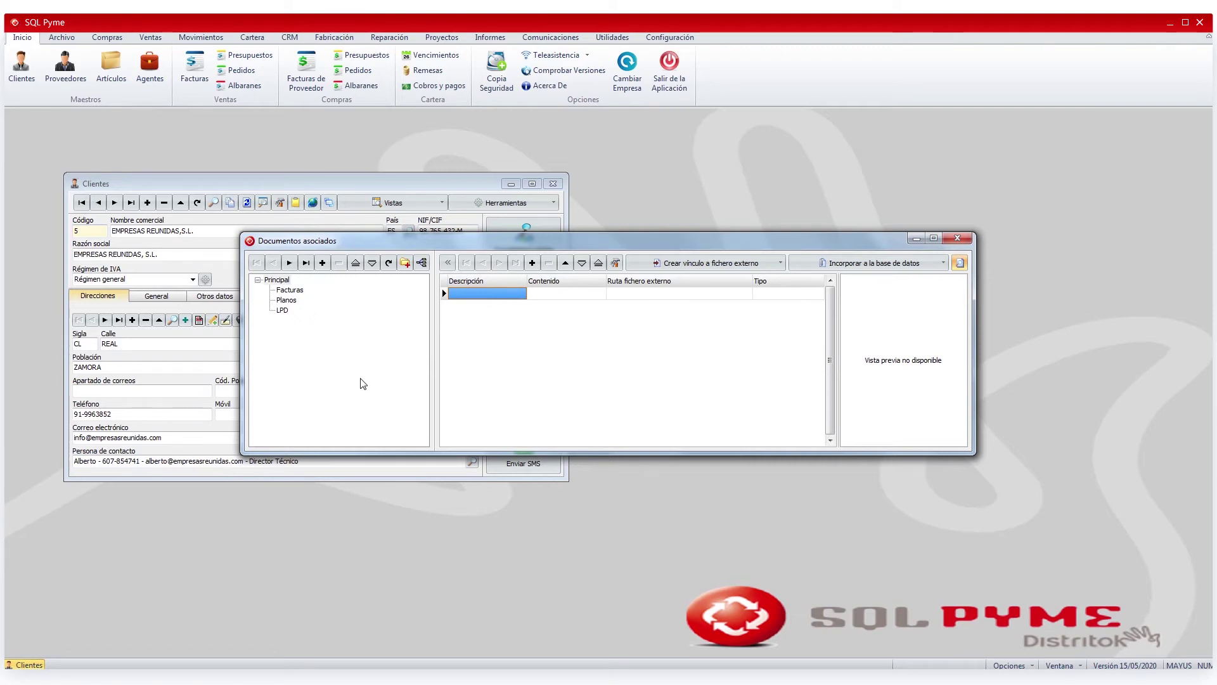
click(291, 291)
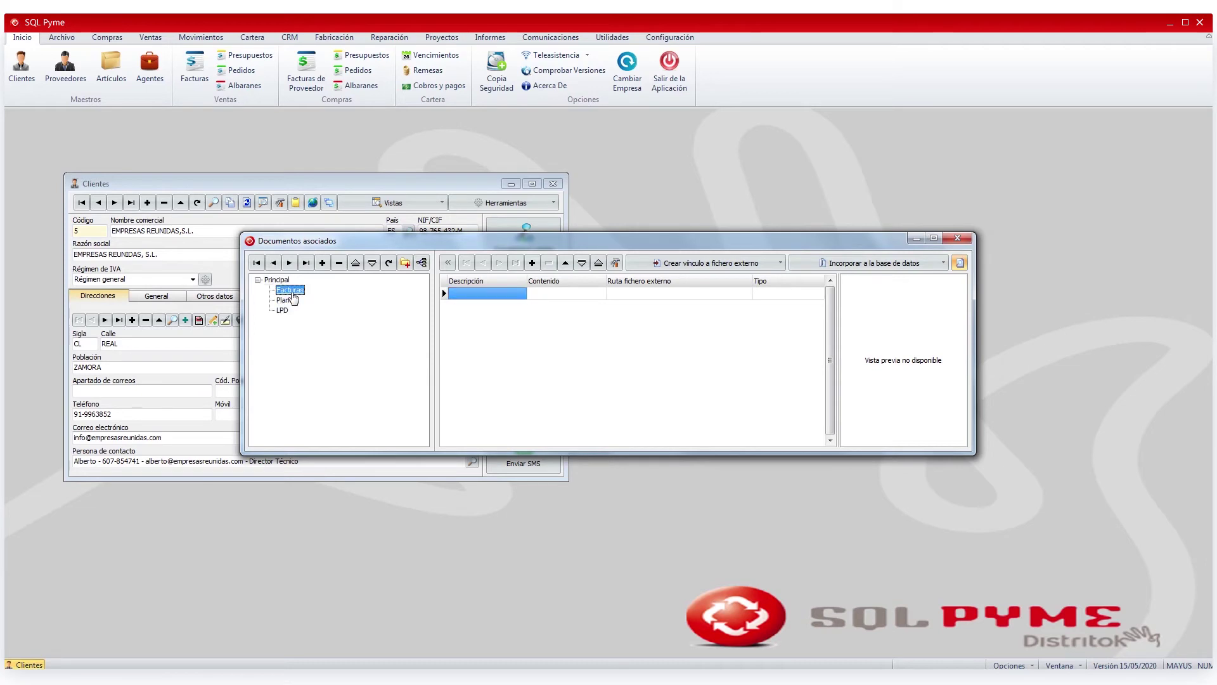
click(283, 310)
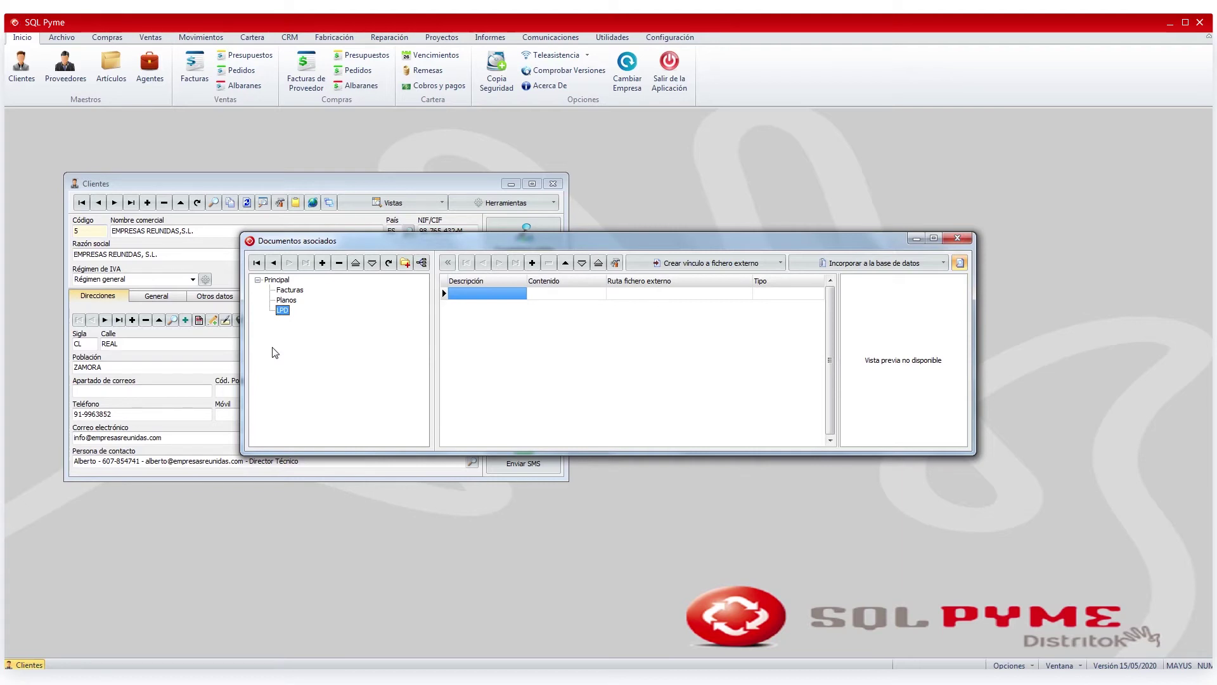
- Try starting a new associated document under LPD and another under Facturas, and discard both
click(532, 263)
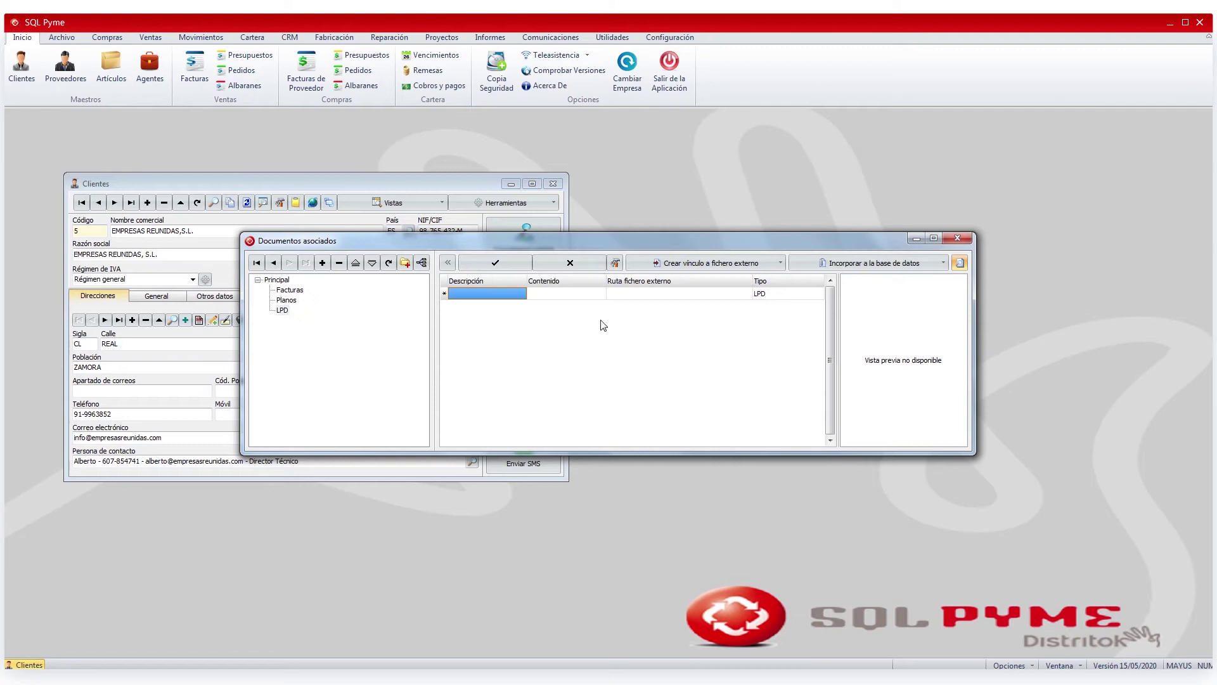
click(277, 280)
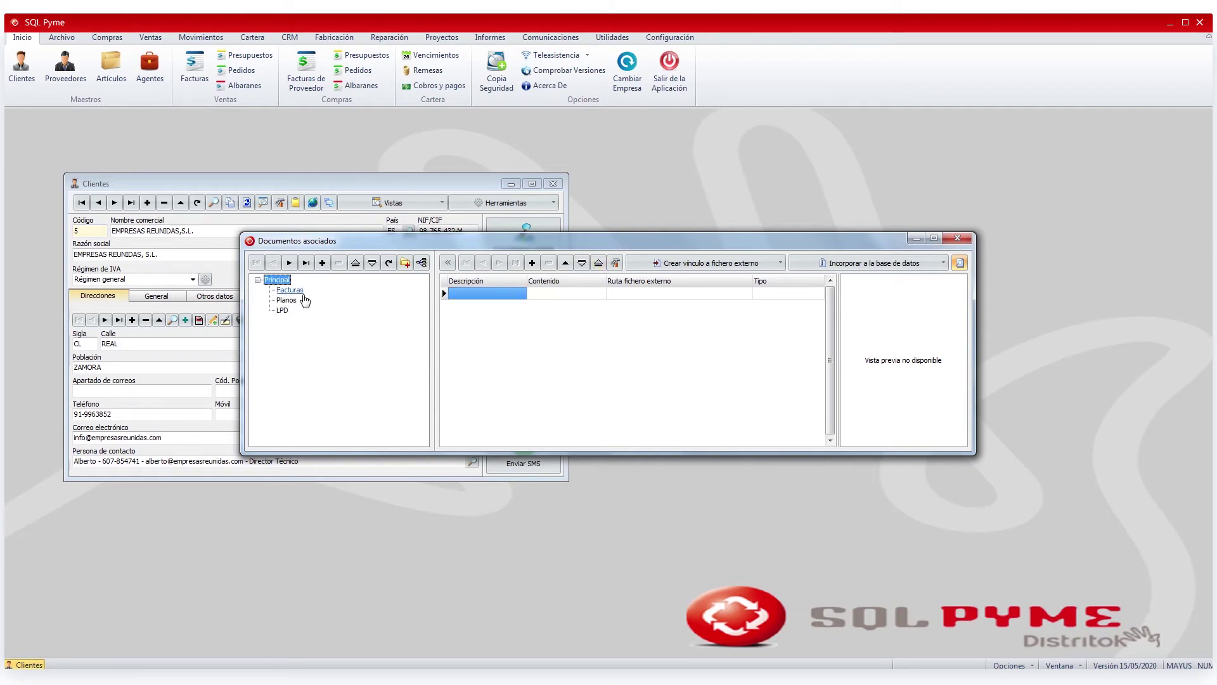
click(290, 290)
click(533, 265)
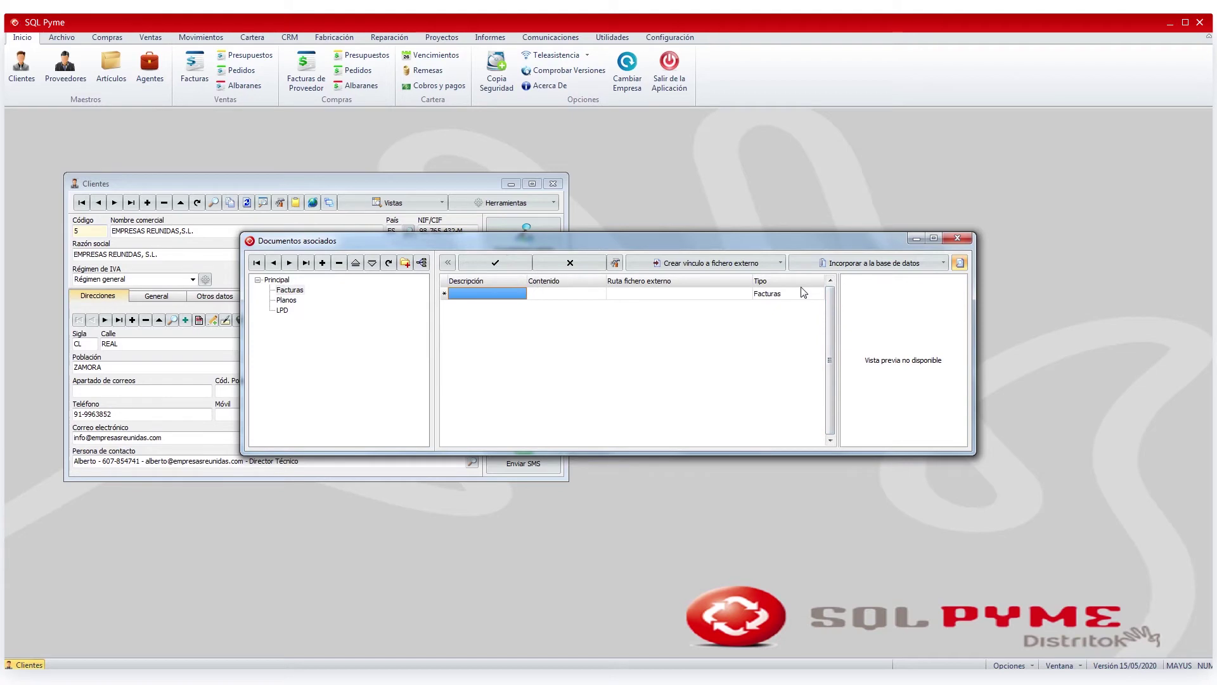
click(574, 265)
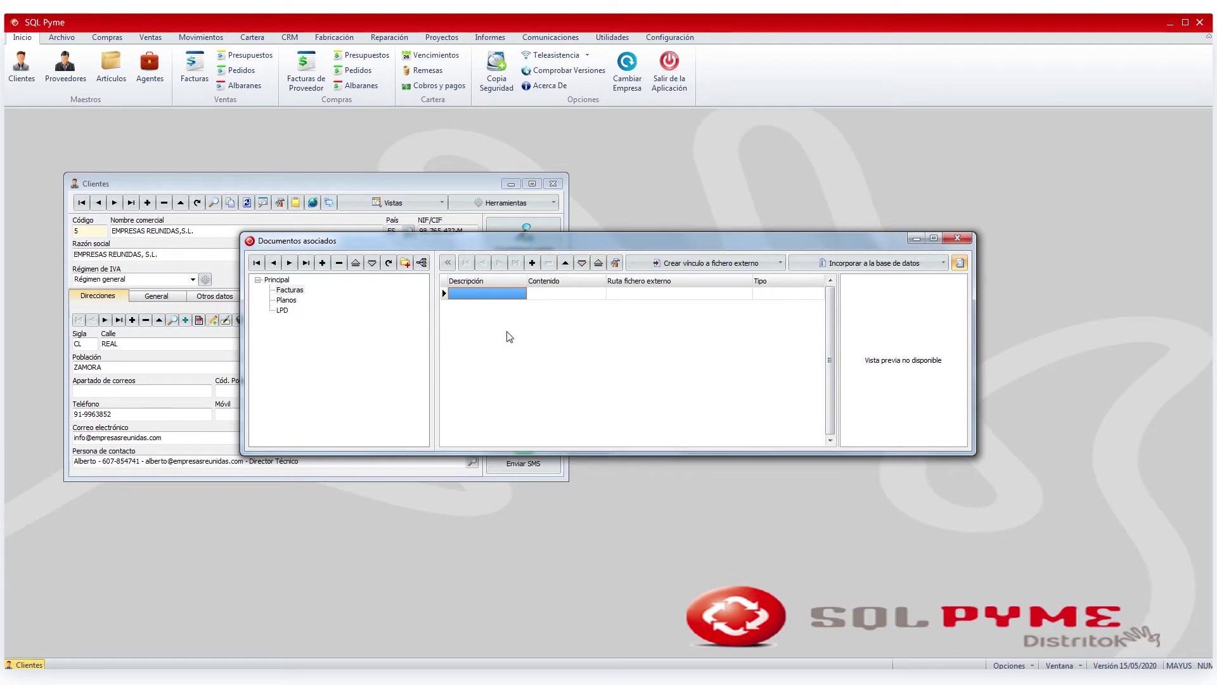
- Try adding an LPD document linked to the external OP201T_M111 file on the desktop, and discard the entry
click(282, 310)
click(532, 263)
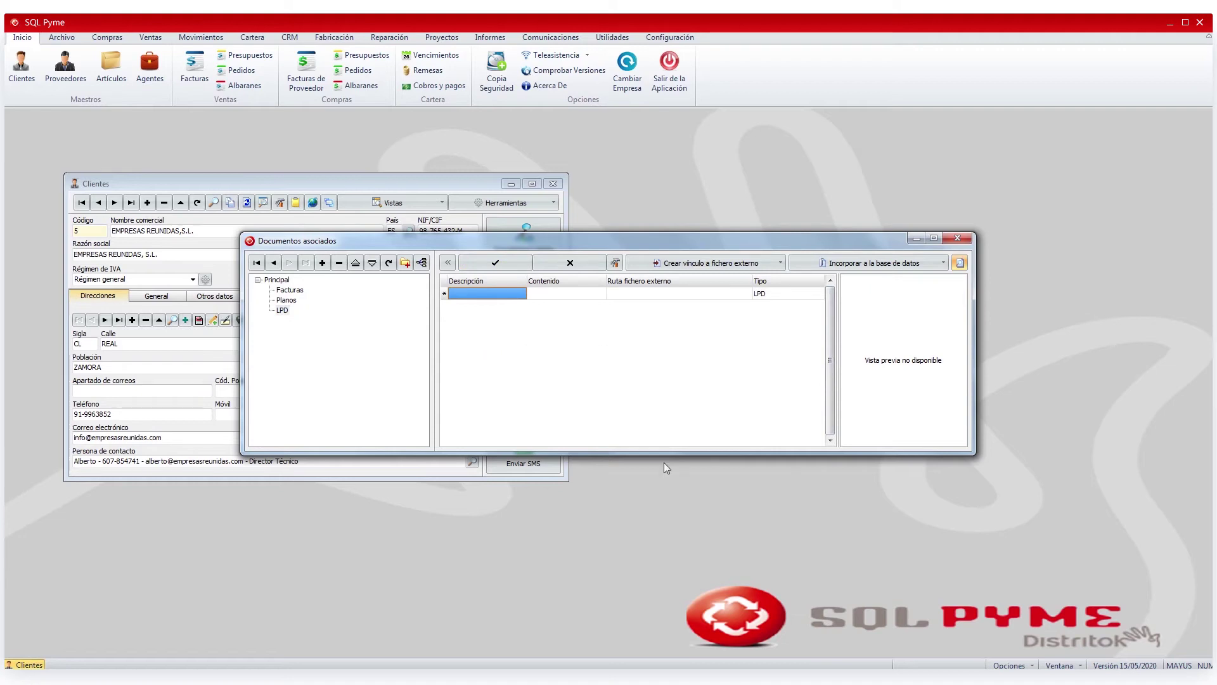
click(698, 265)
click(685, 282)
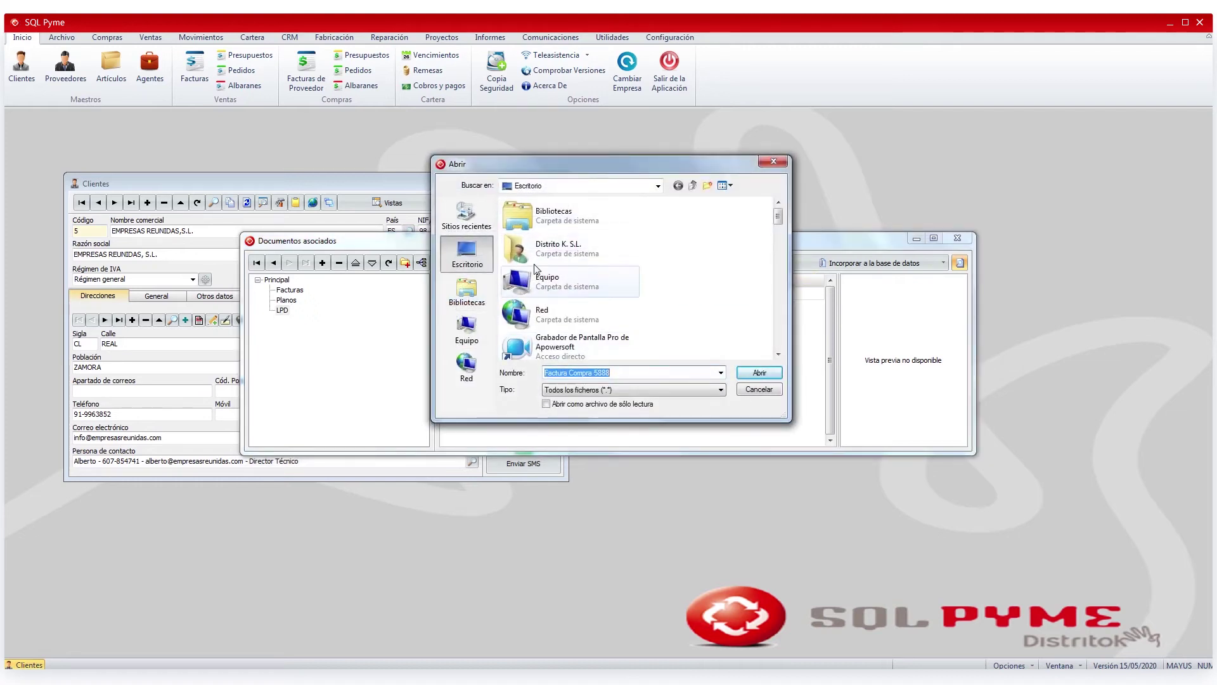
scroll(602, 285, down, 10)
click(606, 303)
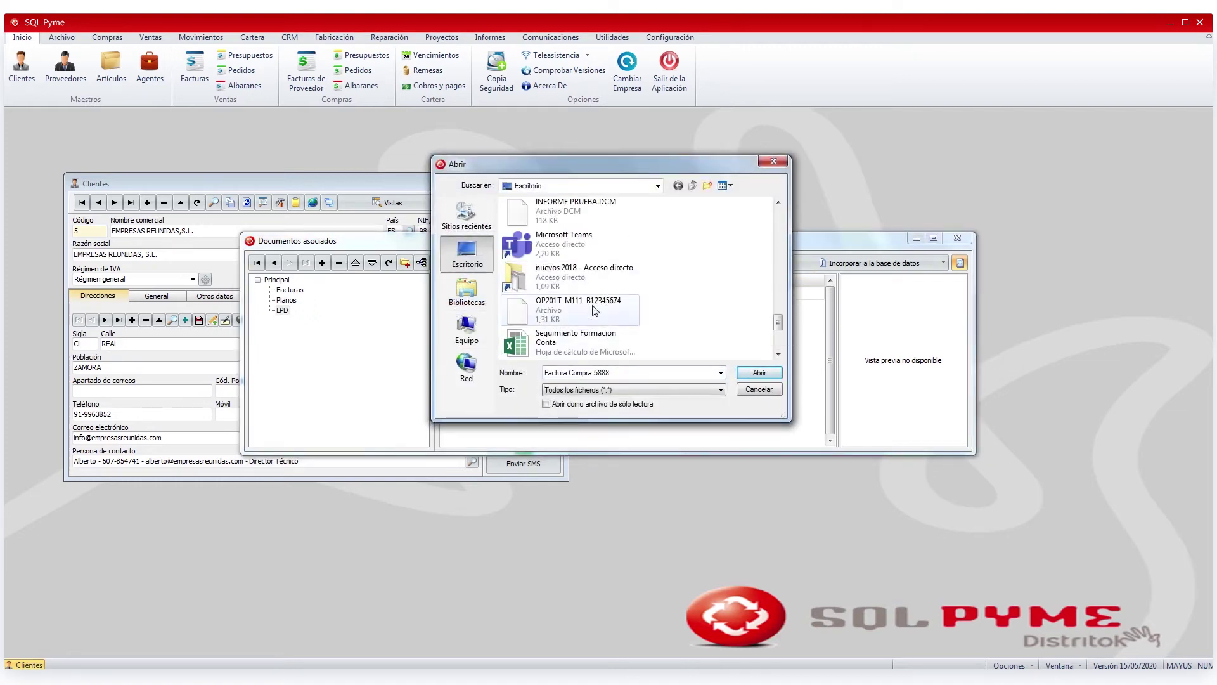
click(748, 373)
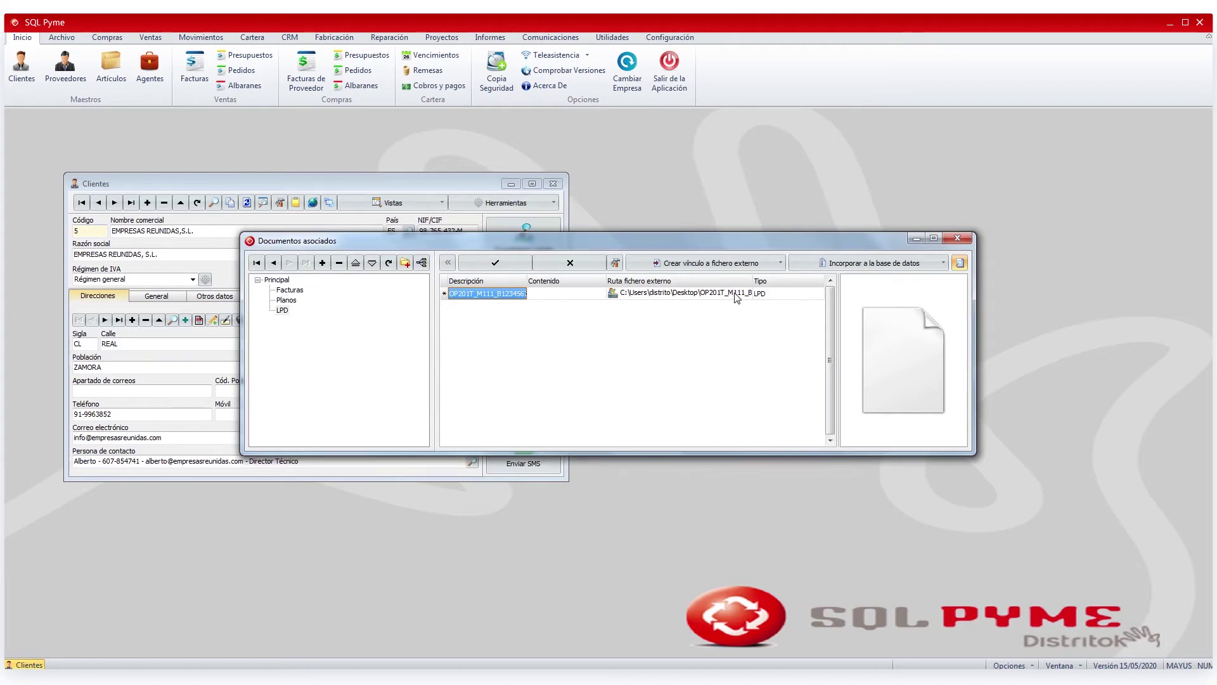
click(570, 262)
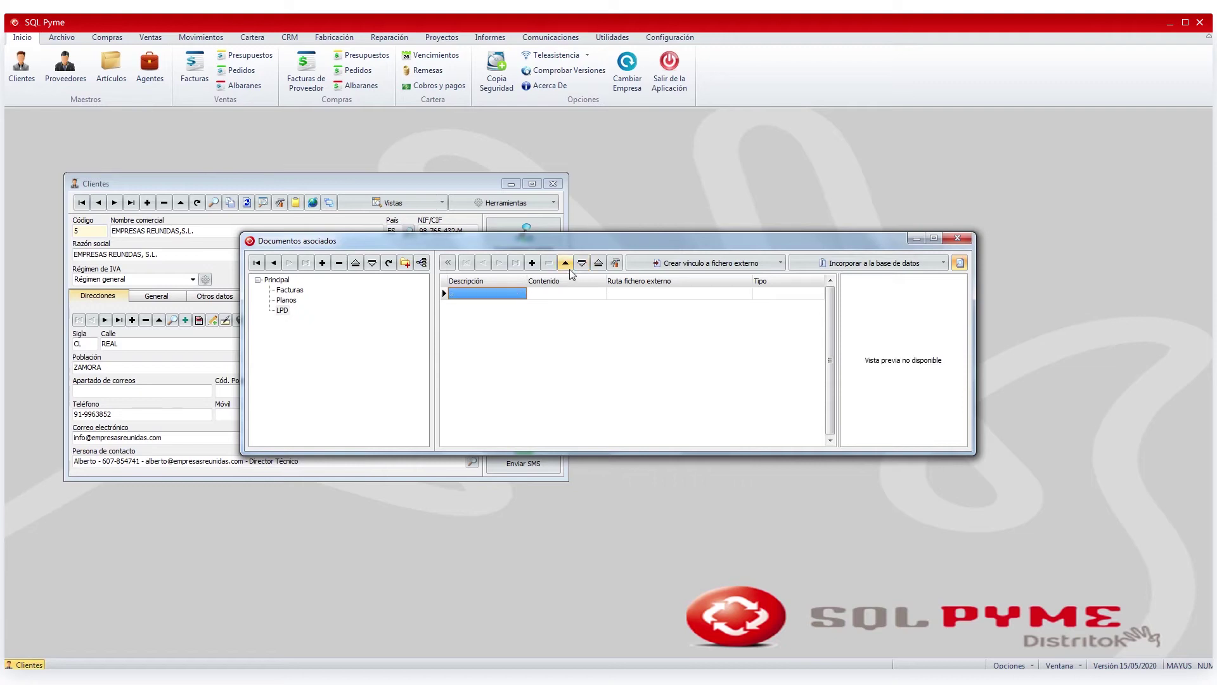
- Incorporate the LPD Cliente PDF from the LPD folder of the documents library into the database as an LPD document
click(860, 263)
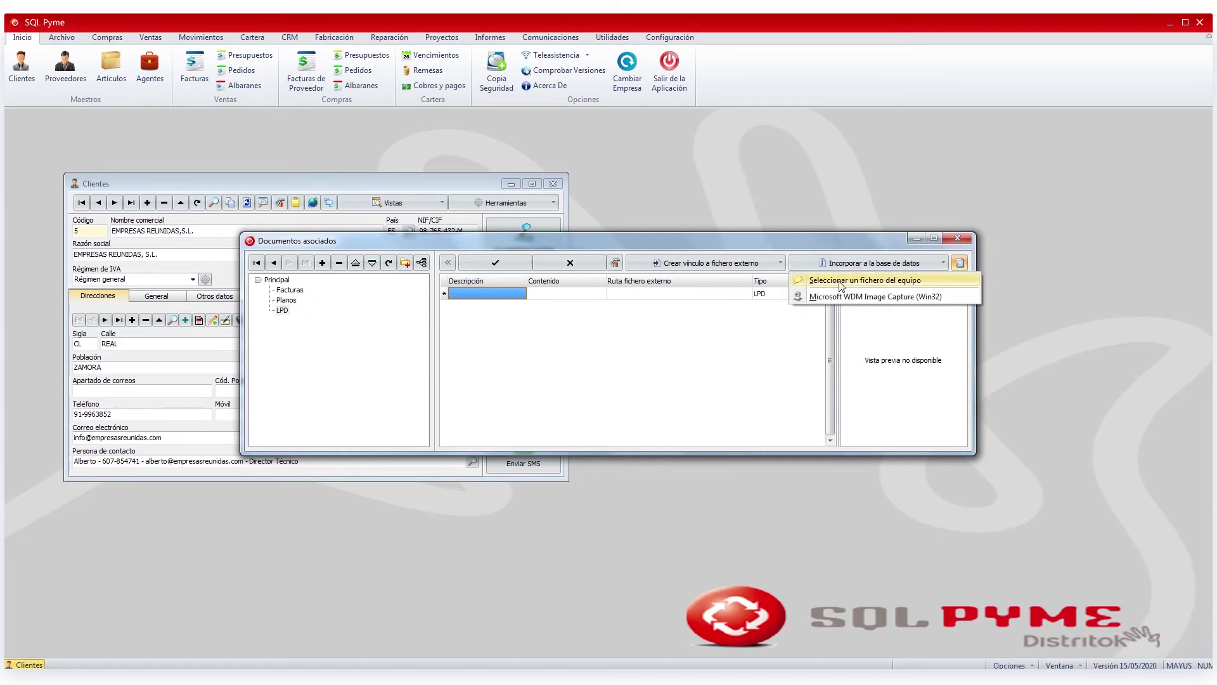
click(843, 281)
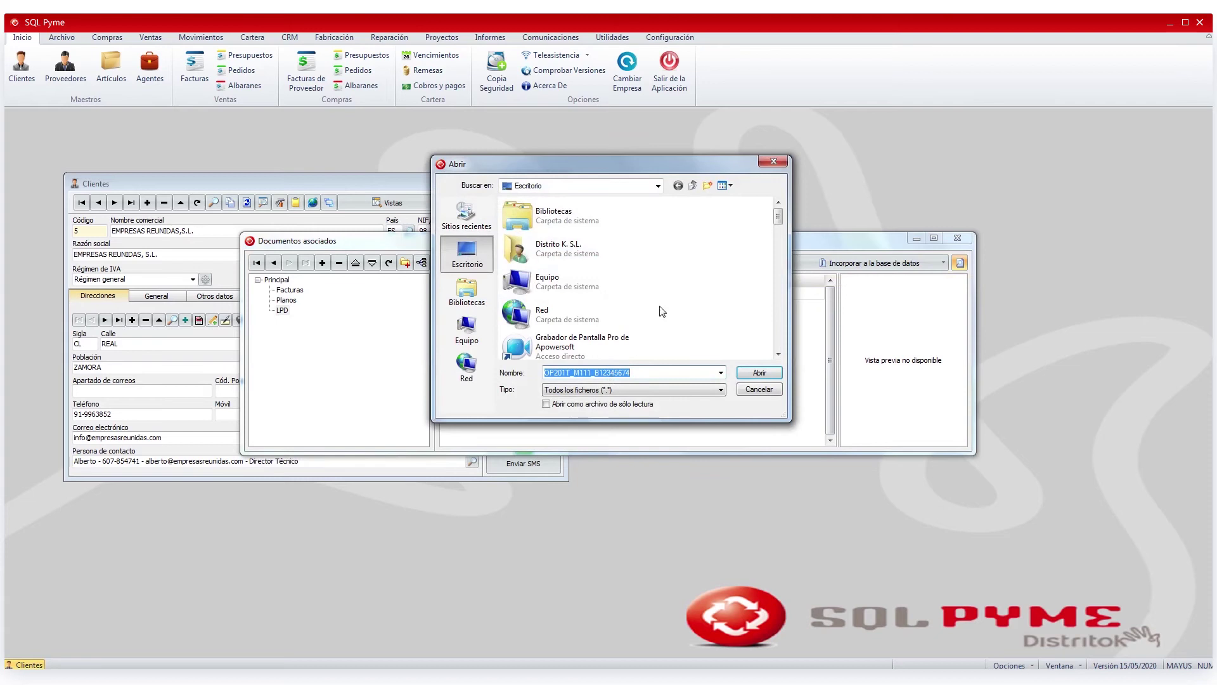
click(465, 291)
double_click(539, 216)
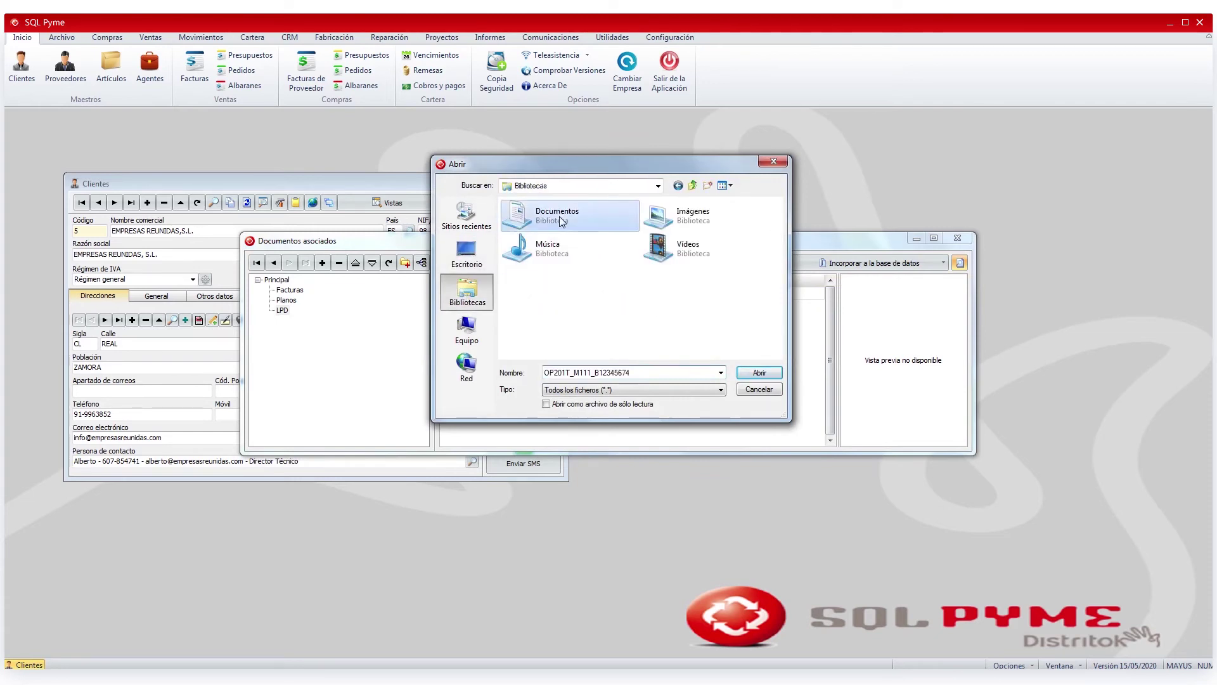
double_click(536, 230)
click(535, 218)
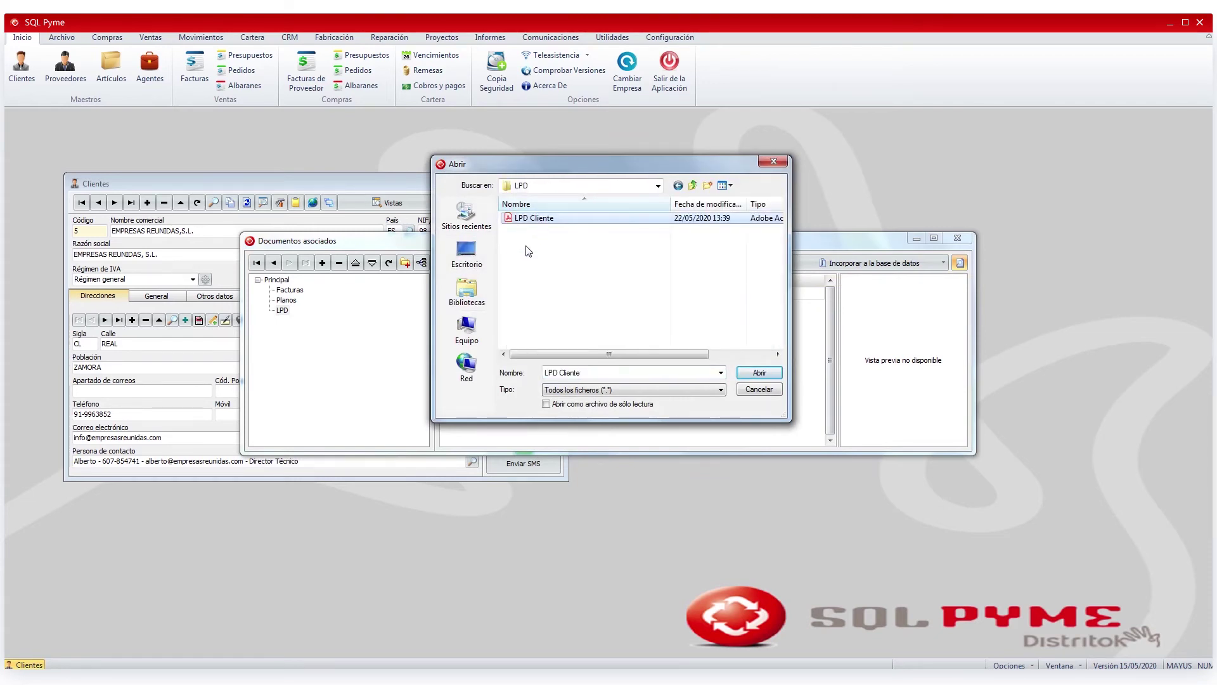
click(759, 374)
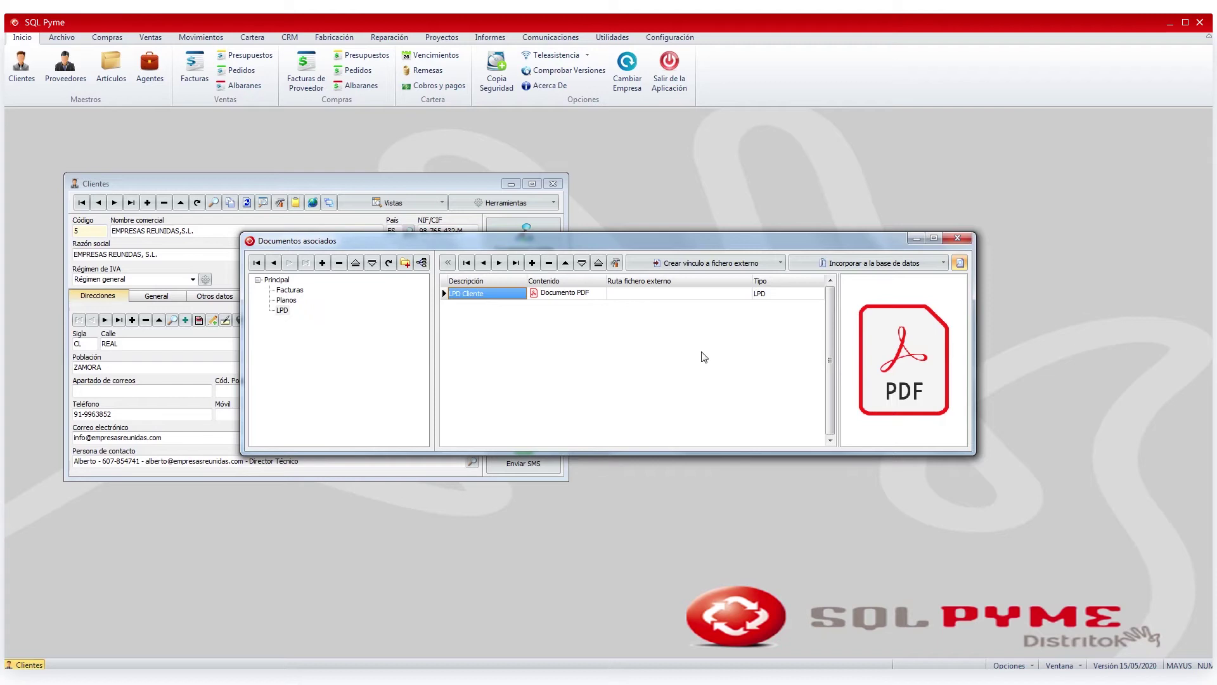
- Open the incorporated LPD Cliente PDF and check its Contenido, Tipo and Ruta fichero externo fields
click(587, 296)
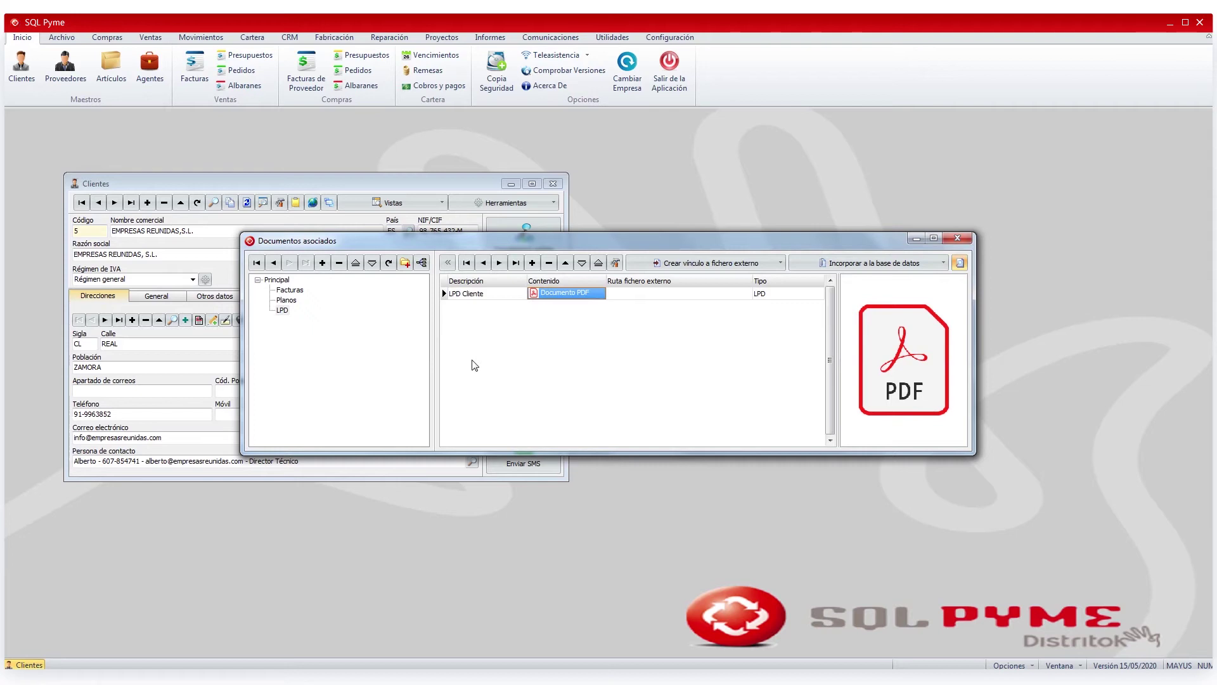
double_click(566, 294)
click(564, 378)
click(765, 295)
click(740, 301)
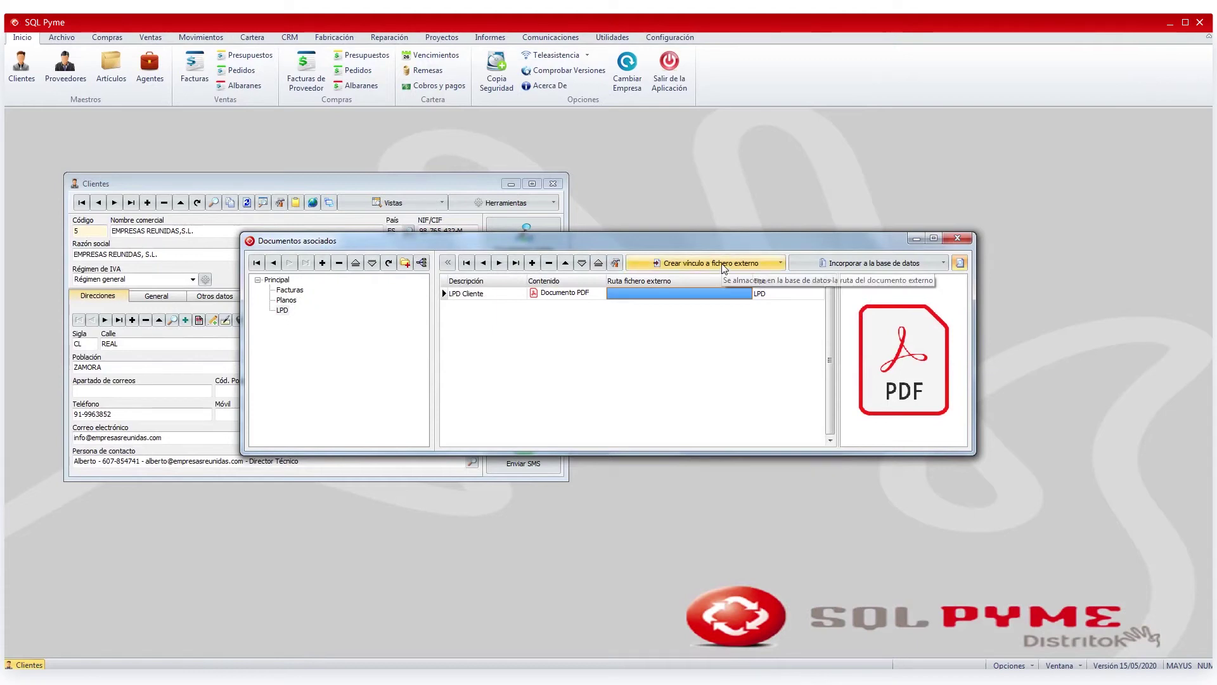
- Try linking a new LPD document captured with Microsoft WDM Image Capture (Win32), and cancel the webcam capture
click(782, 264)
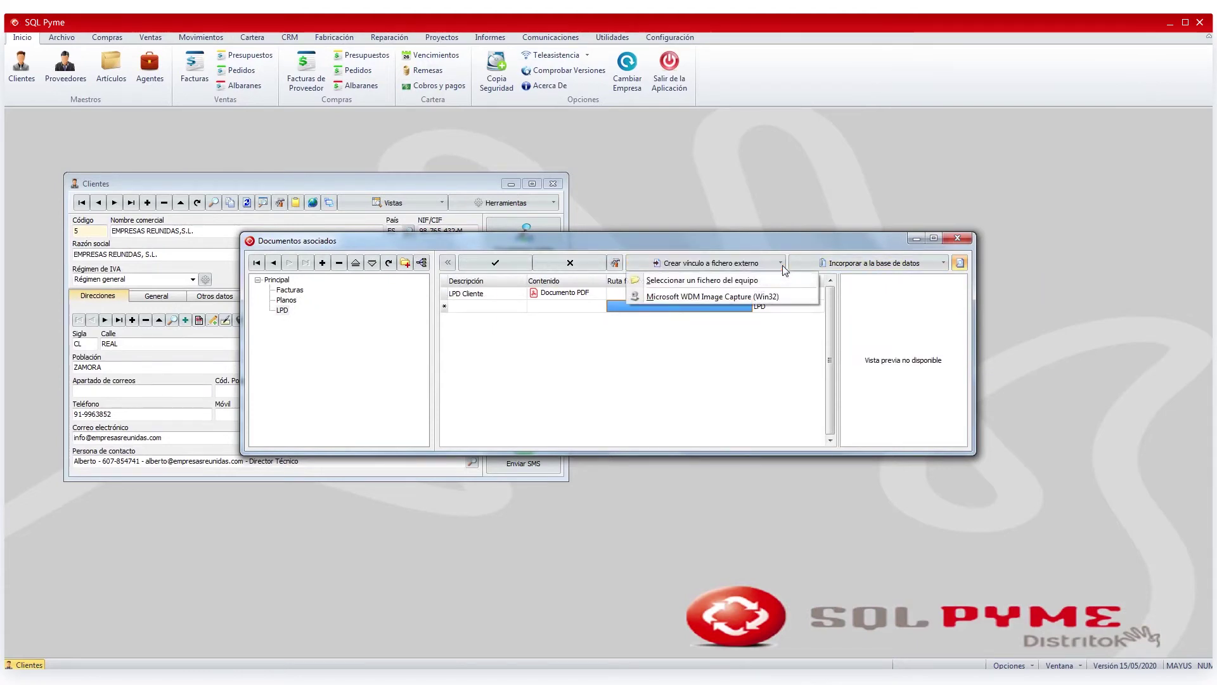
click(715, 297)
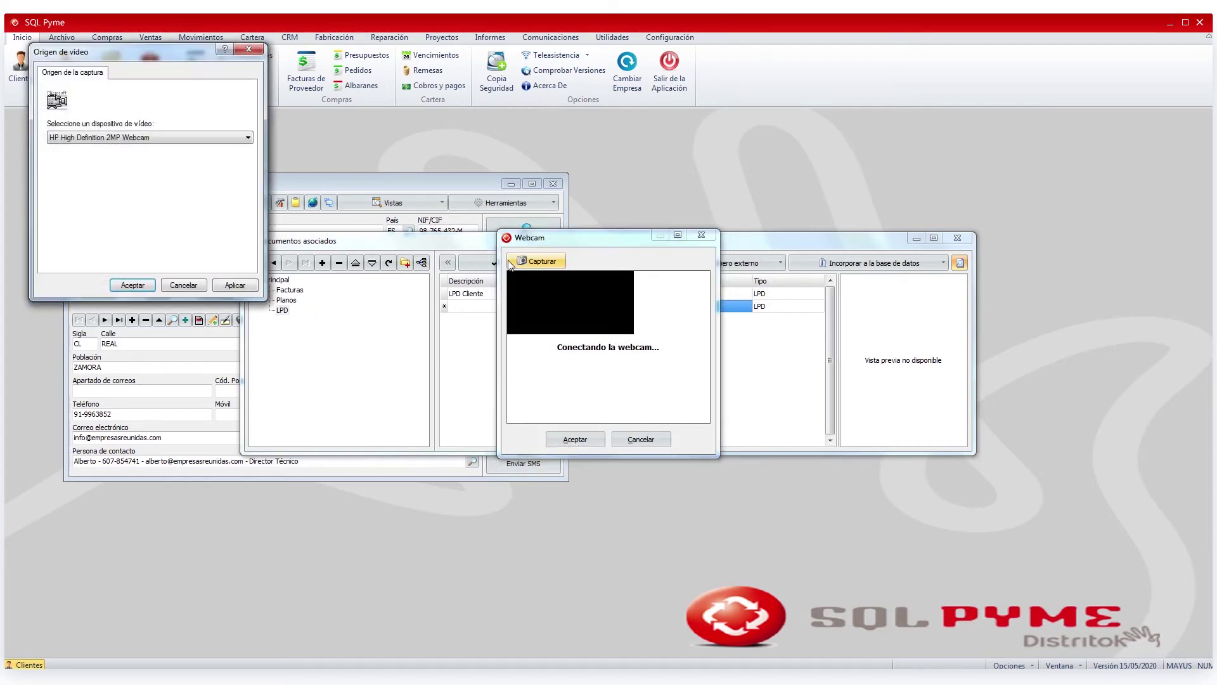
click(249, 49)
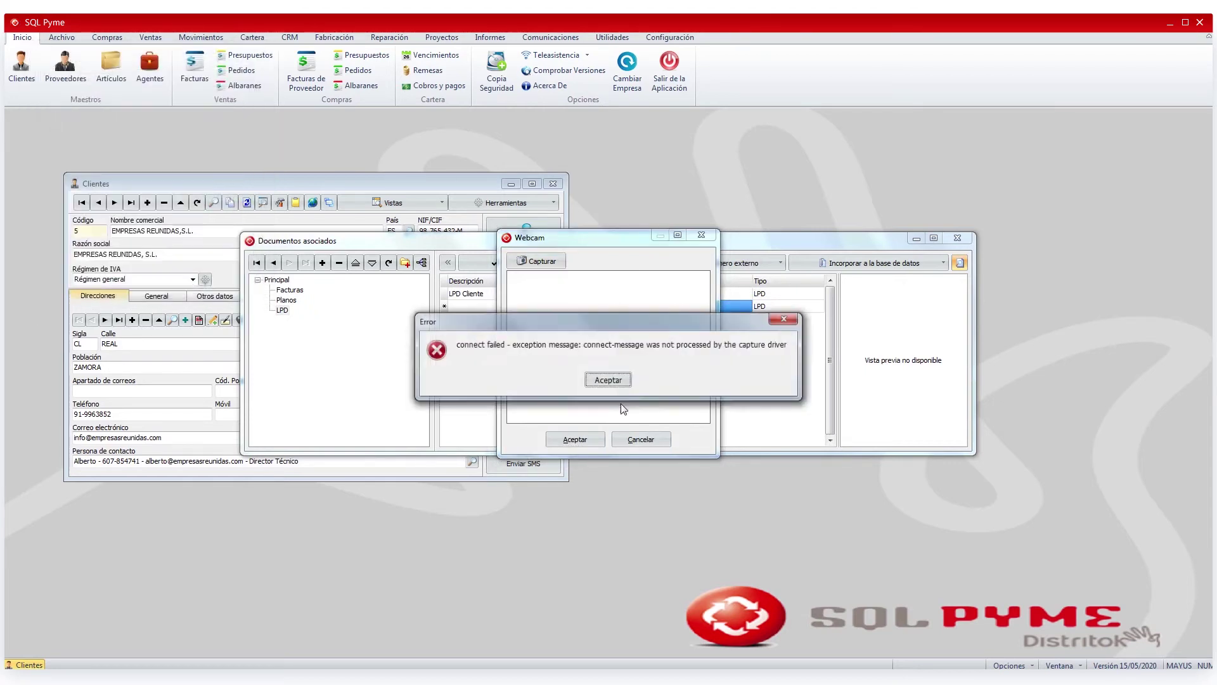
key(Return)
click(472, 295)
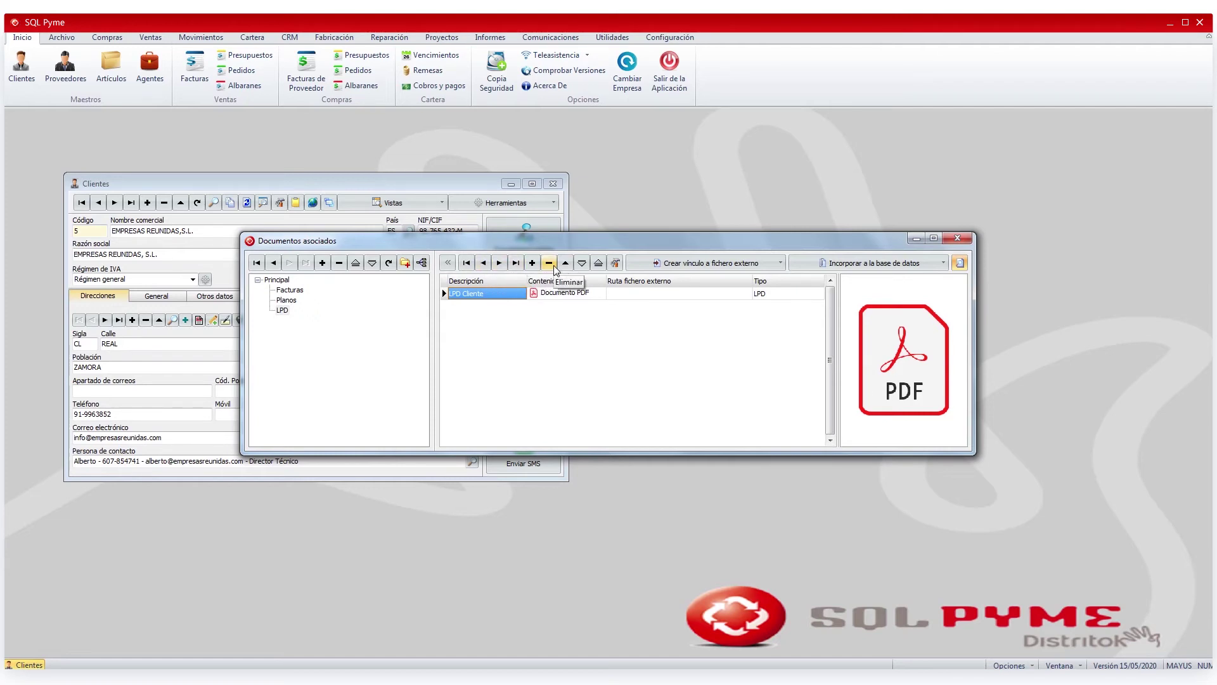
- Make the Fecha and Tamaño columns visible in the associated documents list
click(578, 295)
click(516, 296)
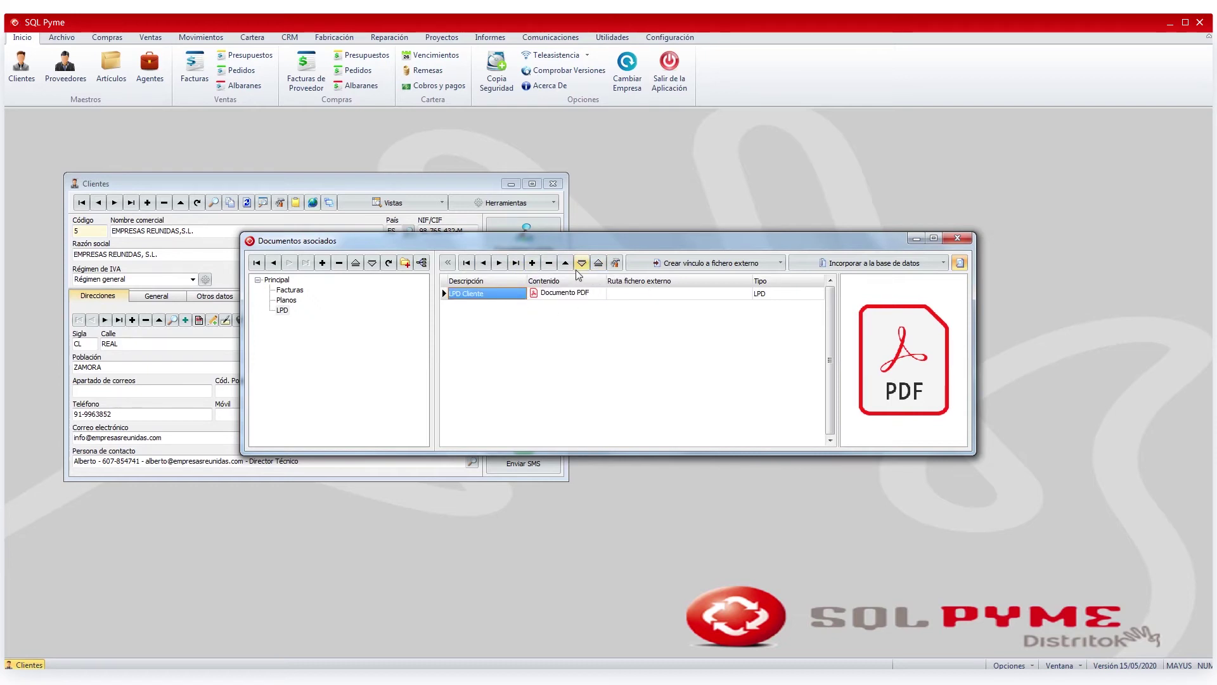
click(616, 264)
click(503, 342)
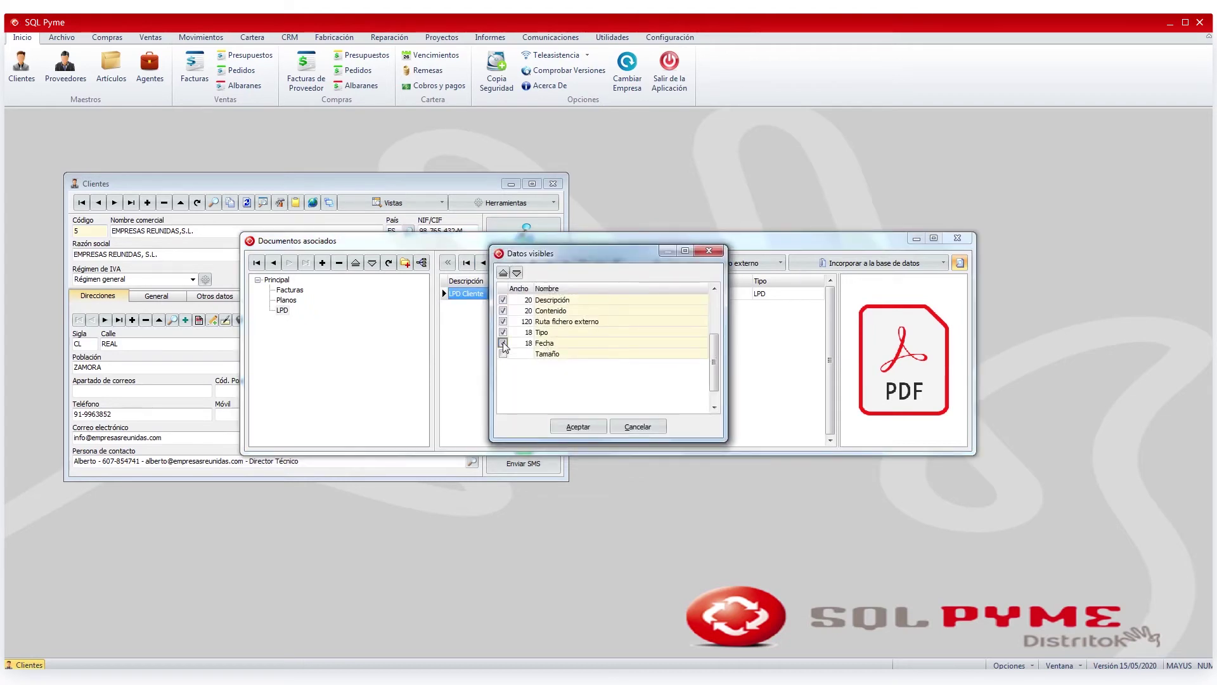
click(504, 354)
click(565, 432)
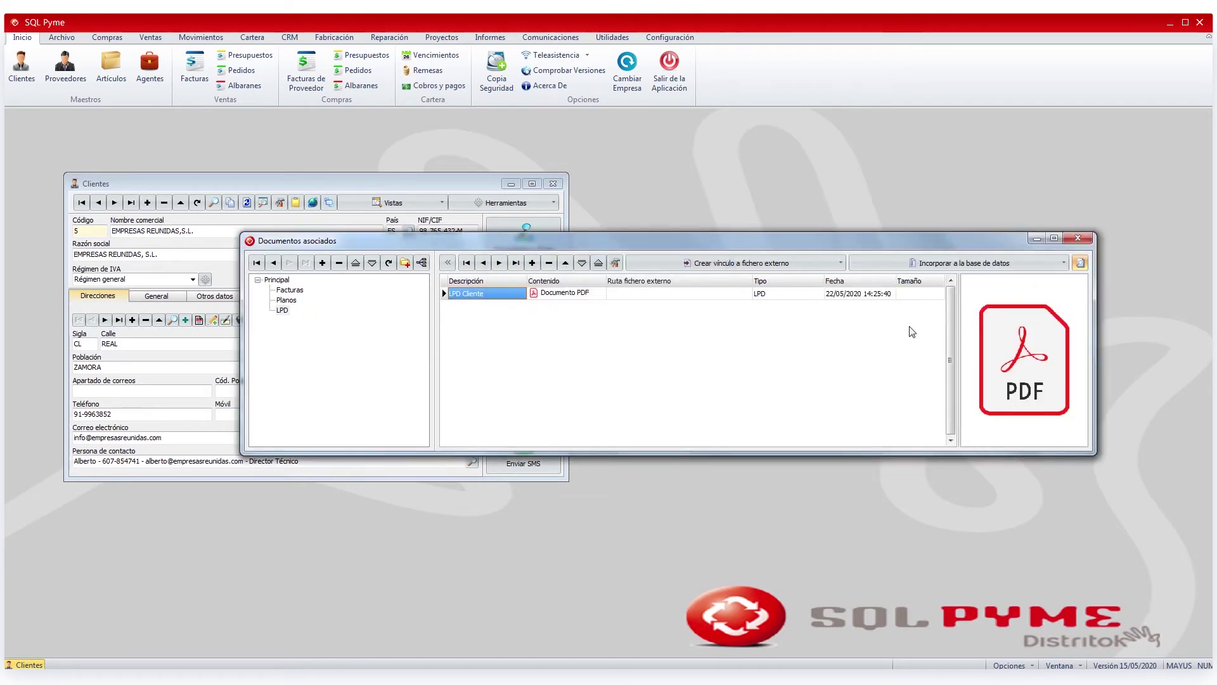
- Hide the Fecha and Tamaño columns from the associated documents list again
click(615, 264)
click(504, 343)
click(502, 355)
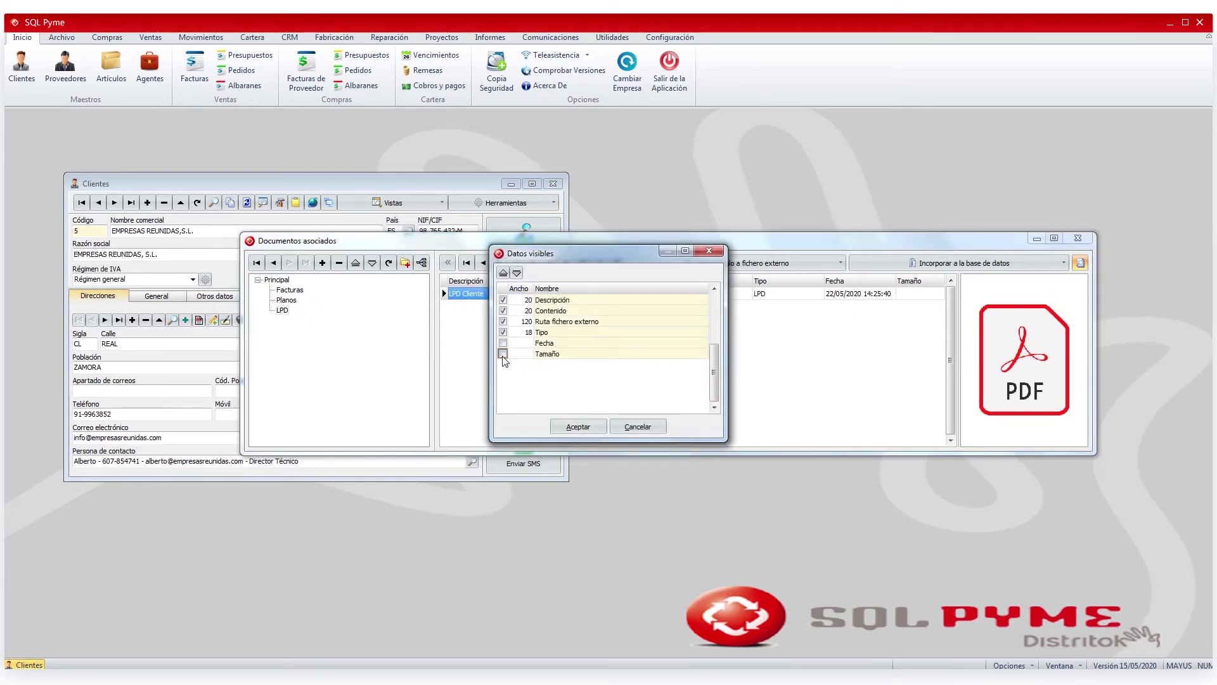
click(573, 423)
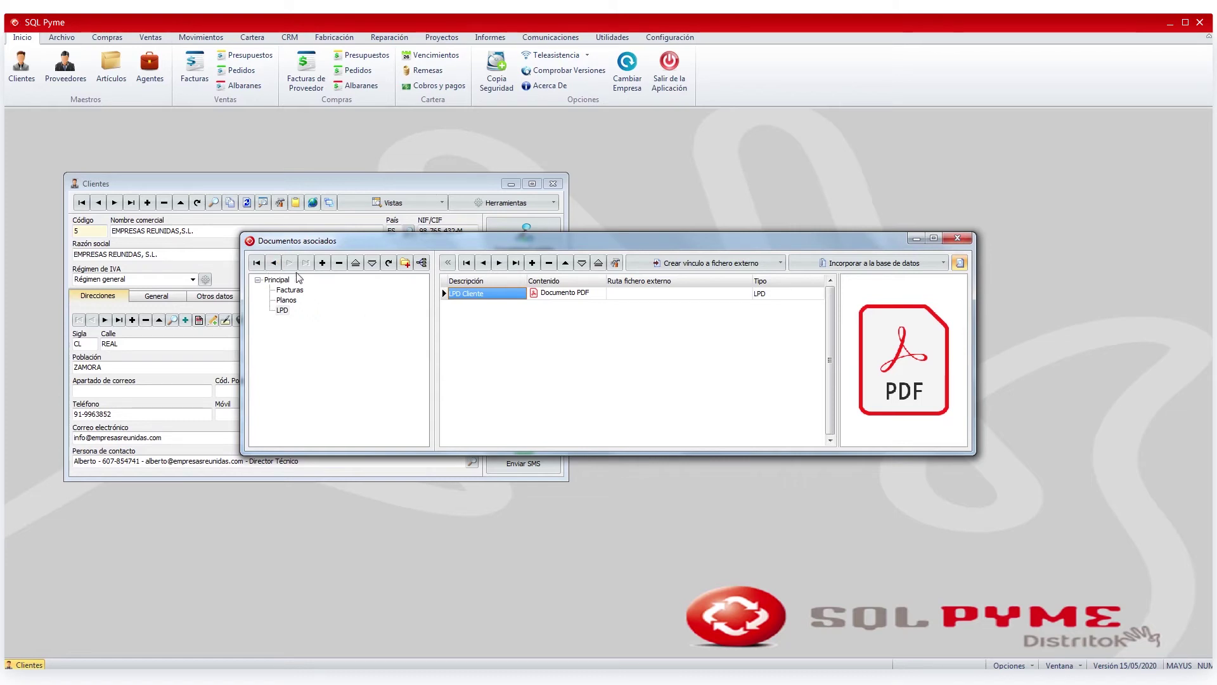
- Browse the Principal, Facturas, Planos and LPD document types and close the customer's associated documents
click(276, 280)
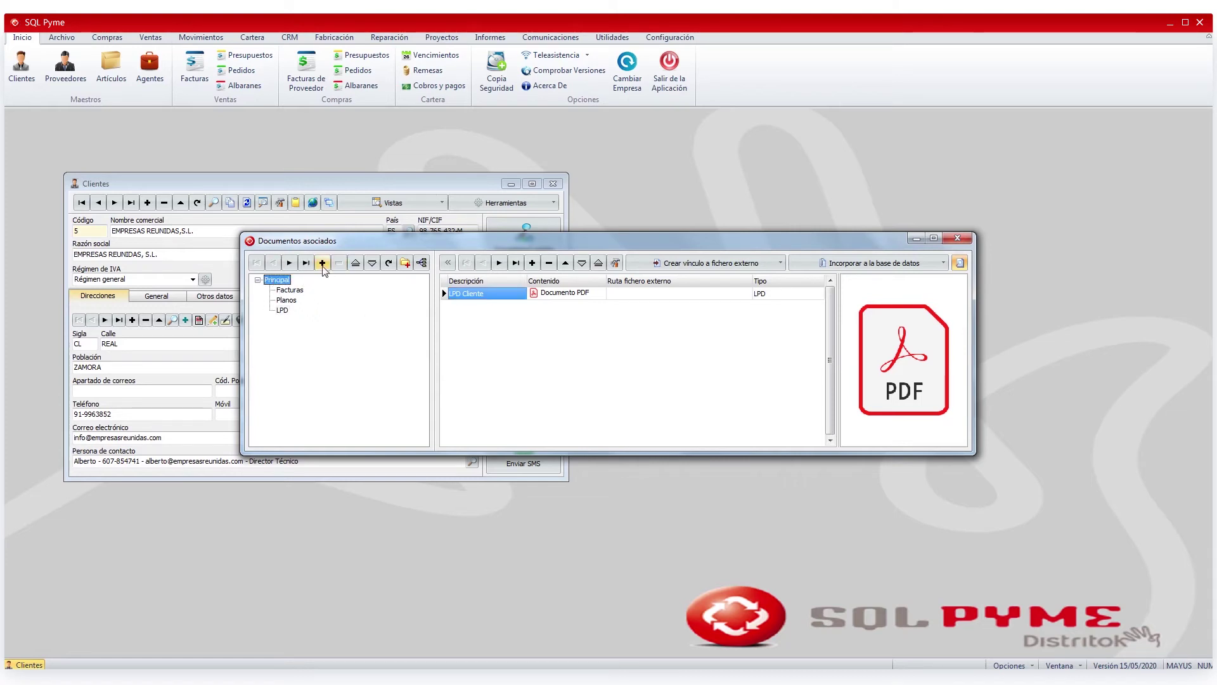
click(289, 290)
click(286, 300)
click(283, 310)
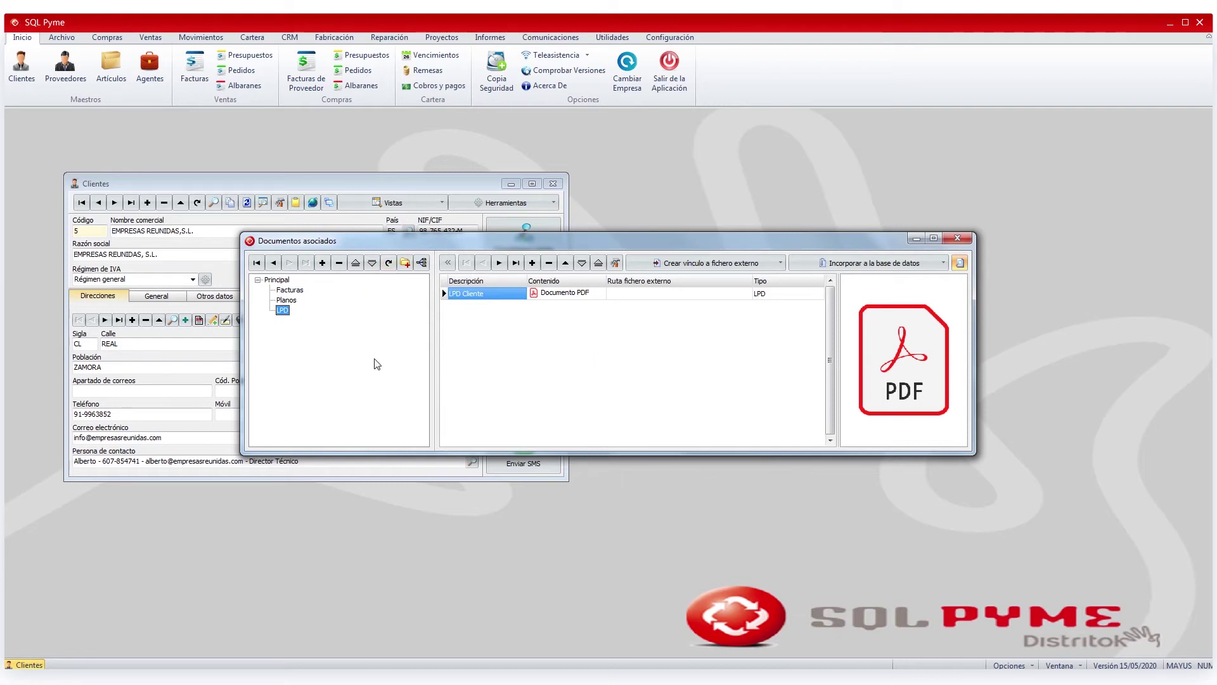
click(958, 238)
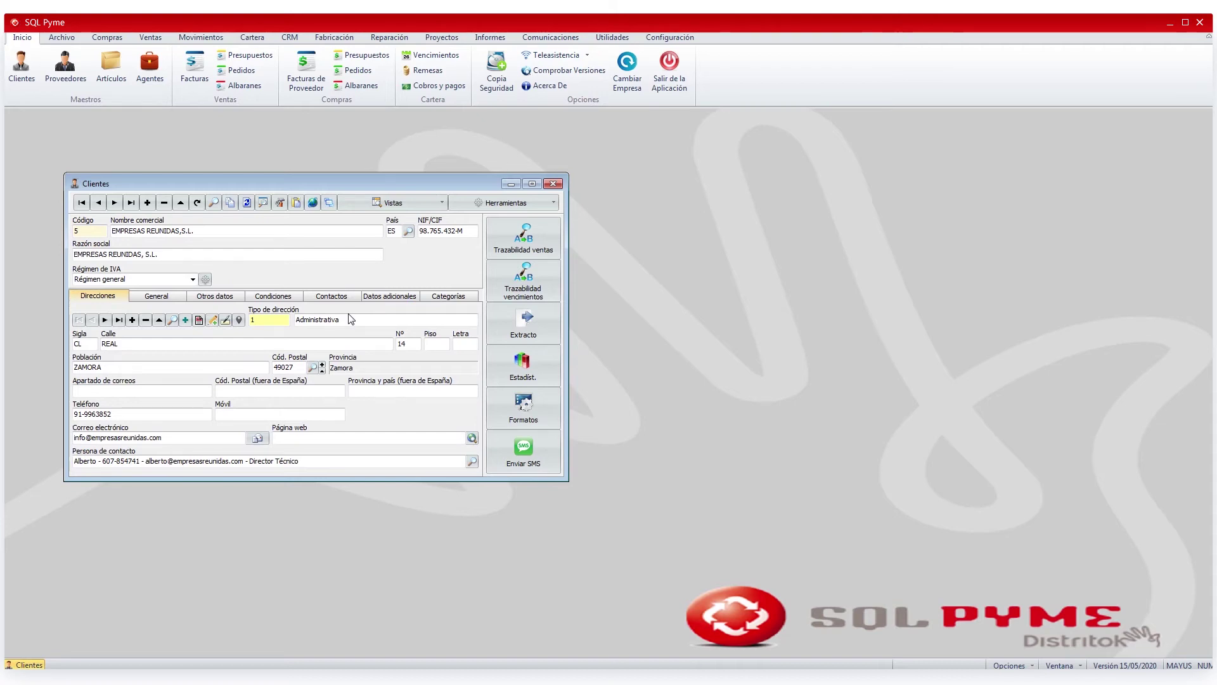
- Open the supplier invoices and show the documents associated with the displayed CONSUMIBLES PACO invoice
click(107, 38)
click(159, 75)
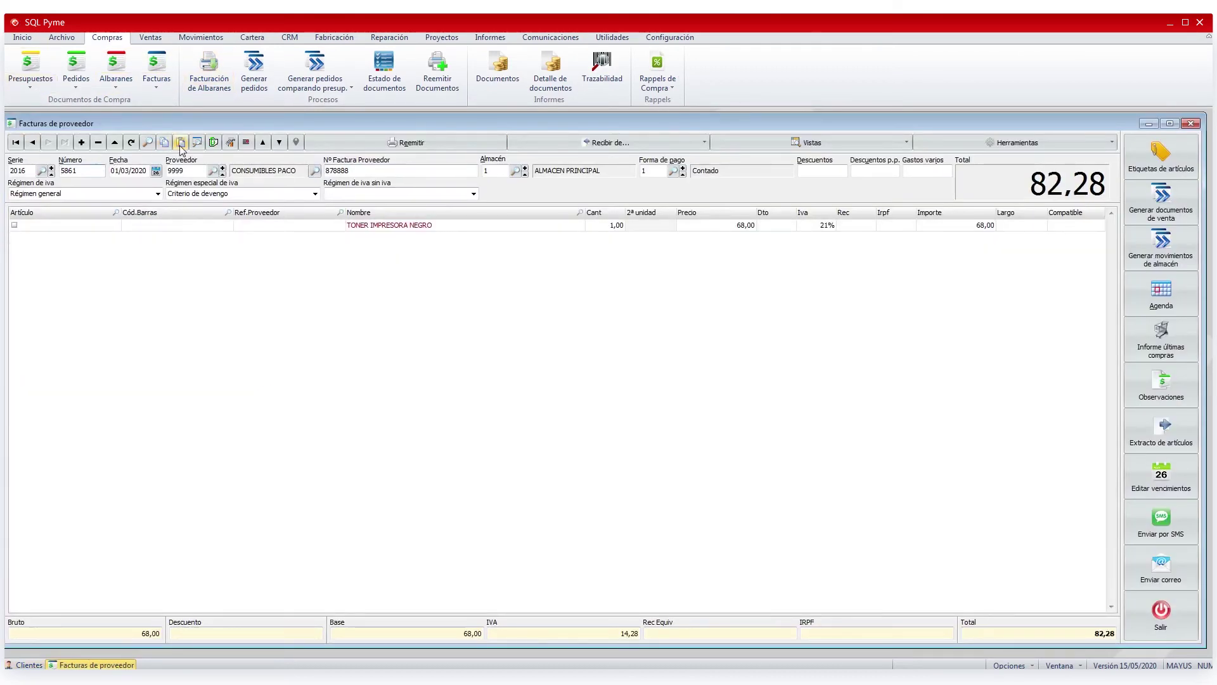
click(182, 143)
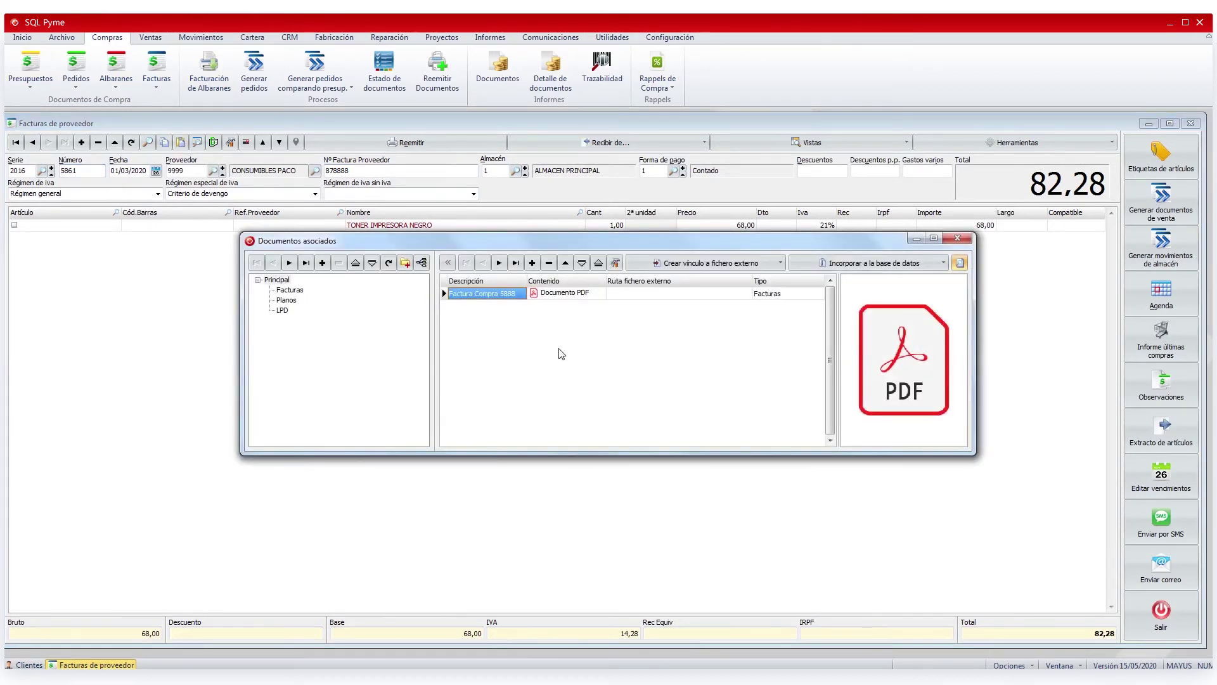
- View the Factura Compra 5888 PDF under Facturas, and close the associated documents and the supplier invoice
click(292, 291)
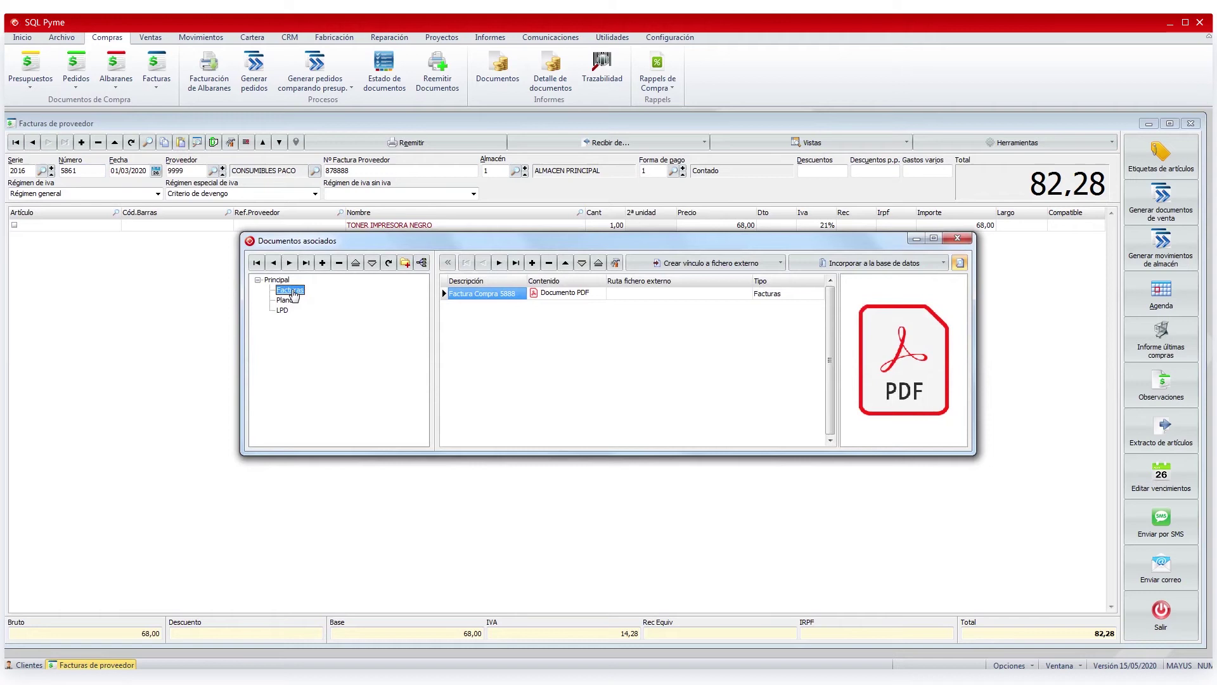
click(596, 293)
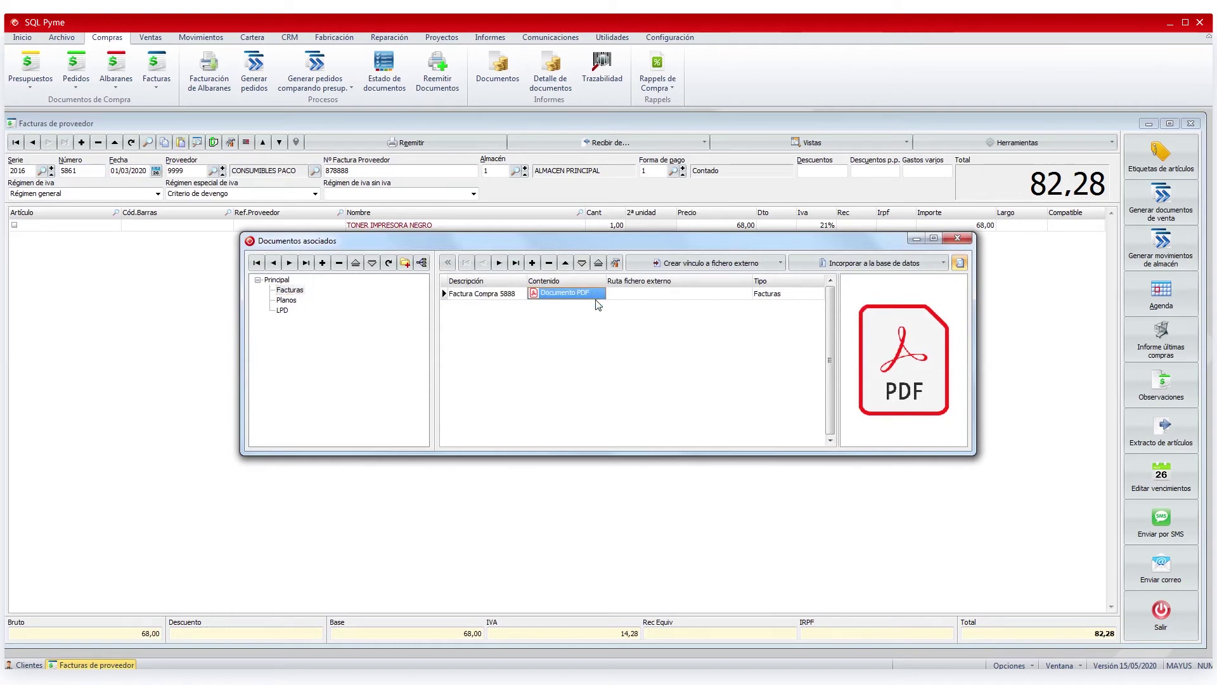
double_click(597, 305)
click(577, 378)
click(958, 238)
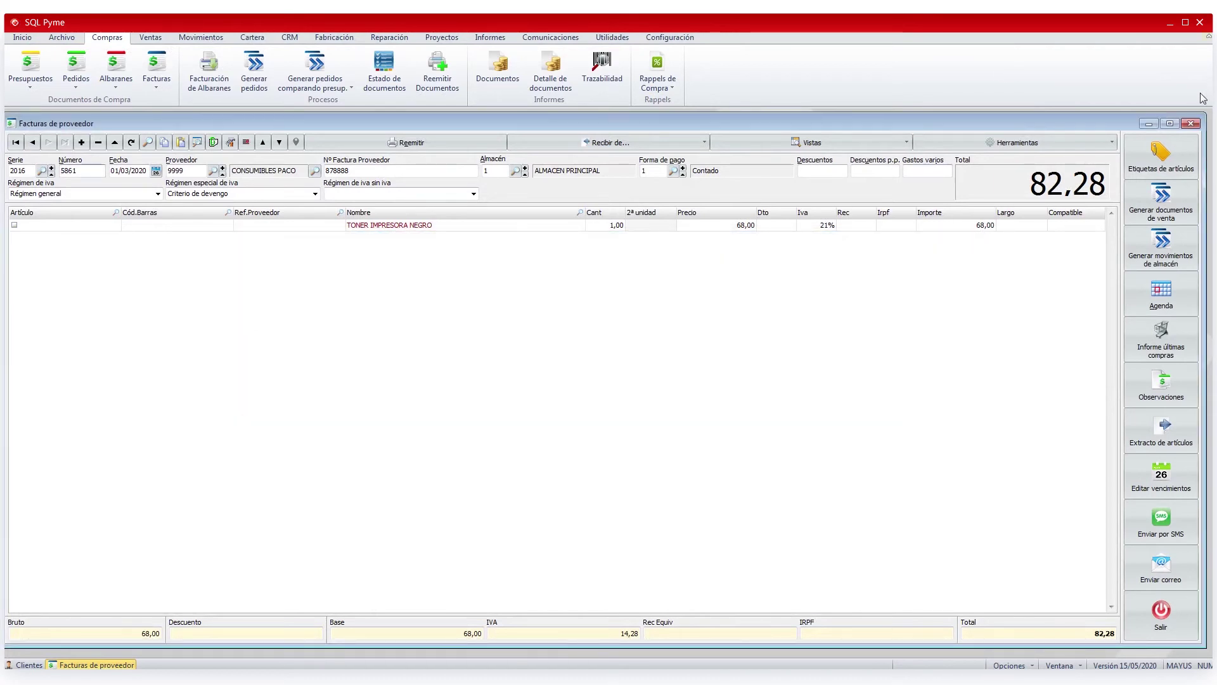
click(1191, 123)
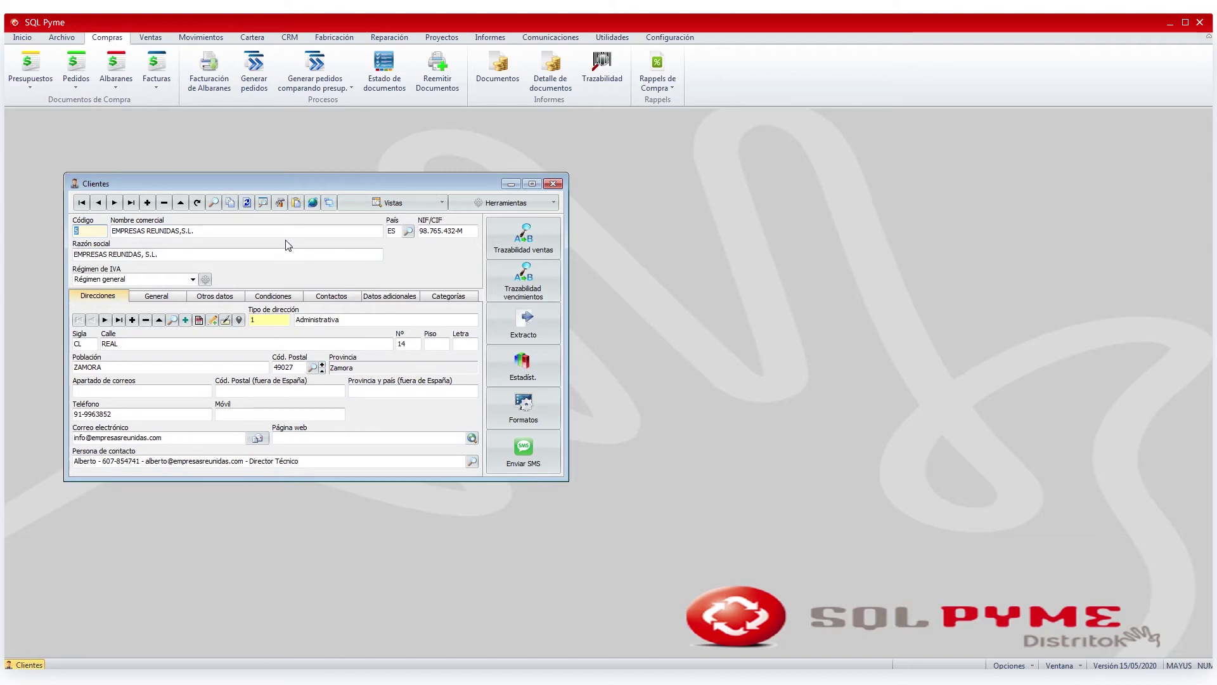
- View the customer's SQL Commerce configuration and close it without entering anything
click(314, 206)
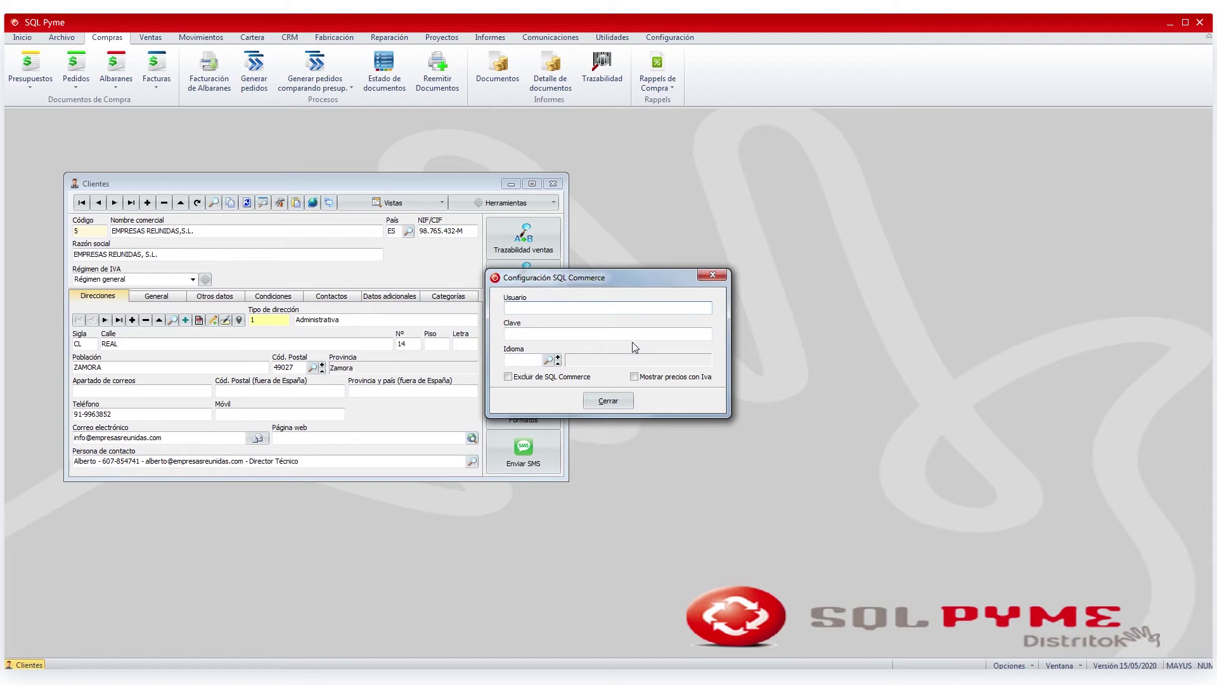
click(598, 397)
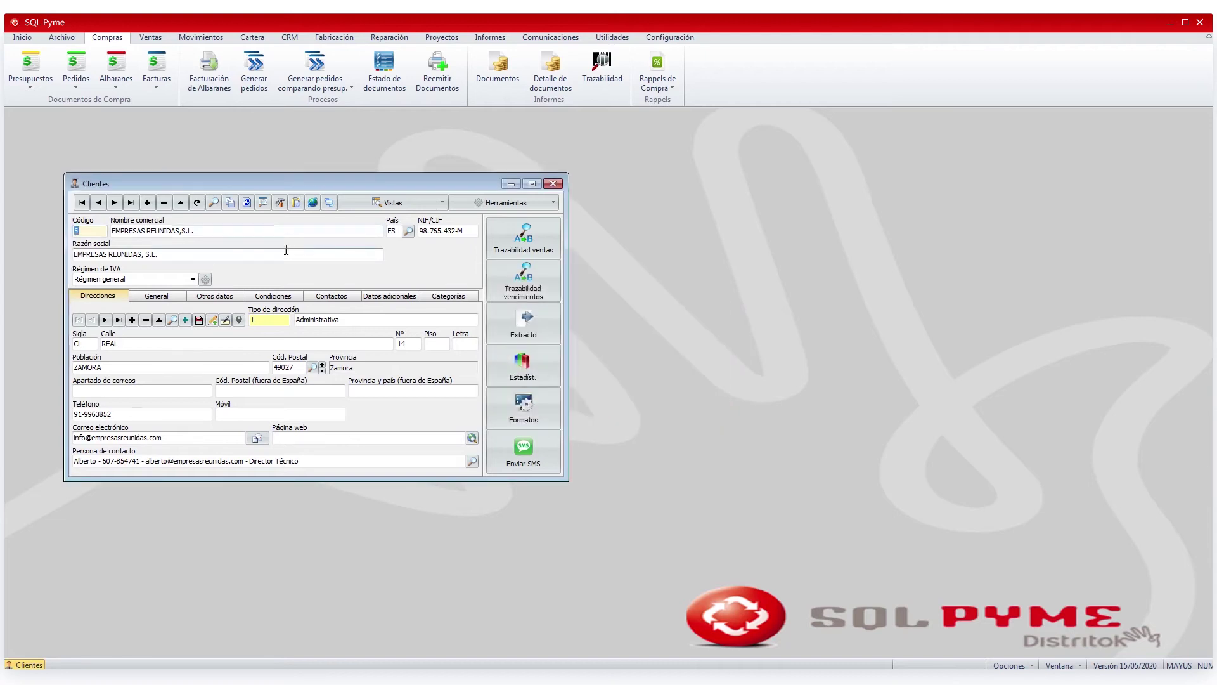
- Open the customer's personalized messages, place the window beside the record, and start a new message
click(328, 203)
drag(351, 263, 646, 180)
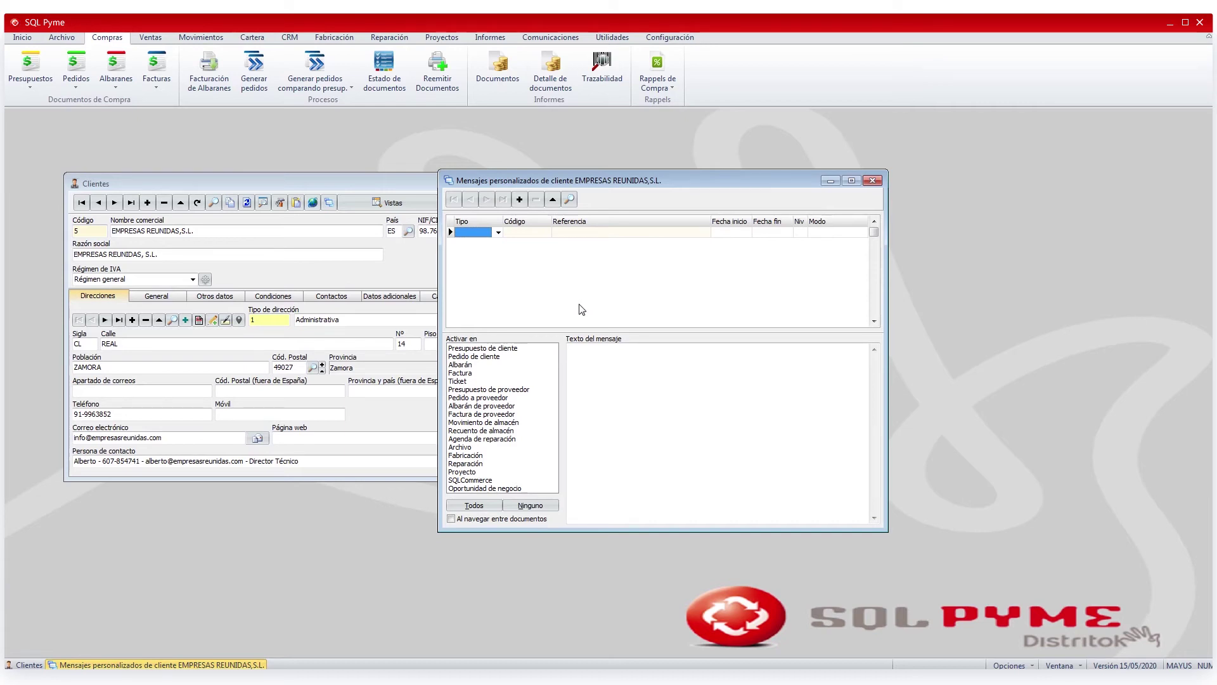
click(518, 201)
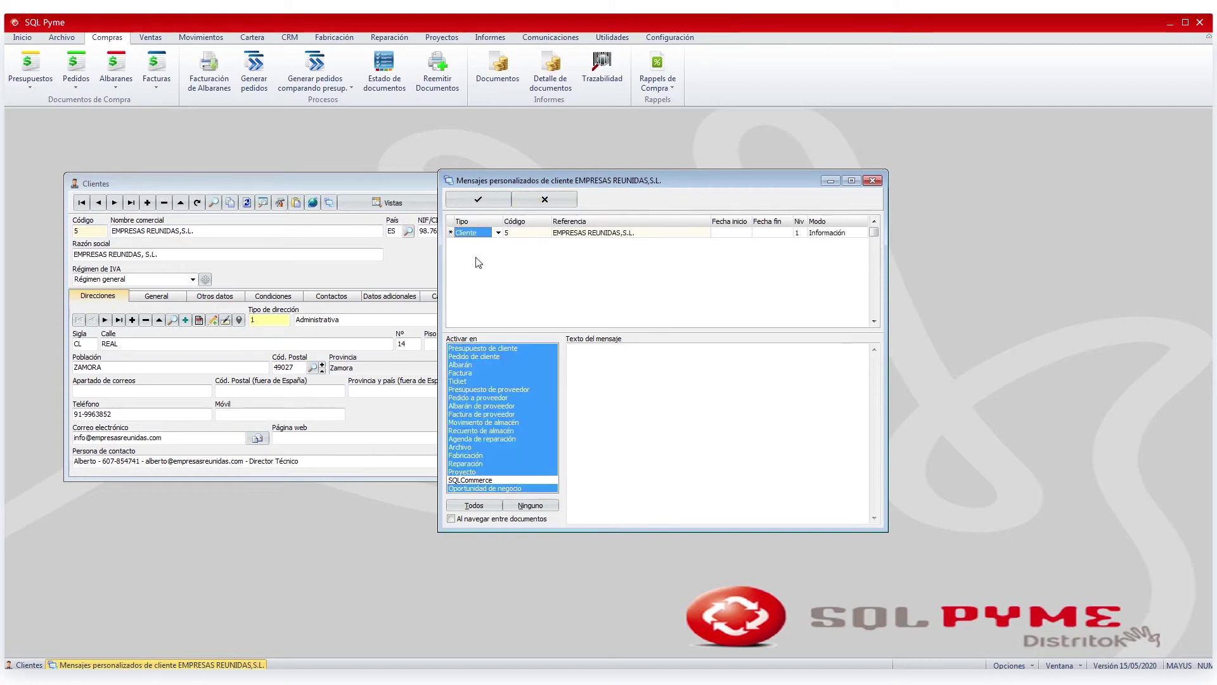
- Examine the Fecha inicio and Fecha fin fields of the new personalized message
click(733, 234)
click(776, 235)
click(737, 236)
click(773, 234)
click(731, 234)
click(774, 234)
click(733, 235)
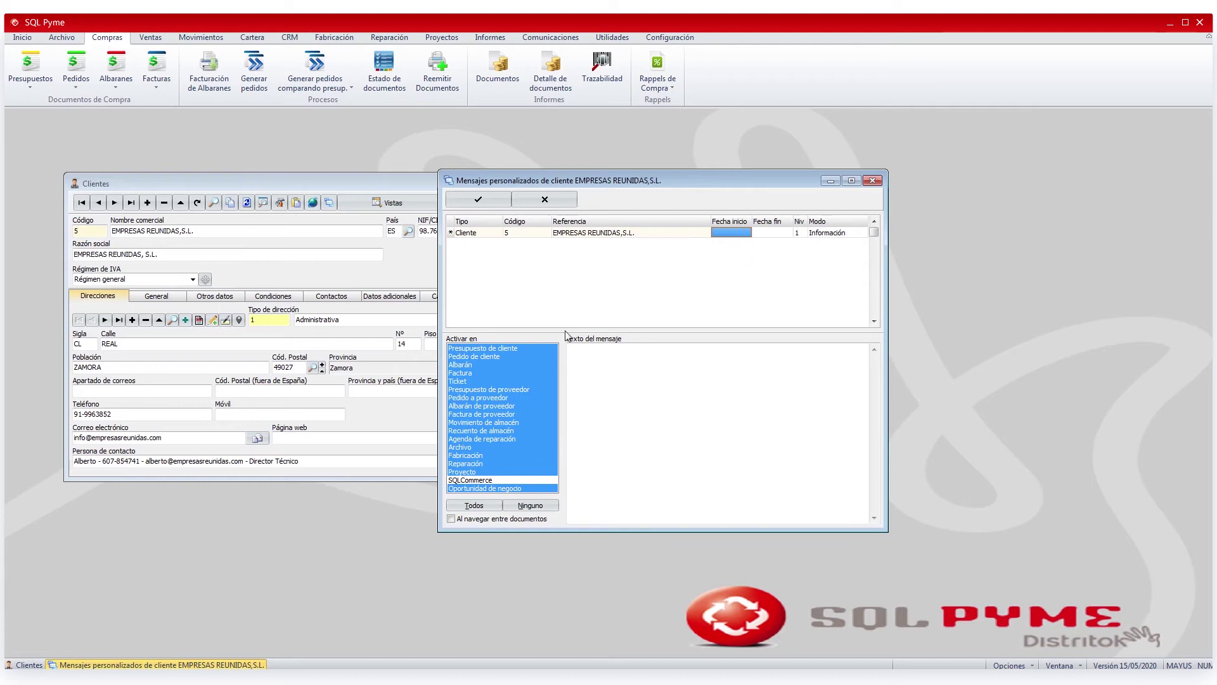
- Enter "ojo, siempre debe pagar por adelantado" as the text of the new personalized message
click(624, 378)
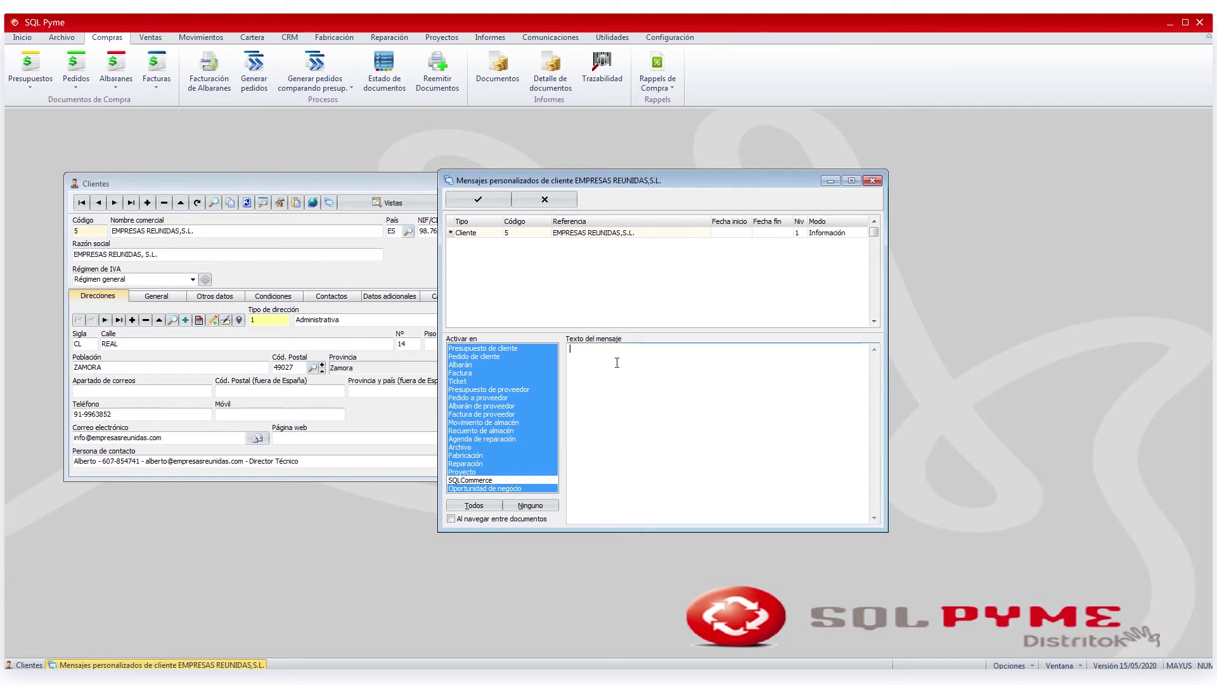
key(Caps_Lock)
text(ojo)
text(, simepre)
key(BackSpace)
key(BackSpace)
key(BackSpace)
key(BackSpace)
text(empre debe pa)
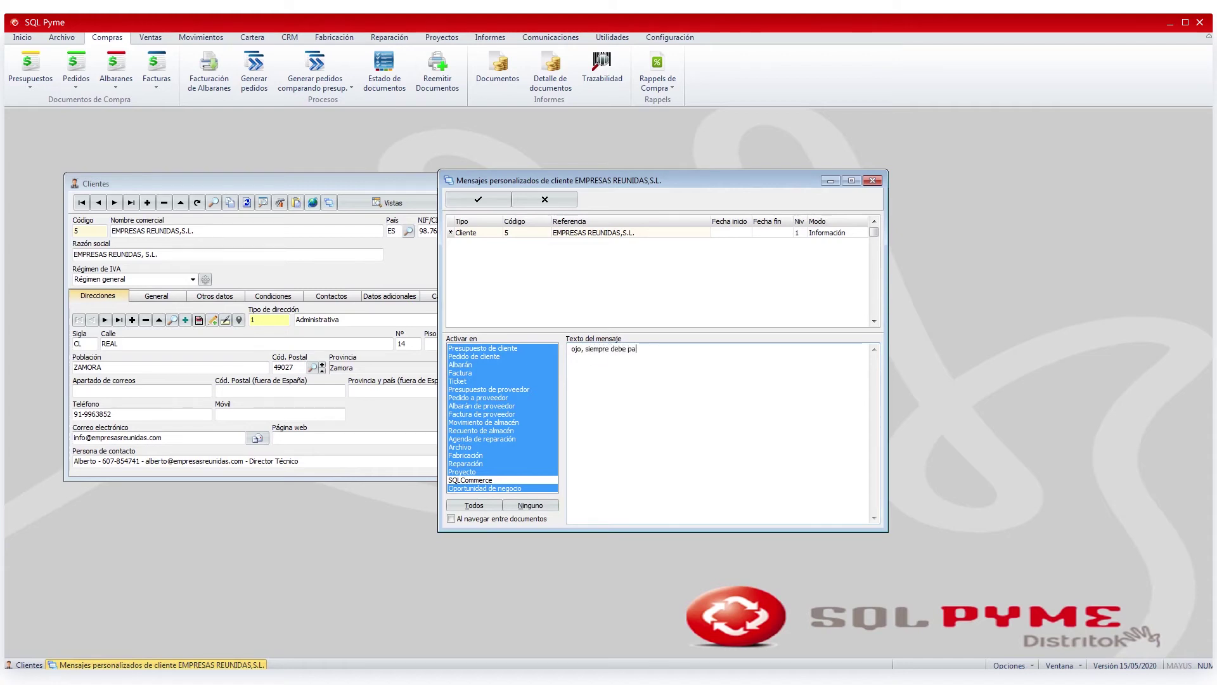
text(gar por adelantado)
- Exclude Presupuesto de cliente and Pedido de cliente from the message's activation list, and select both again
ctrl+click(475, 348)
ctrl+click(474, 357)
ctrl+click(475, 357)
ctrl+click(477, 348)
- Set the personalized message's Modo to Error and save the message
click(817, 234)
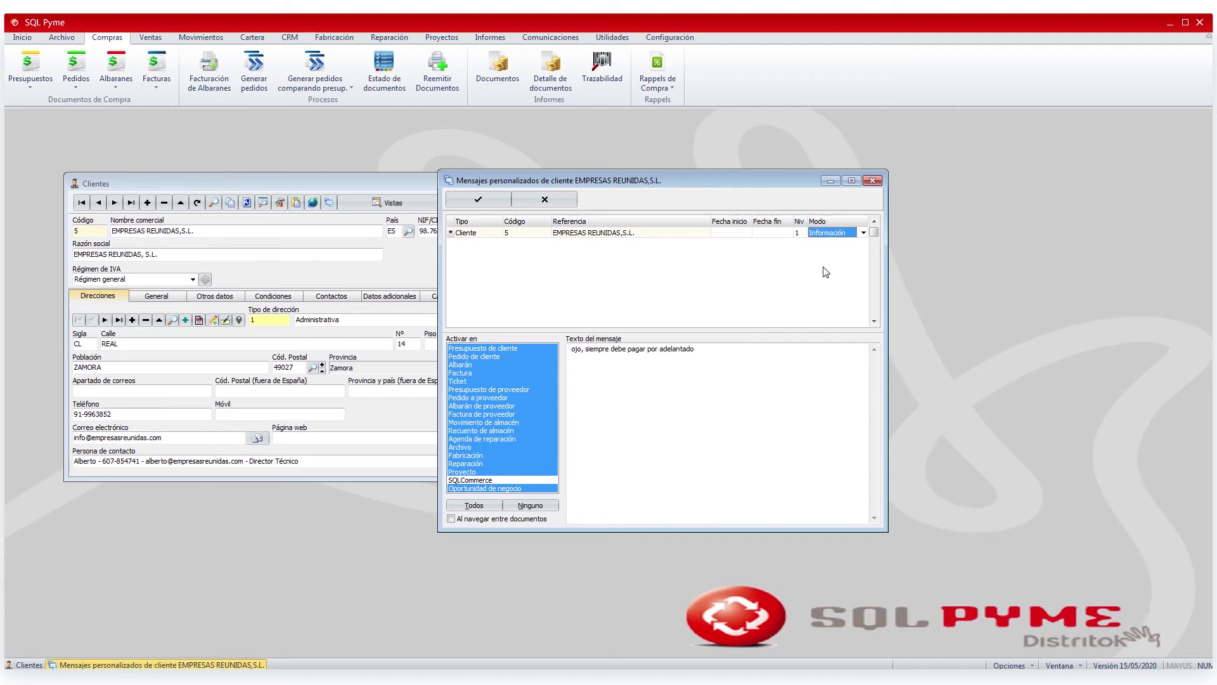
click(864, 234)
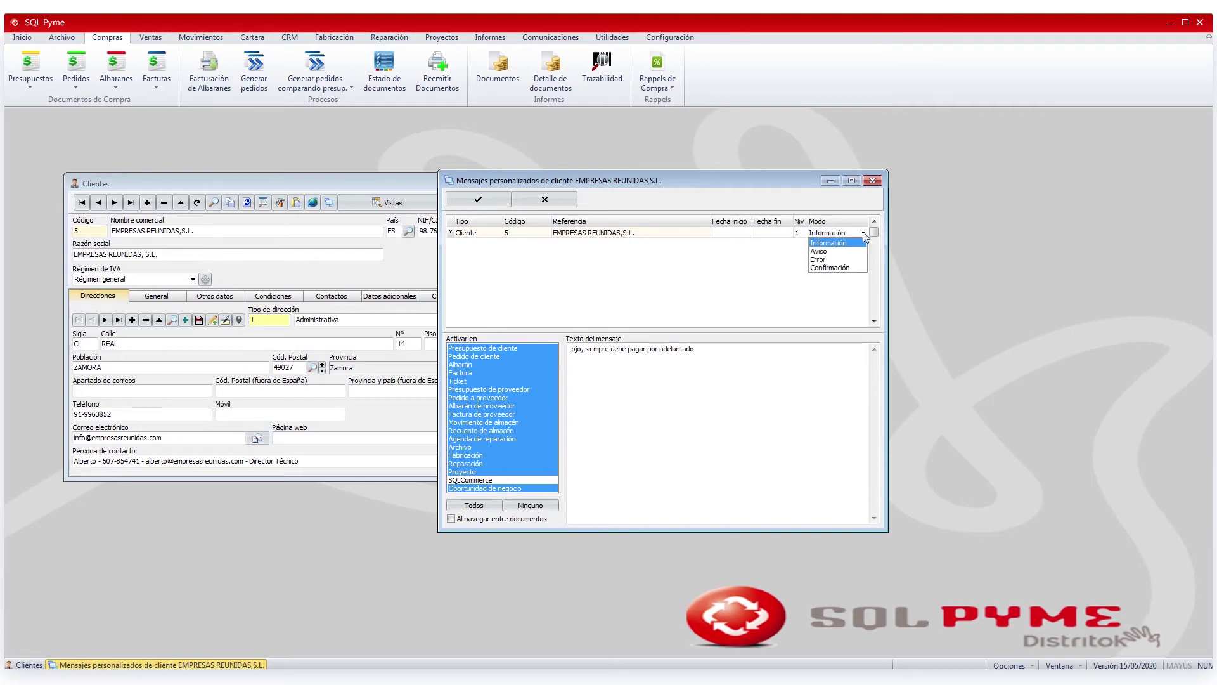
click(818, 260)
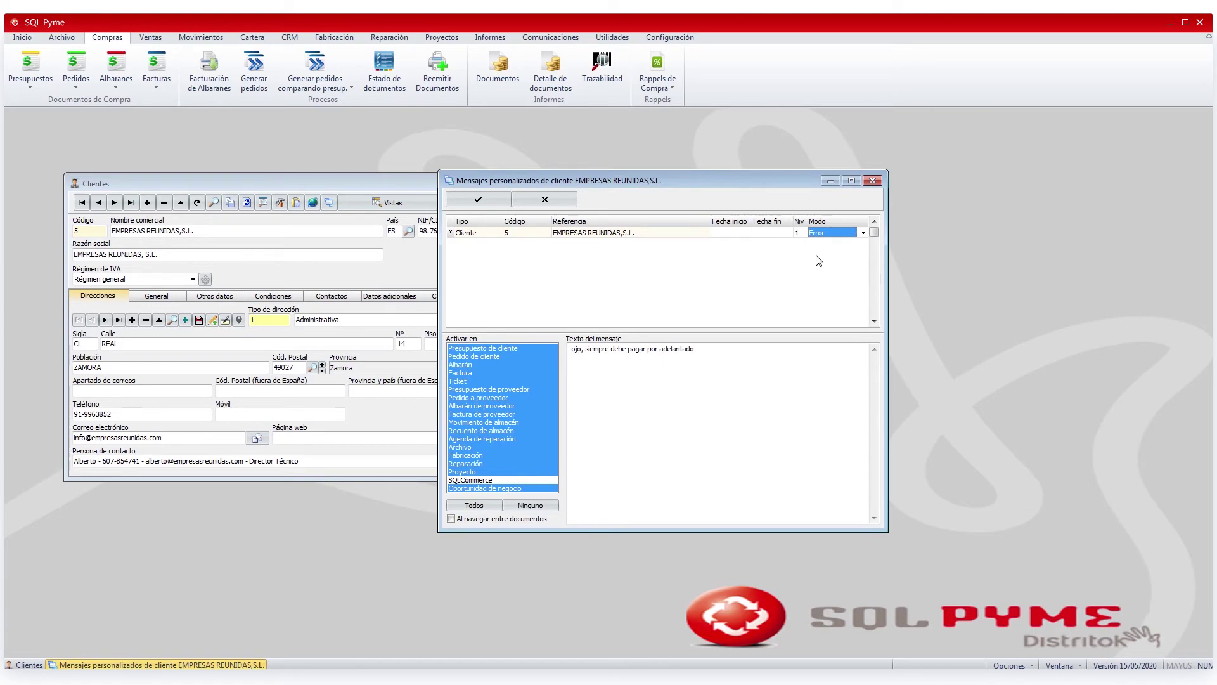
click(863, 233)
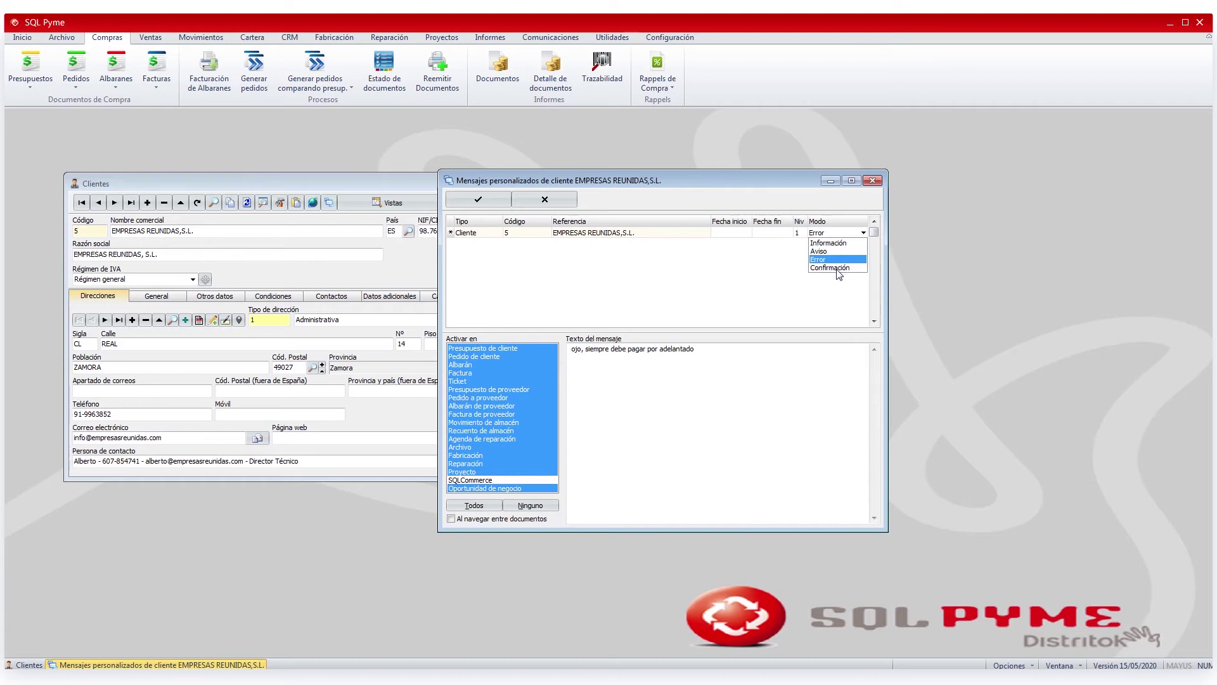
click(747, 301)
click(479, 199)
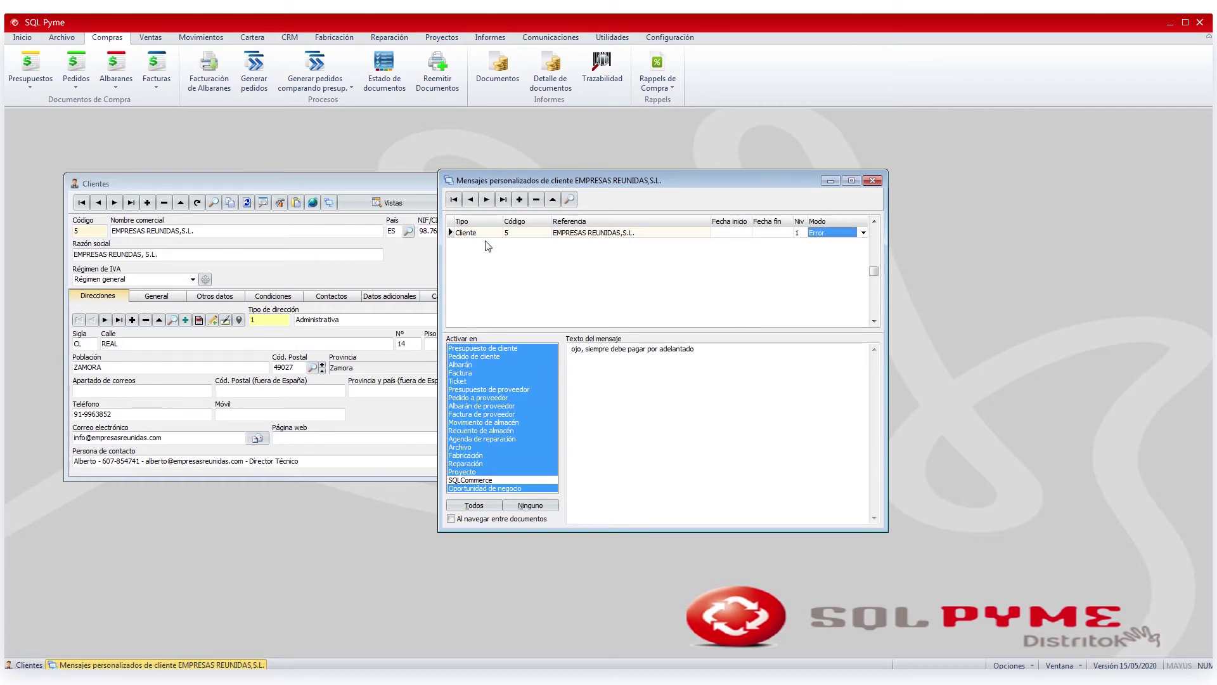
- Close the personalized messages and check the Nivel mensajes personalizados option in the application's Maestros configuration, leaving without saving
click(802, 233)
click(873, 181)
click(670, 37)
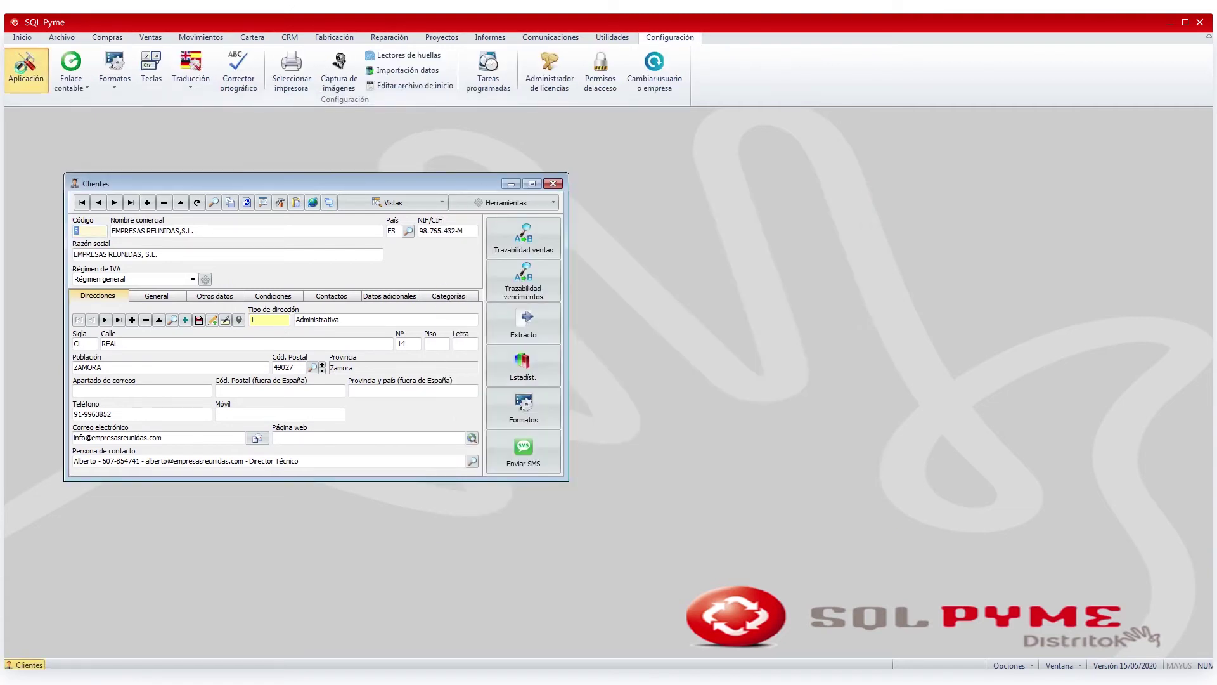
click(26, 69)
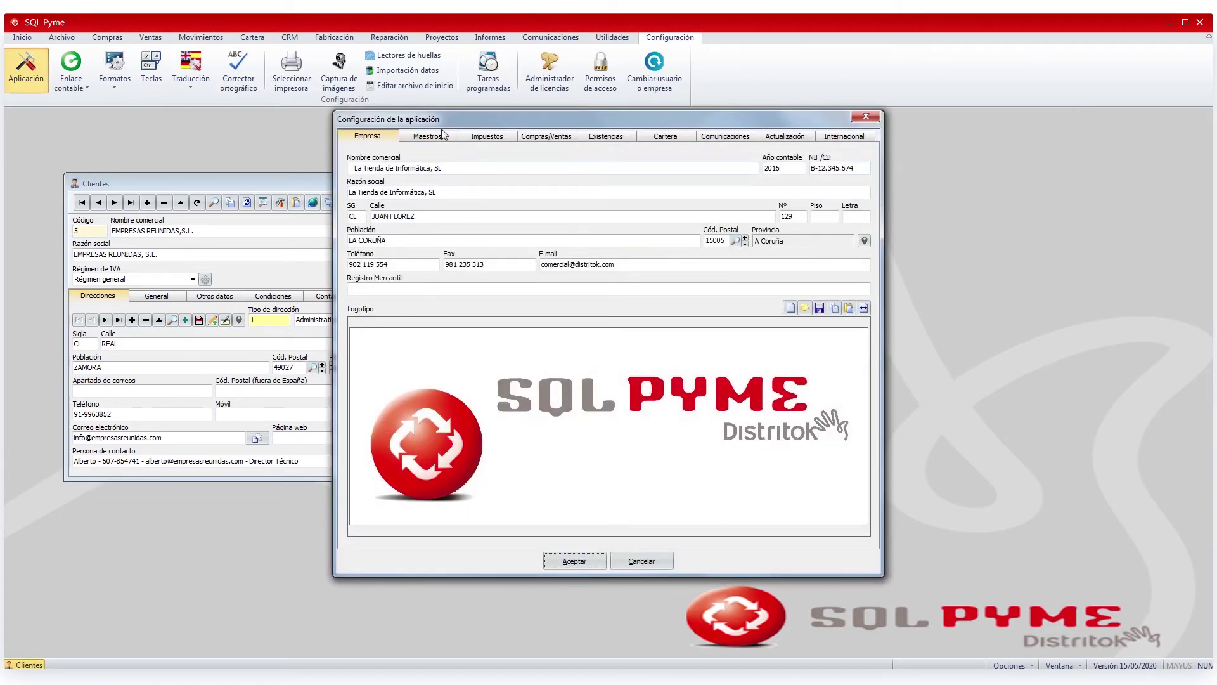
click(443, 135)
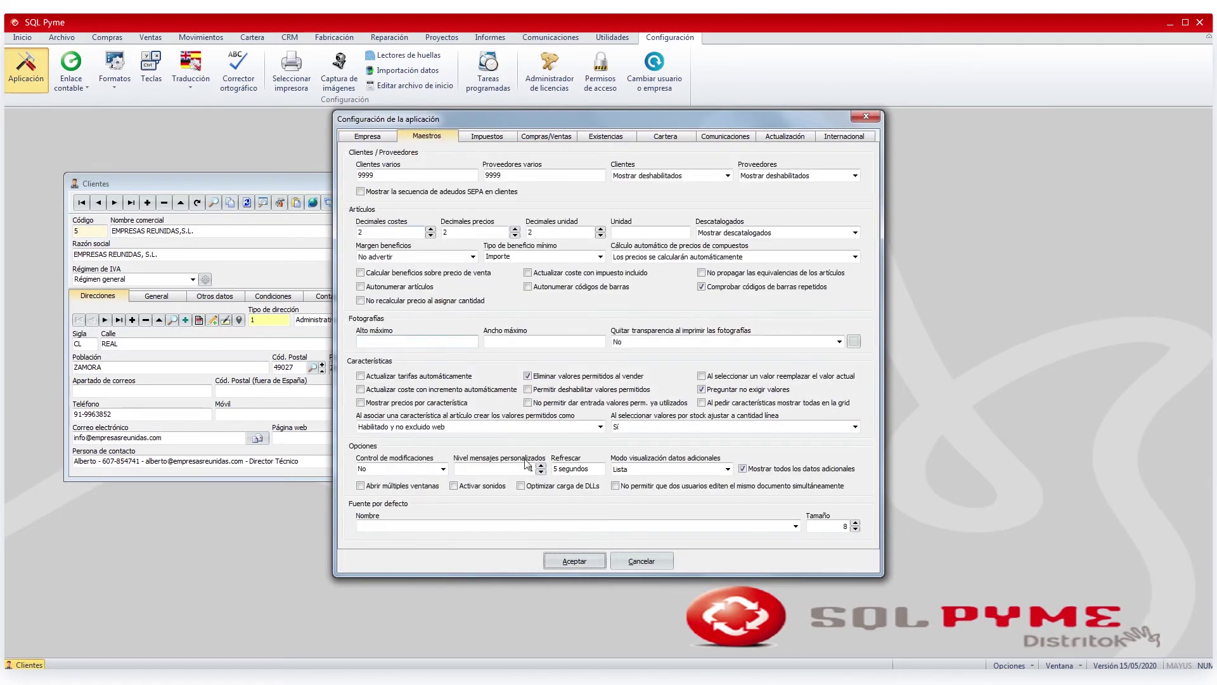
click(511, 468)
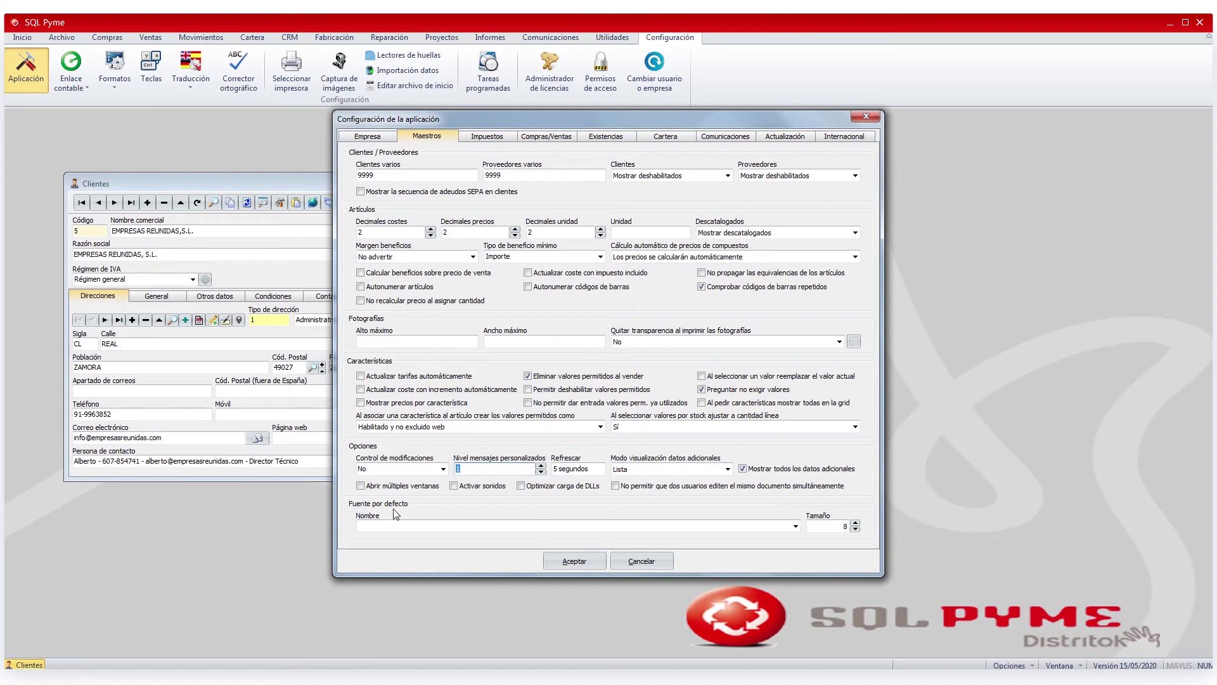
click(661, 561)
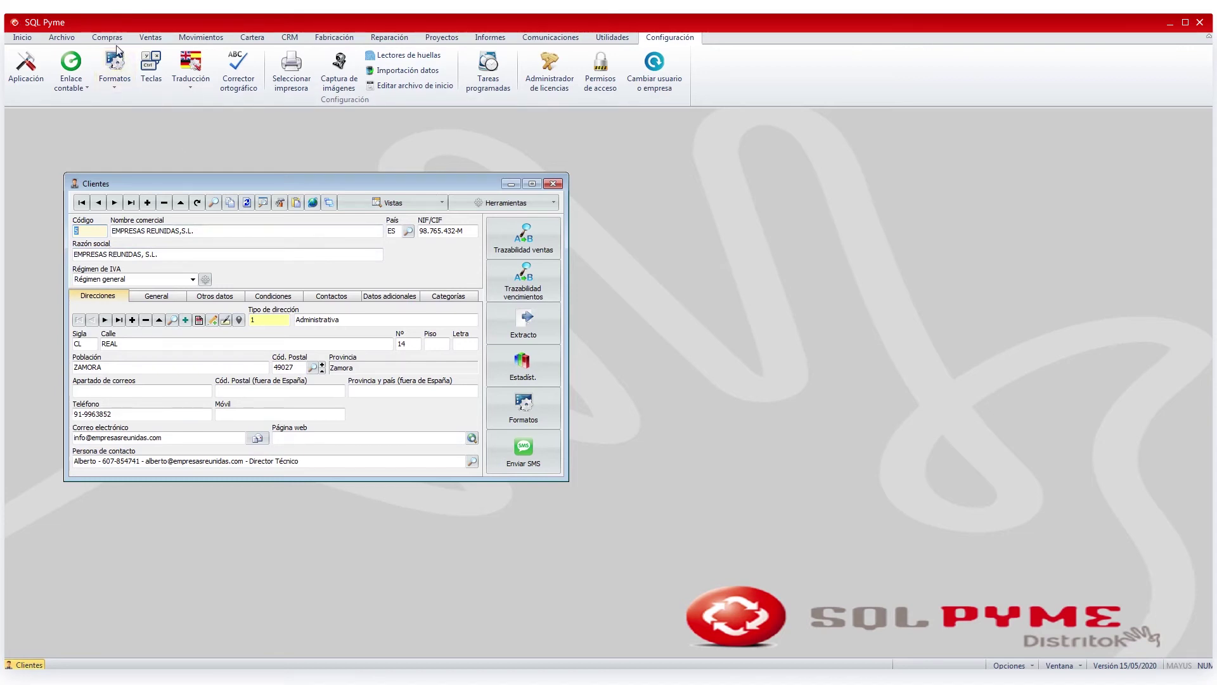
- Test the Error-mode message by starting a sales quotation with the customer code of EMPRESAS REUNIDAS,S.L., and dismiss the message
click(148, 39)
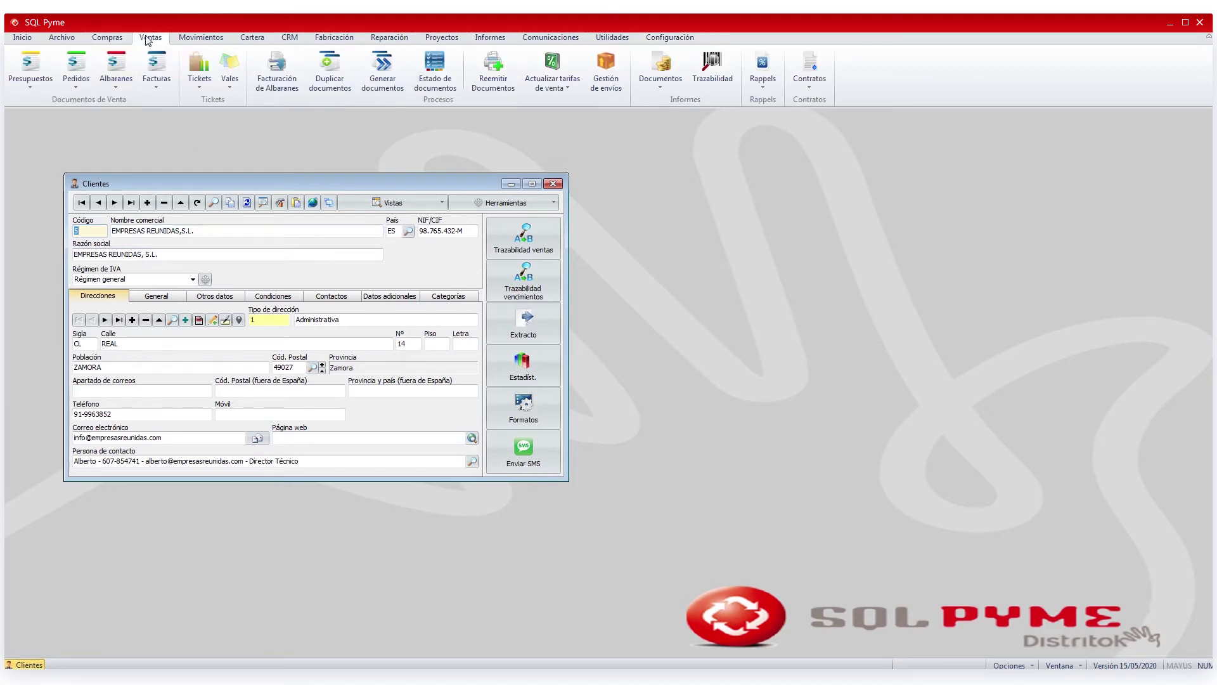
click(30, 63)
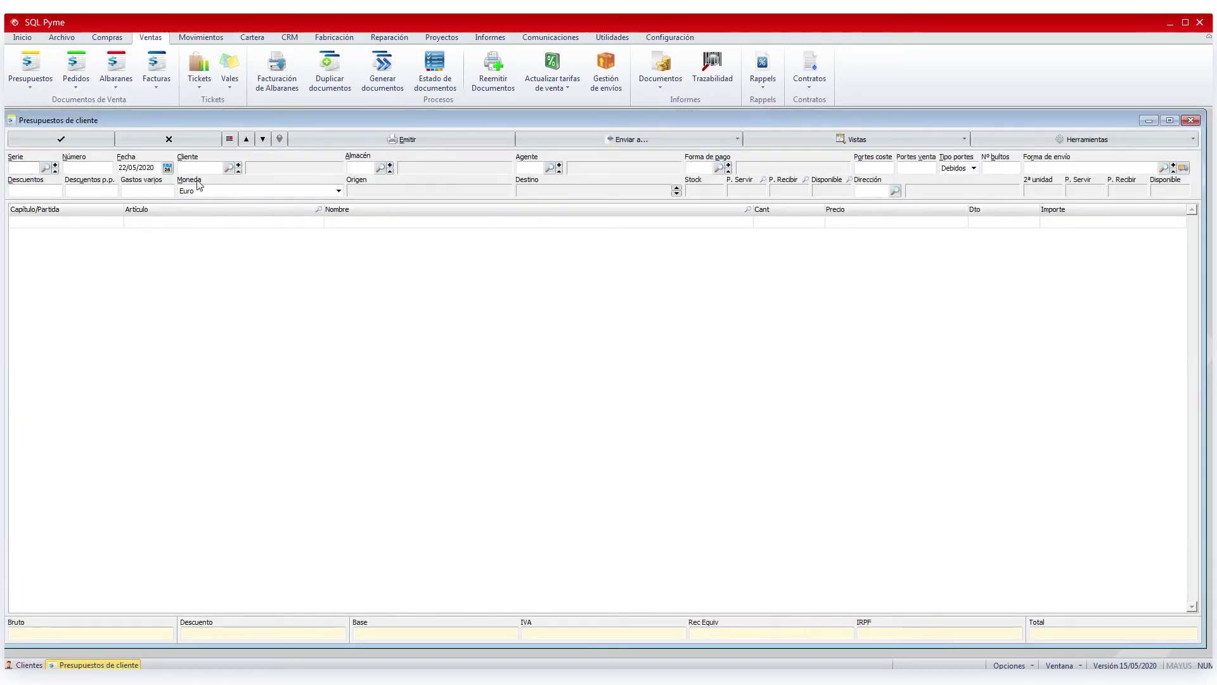
click(199, 168)
text(5)
key(Return)
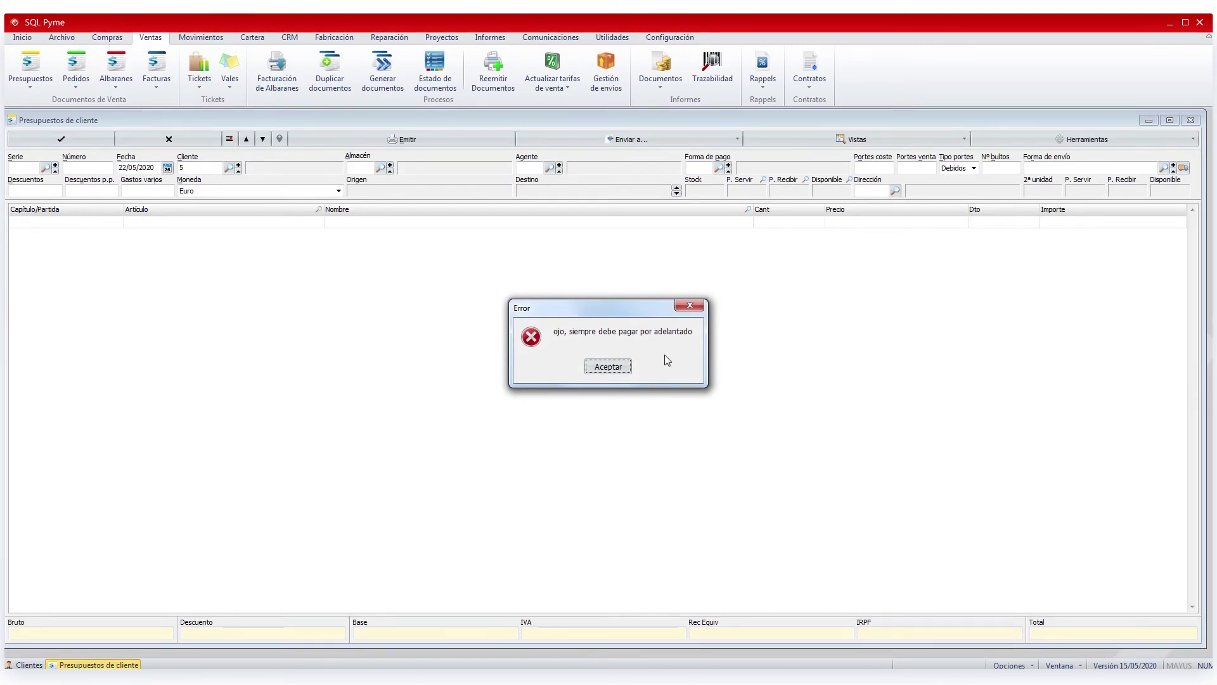
click(608, 366)
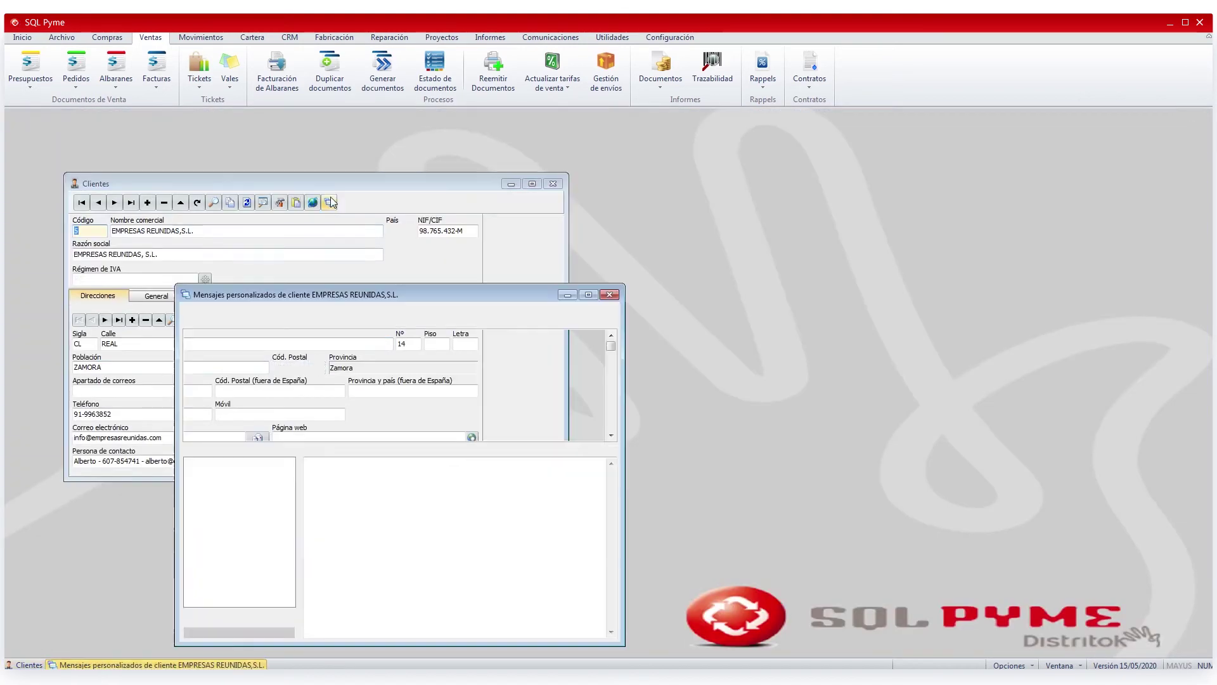
- Set the Modo of the customer's existing personalized message to Información and close the messages window
click(561, 347)
click(601, 347)
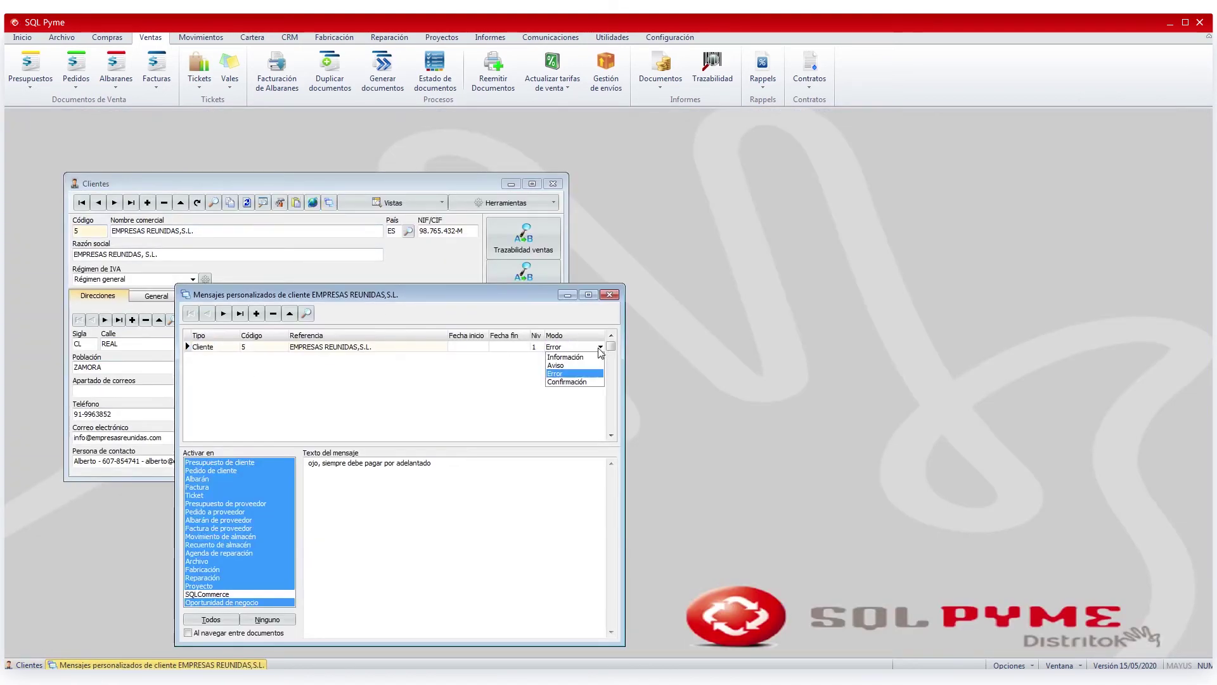
click(578, 358)
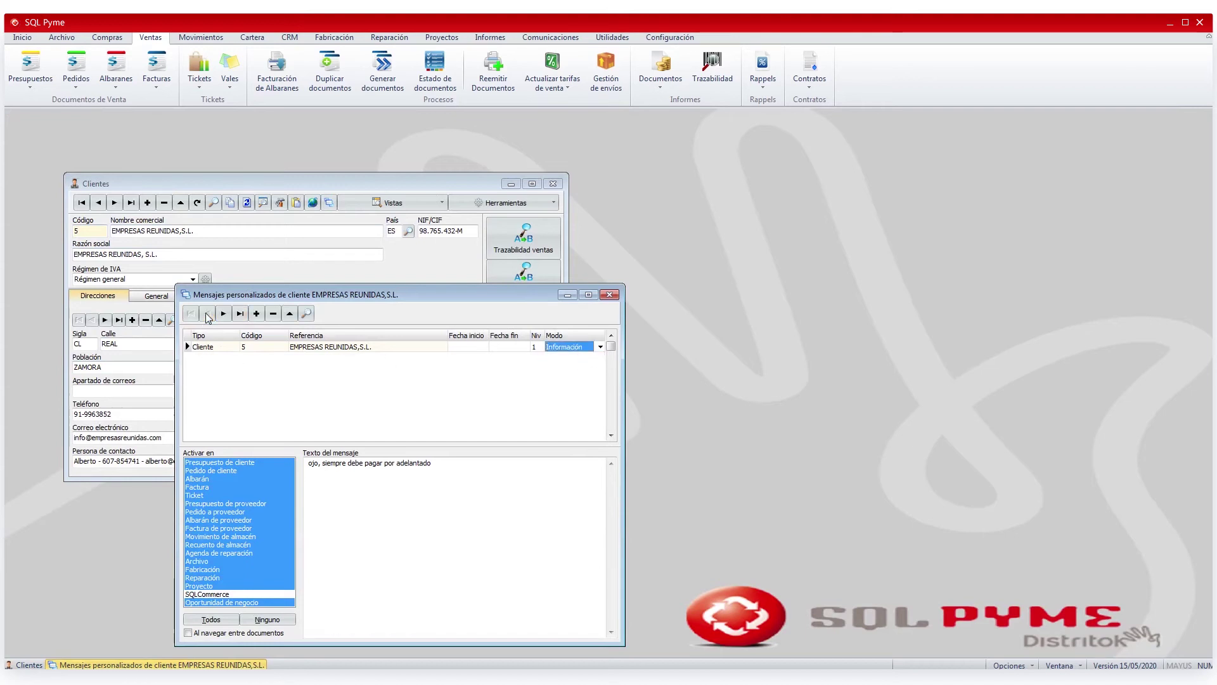
click(609, 294)
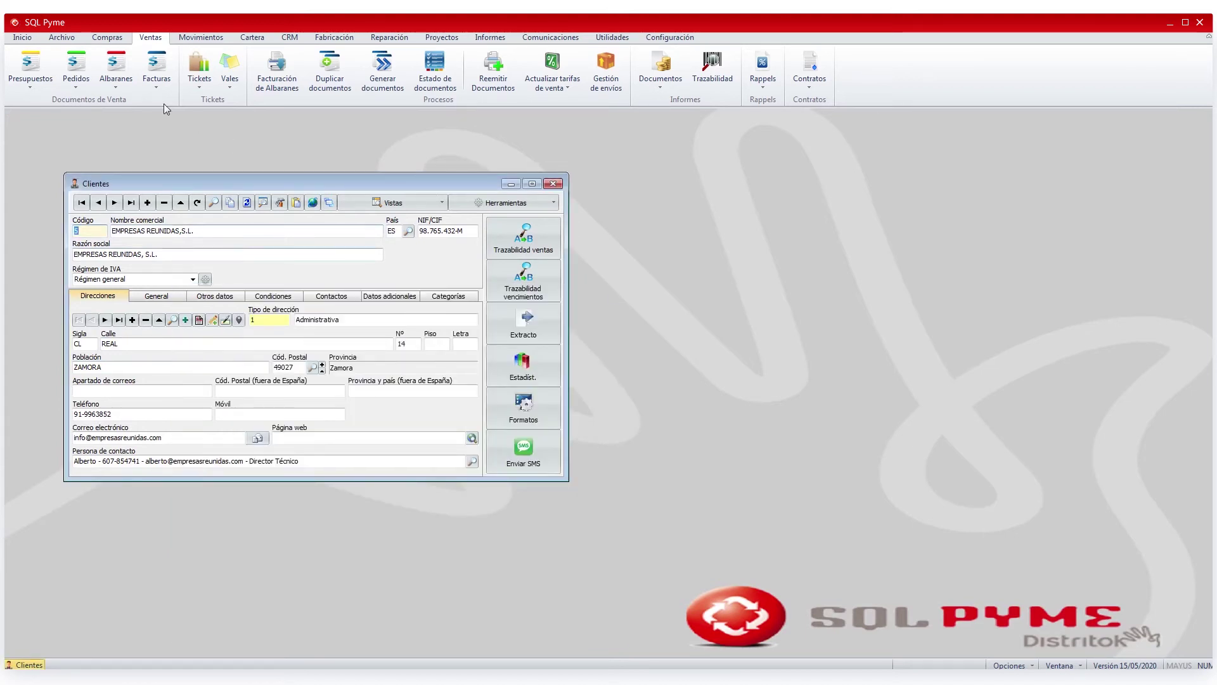
- Test the Información-mode message in a new sales quotation for EMPRESAS REUNIDAS,S.L., and close the quotation without saving it
click(43, 70)
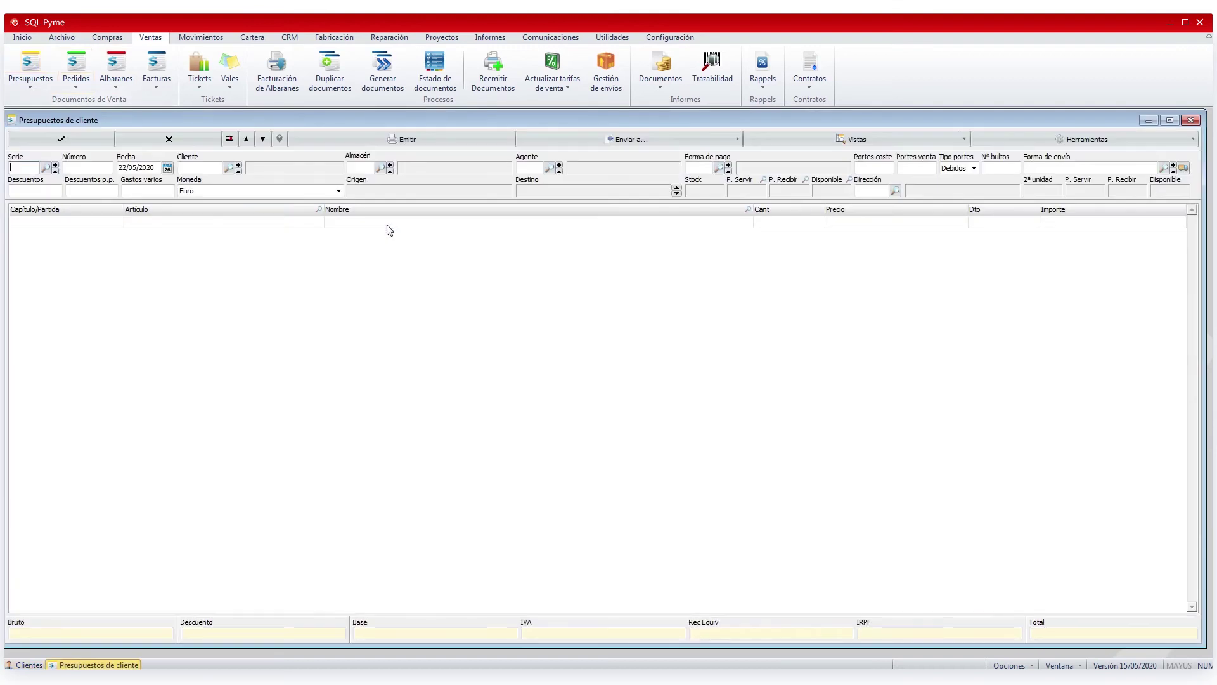
click(193, 168)
text(5)
key(Tab)
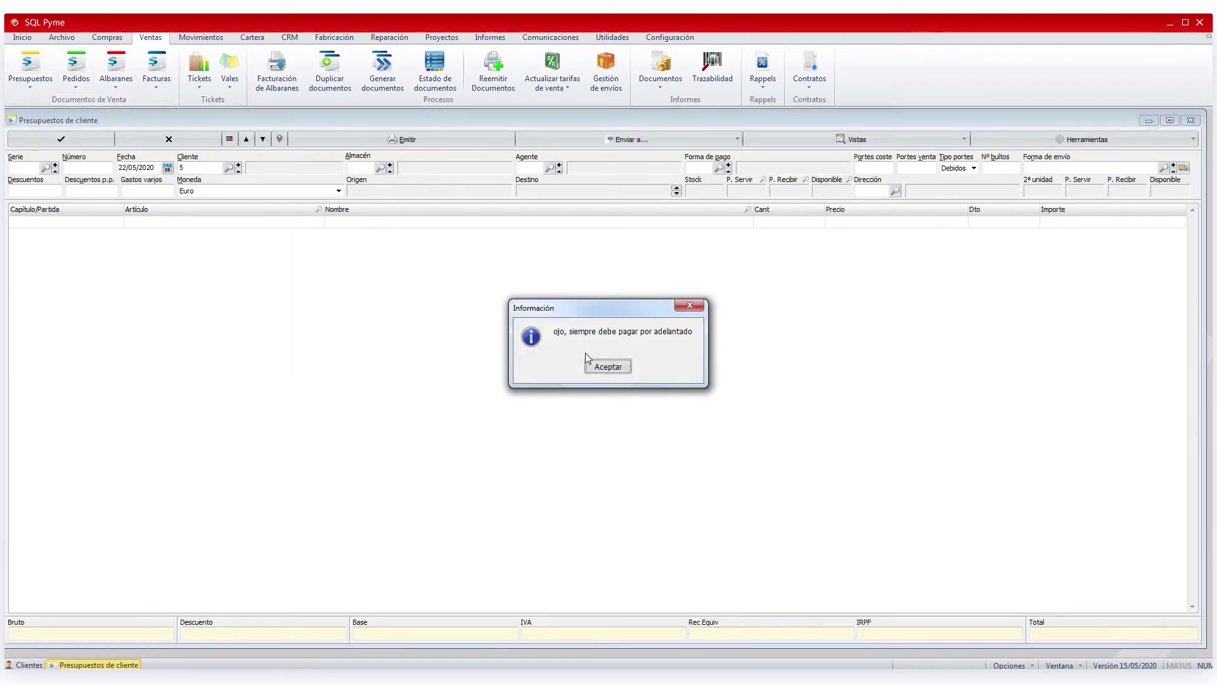
click(600, 369)
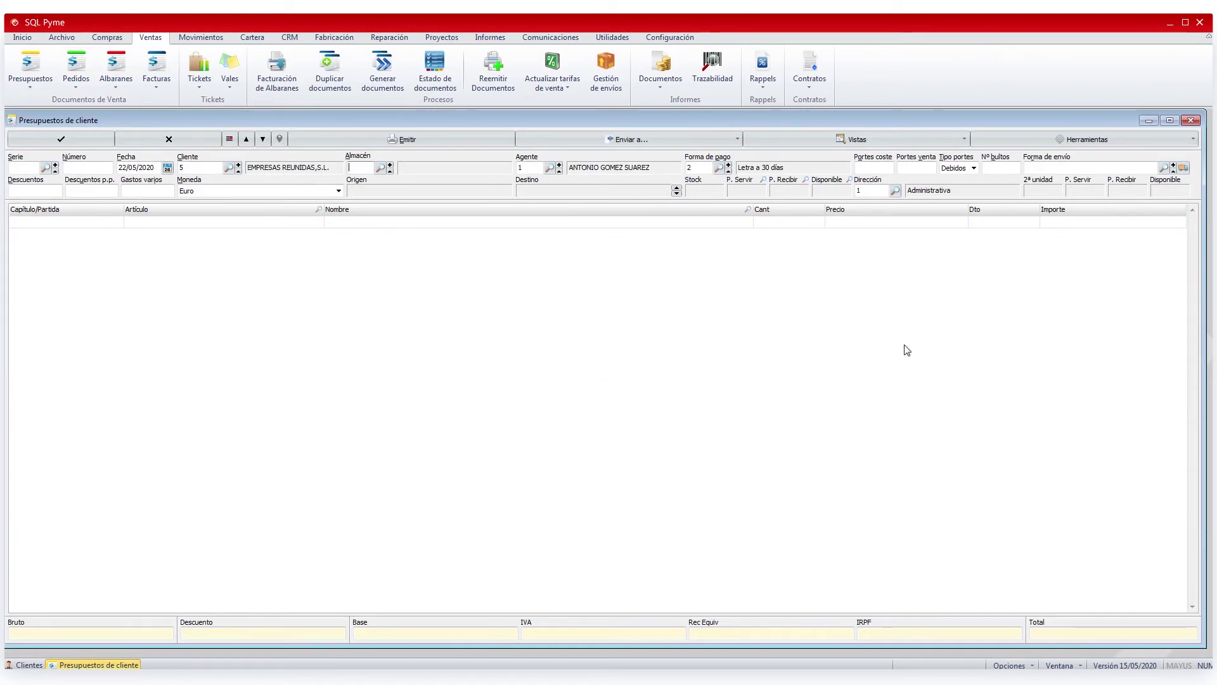
click(1190, 120)
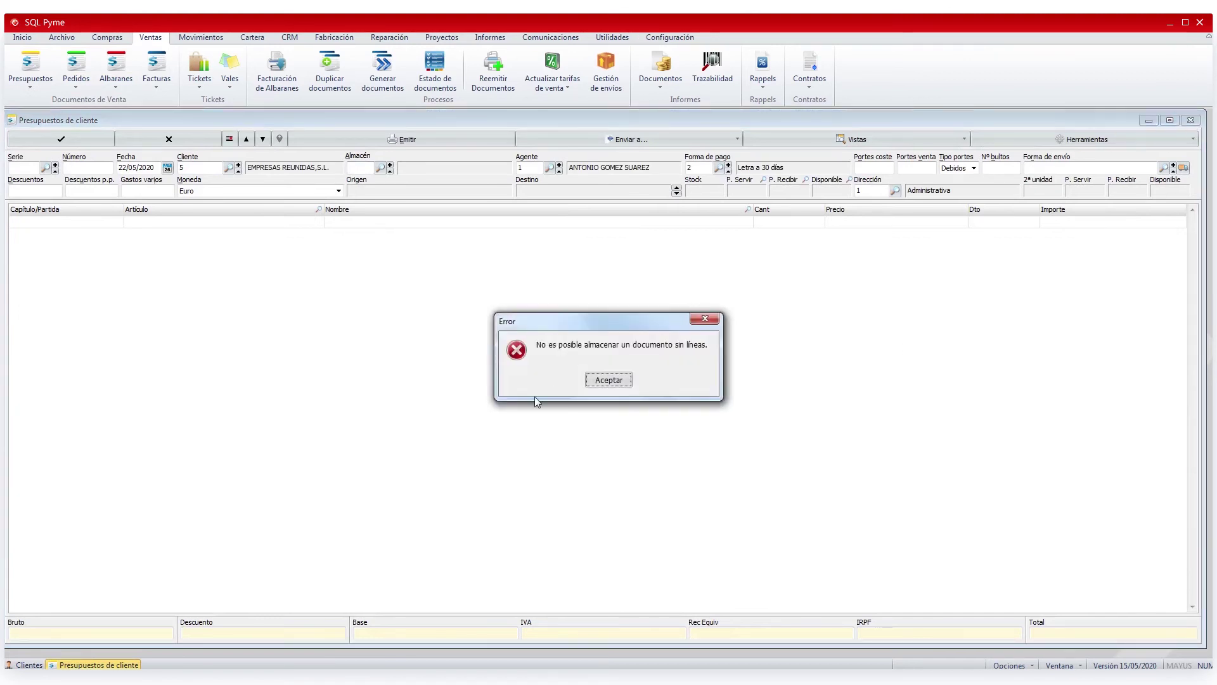
click(609, 380)
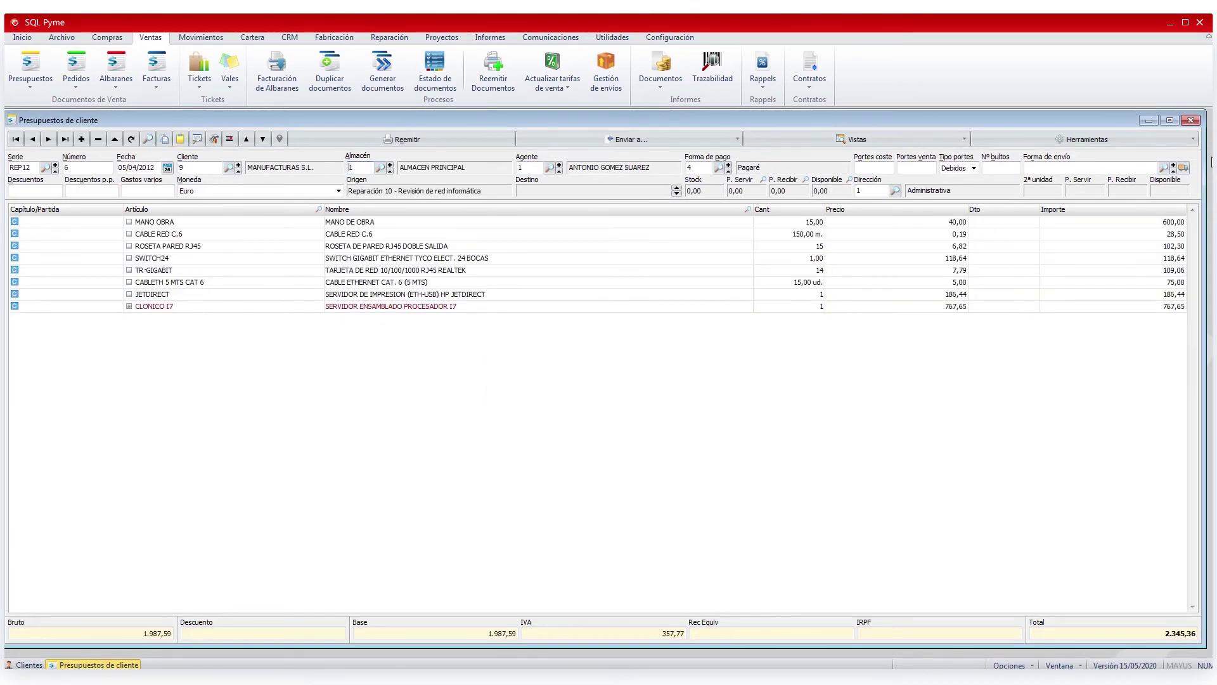
click(1190, 120)
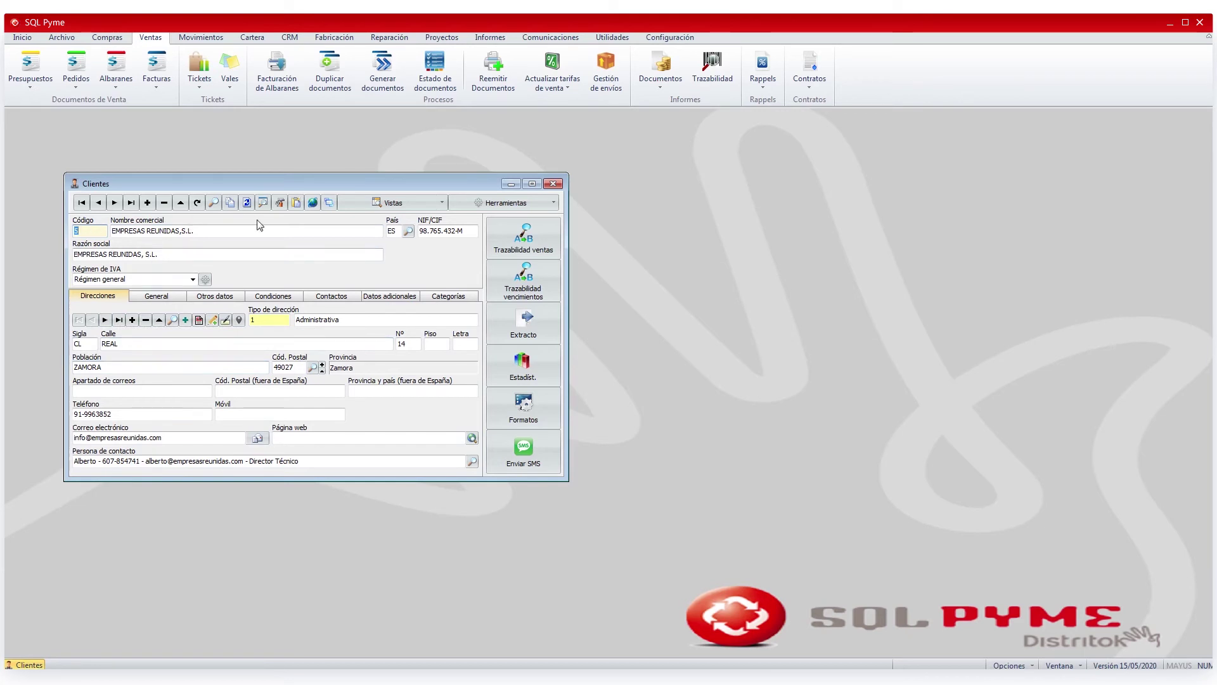
- Go to the customer's last address, view the address selection list and close it without choosing
click(106, 321)
click(118, 320)
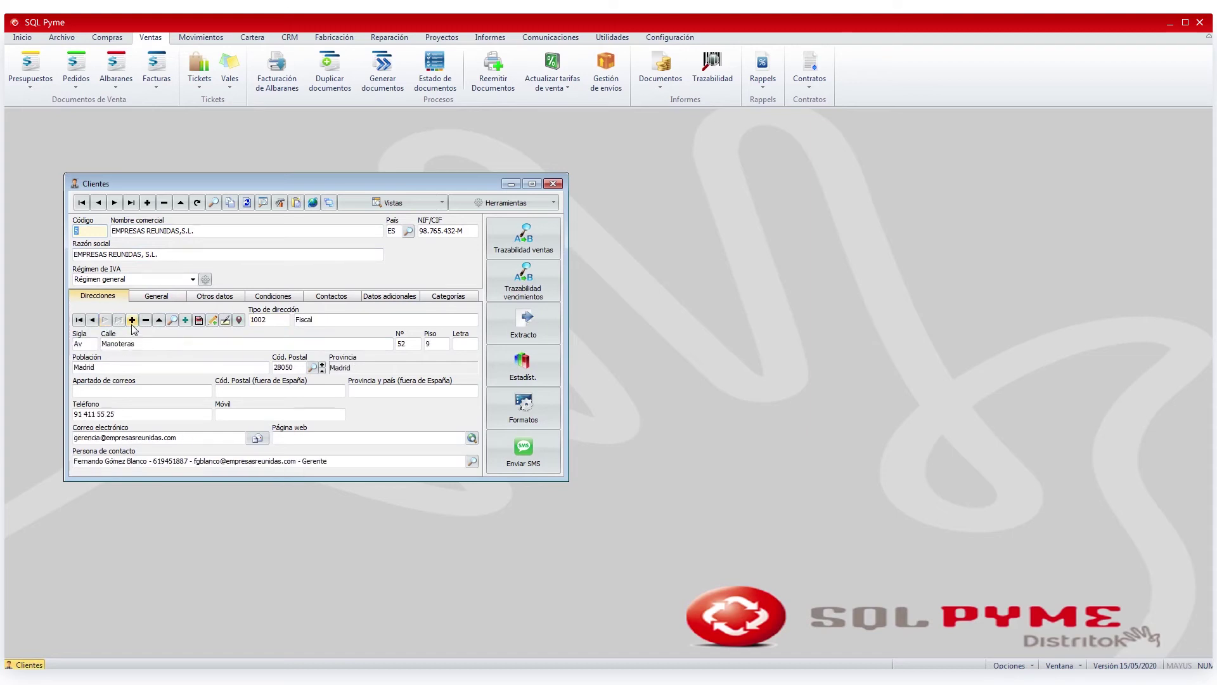
click(172, 321)
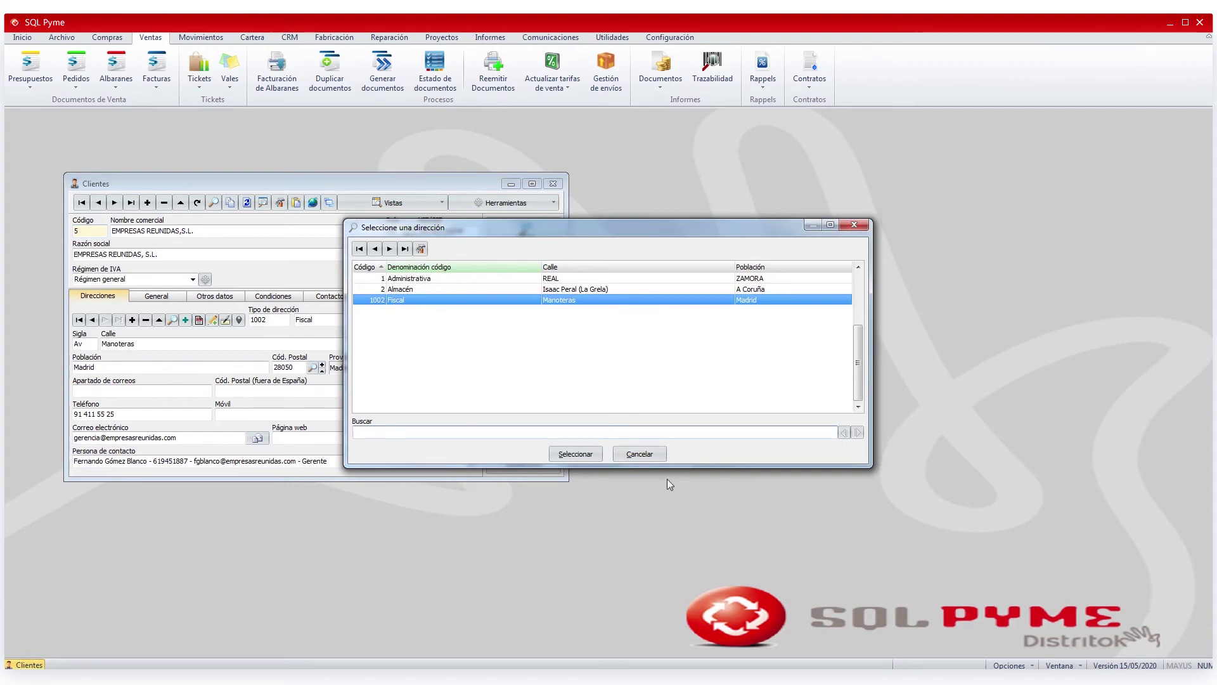
click(648, 456)
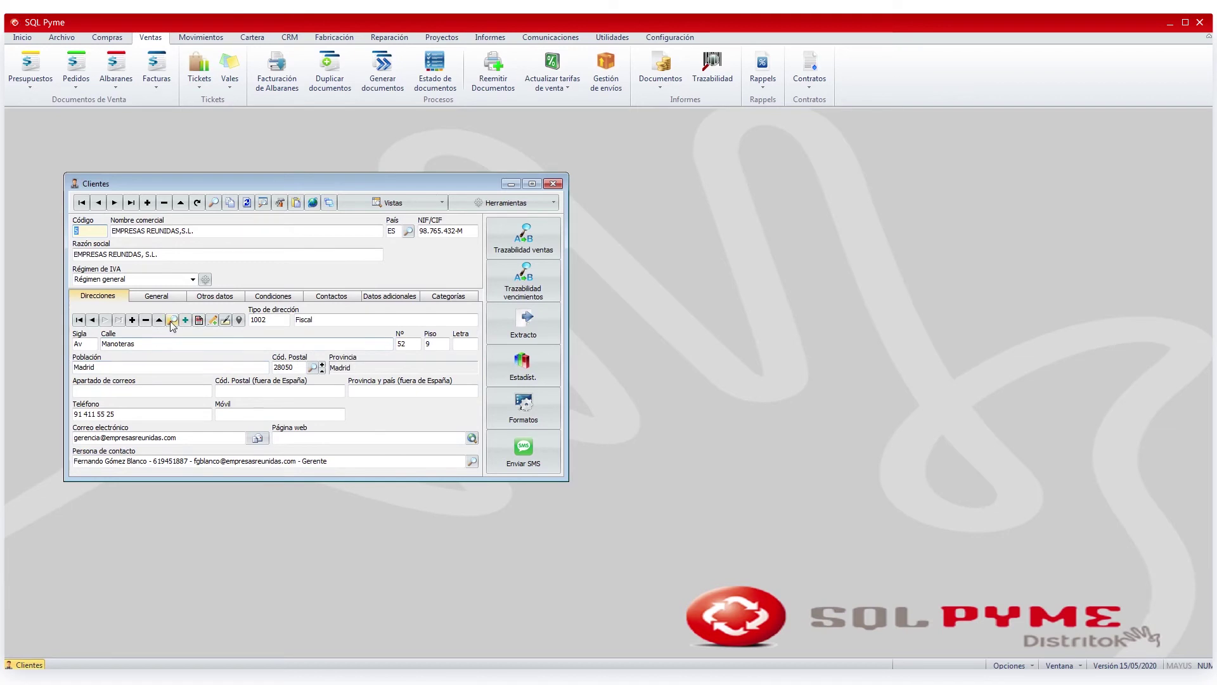
- Select the Fiscal address on Manoteras from the customer's address list
click(172, 321)
click(476, 290)
click(454, 301)
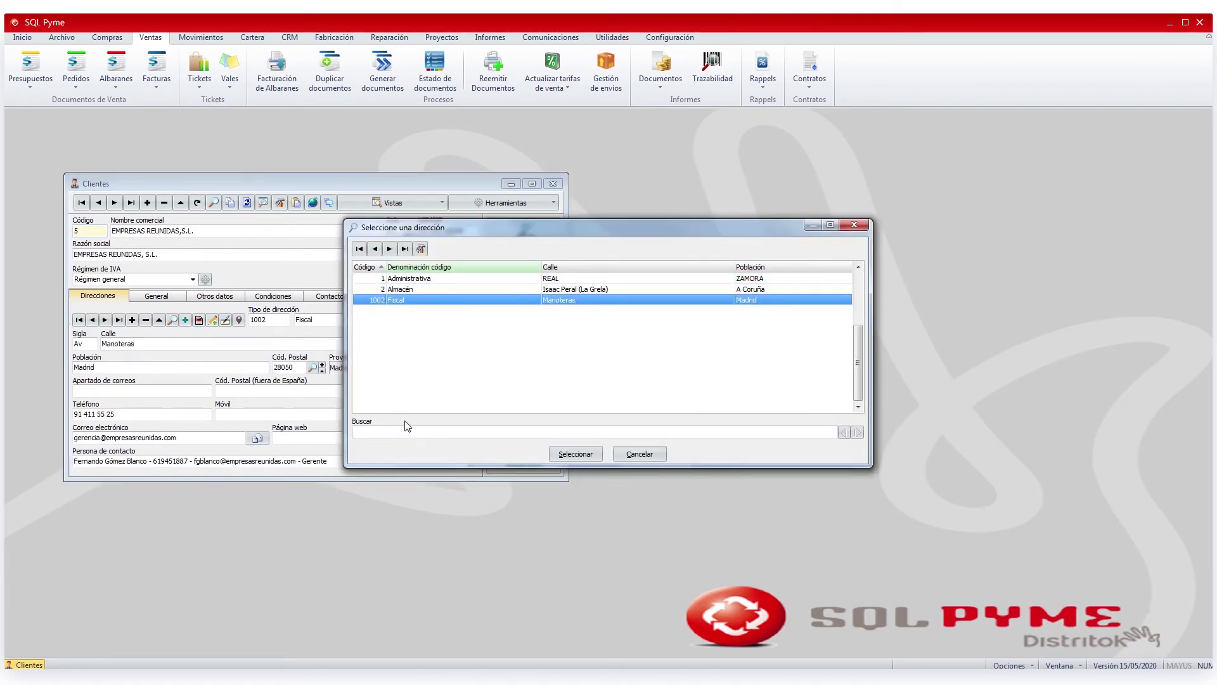
click(576, 454)
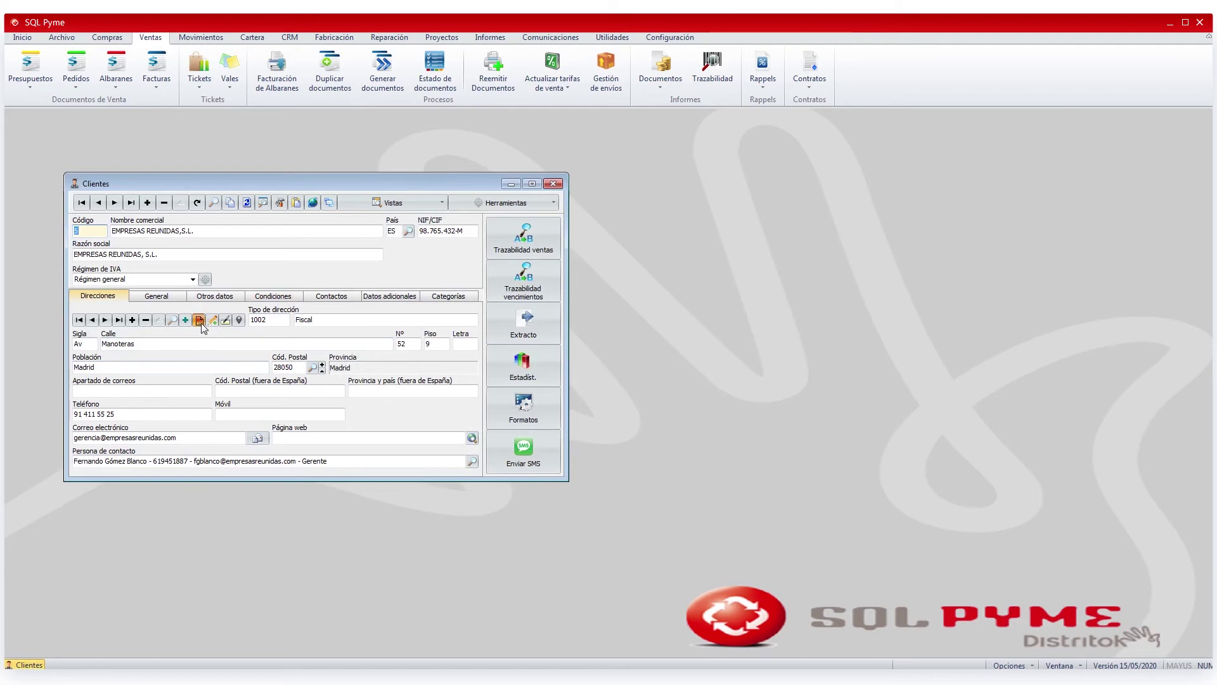
- Preview the Almacén, Administrativa and Fiscal addresses from the address list and close the list without selecting
click(205, 343)
click(172, 321)
click(431, 289)
click(436, 279)
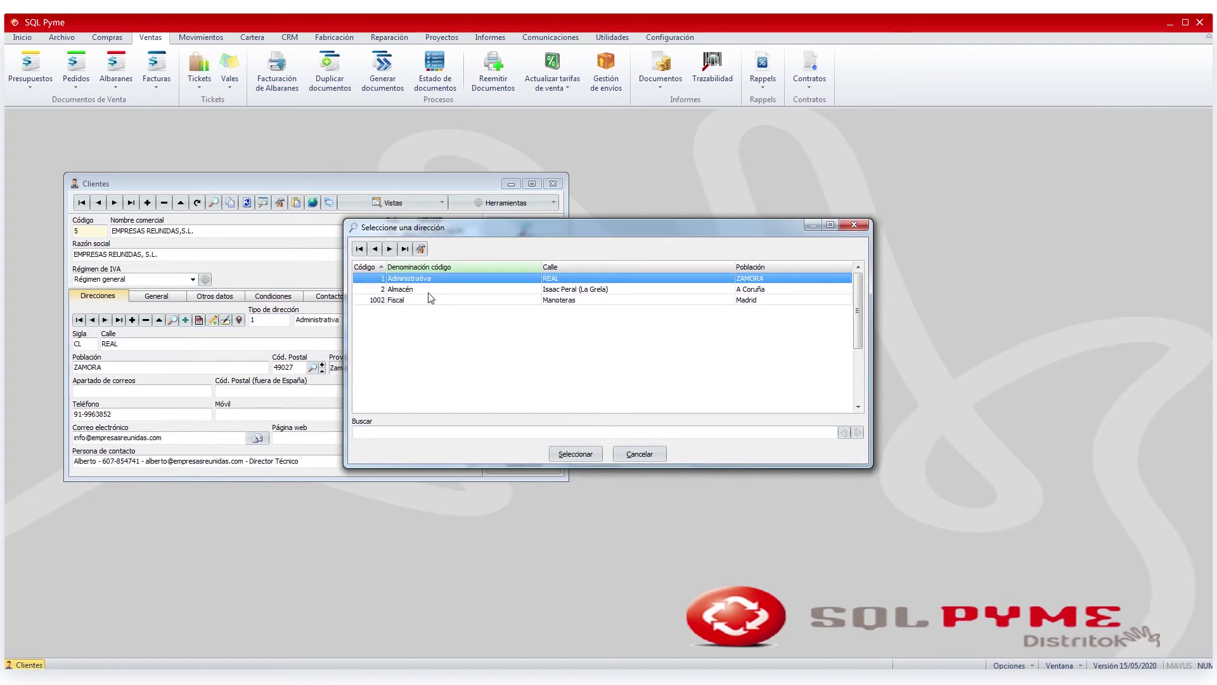
click(431, 299)
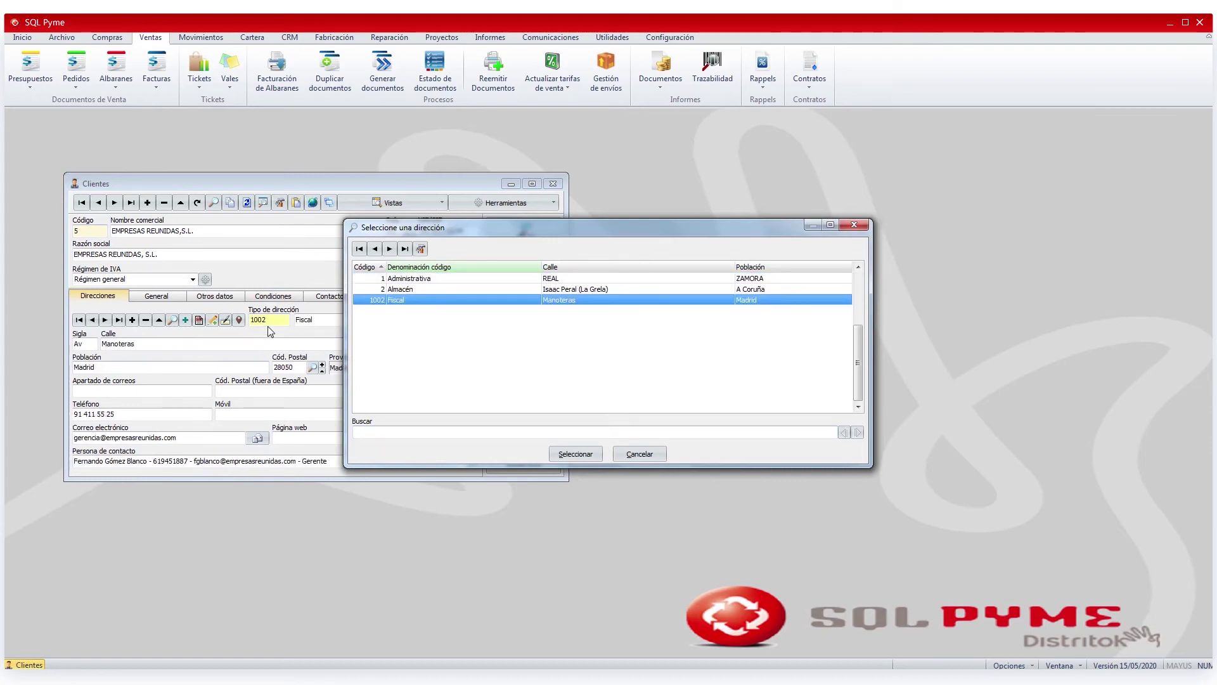
click(640, 454)
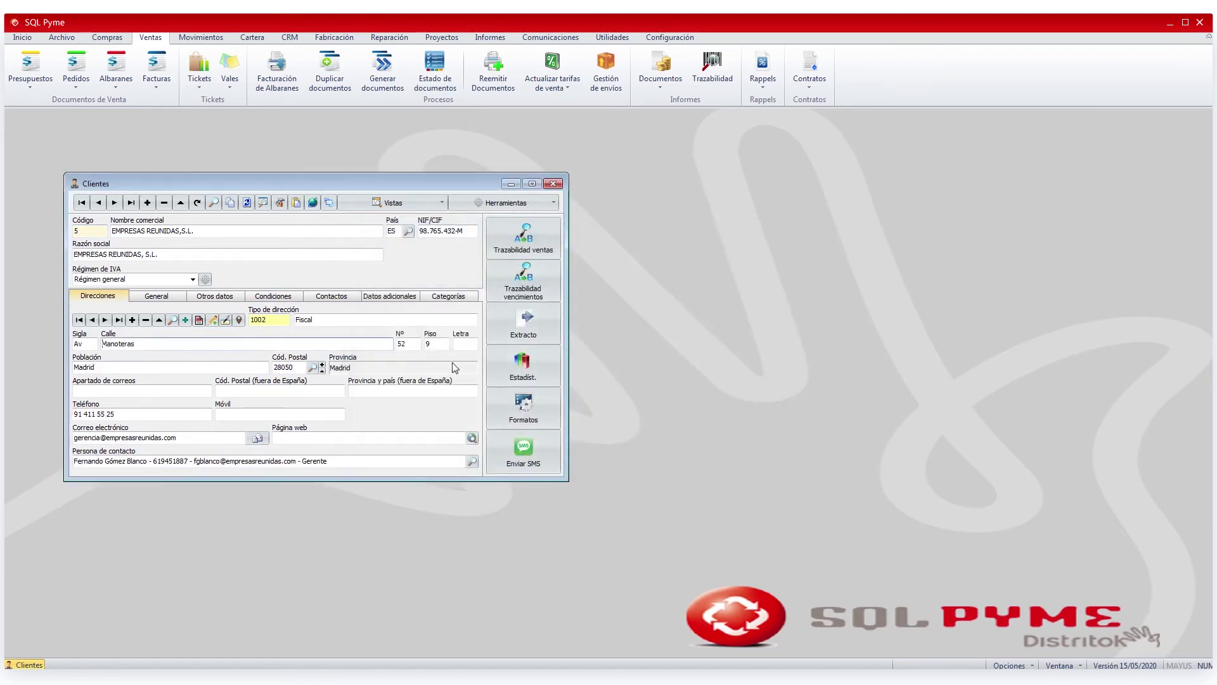
- View the additional data of the Fiscal address and close it without entering anything
click(213, 321)
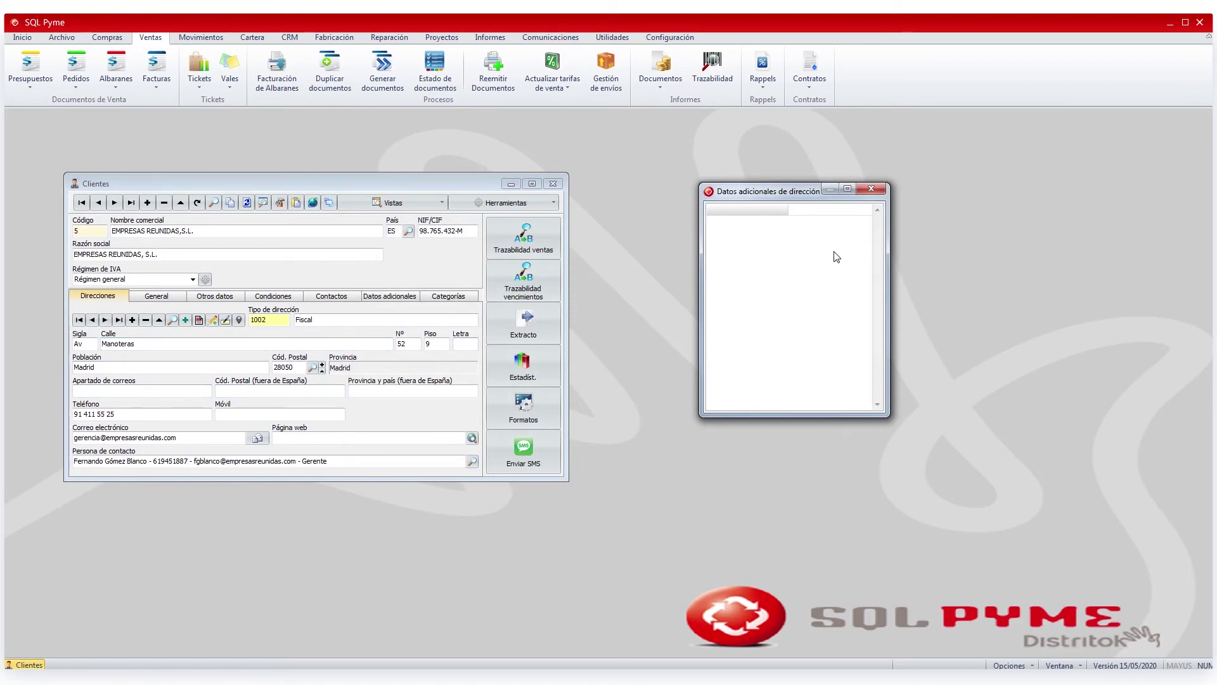
click(871, 190)
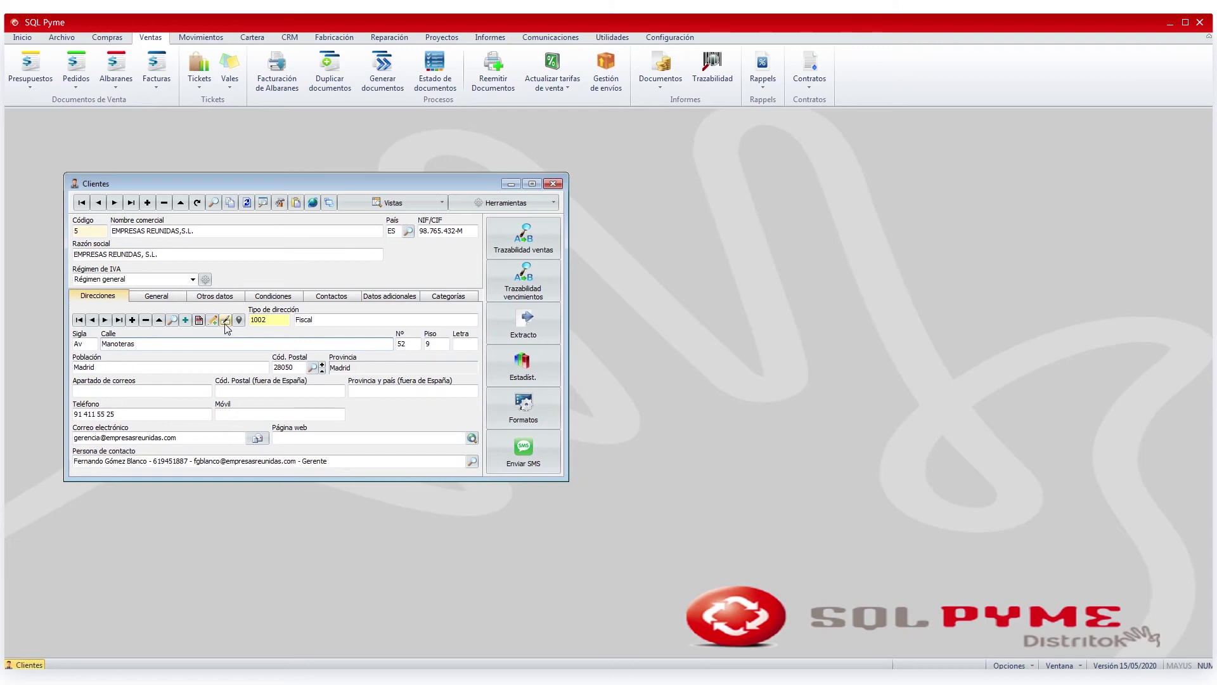
- View the Fiscal address's FacturaE configuration, close it unchanged, and assign the location found on the map to the address
click(225, 322)
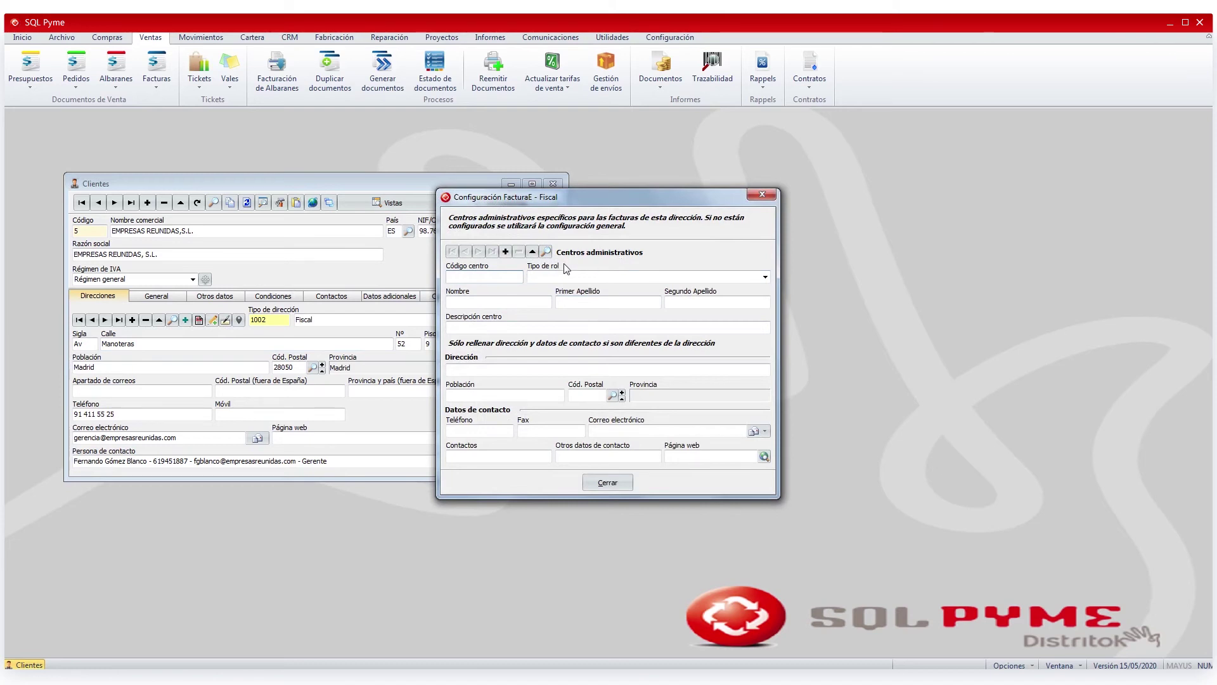
click(605, 488)
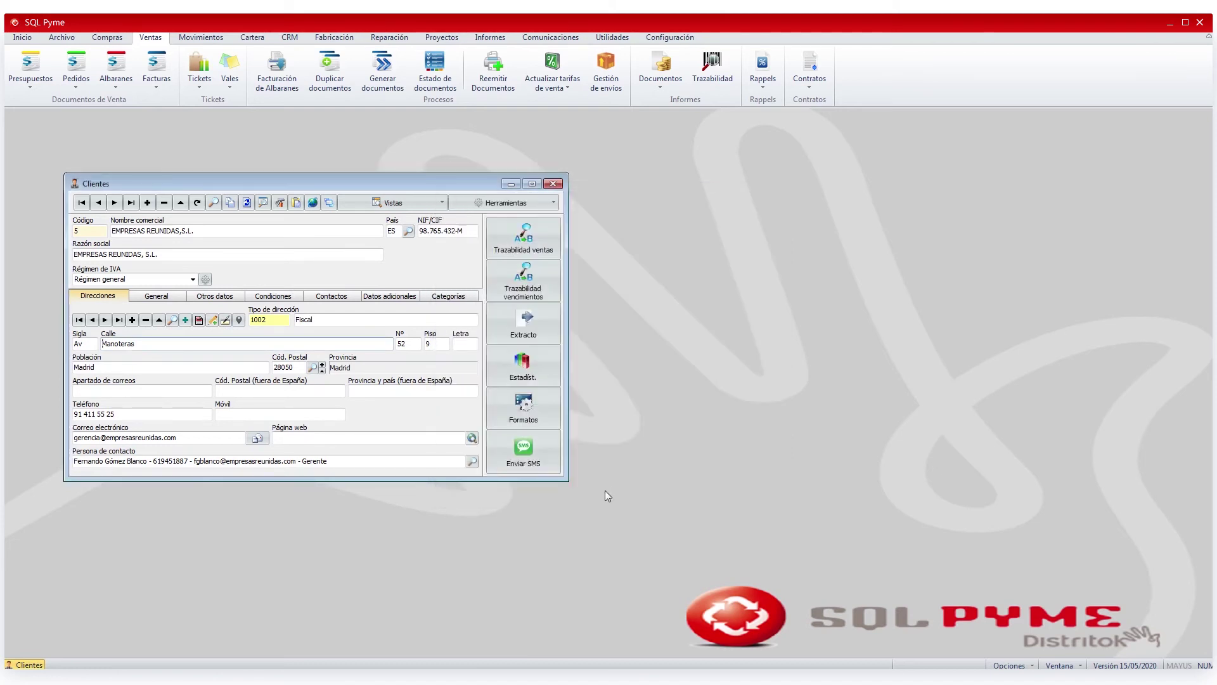
click(240, 320)
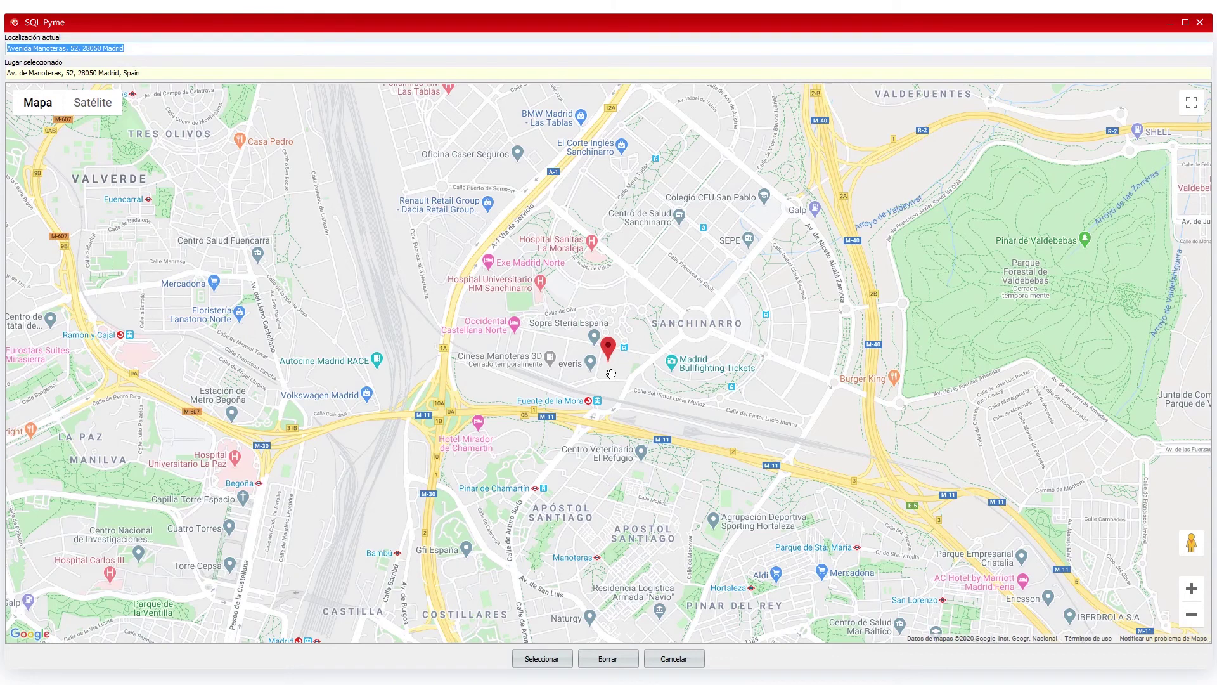
click(539, 659)
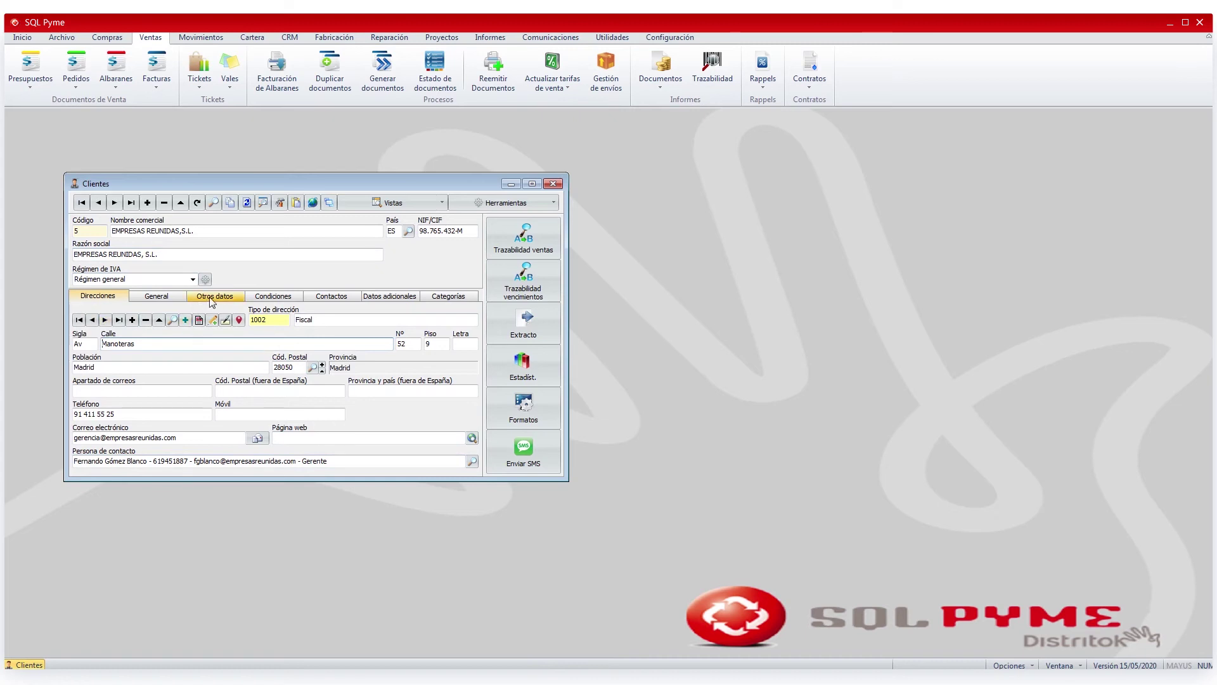
- In the customer's contacts, mark the visit dated 15/04/2012 as pending and then mark it as done again
click(328, 297)
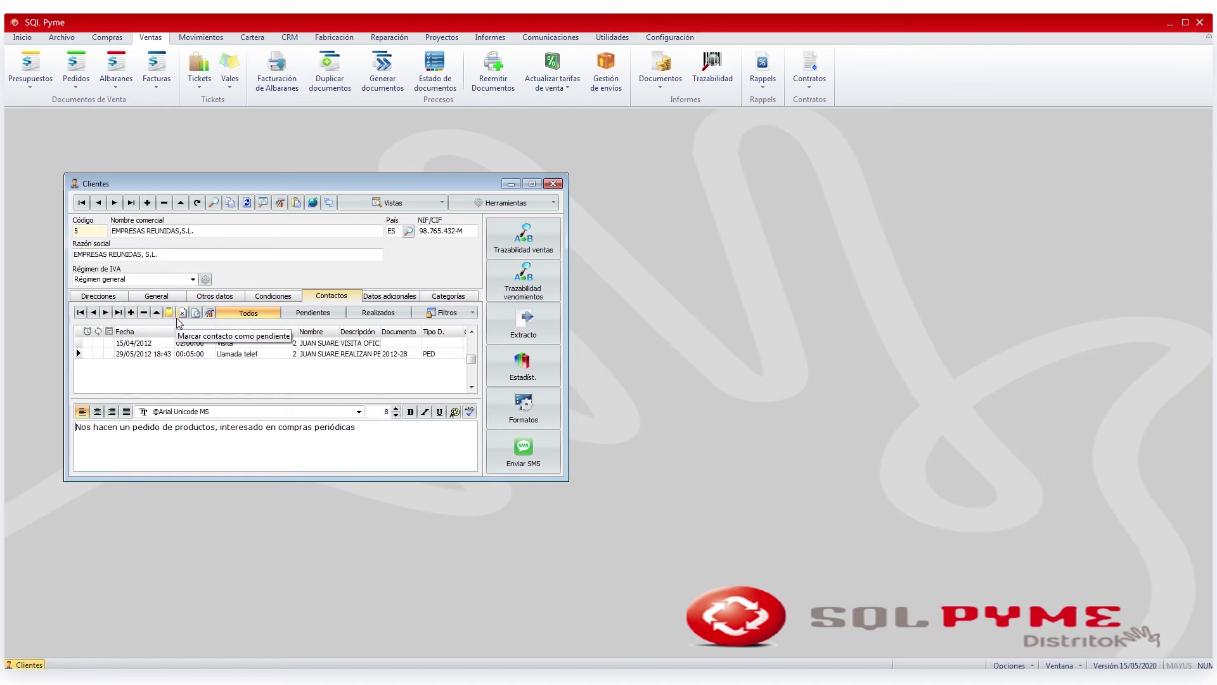
click(191, 343)
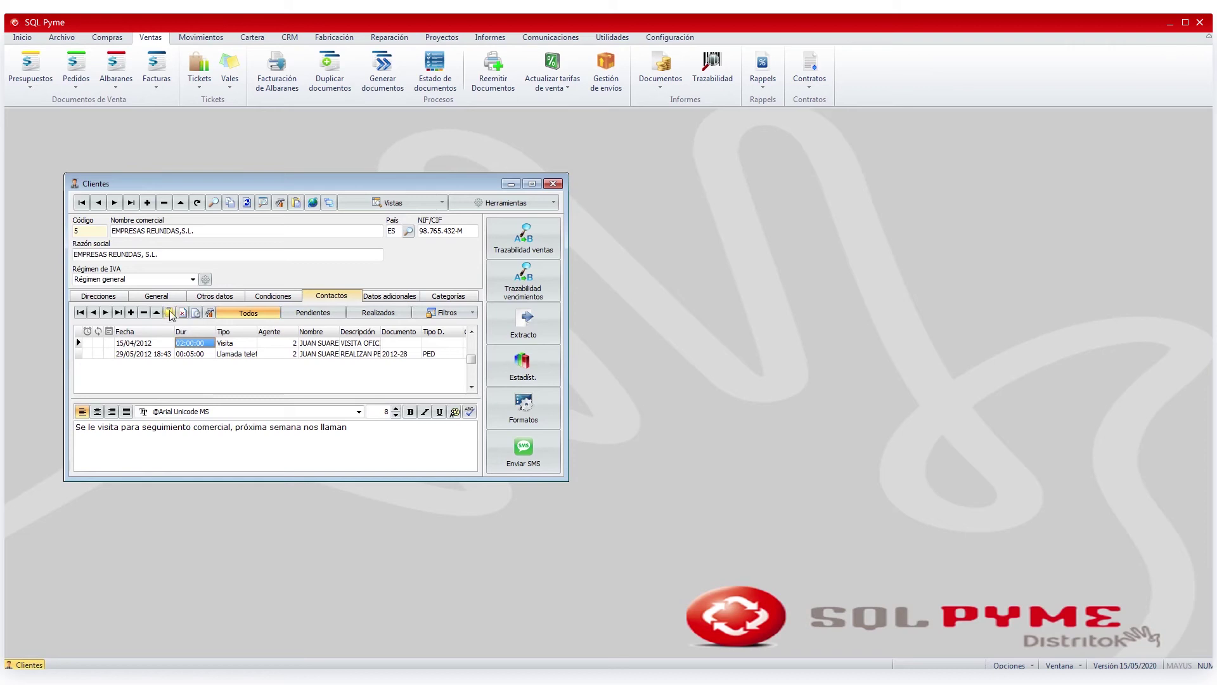
click(163, 344)
click(194, 347)
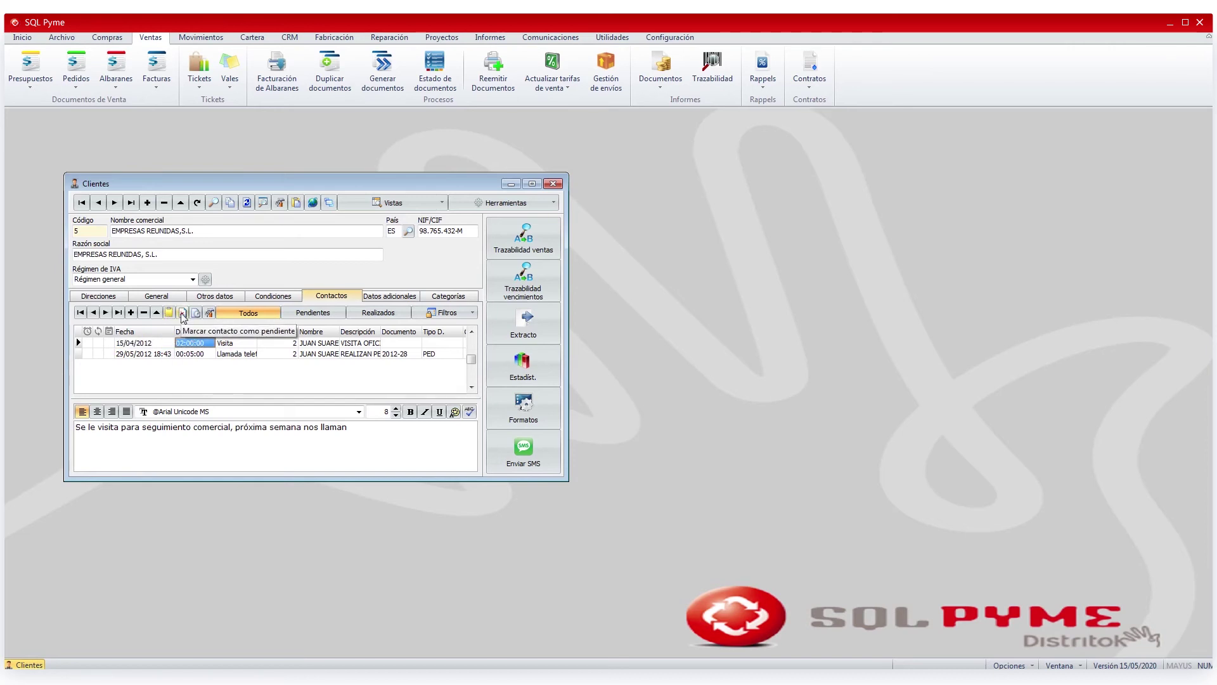
click(183, 317)
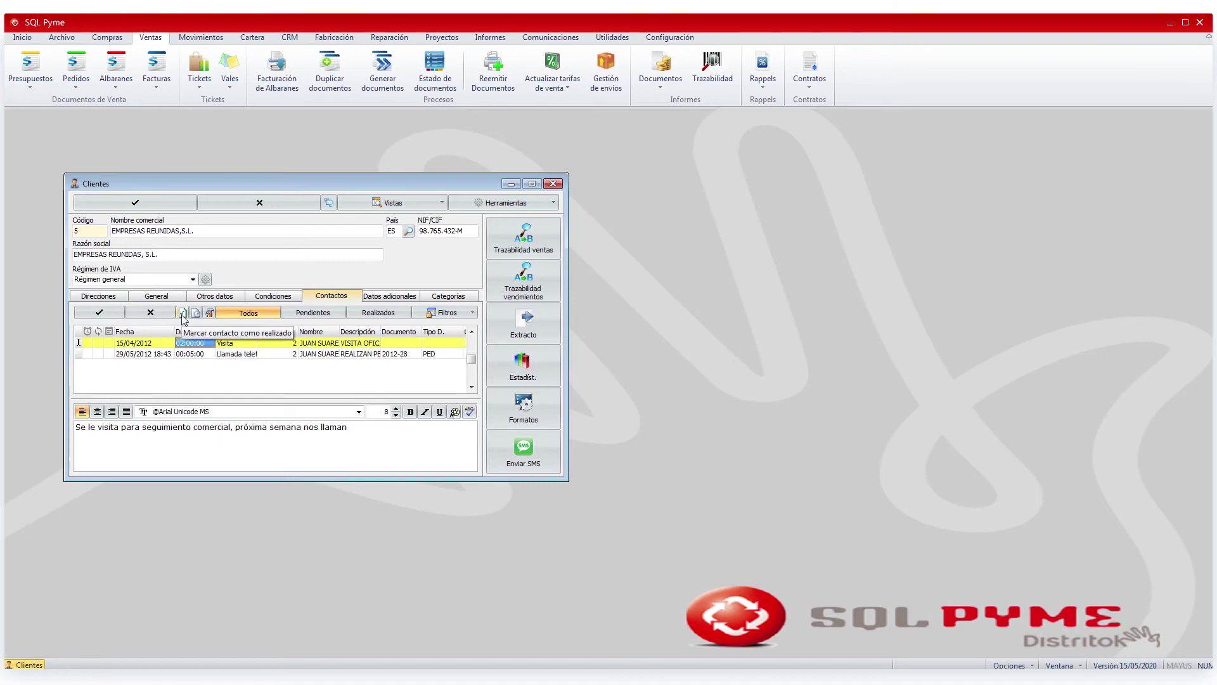
click(183, 312)
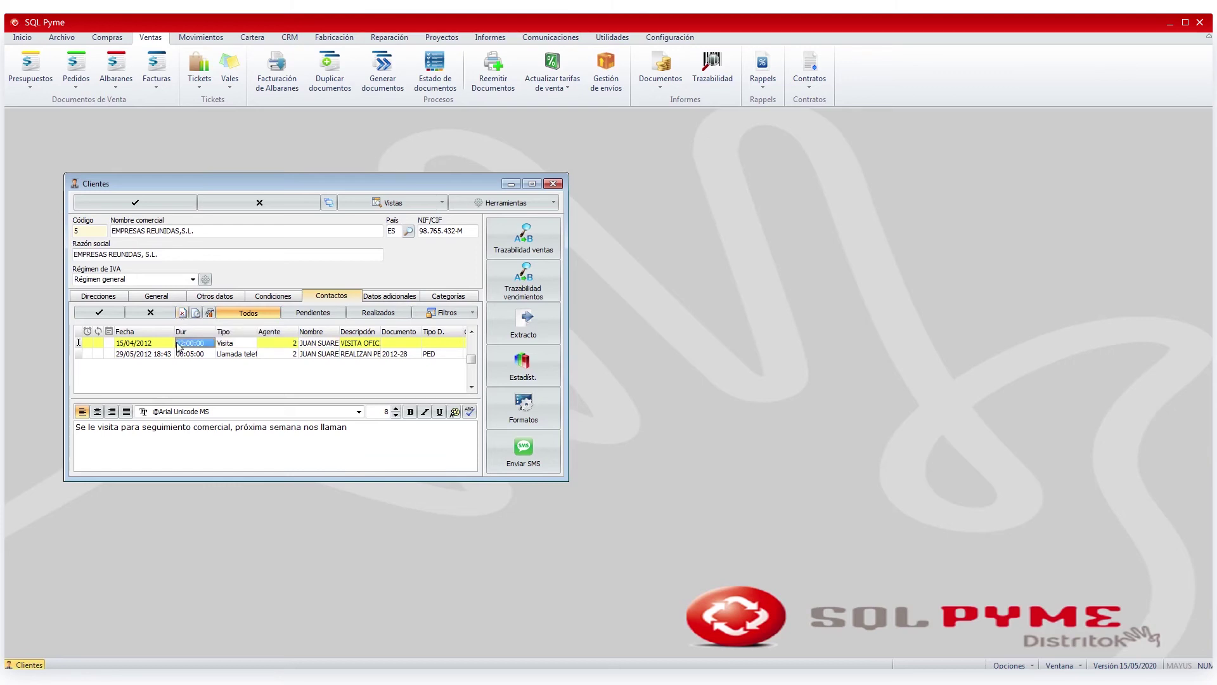
- Start the call timer for the 15/04/2012 contact, end the call to record its duration, and close the customer record
click(196, 316)
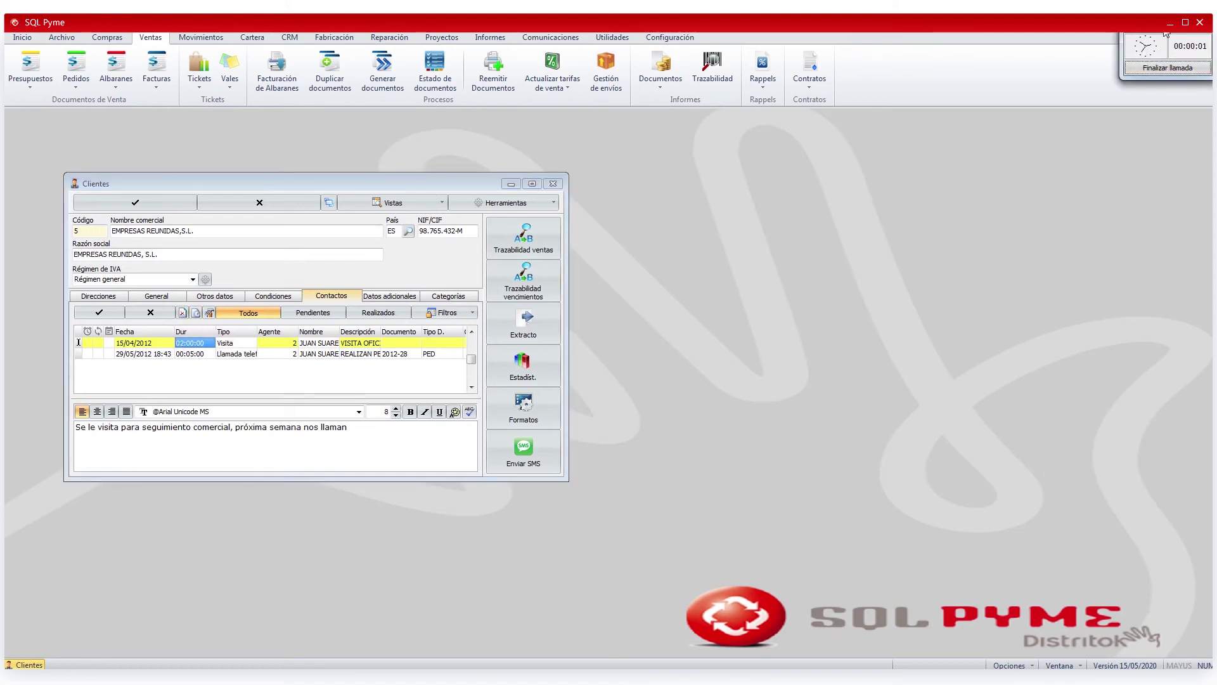
drag(1099, 49, 626, 288)
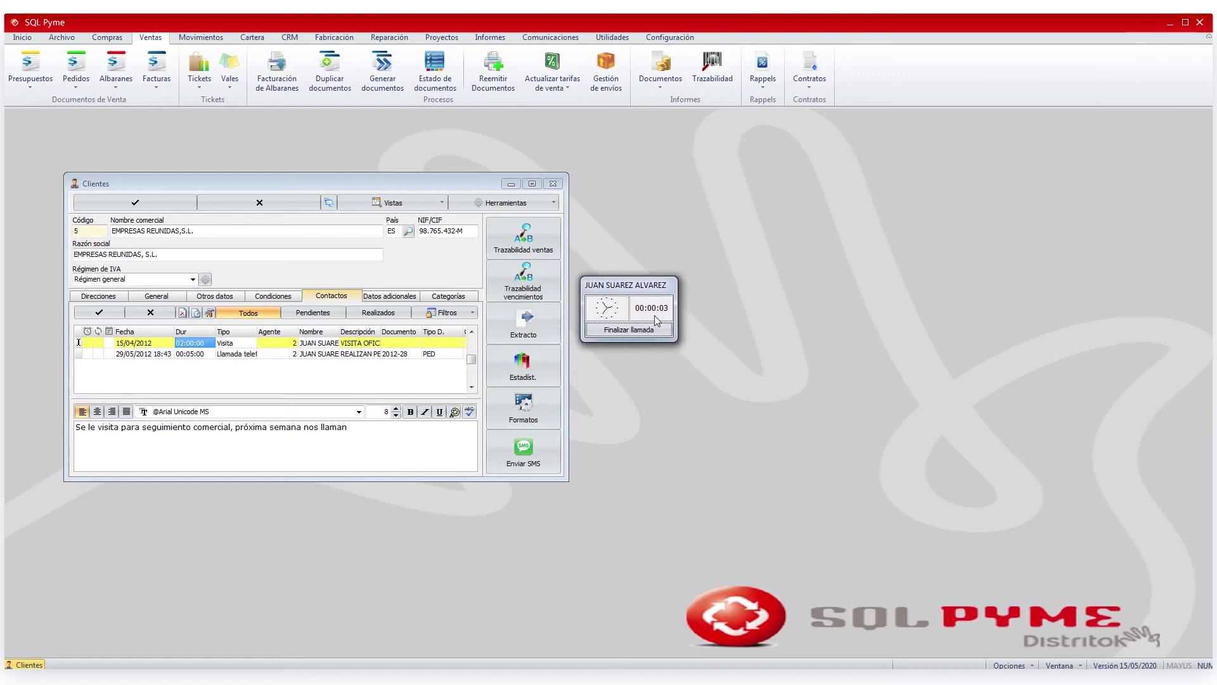
click(629, 329)
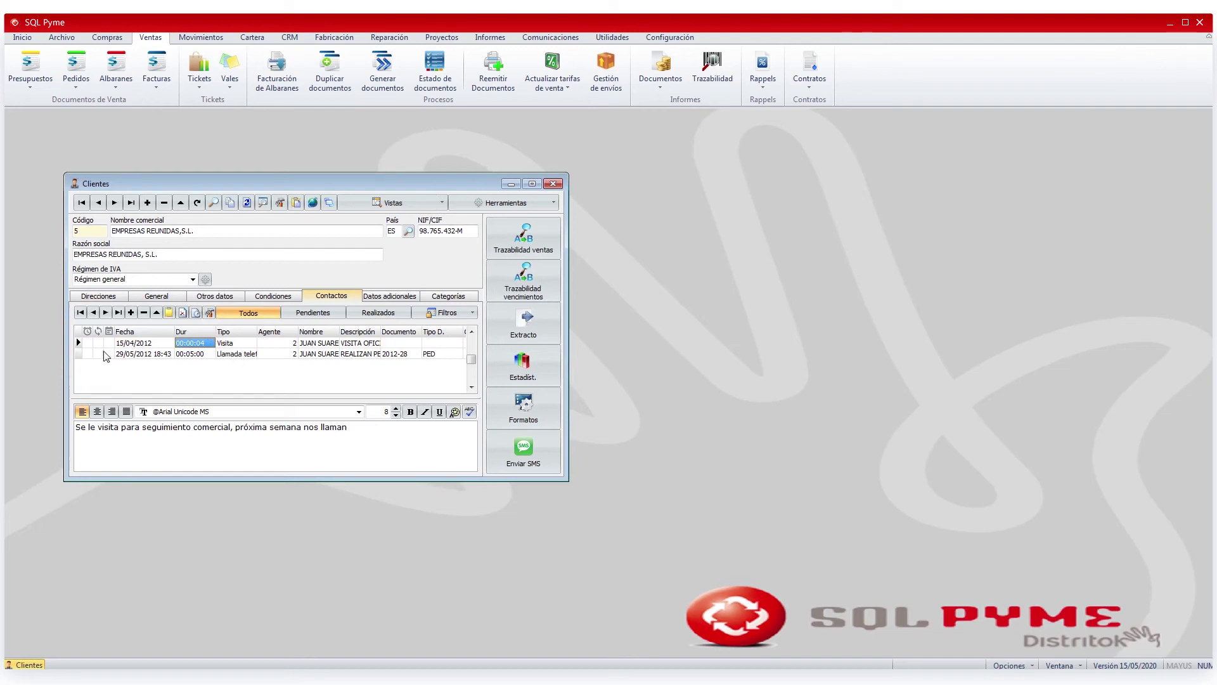
click(550, 184)
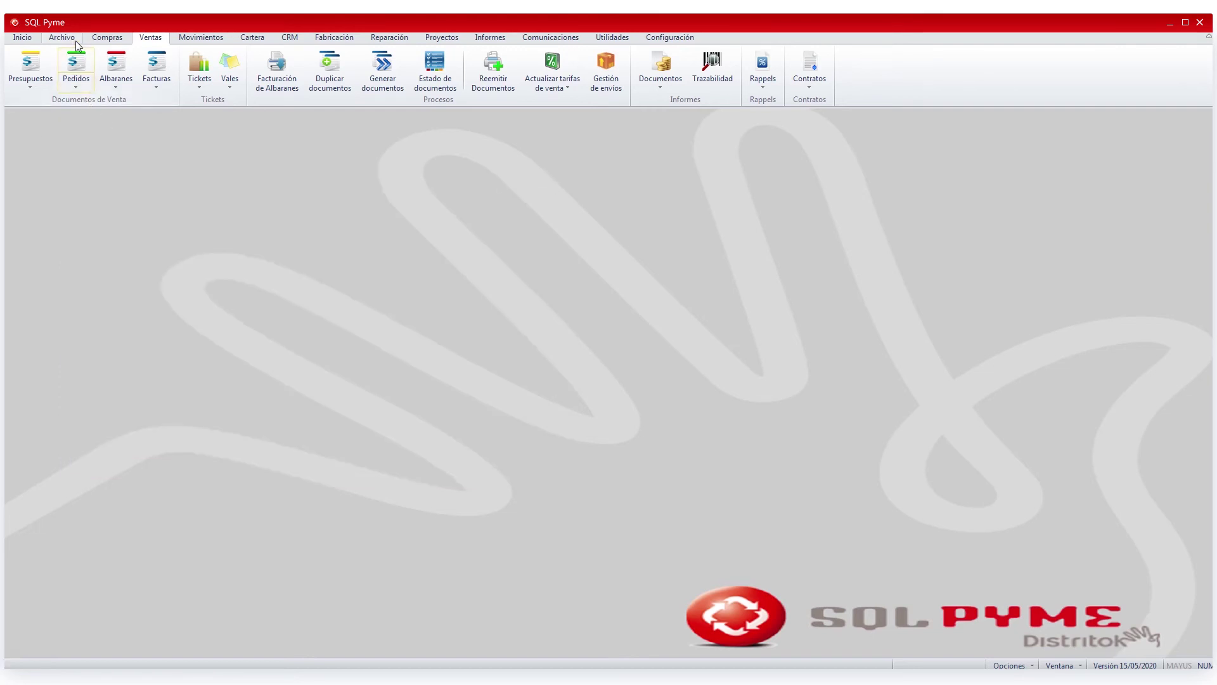
- Open the CRM contact agenda and view the options for generating and linking a document to a contact
click(298, 37)
click(21, 64)
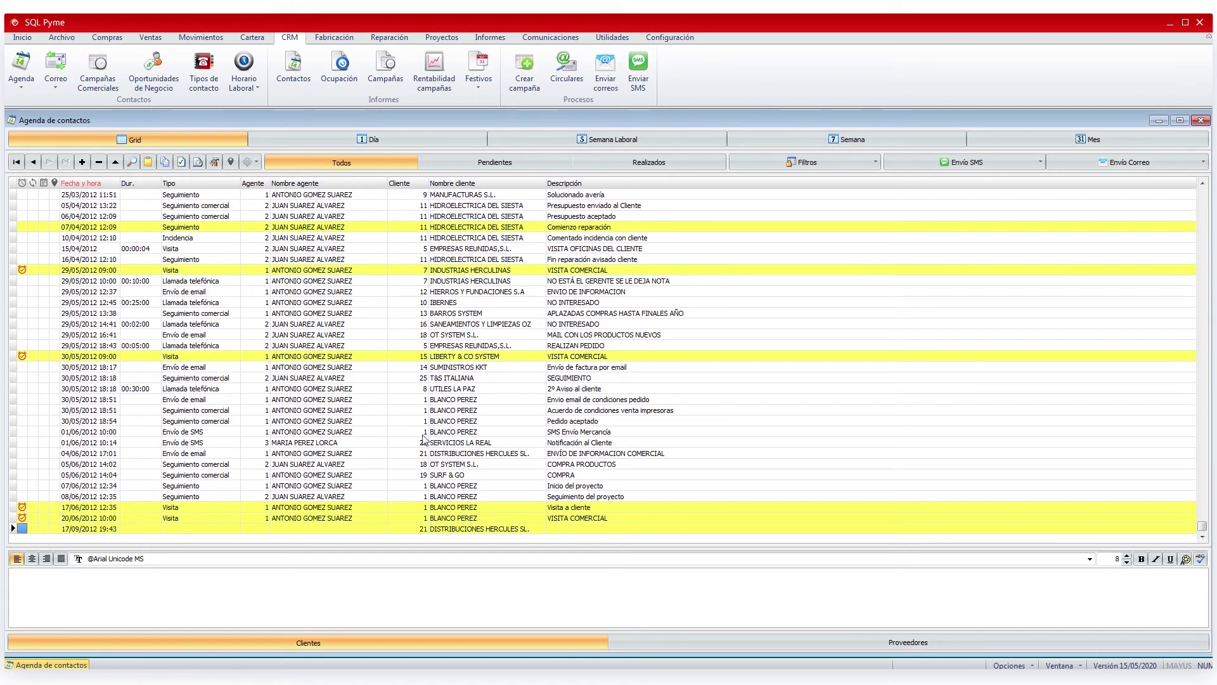
click(258, 166)
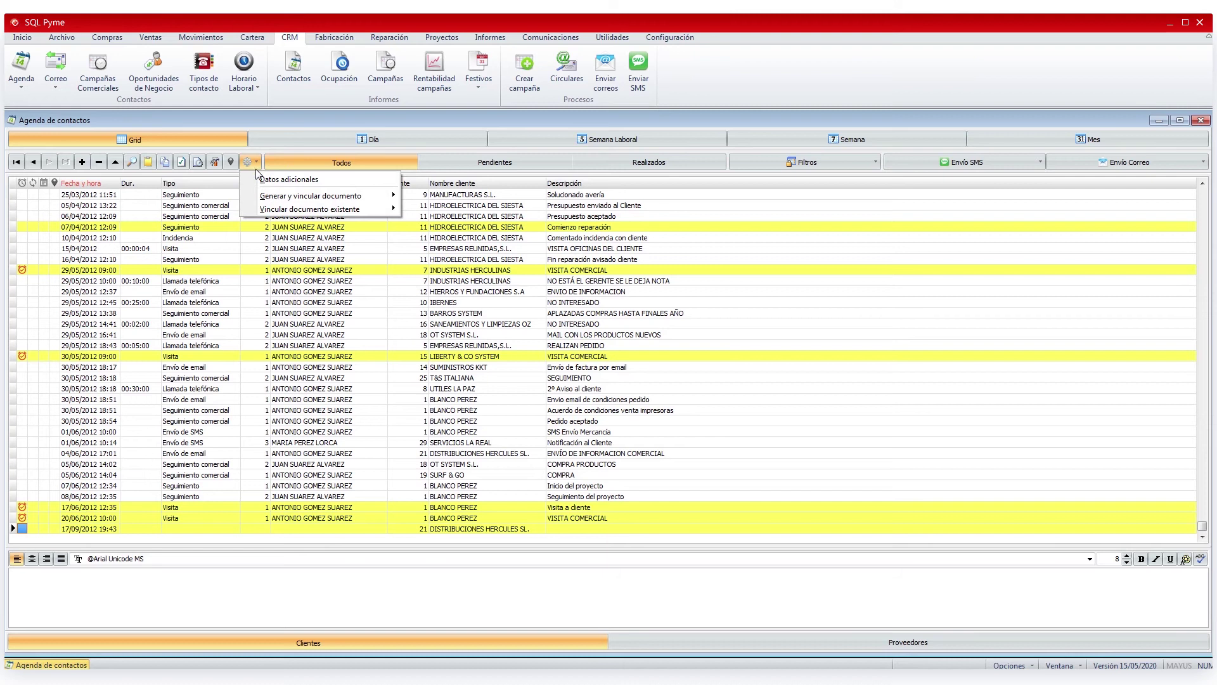
mouse_move(257, 202)
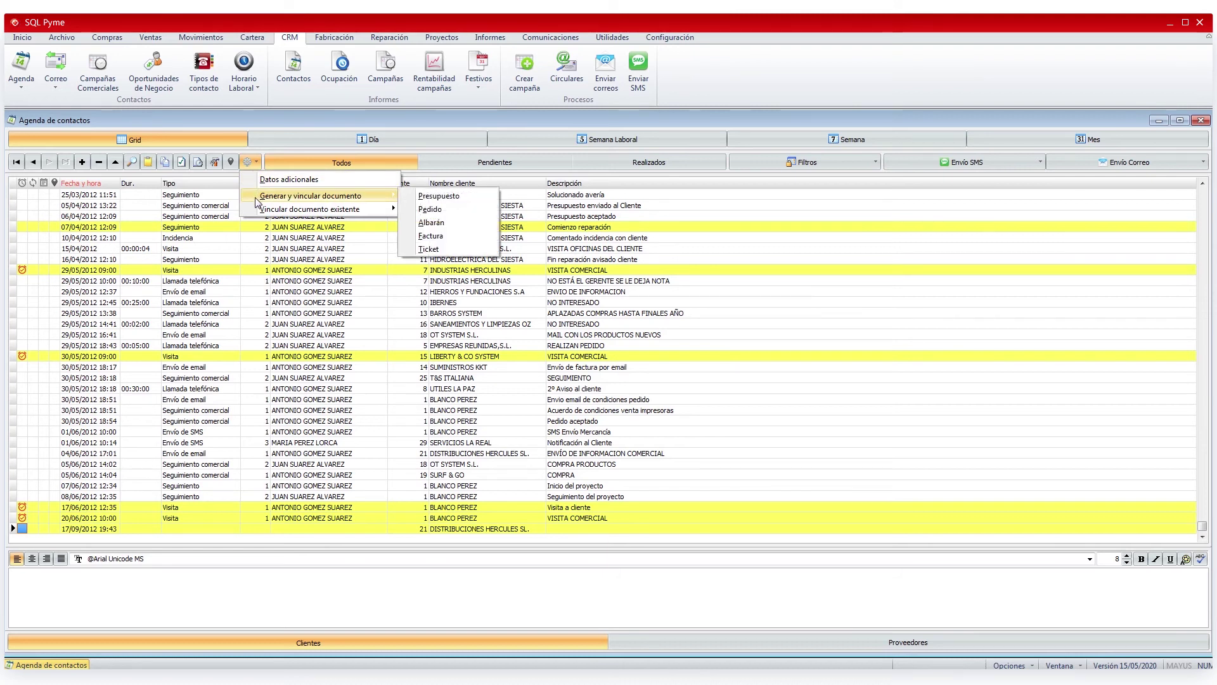
- Select the UTILES LA PAZ phone call, view the document types that can be generated or linked to it, and close the agenda
click(185, 392)
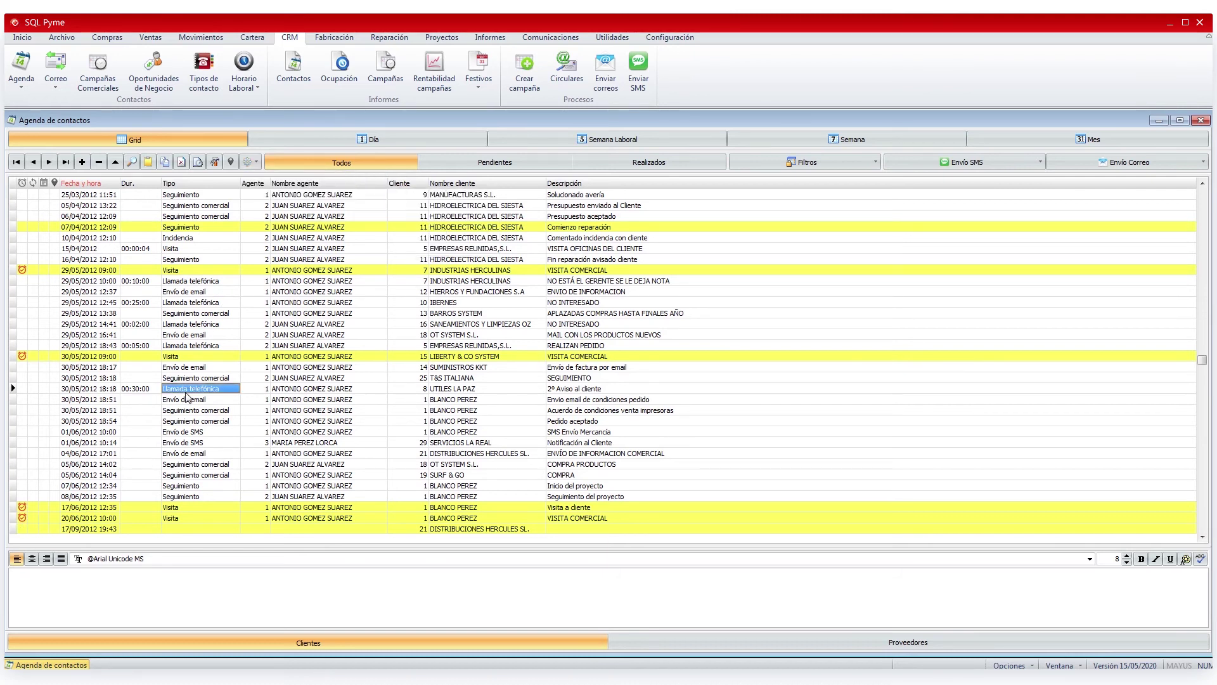
click(257, 162)
mouse_move(279, 201)
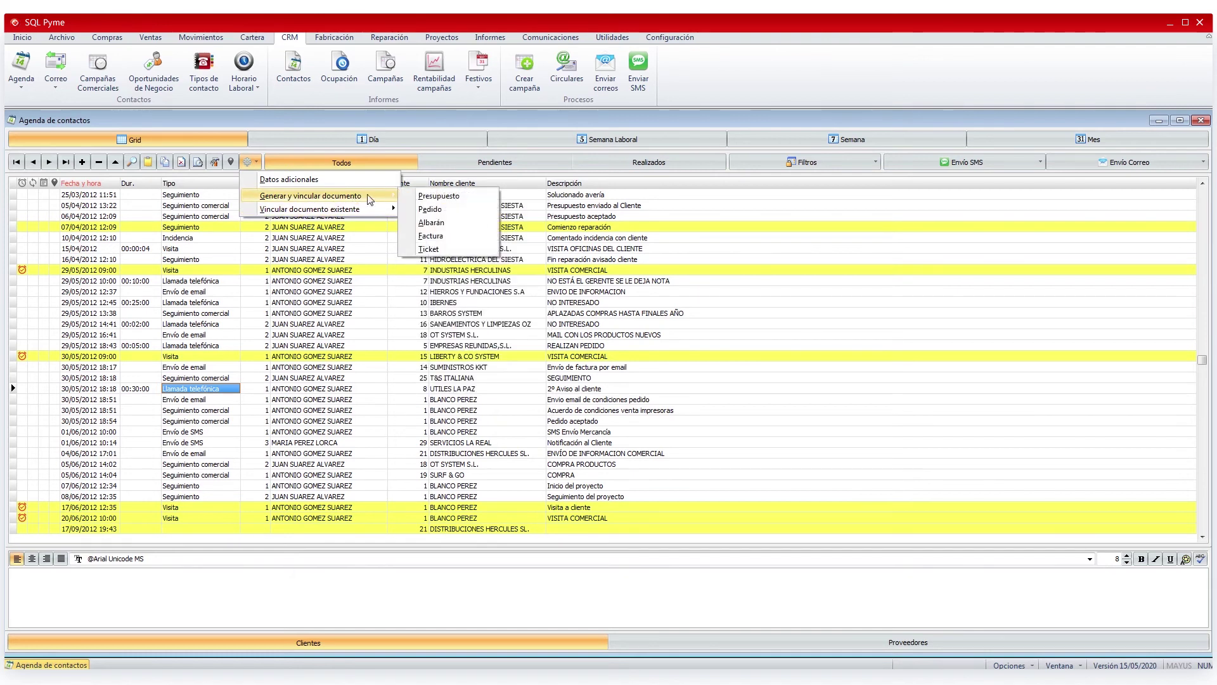
mouse_move(365, 212)
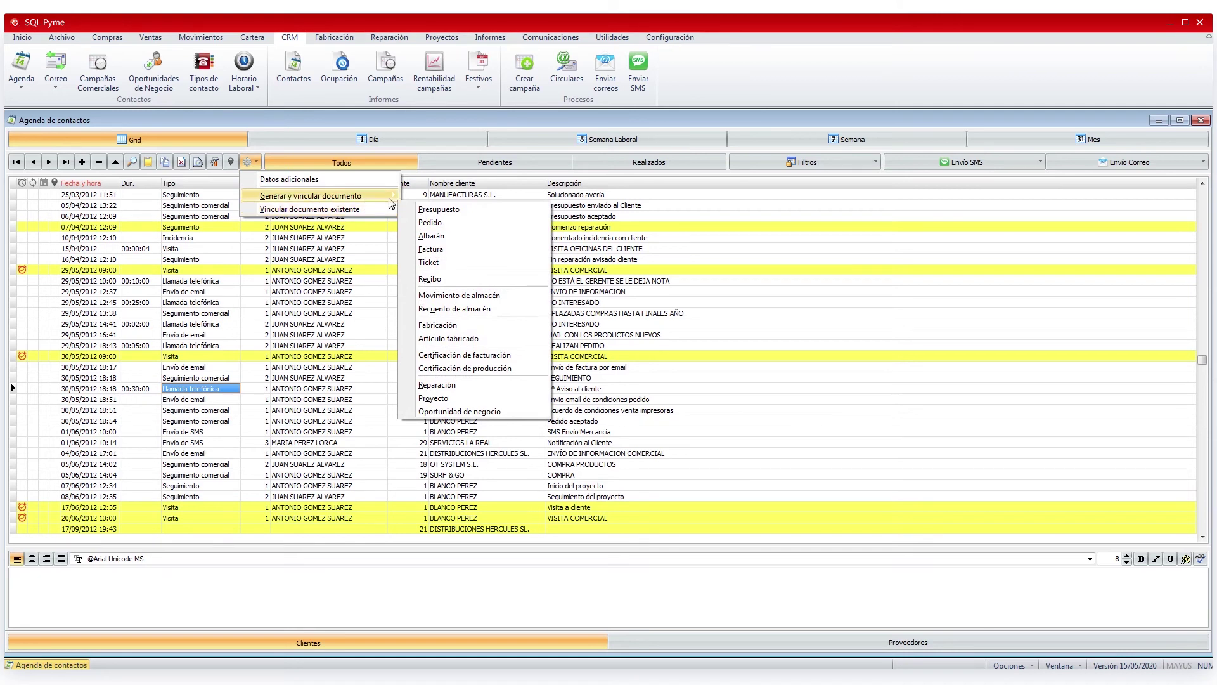
click(1202, 121)
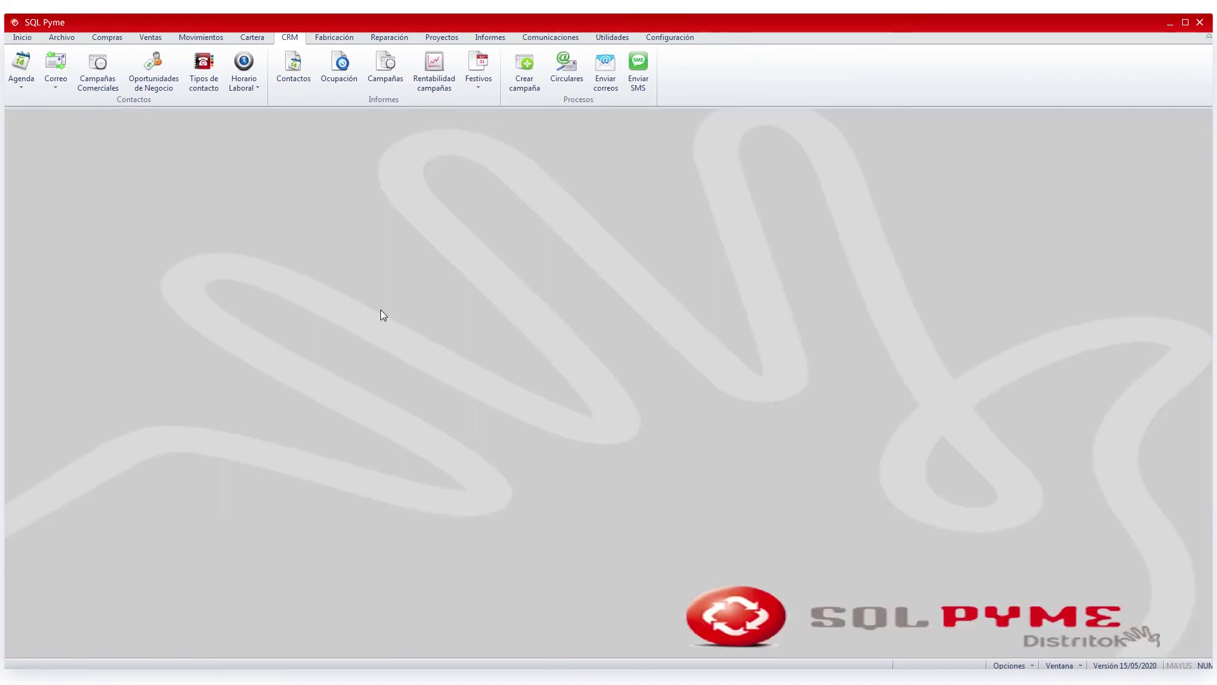
- Open the customer records window, look at its toolbar and close it
click(62, 37)
click(22, 64)
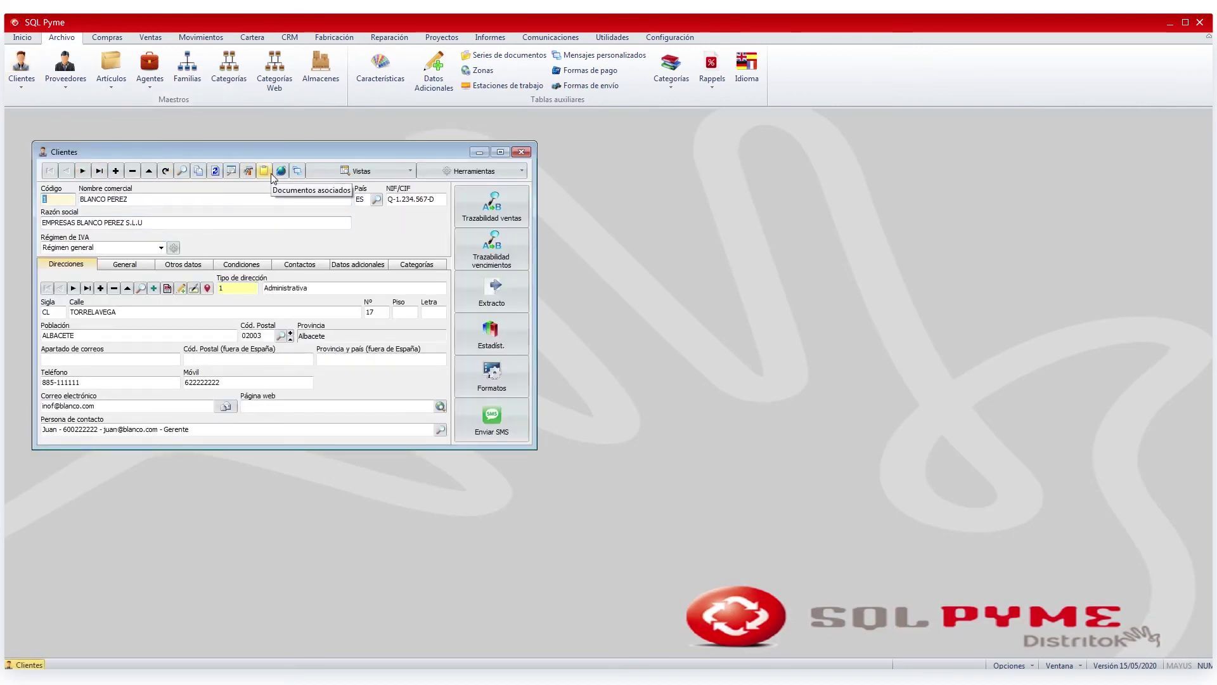
click(521, 151)
- Open the supplier records window, view the contacts of SOFT PRO, S.L. and close it
click(83, 69)
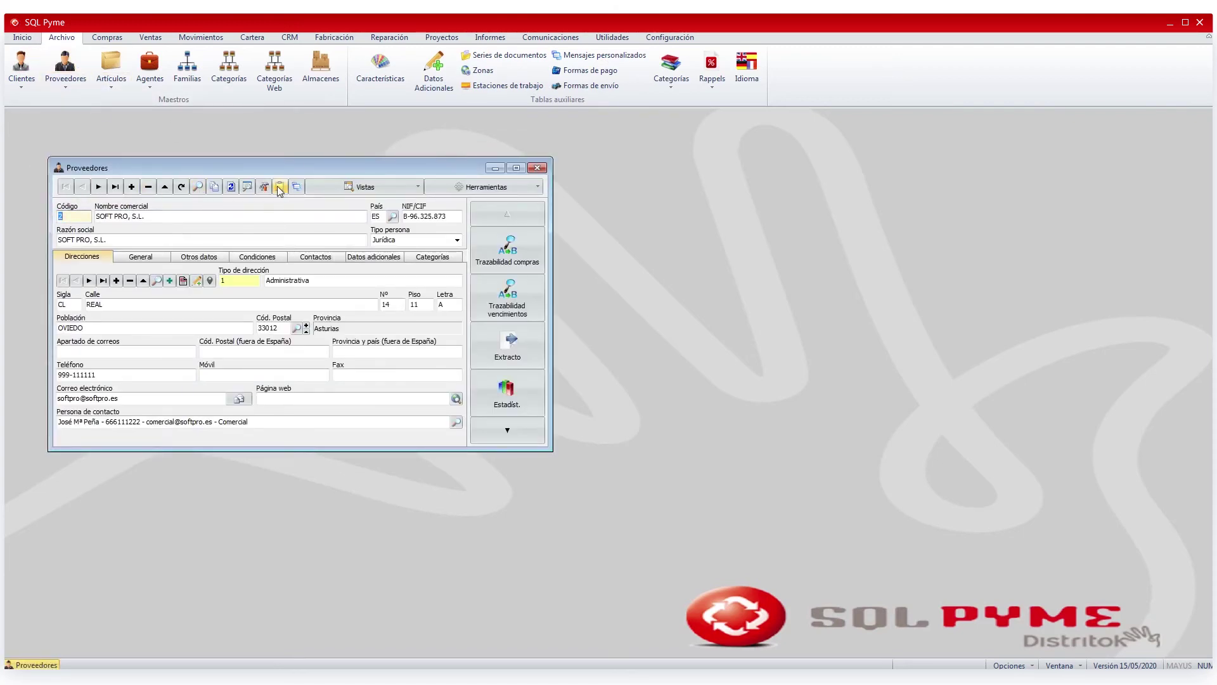
click(327, 256)
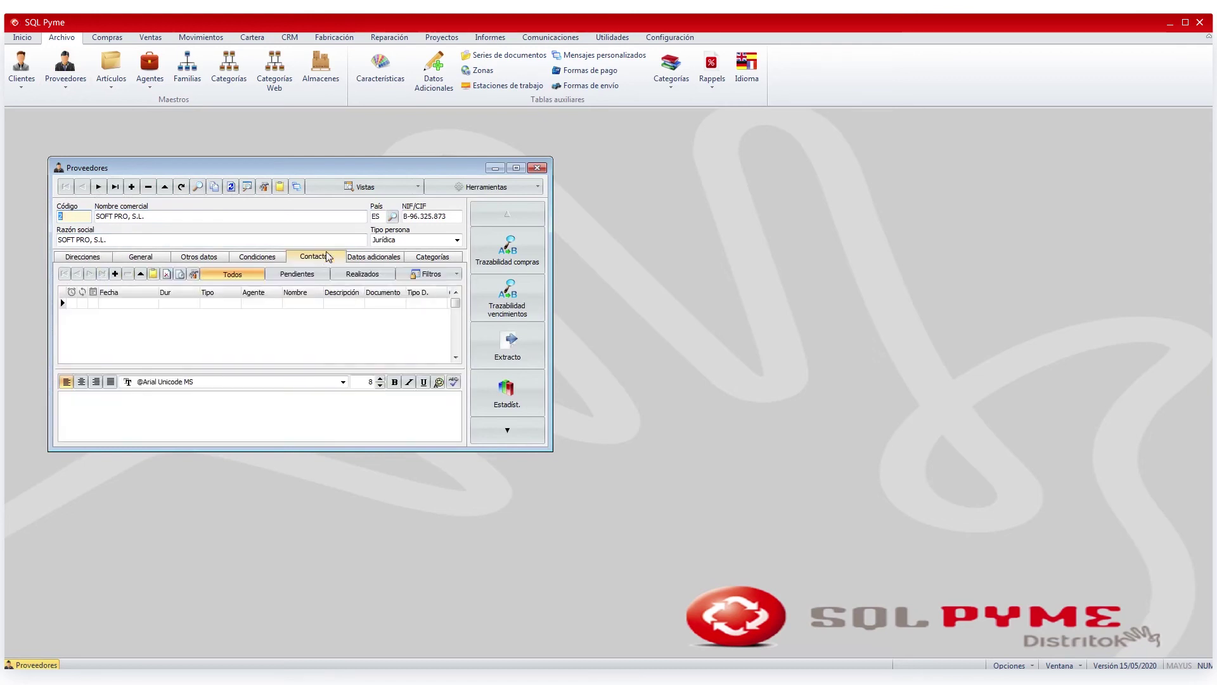
click(538, 167)
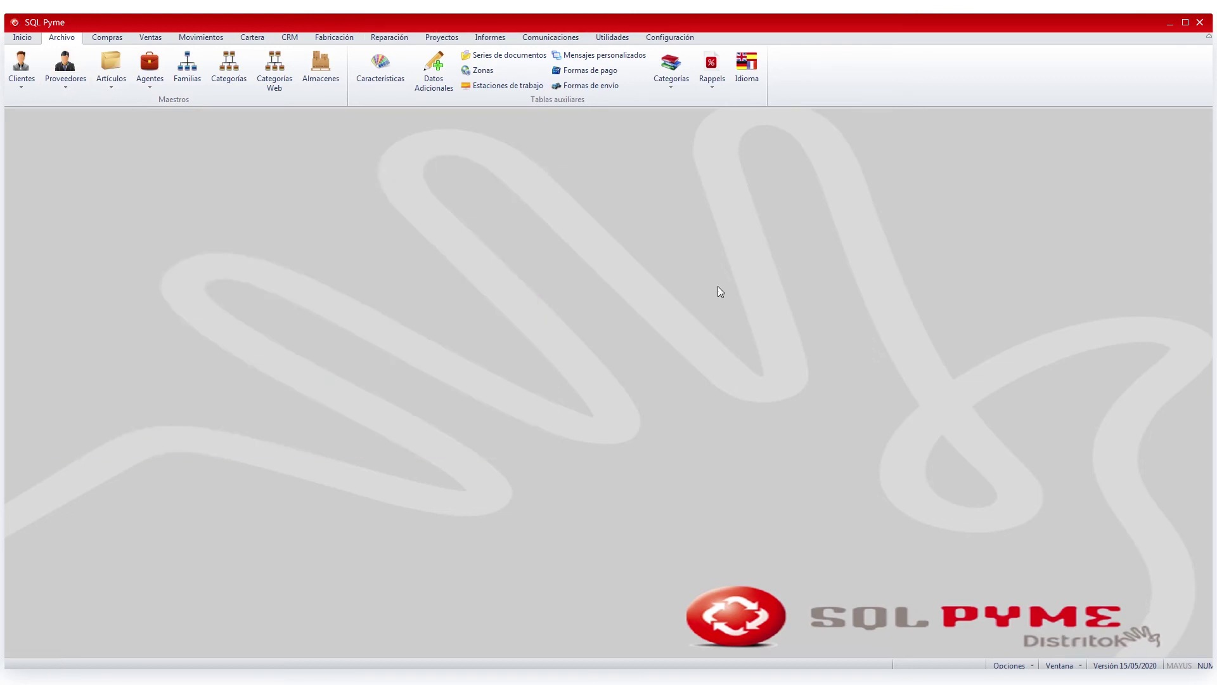
- Open the article records window, view the article filter options and exit the filter without applying any restriction
click(111, 64)
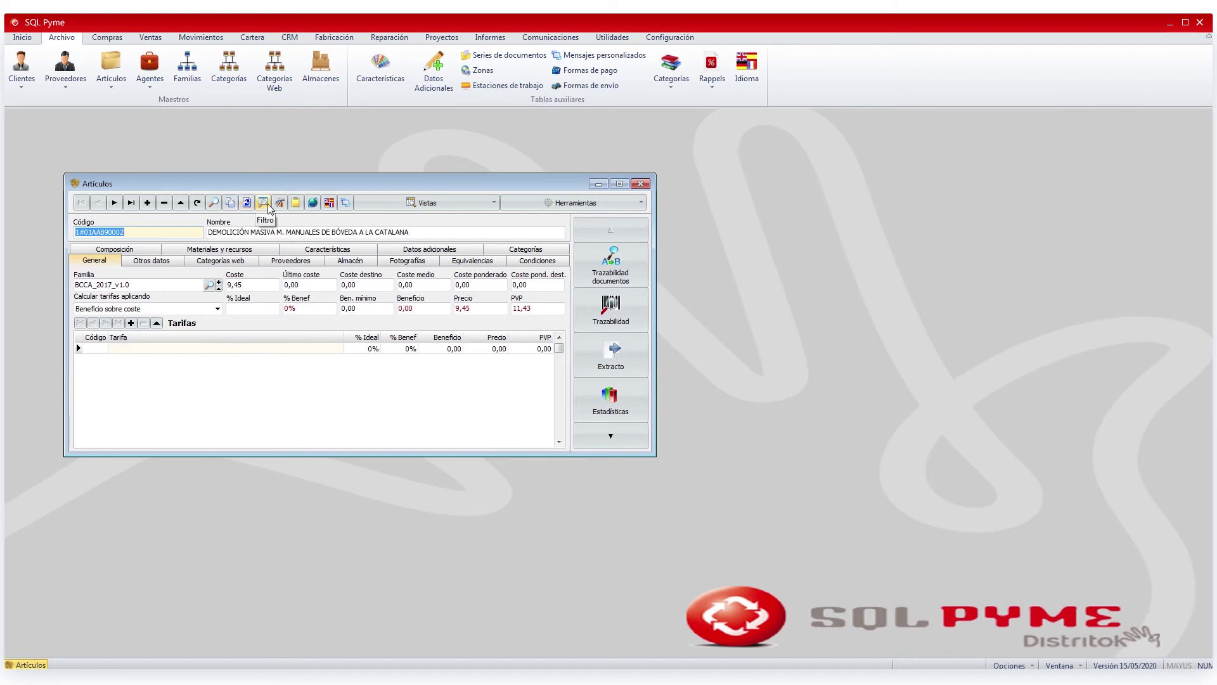
click(263, 203)
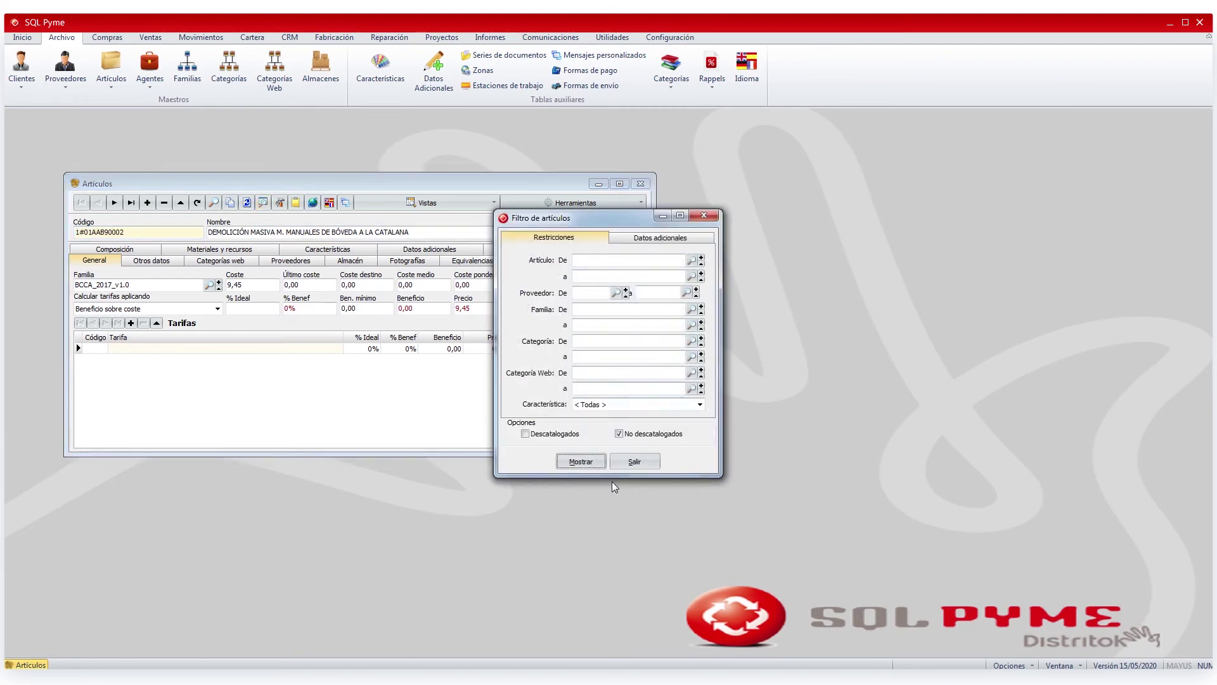
click(631, 464)
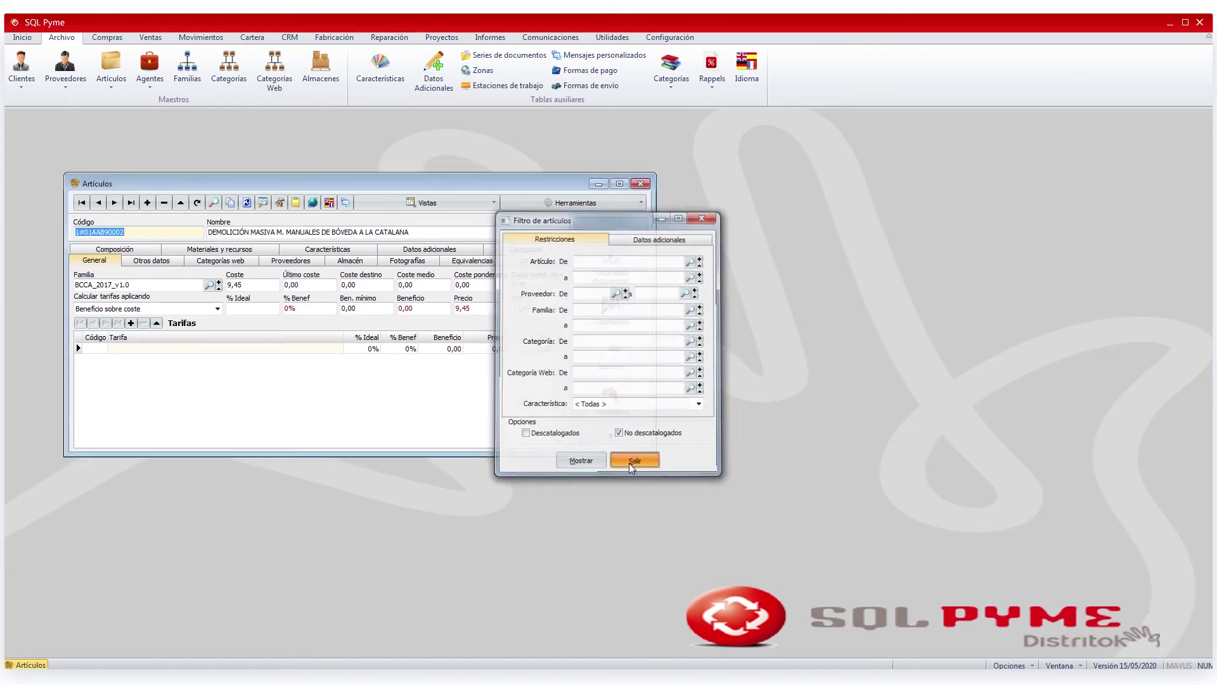
- View the article window's edit format settings and the article's associated documents, closing both without changes
click(279, 202)
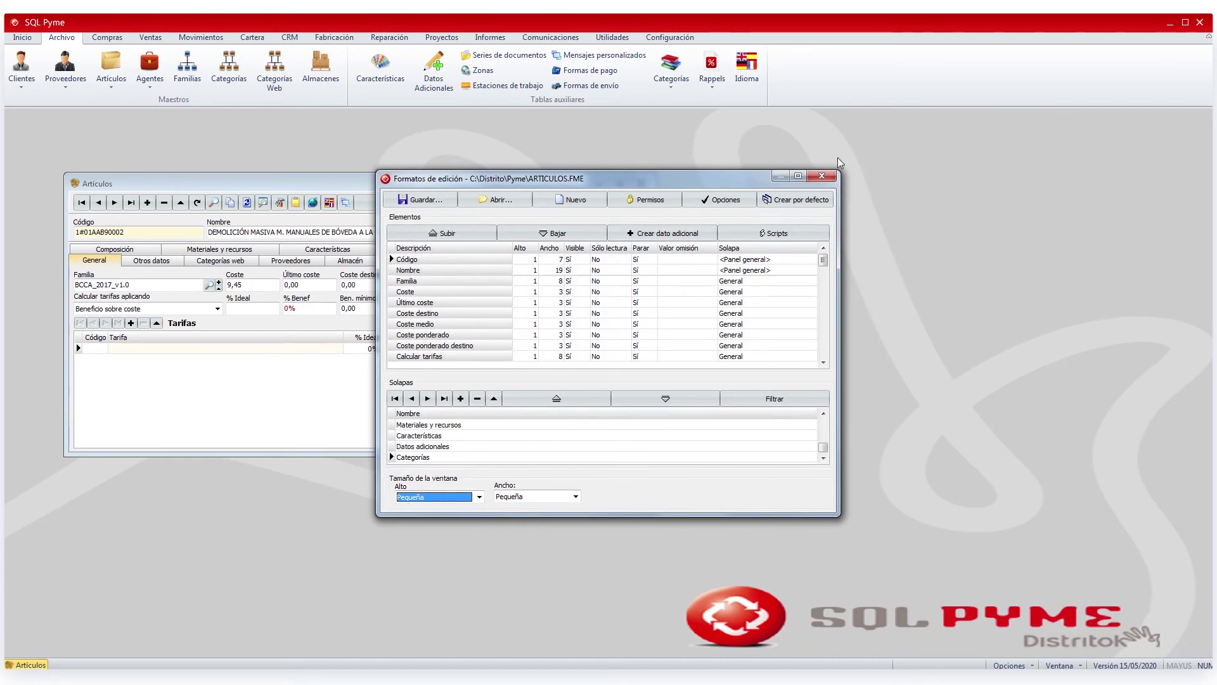
click(827, 175)
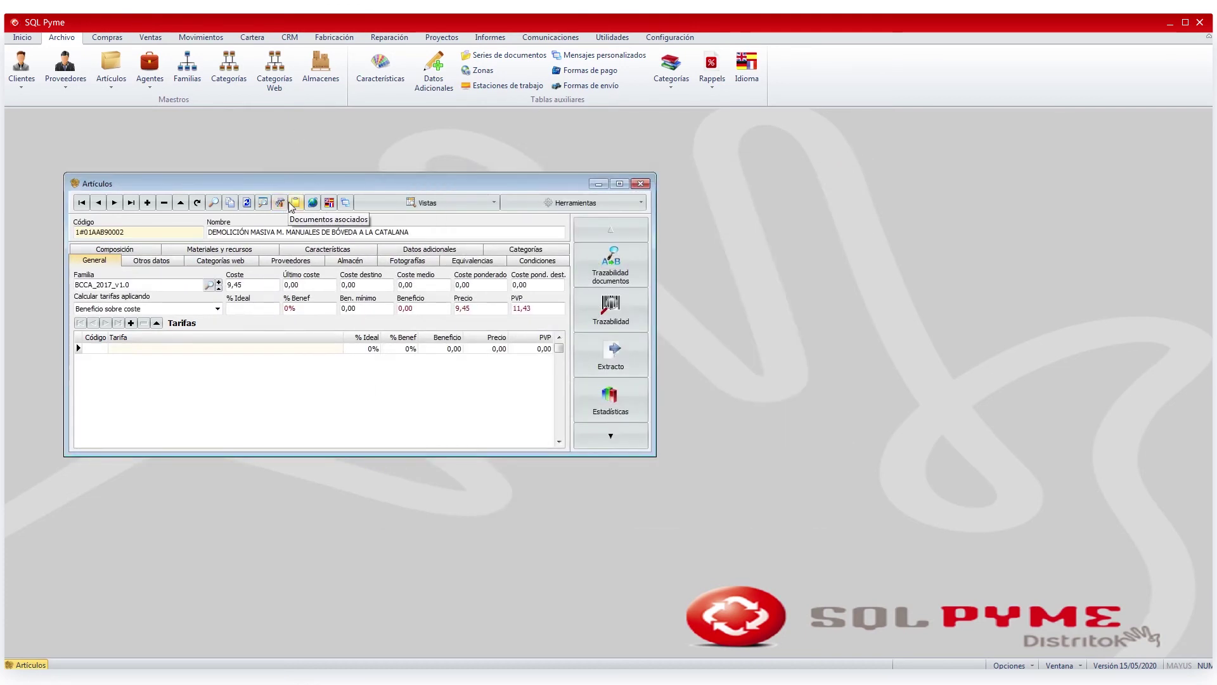
click(296, 203)
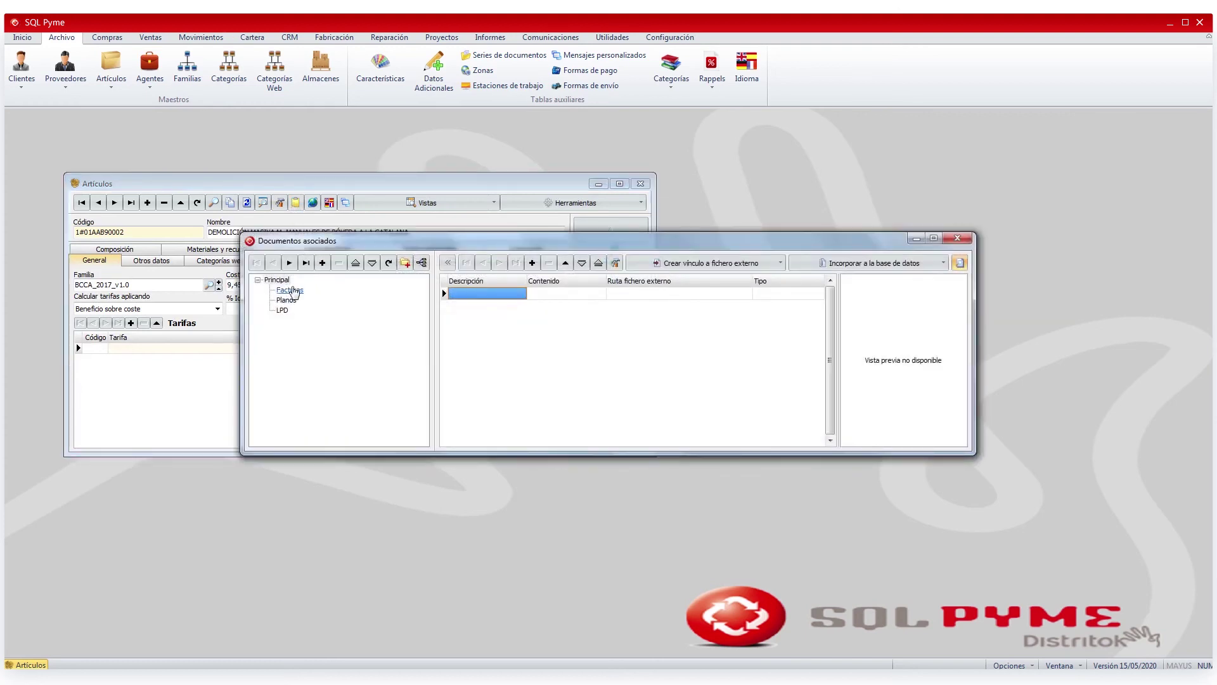
click(957, 238)
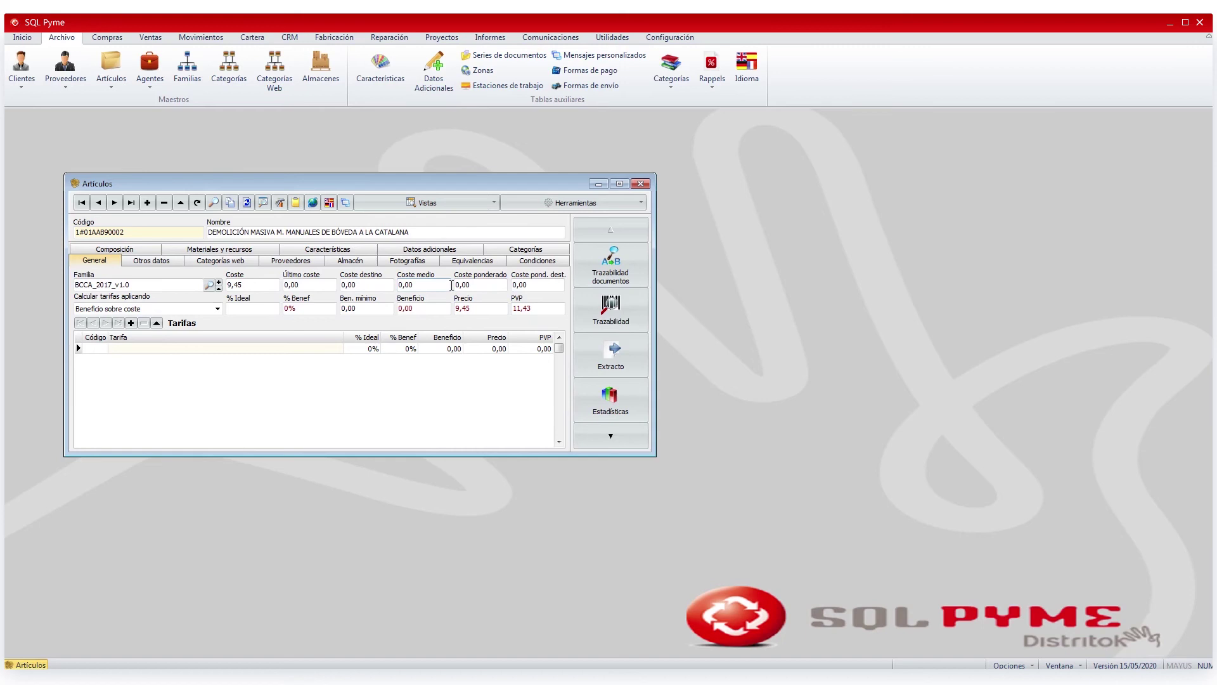
- View the article's SQL Commerce configuration, including its metadata, and close it without entering anything
click(313, 204)
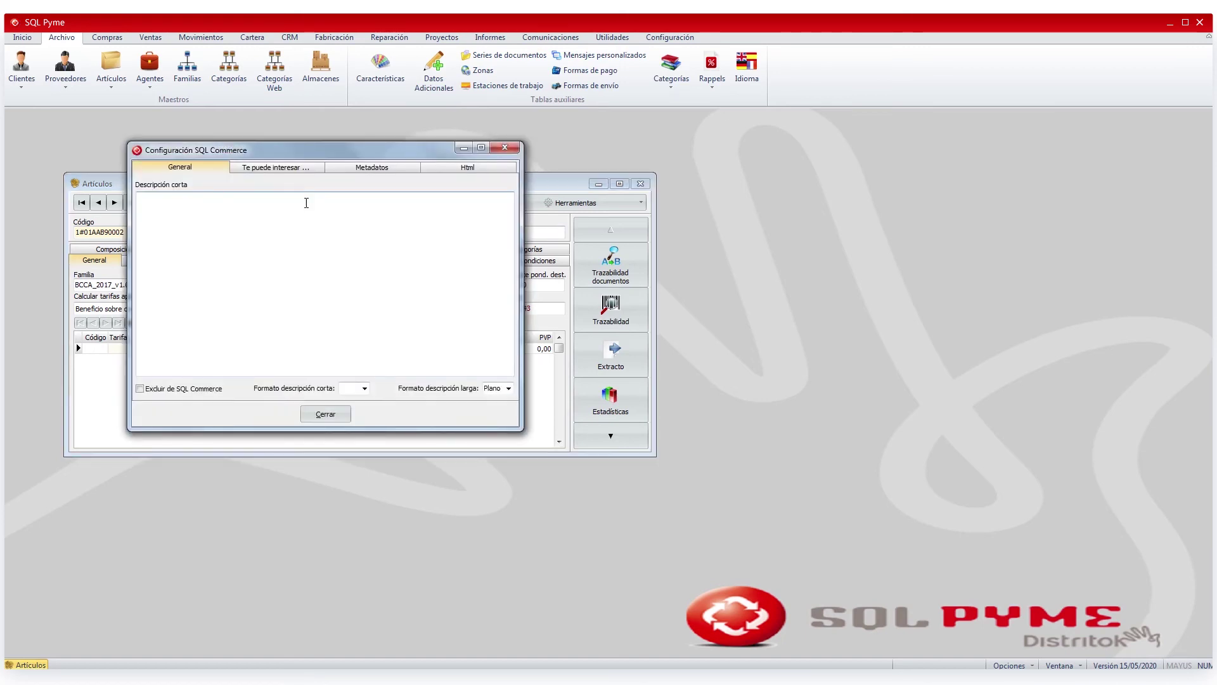
click(368, 169)
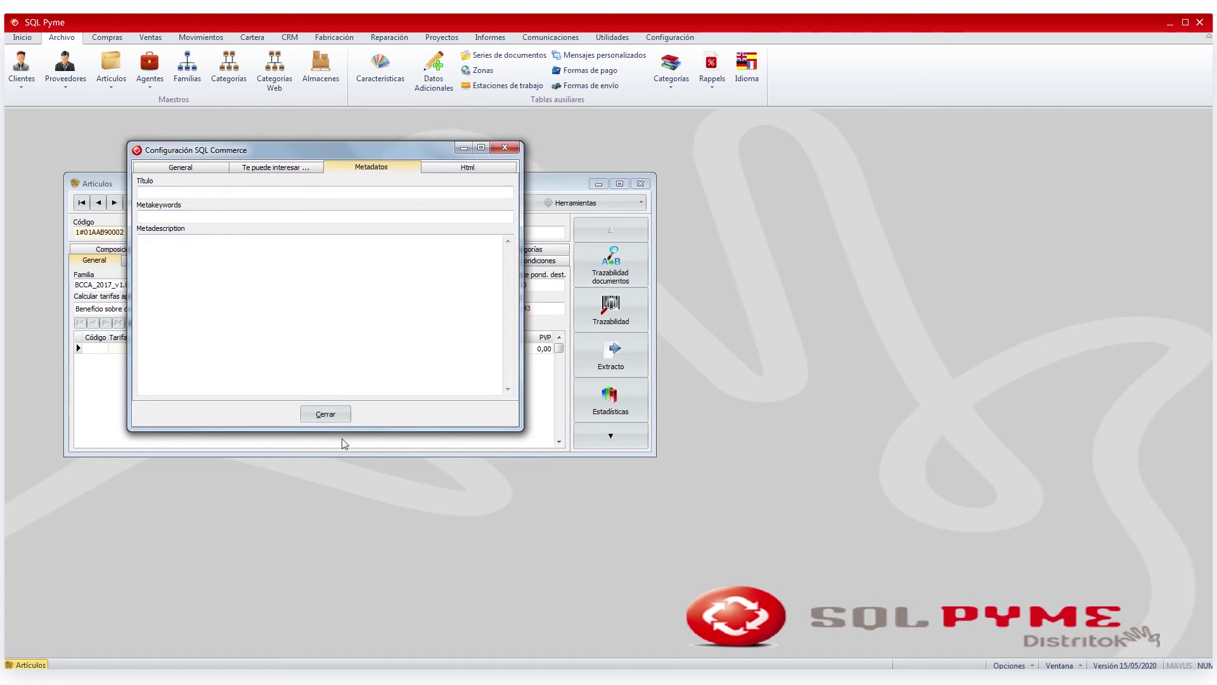
click(323, 417)
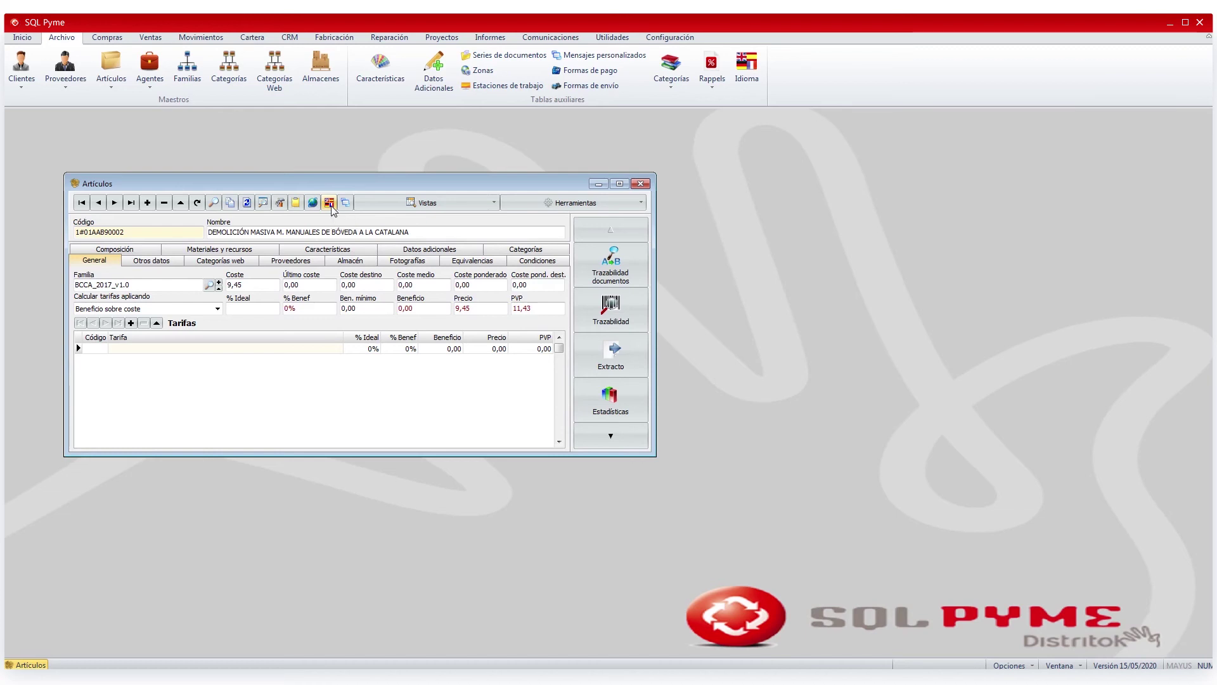
- View the article's language translations, going from Inglés through Catalán to Gallego, and close them without entering any text
click(330, 203)
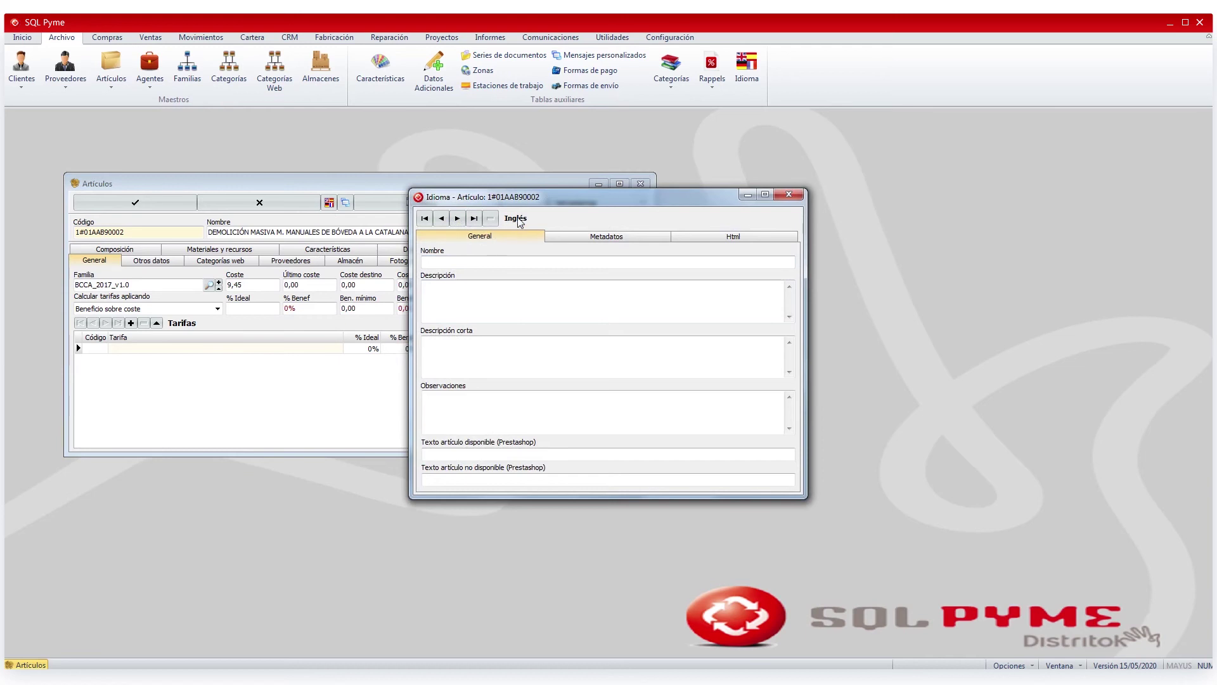
click(458, 218)
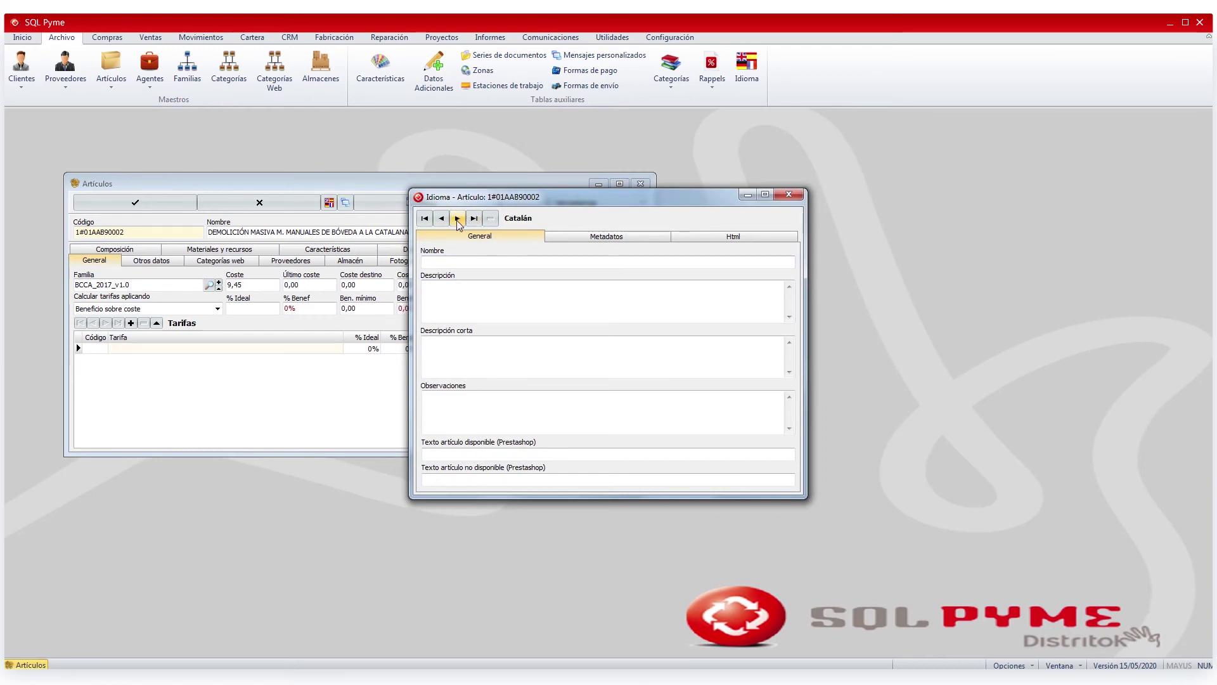
click(458, 219)
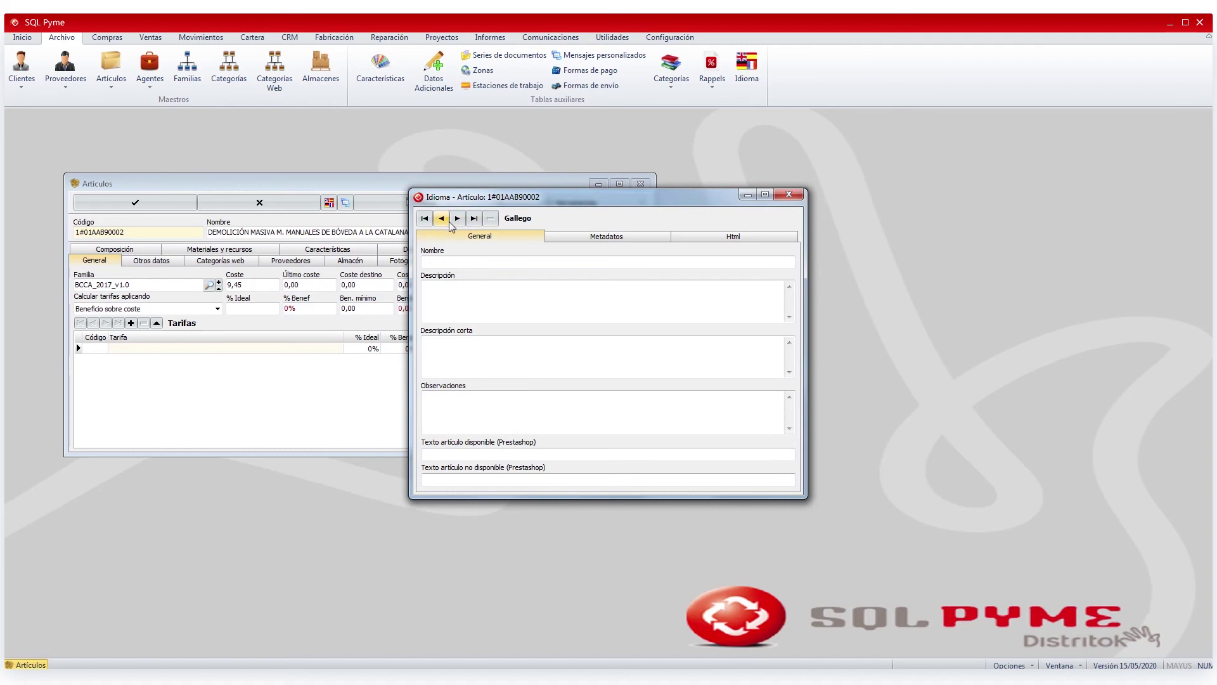
click(441, 261)
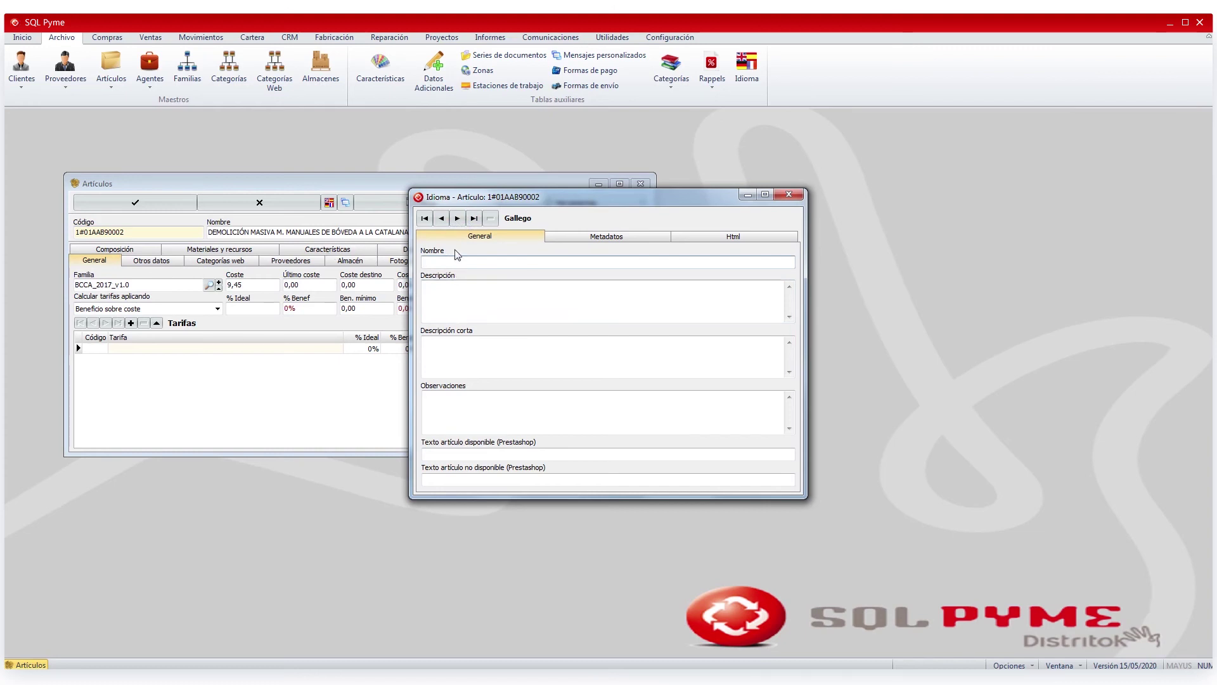
click(461, 305)
click(462, 346)
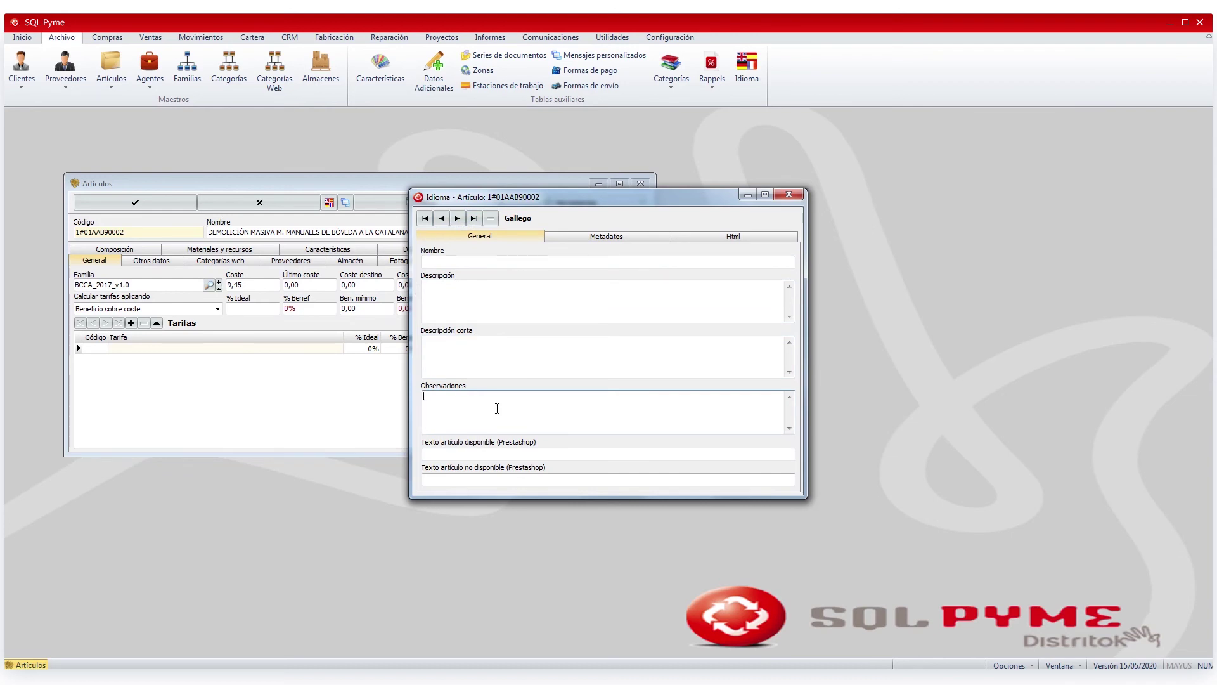
click(789, 195)
click(246, 205)
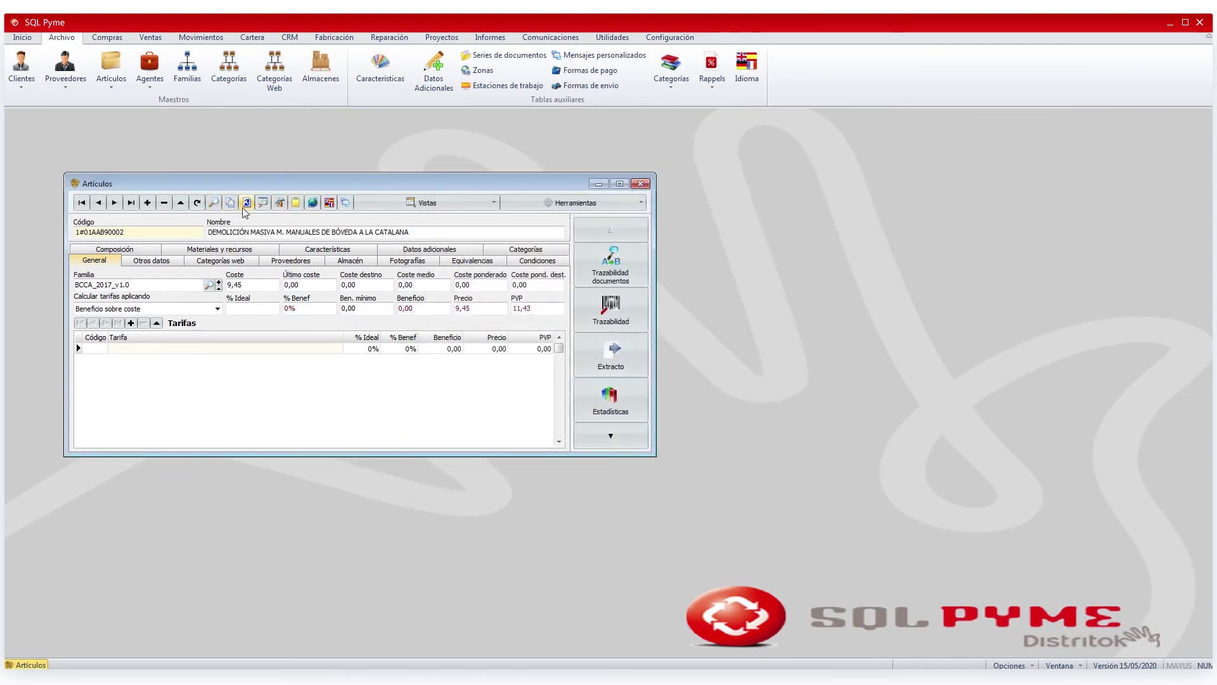
- View the article's custom messages, check the mode options in a new message and cancel it, and close the messages and article windows
click(346, 203)
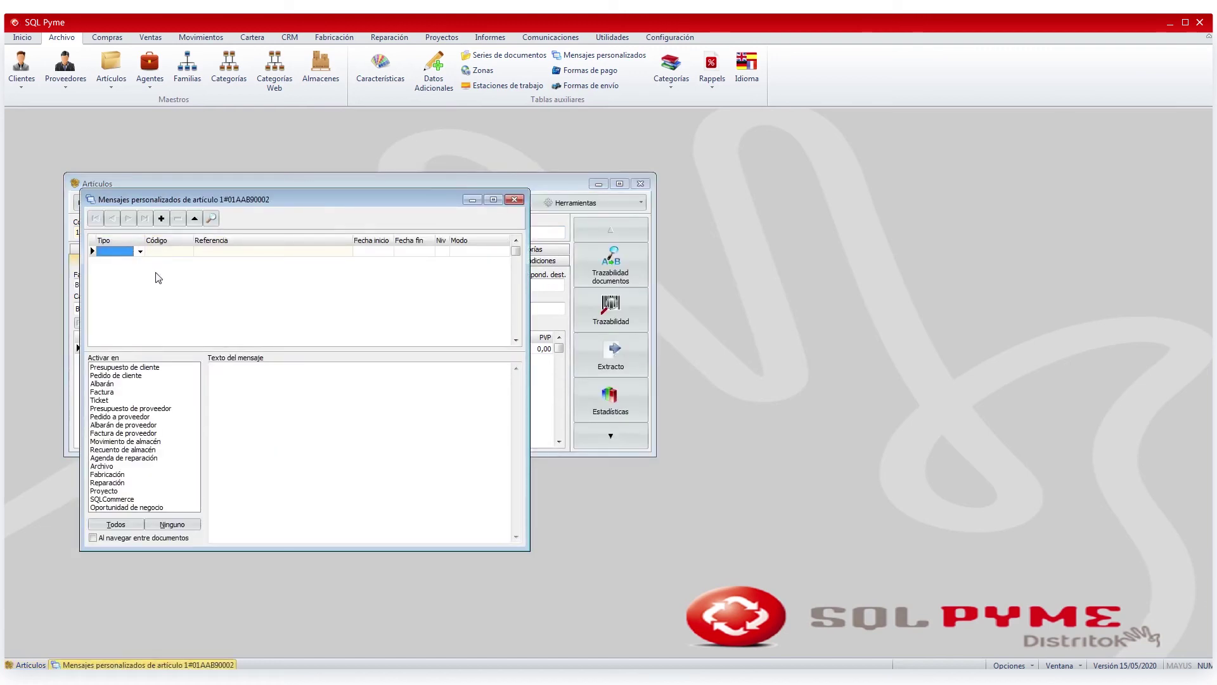
click(162, 219)
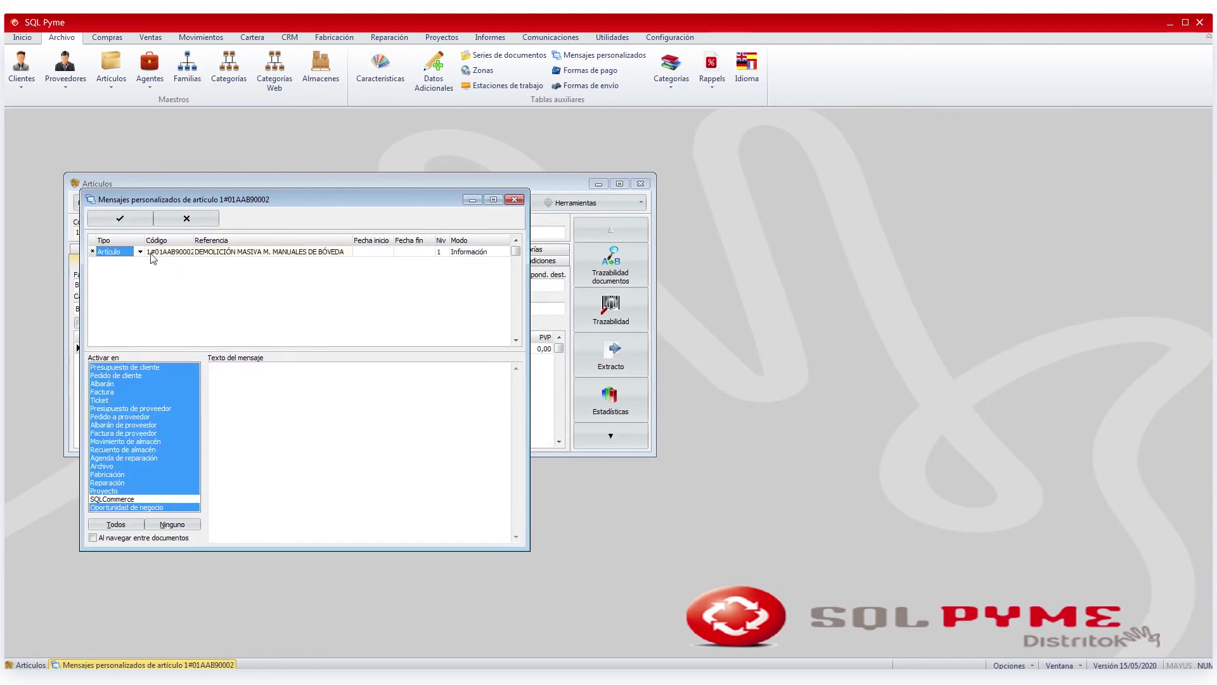
click(478, 257)
click(506, 252)
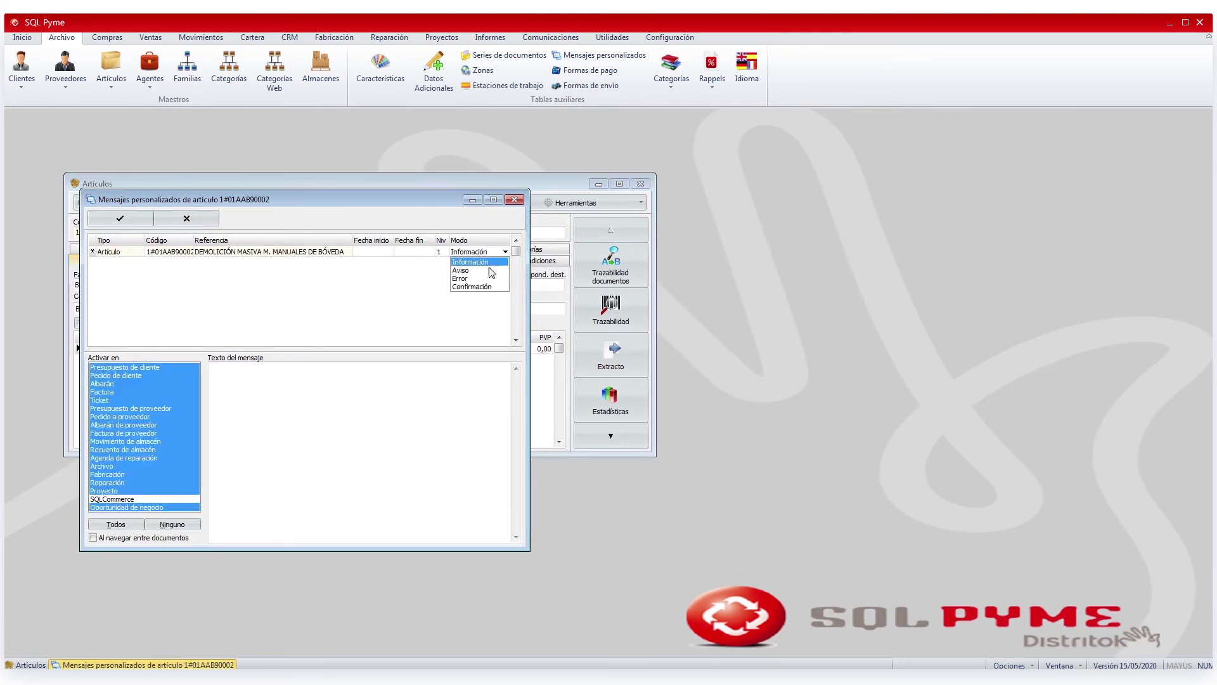
click(386, 291)
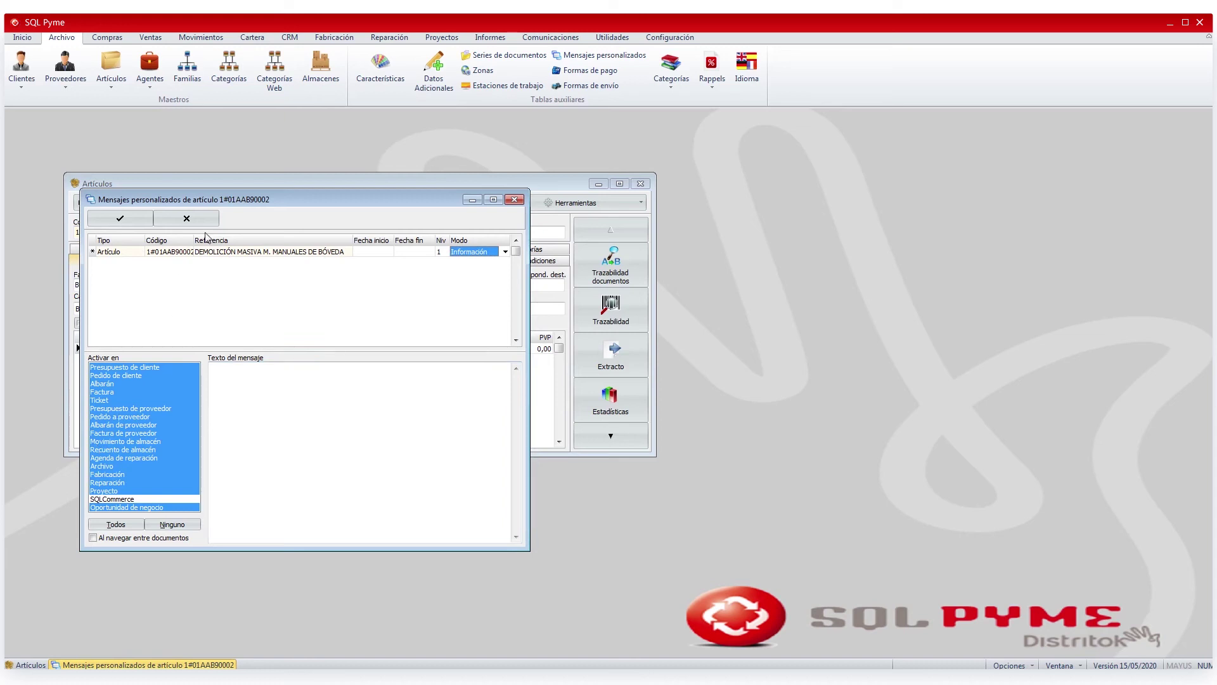
click(188, 218)
click(514, 200)
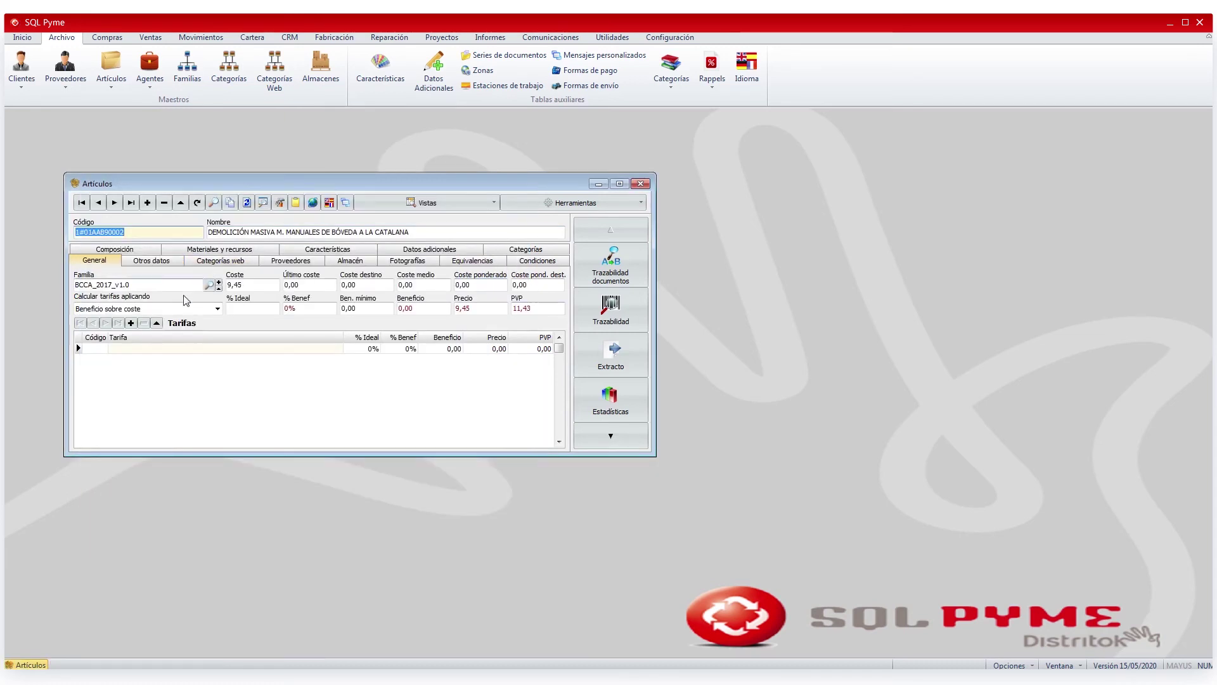
click(641, 183)
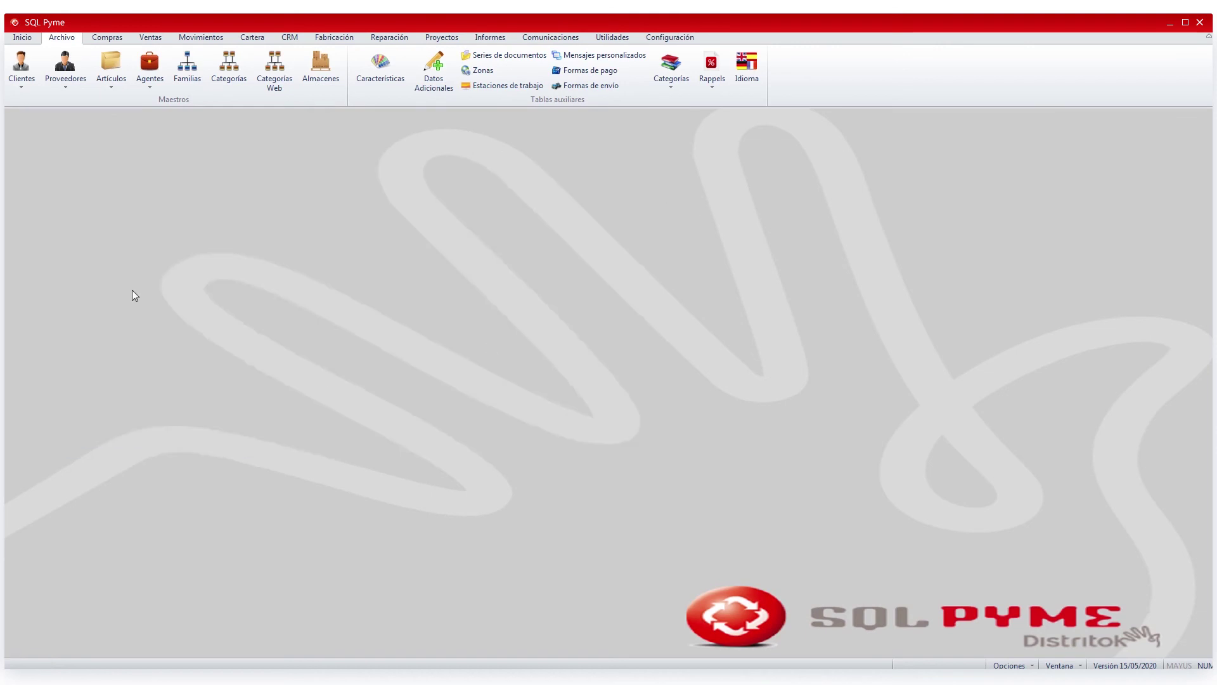
- In the agent records, set the first agent's contact colours to Color 3 for pending and Color 6 for solved, and close the window
click(158, 63)
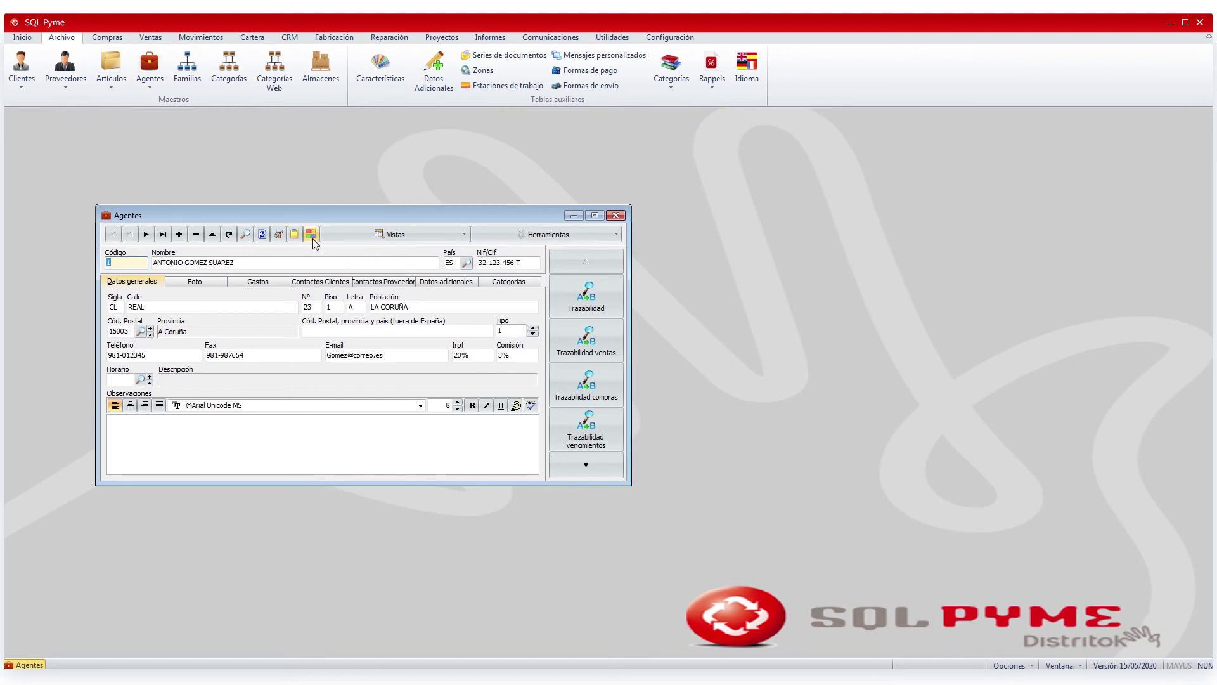
click(311, 234)
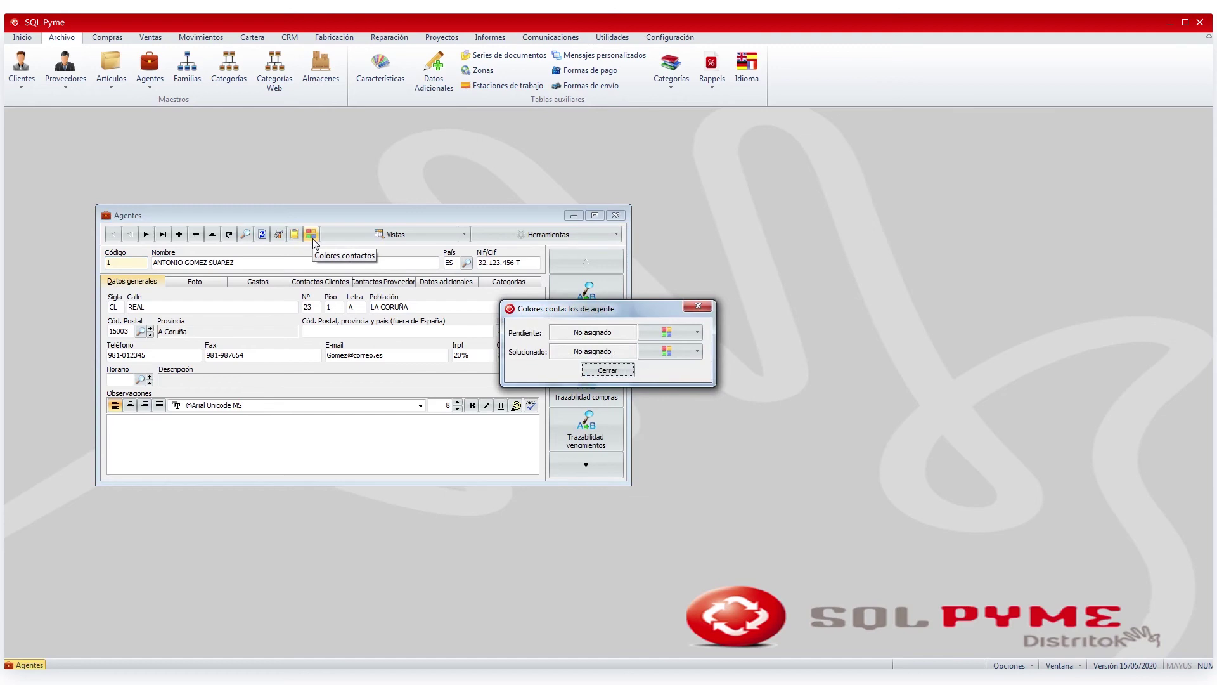
click(697, 334)
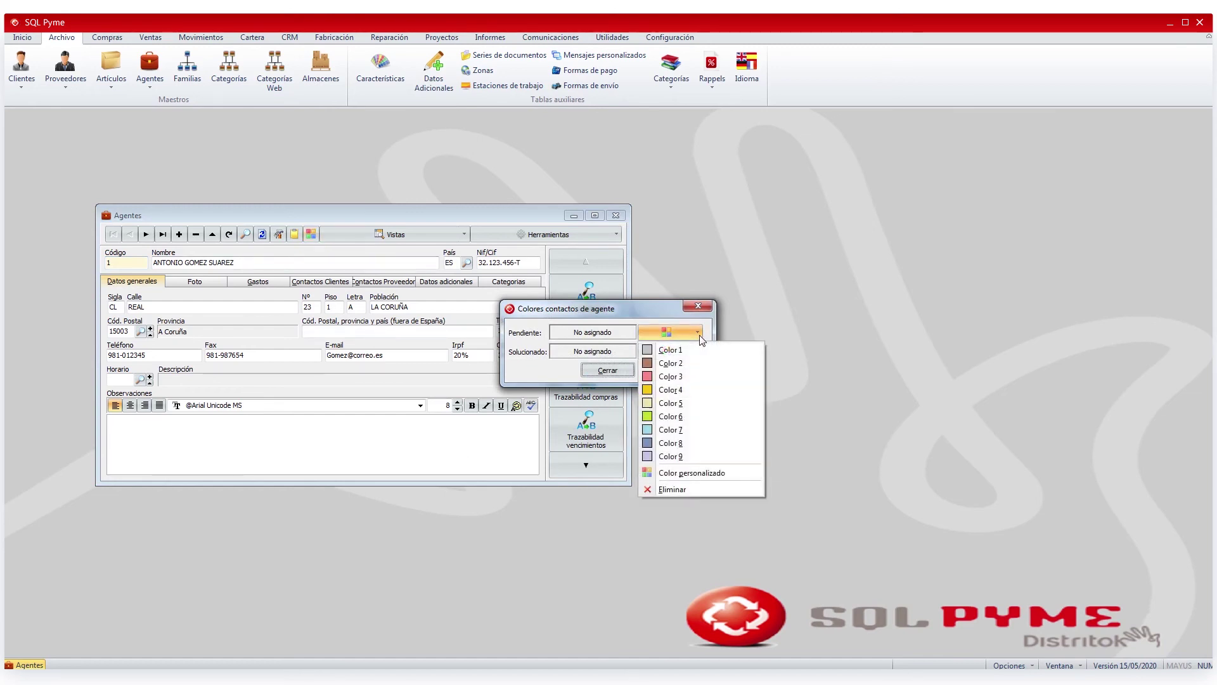
click(680, 378)
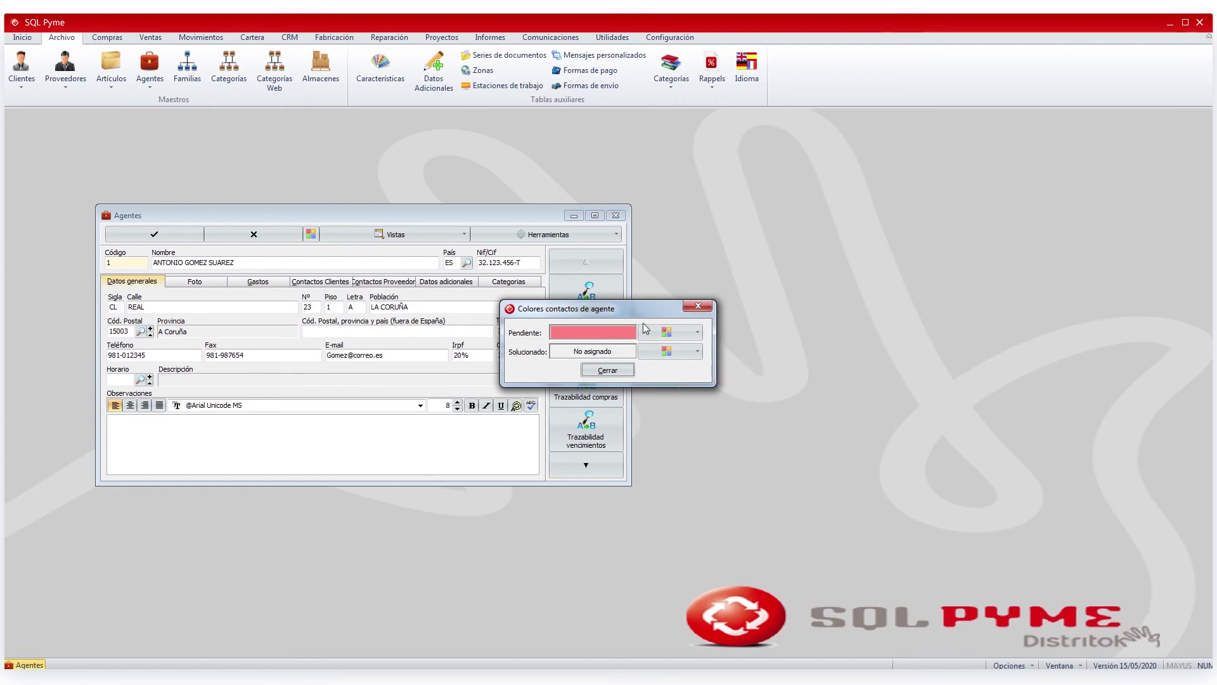
click(687, 352)
click(678, 435)
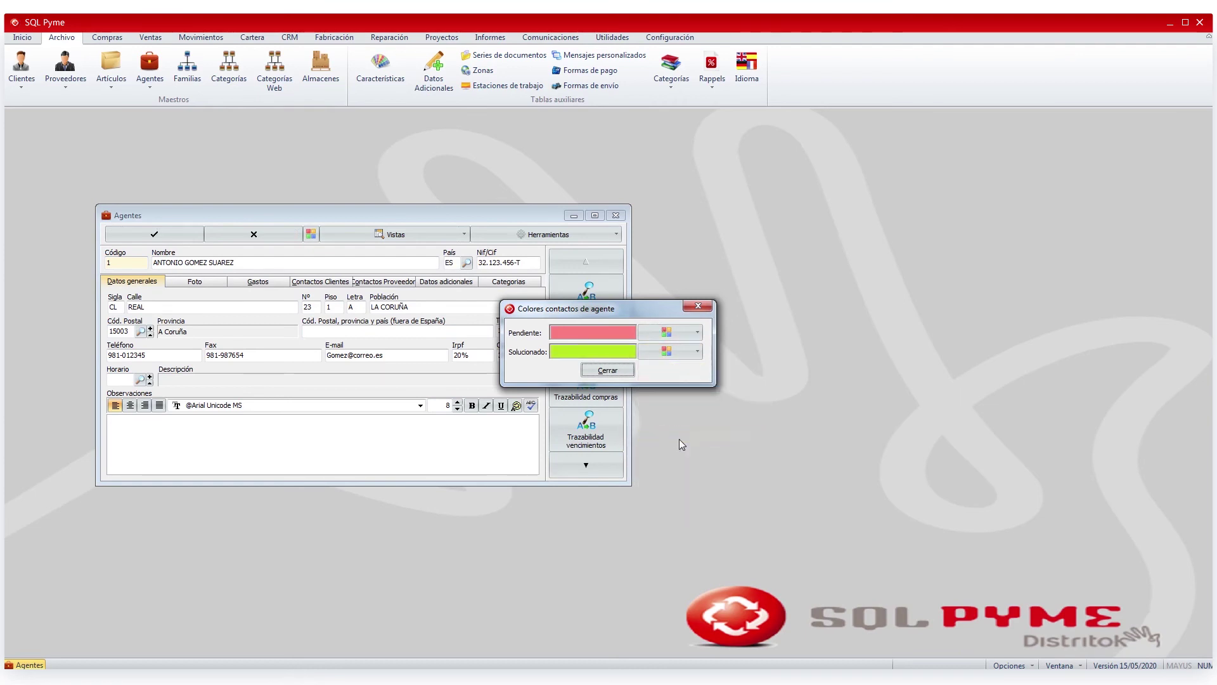
click(629, 374)
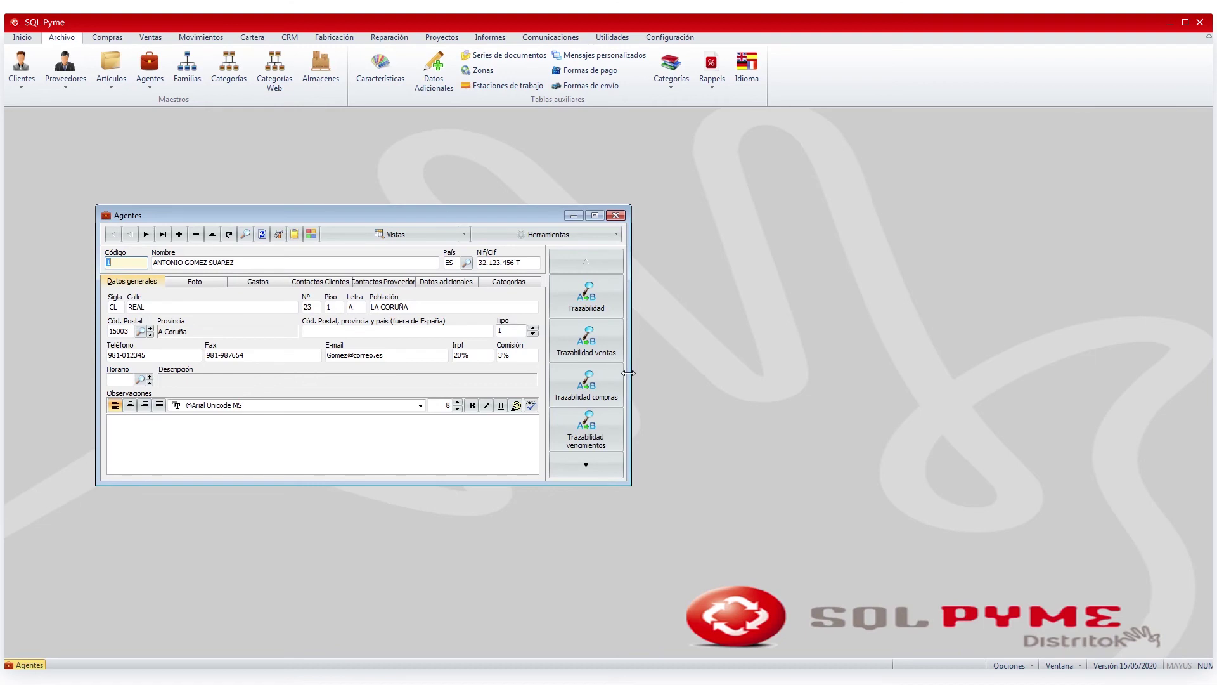
click(624, 215)
- Open the families window, expand Principal and move down the tree to the Ordenadores family
click(190, 64)
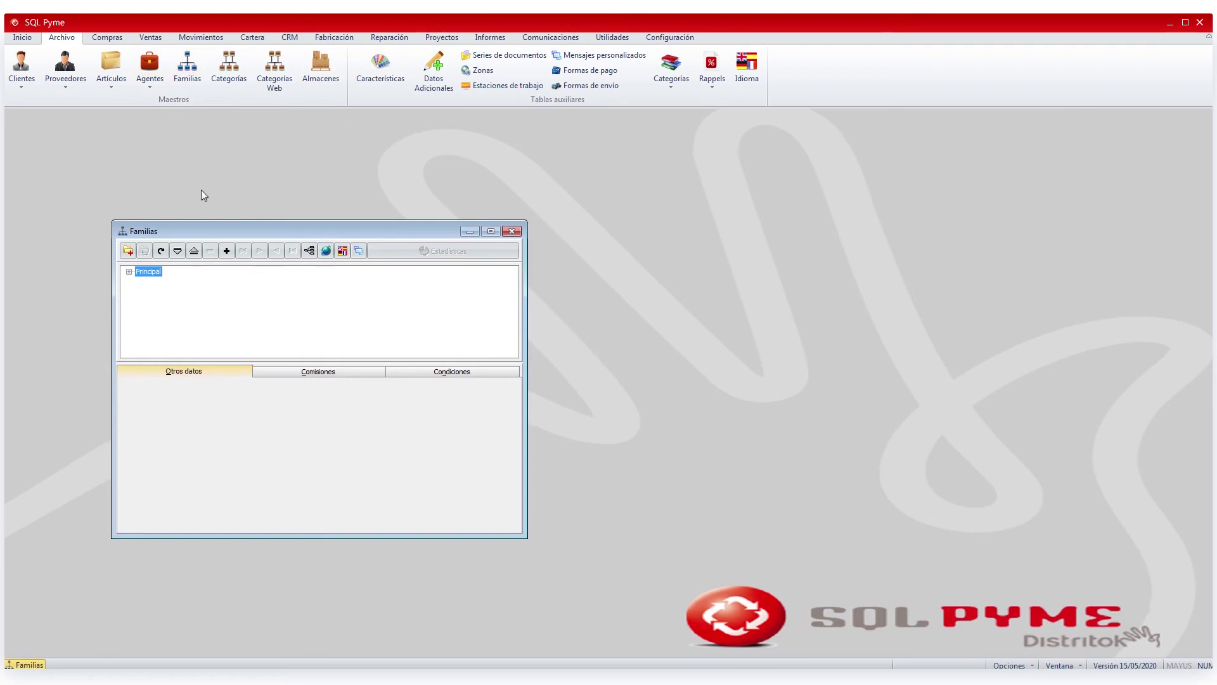
click(129, 272)
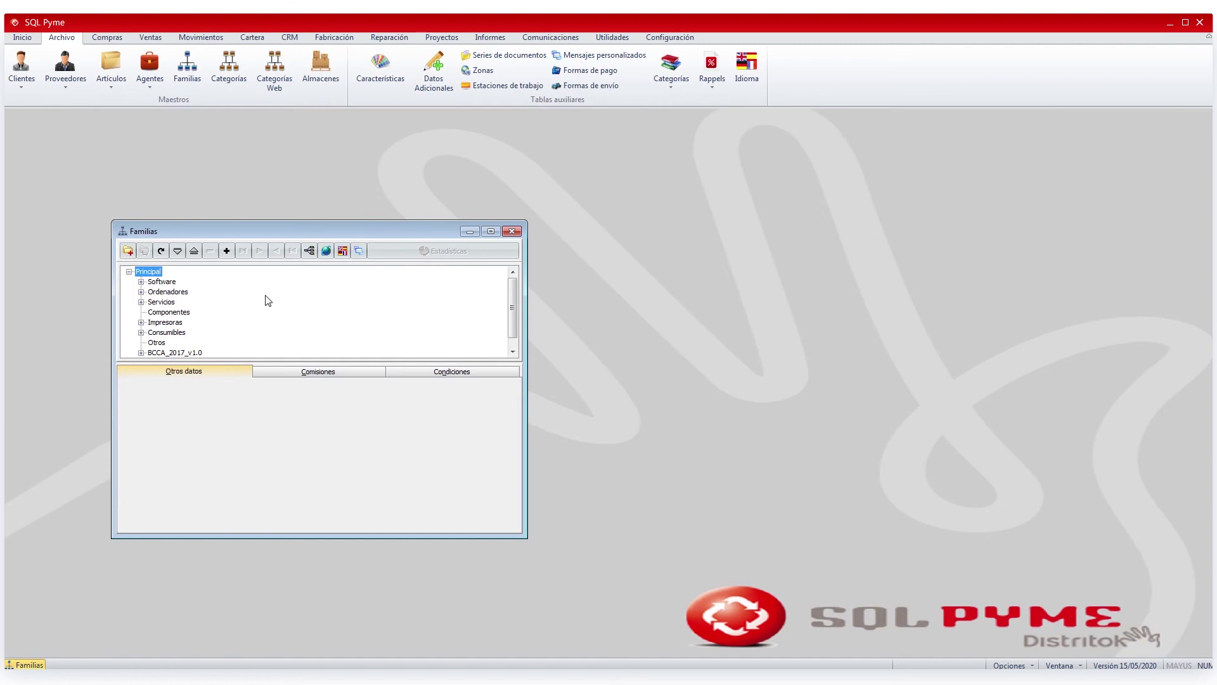
click(177, 251)
click(178, 251)
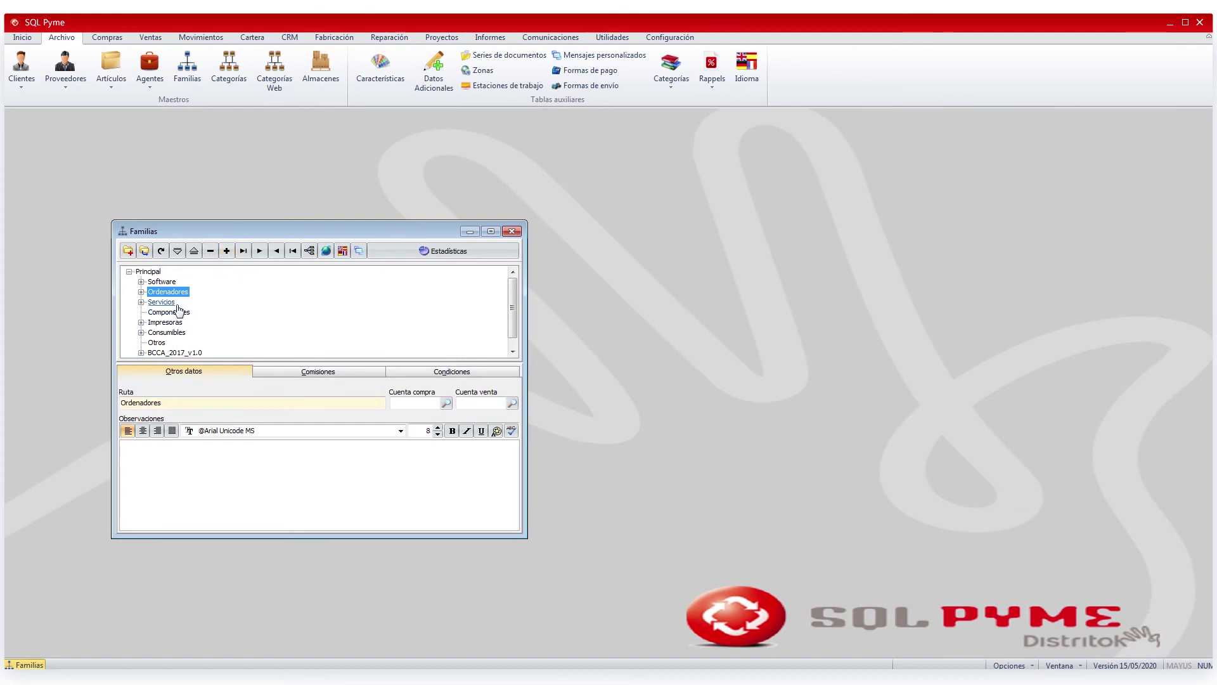
- Add a subfamily under Software with the default name <Nuevo>
click(170, 282)
click(226, 250)
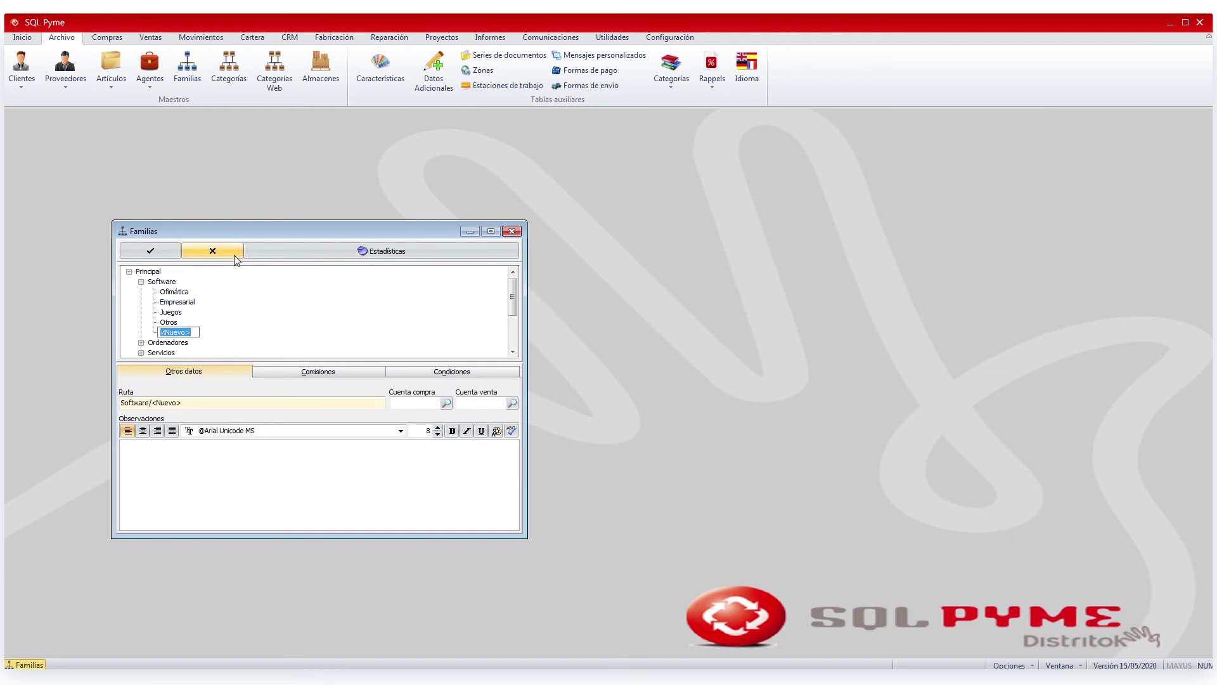
click(234, 255)
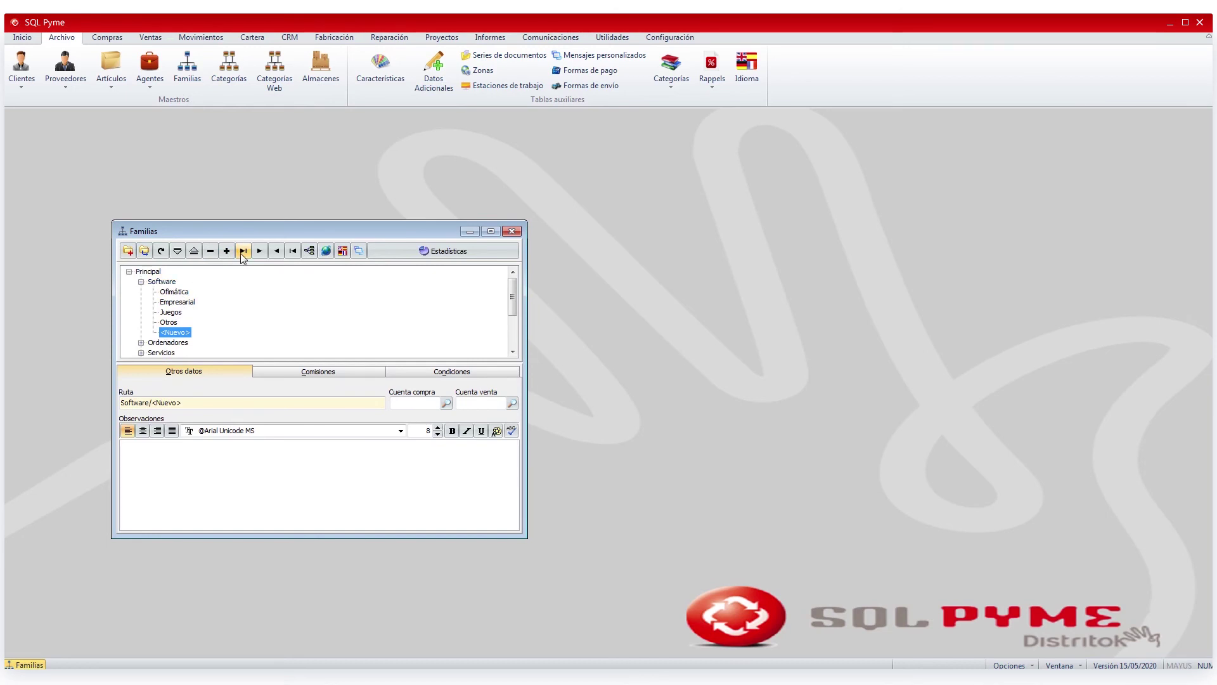
- Navigate forward and back through the family levels and return to the Principal root
click(260, 252)
click(261, 253)
click(276, 252)
click(276, 252)
click(276, 252)
click(276, 252)
click(293, 251)
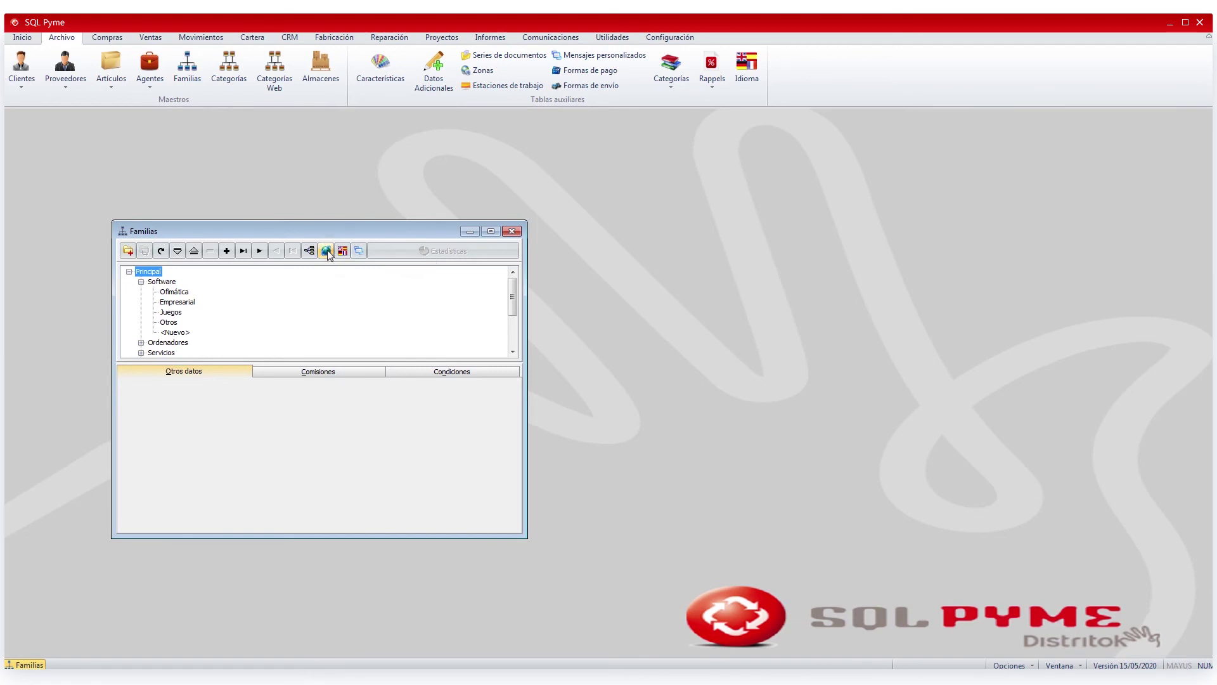
- View the Ofimática family's SQL Commerce configuration and its language translations, closing both without changes
click(184, 292)
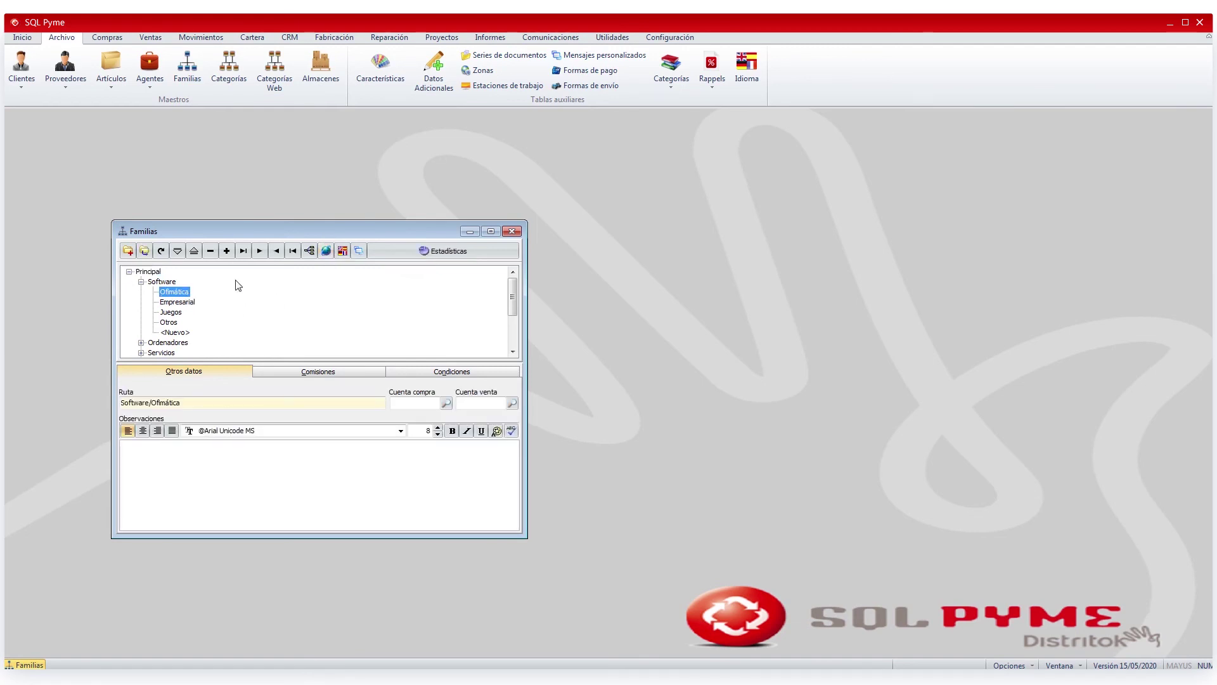
click(326, 250)
click(571, 209)
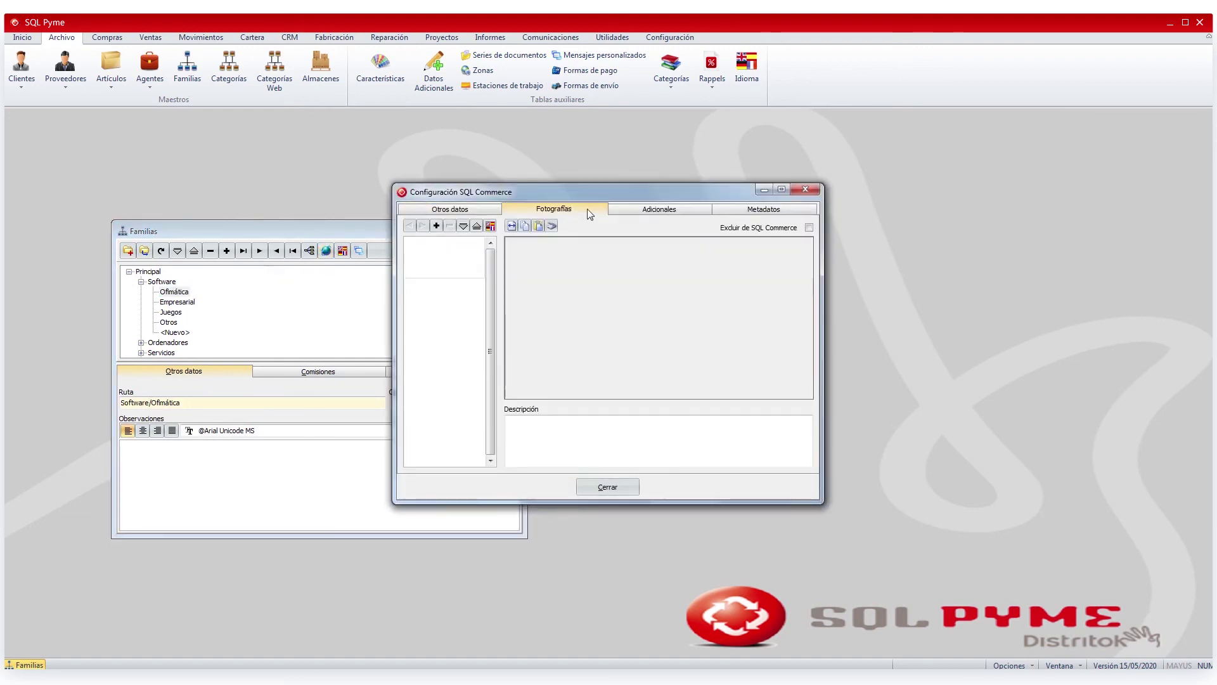
click(450, 211)
click(599, 487)
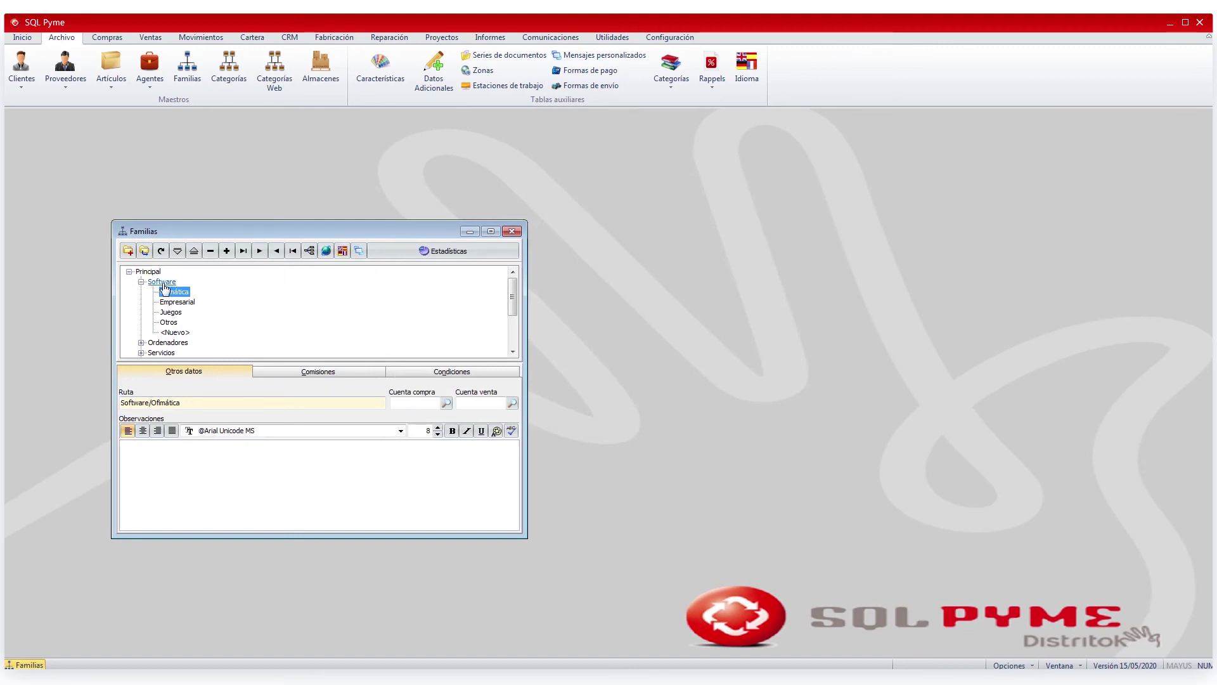
click(342, 250)
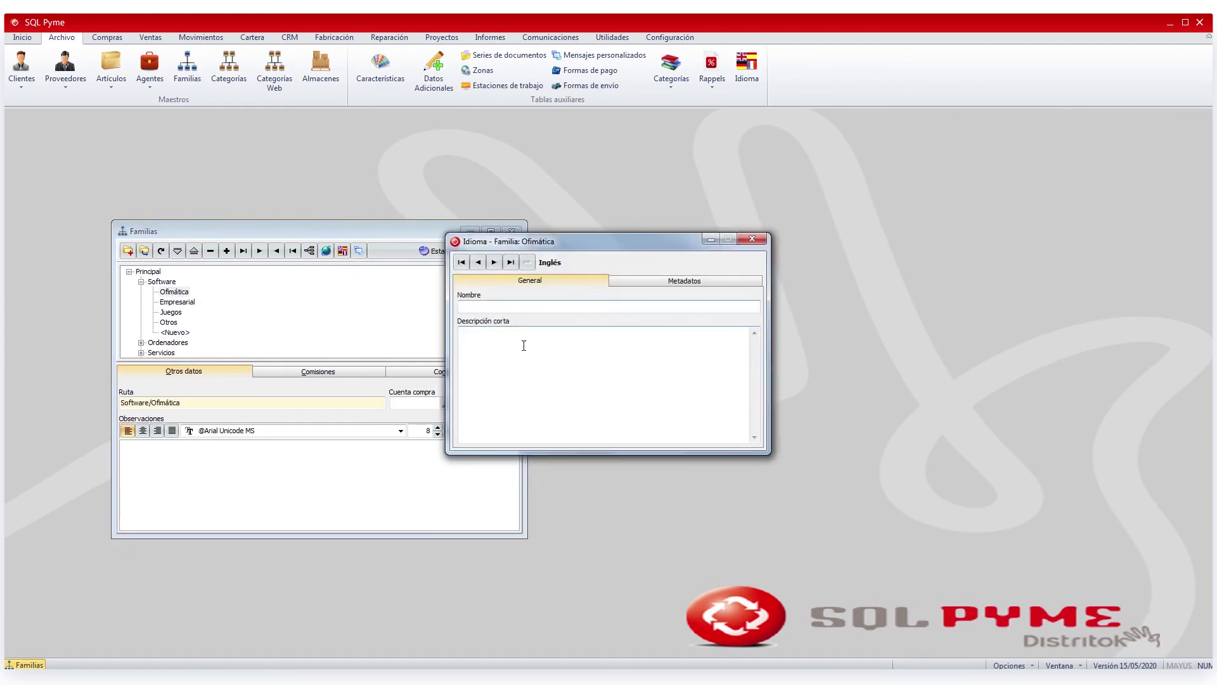
click(752, 238)
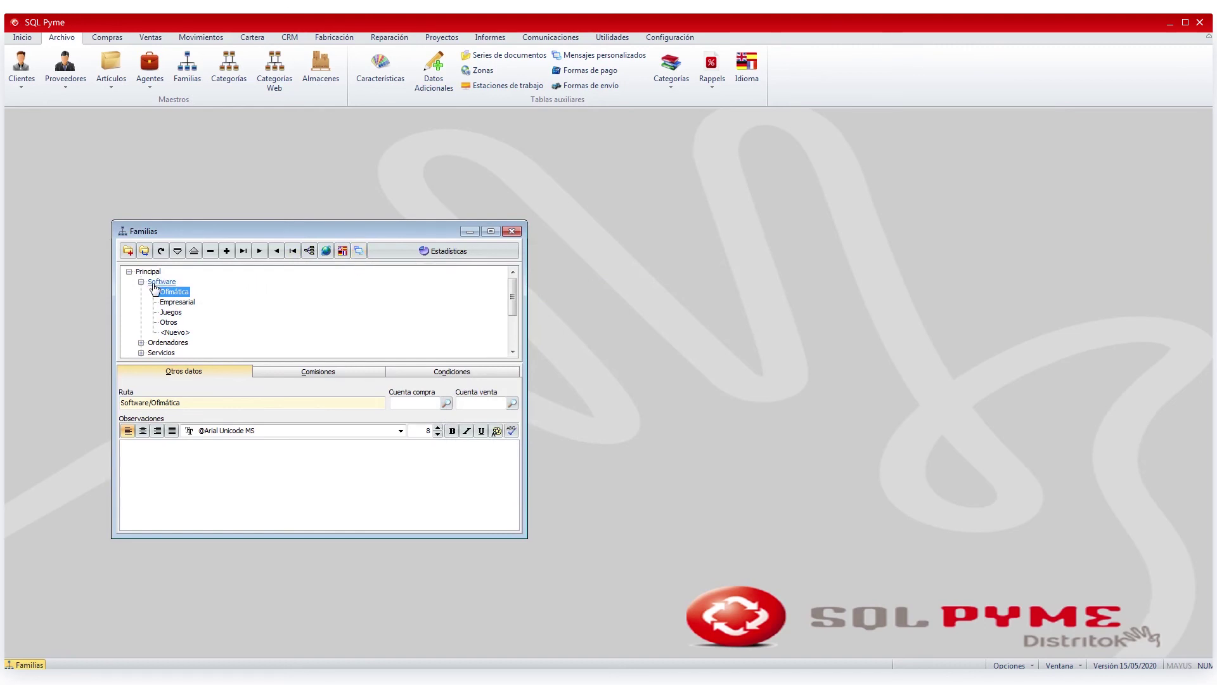
- Expand the entire family tree, and collapse and re-expand the Software branch
click(128, 253)
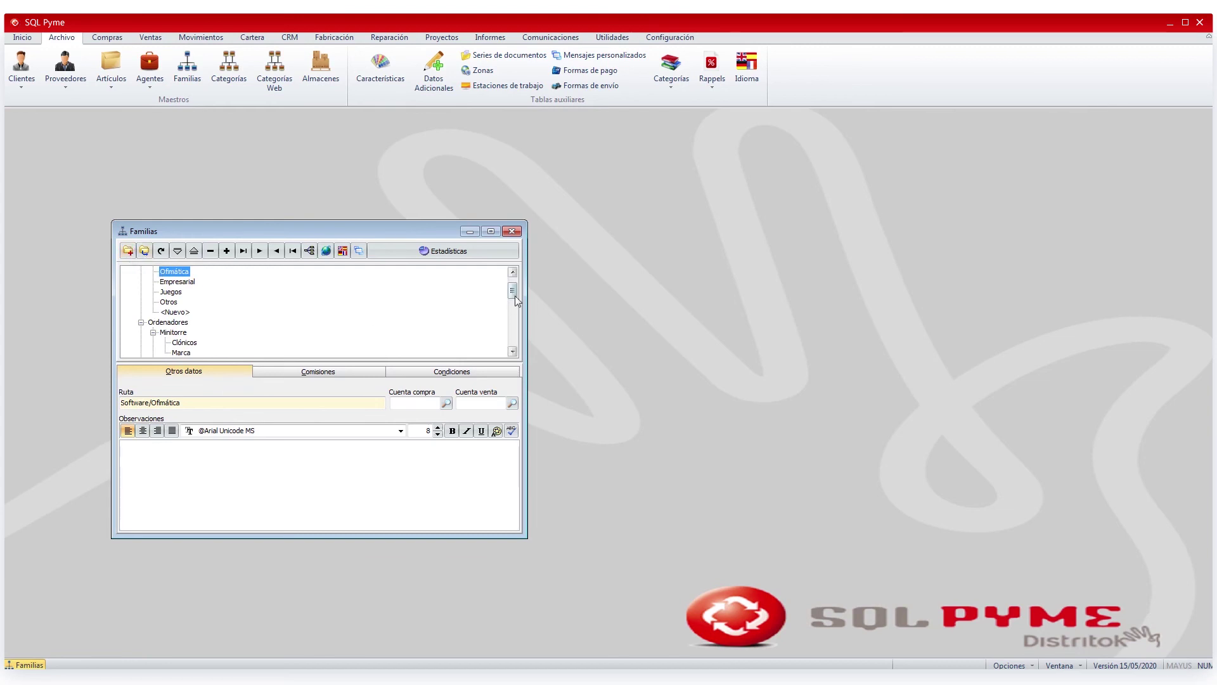
scroll(515, 295, up, 1)
click(141, 281)
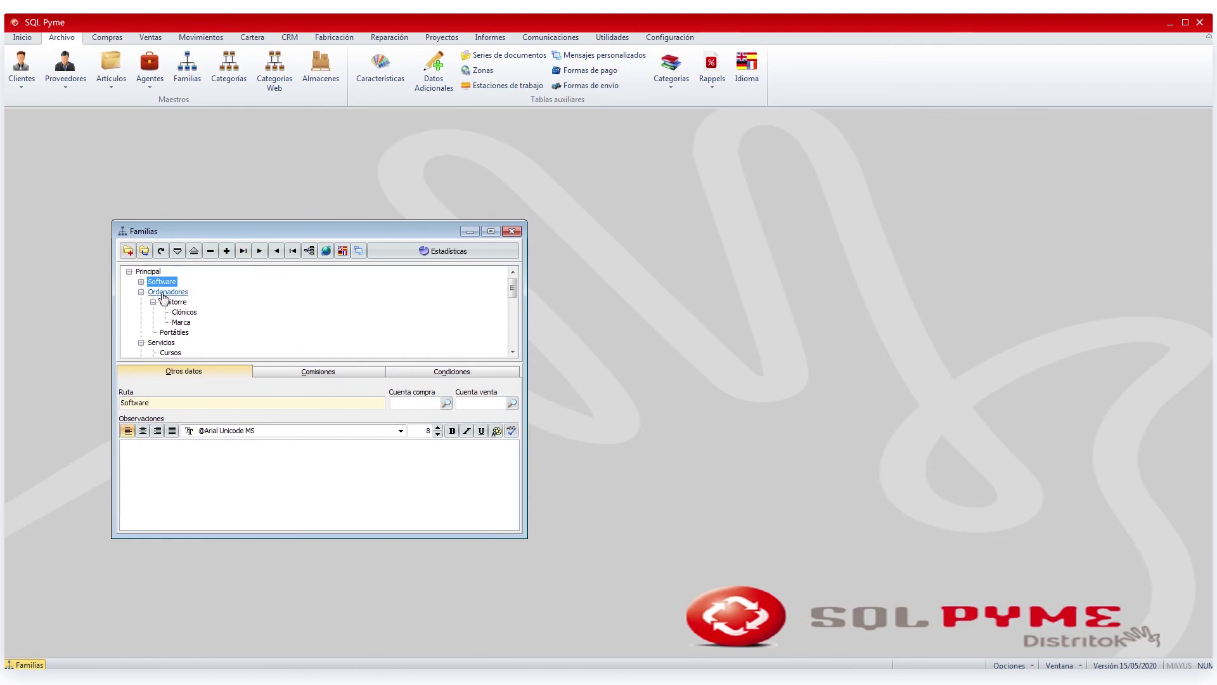
click(140, 281)
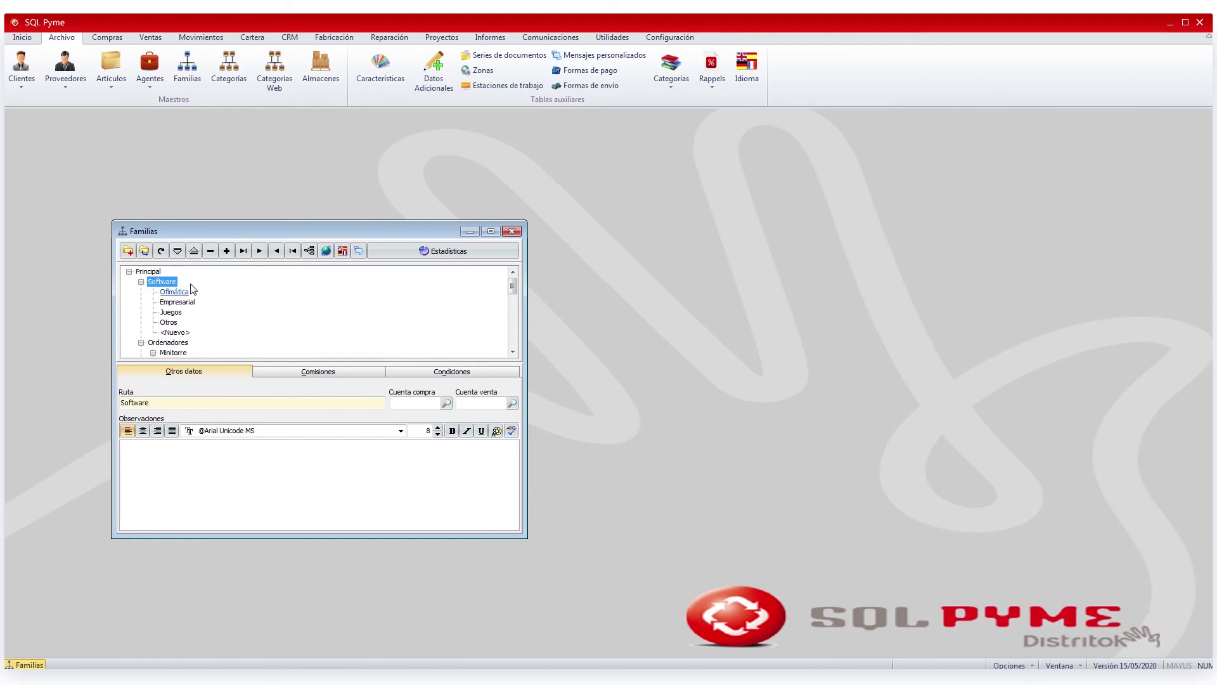
- Move the Juegos family out of Software so that it sits directly under Principal
click(170, 311)
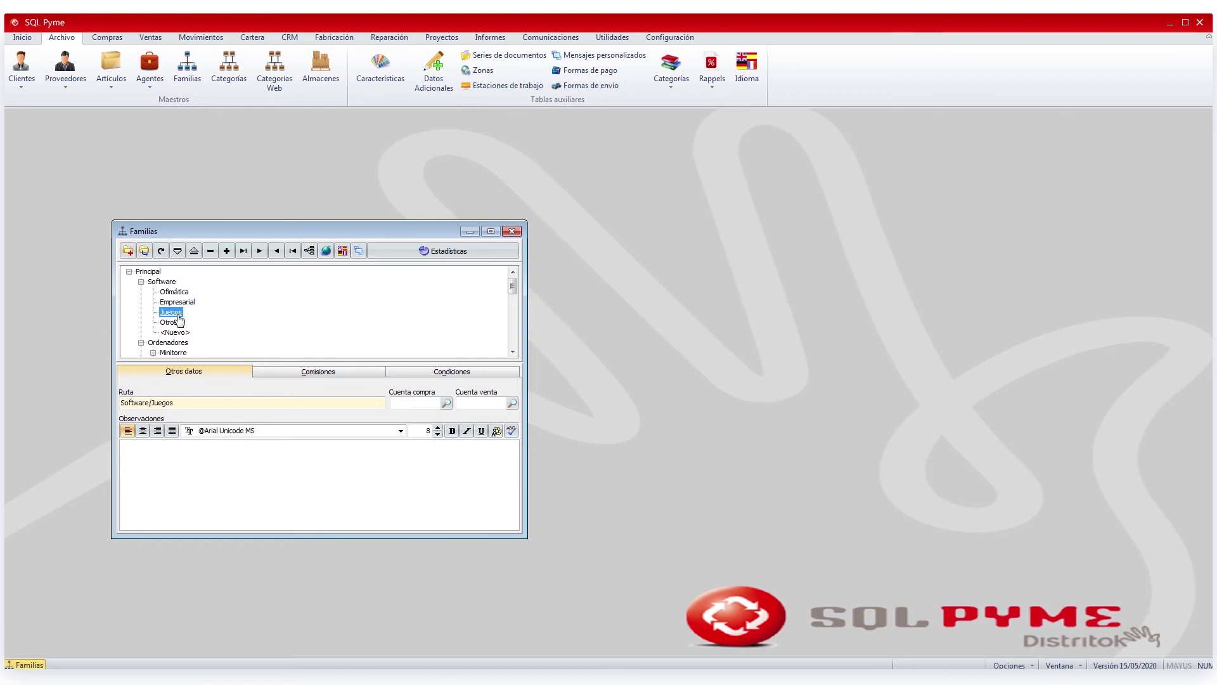
click(148, 253)
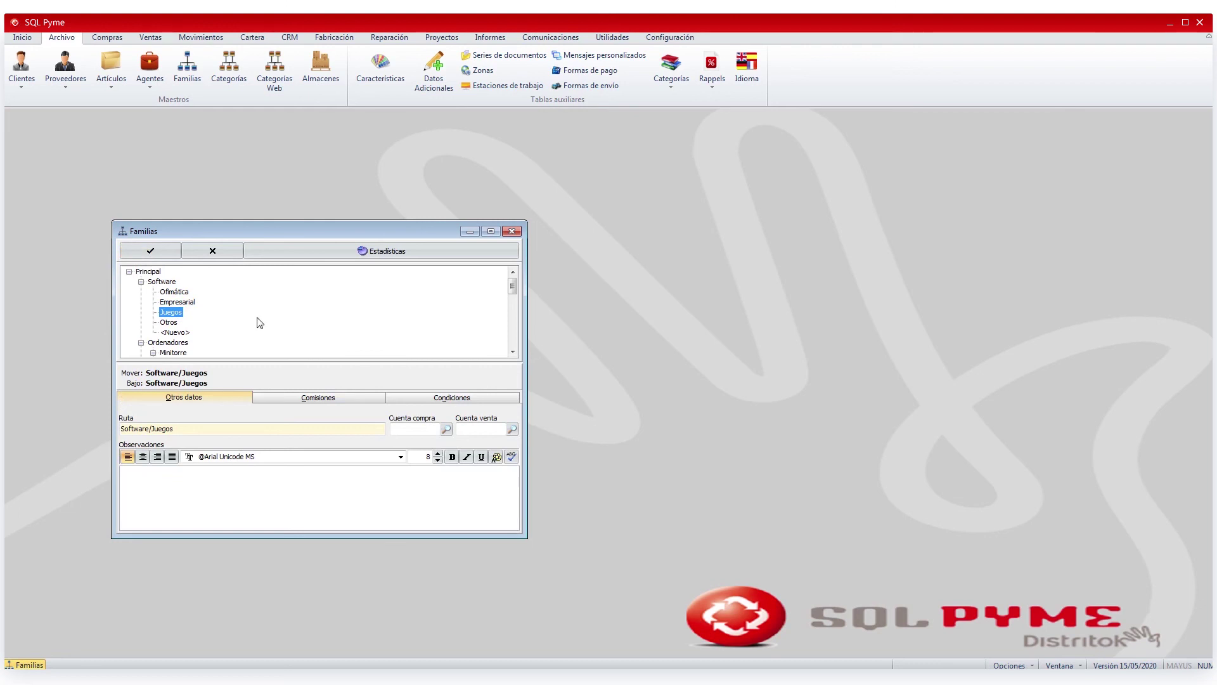
click(154, 274)
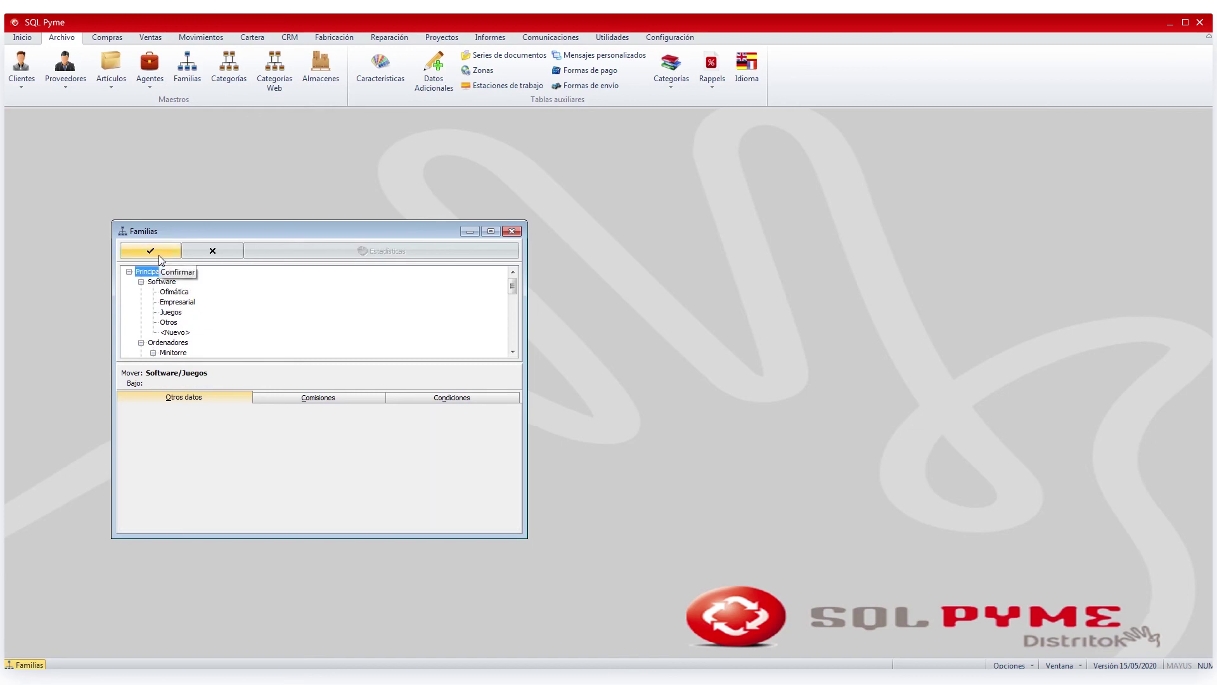
click(161, 259)
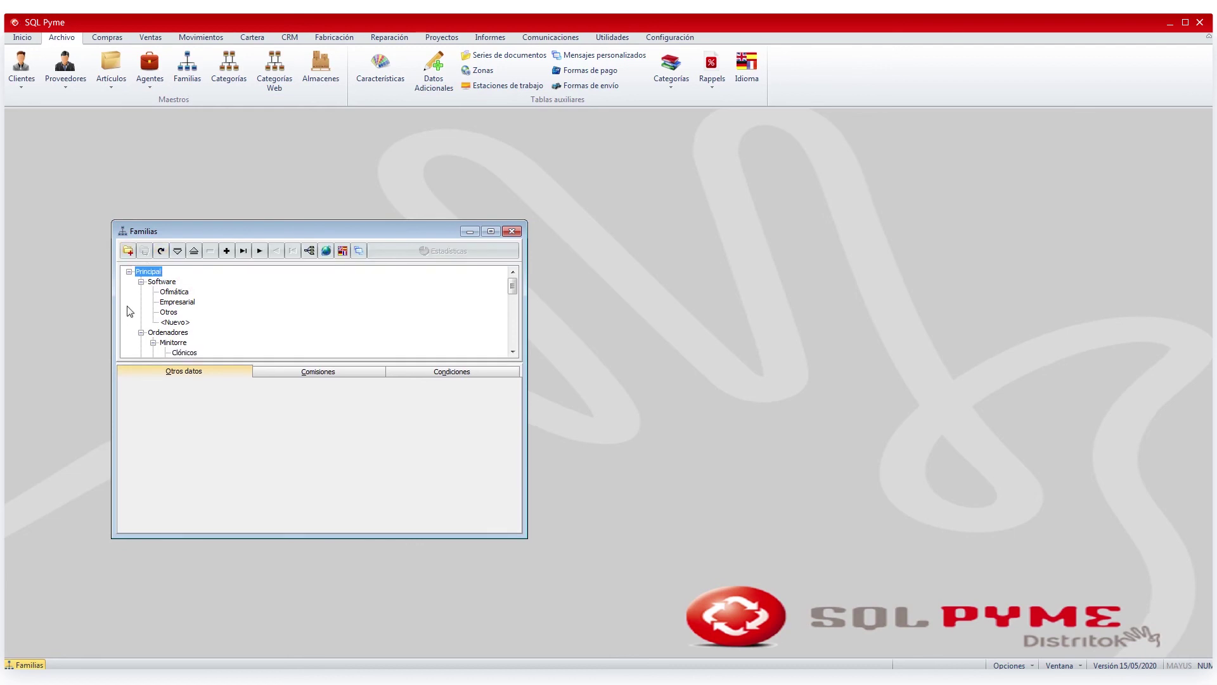
- Collapse the expanded branches under Principal and select the Juegos family at the end of the first level
click(142, 281)
click(142, 292)
click(142, 302)
click(142, 322)
click(141, 332)
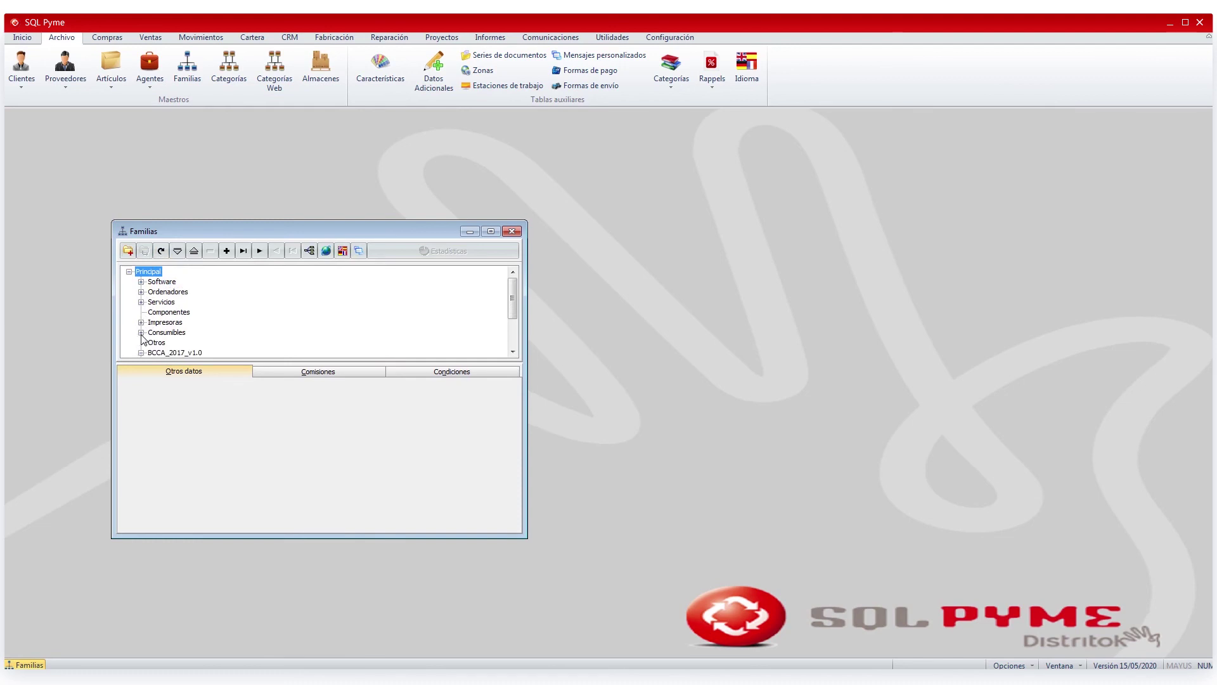
scroll(510, 351, down, 5)
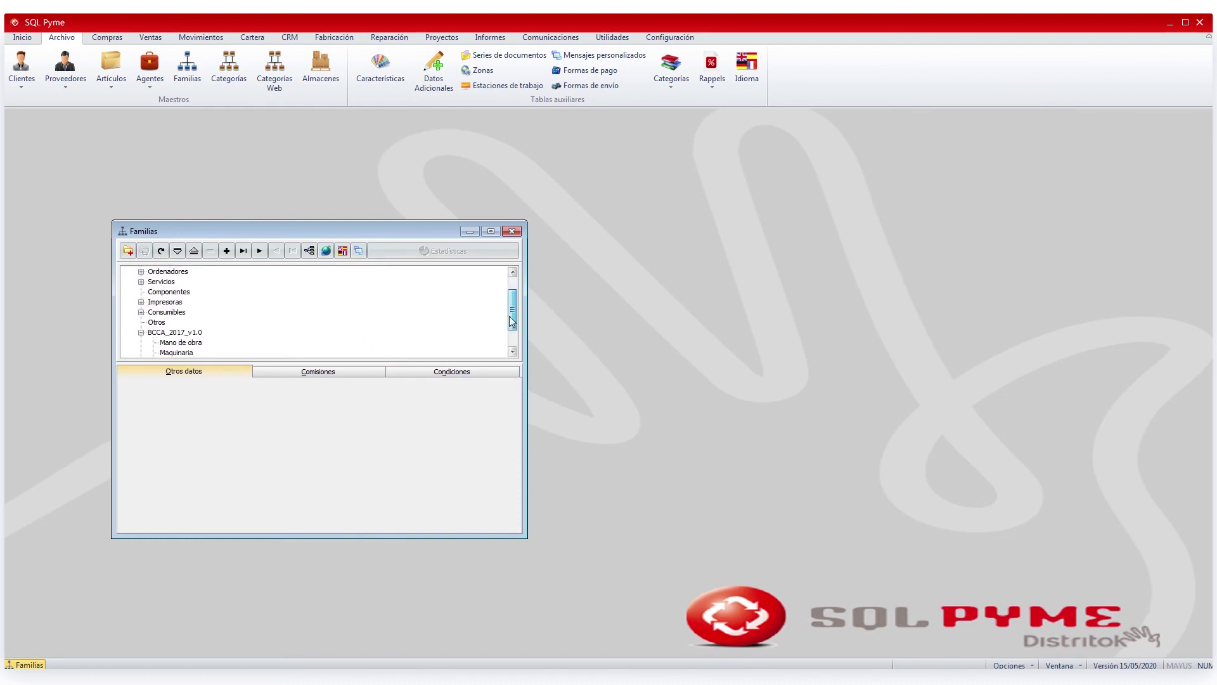
click(158, 342)
click(141, 302)
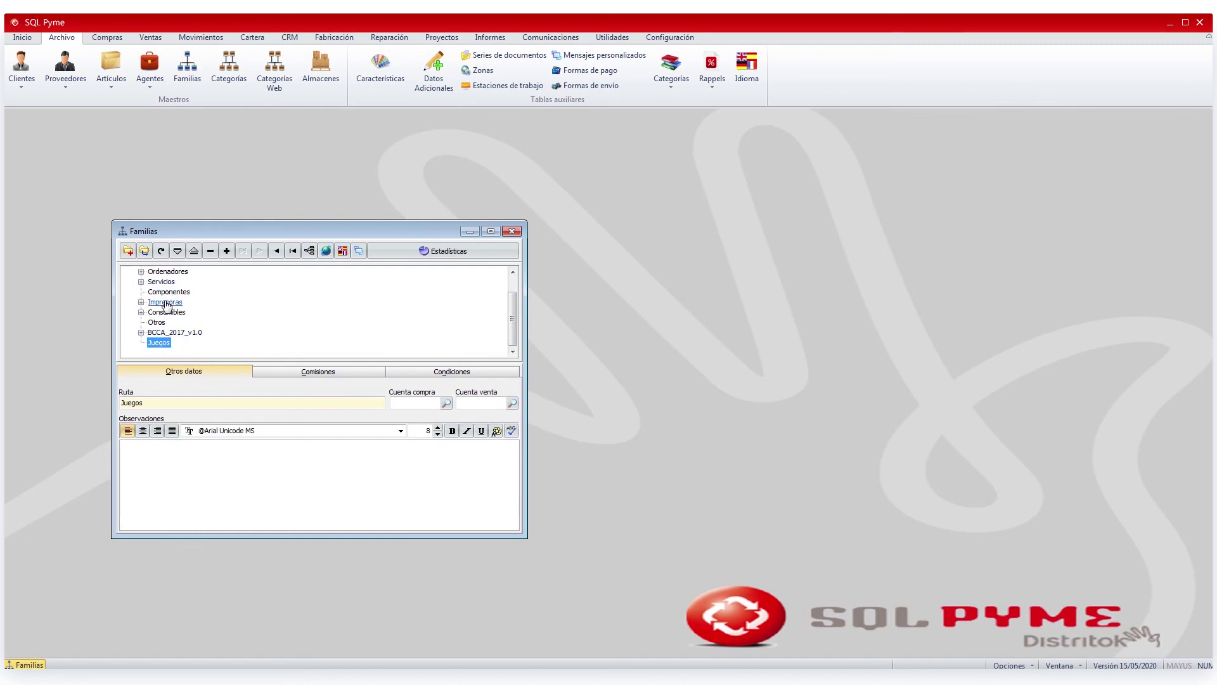
- Reorder the Juegos family upward until it is the first entry under Principal
scroll(510, 338, up, 1)
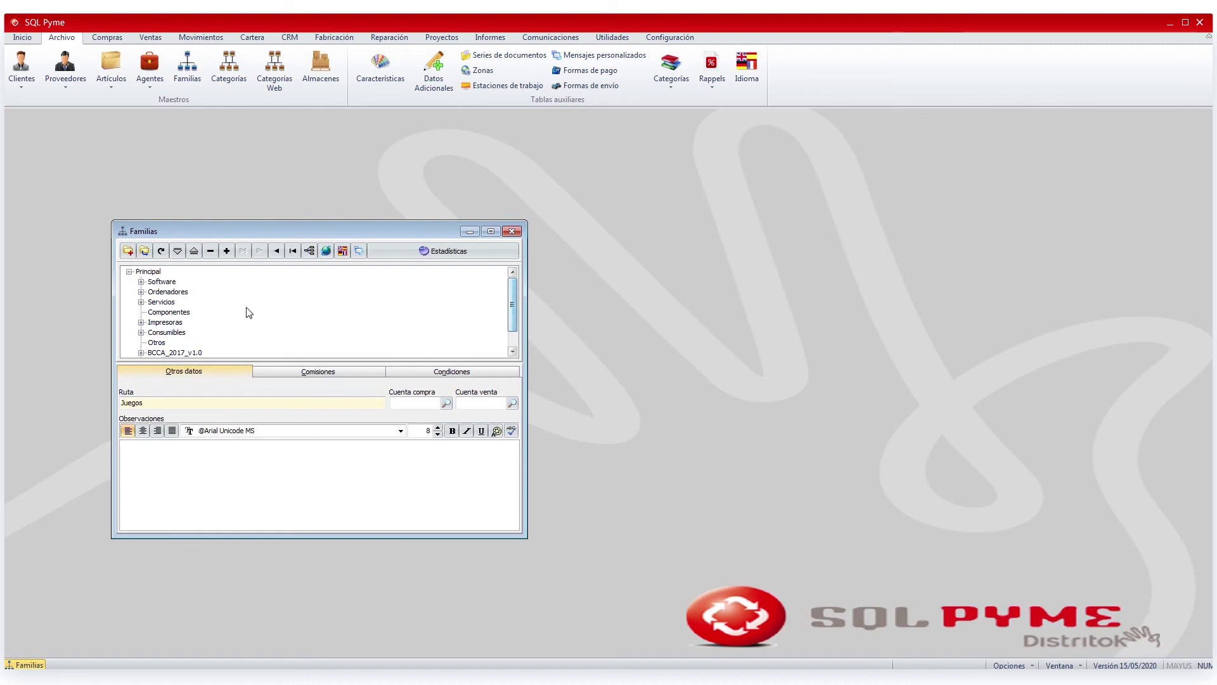
scroll(511, 345, down, 1)
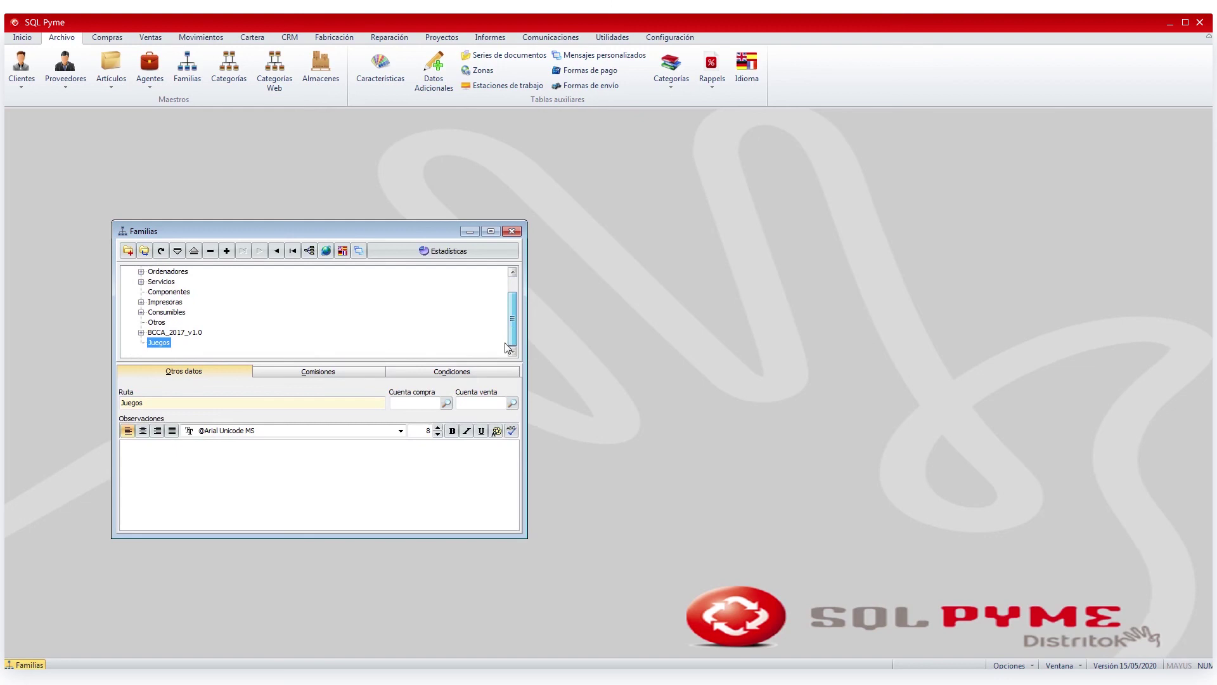
click(194, 251)
click(194, 252)
click(194, 251)
click(193, 252)
click(193, 251)
click(193, 252)
click(193, 252)
click(194, 251)
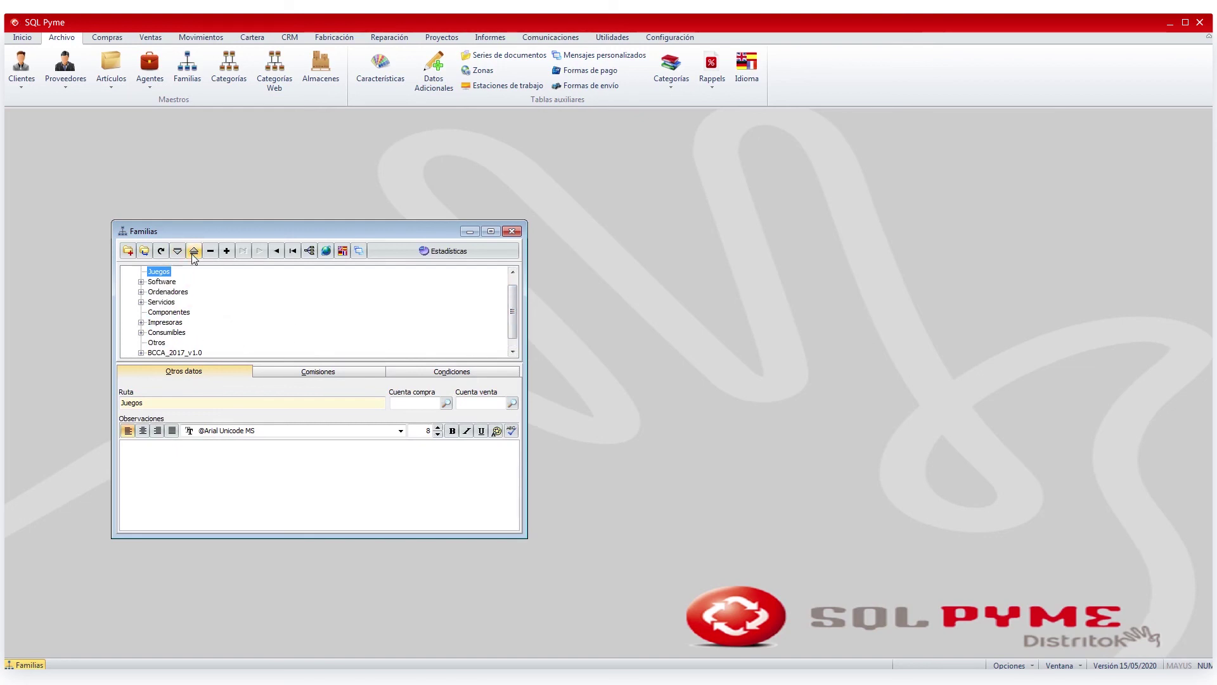
scroll(515, 321, up, 1)
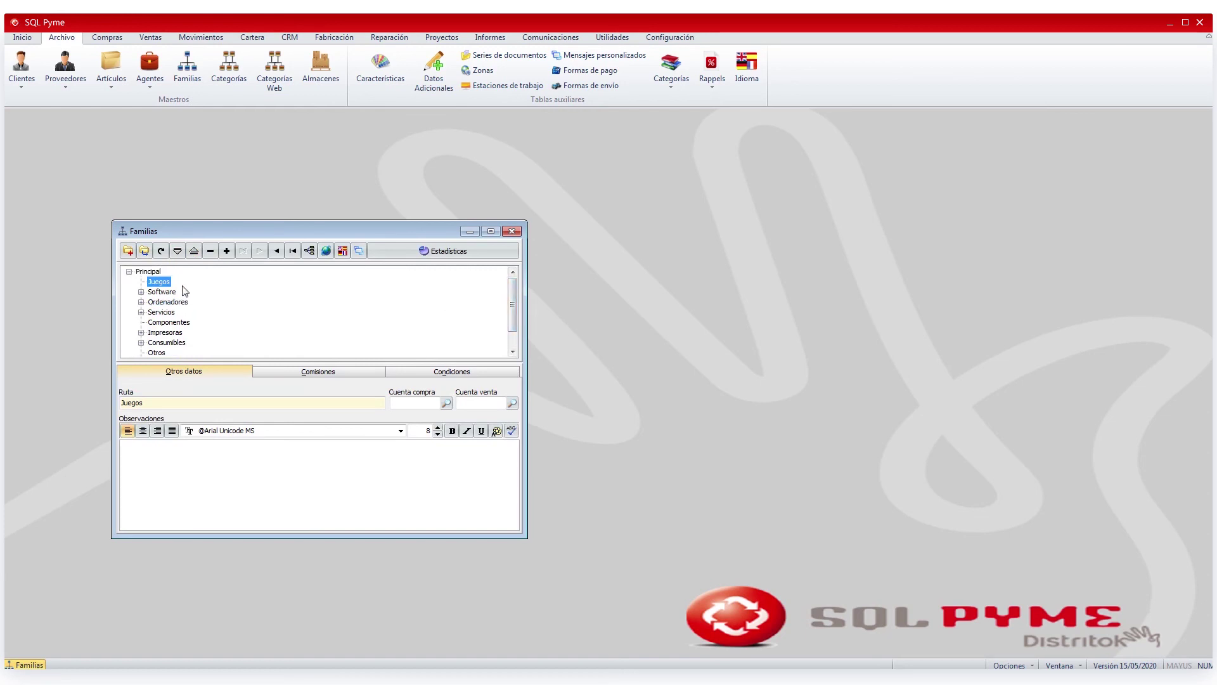
- Collapse the whole family tree and close its window, and view the Categorías window and close it
click(310, 251)
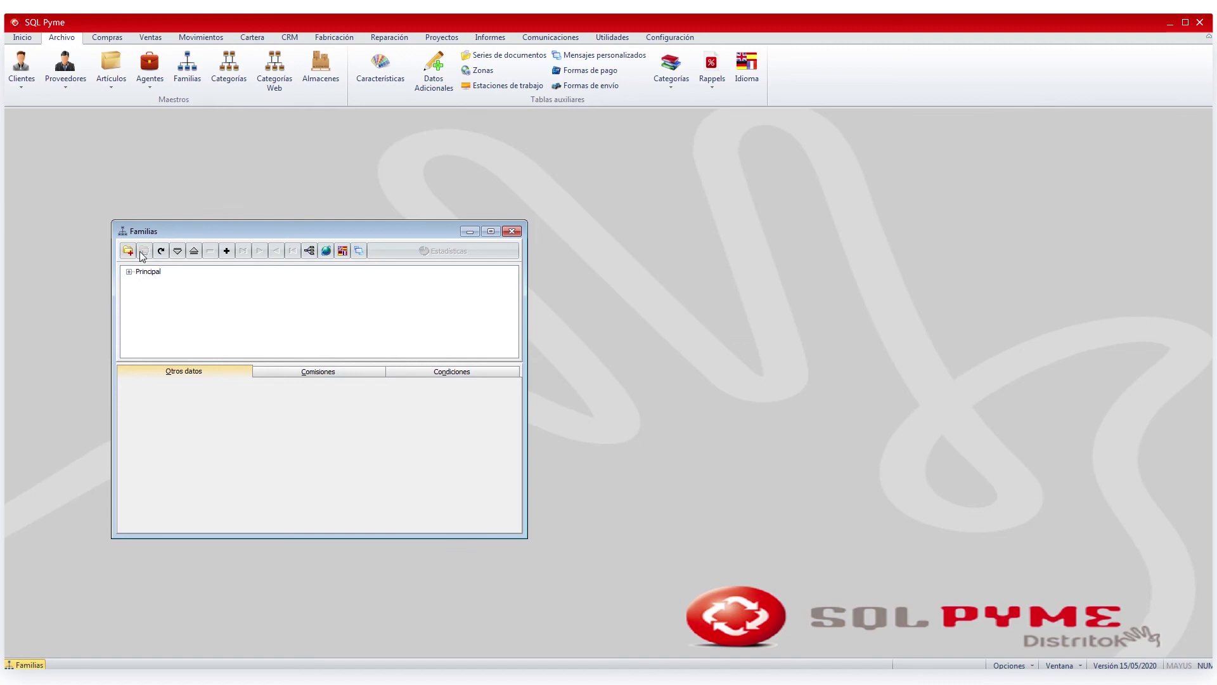
click(511, 231)
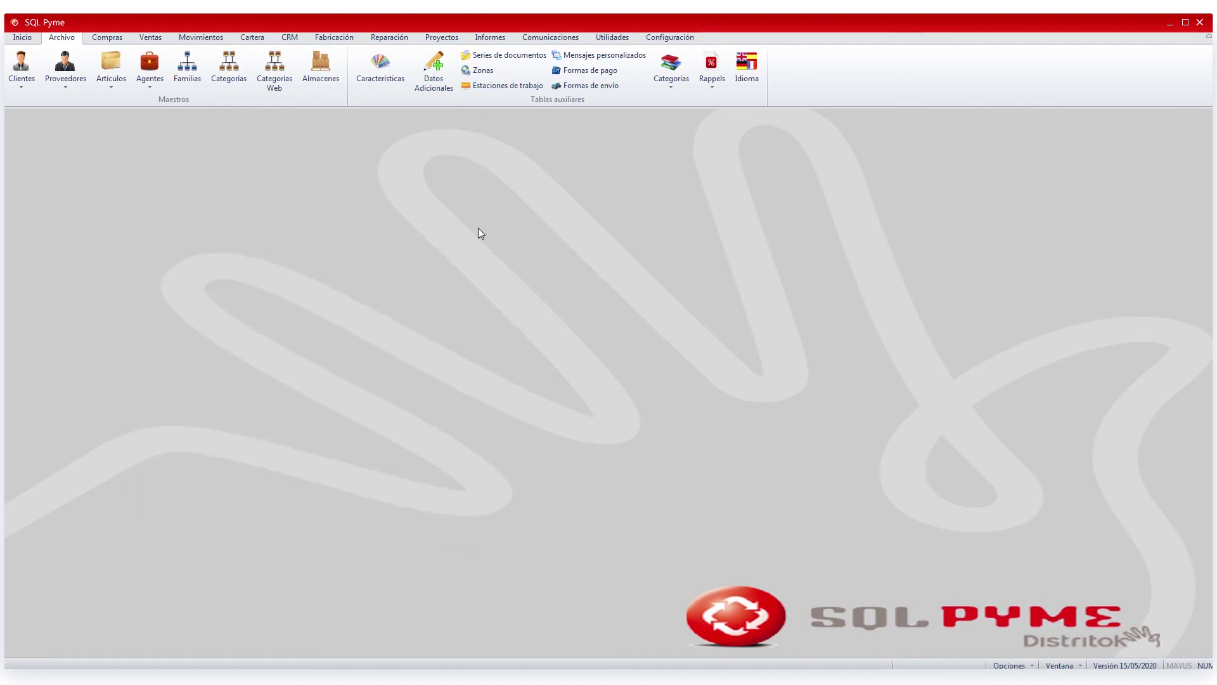
click(240, 66)
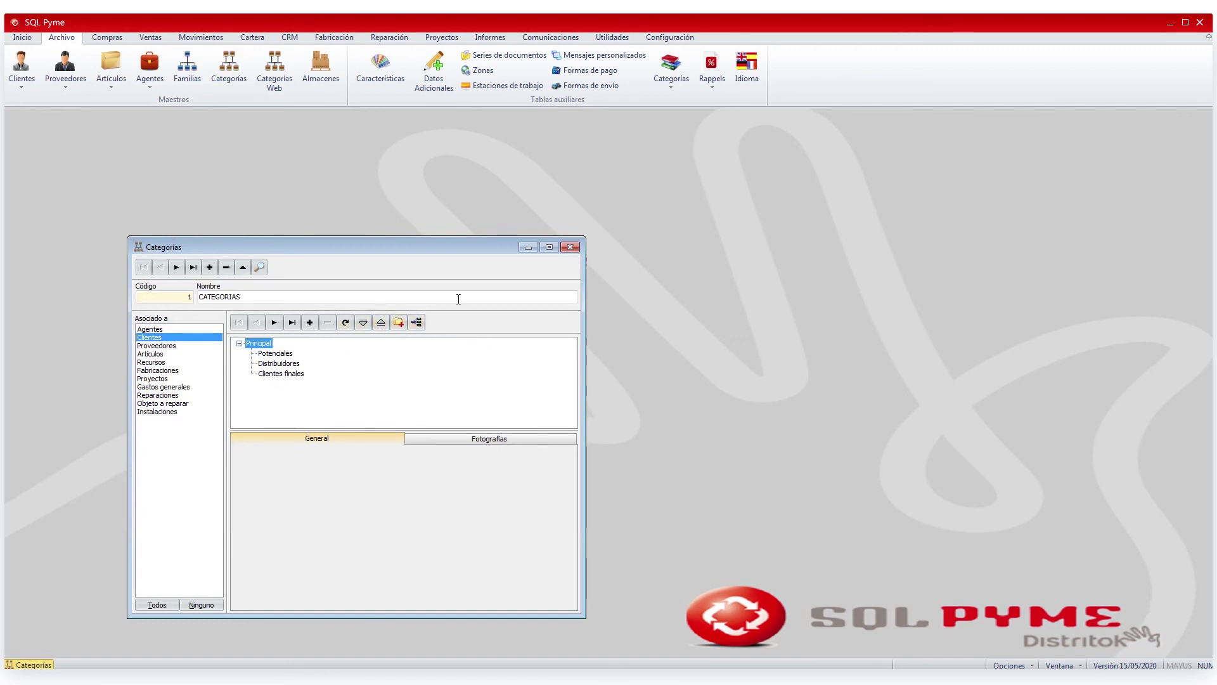
click(570, 246)
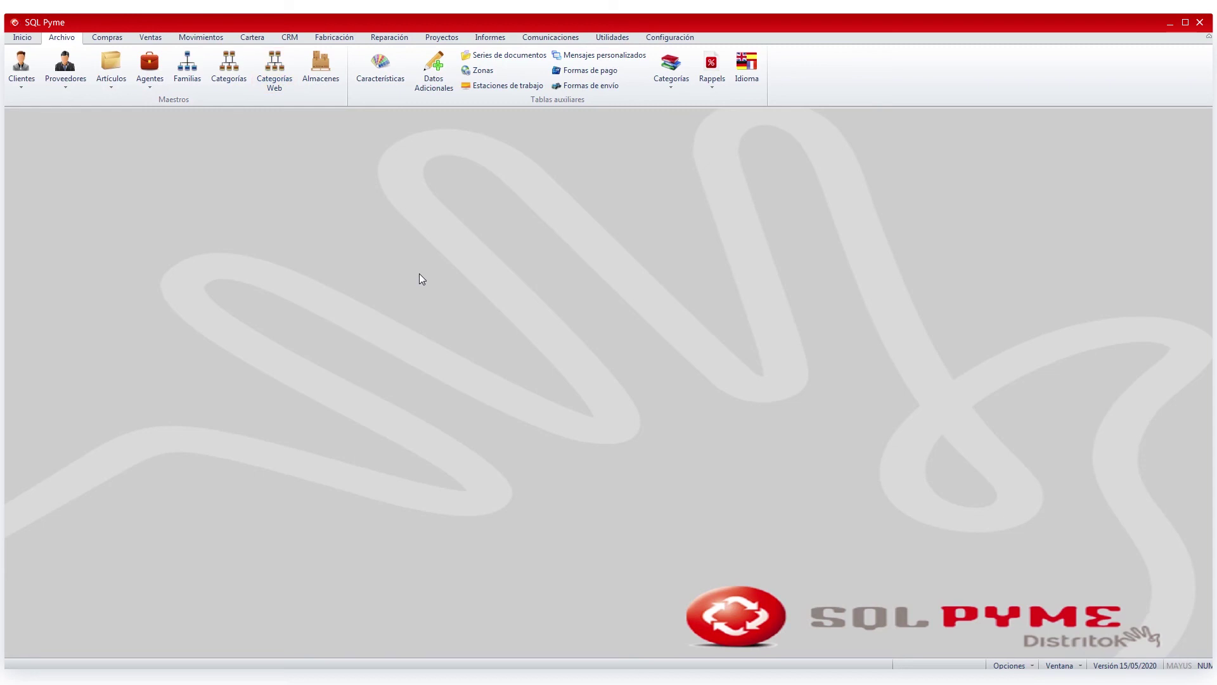
- Open the supplier invoices in Compras and go back four records to the SEA FOOD SOCIETY invoice
click(145, 38)
click(107, 37)
click(156, 63)
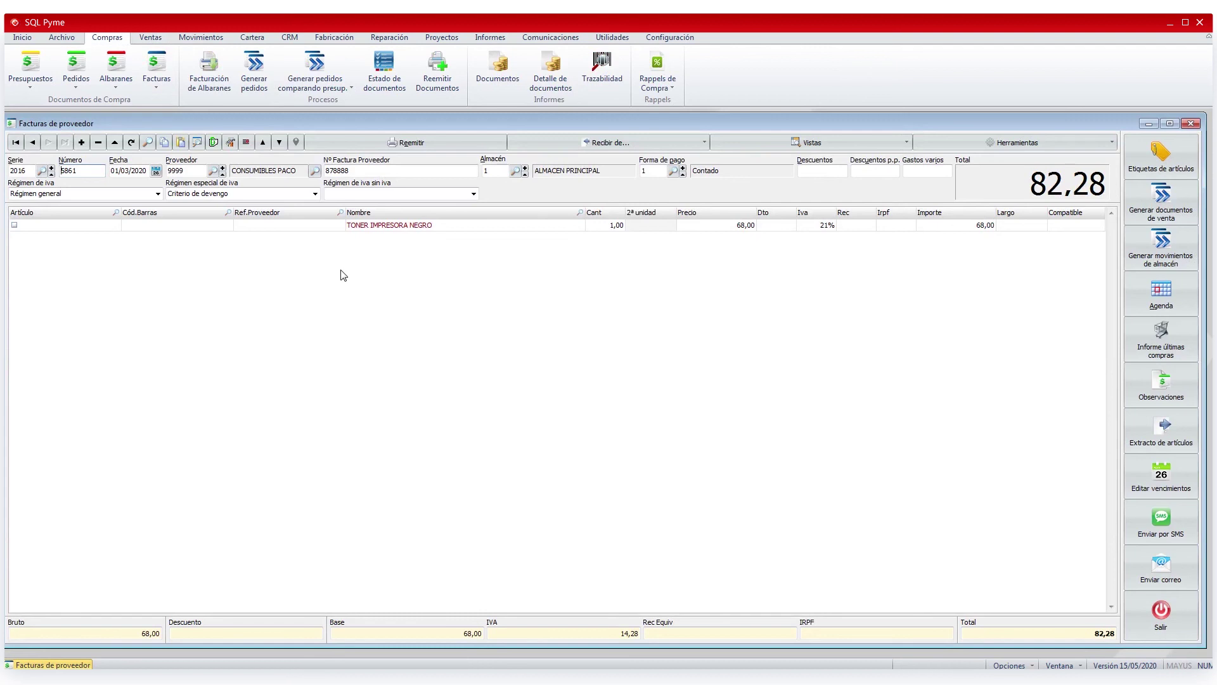
click(32, 142)
click(33, 143)
click(32, 142)
click(33, 142)
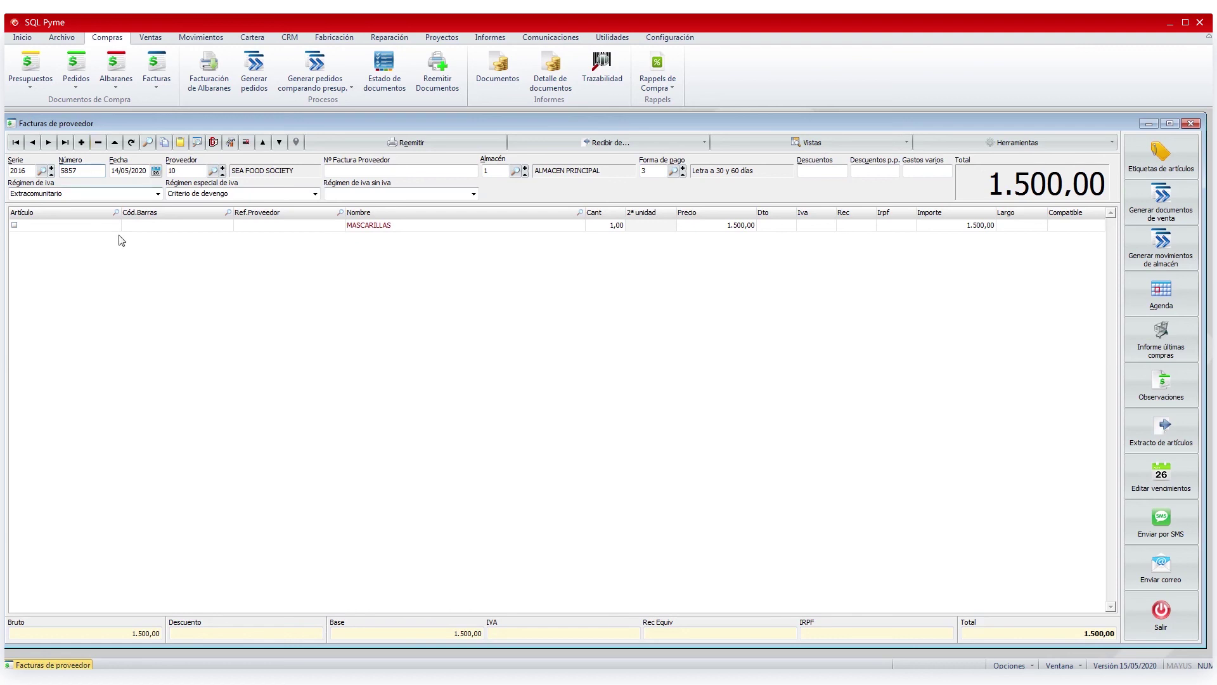
- View the invoice search list and the dialog for generating a copy of the invoice, cancelling both
click(148, 143)
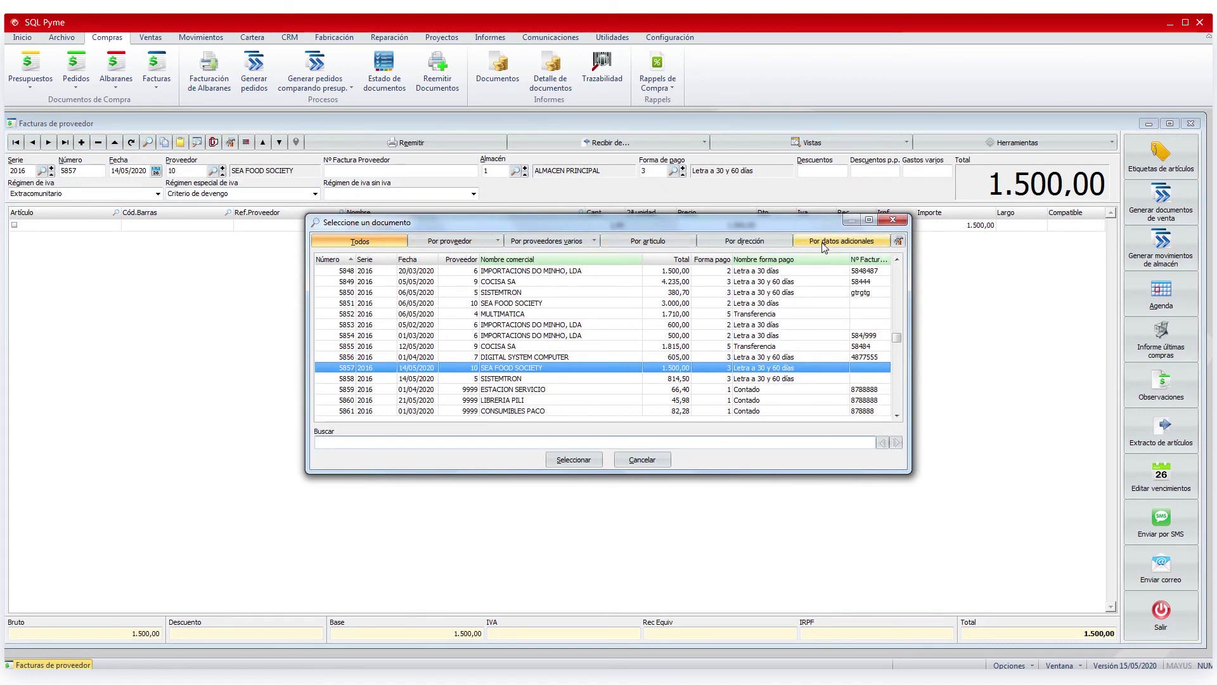
click(649, 459)
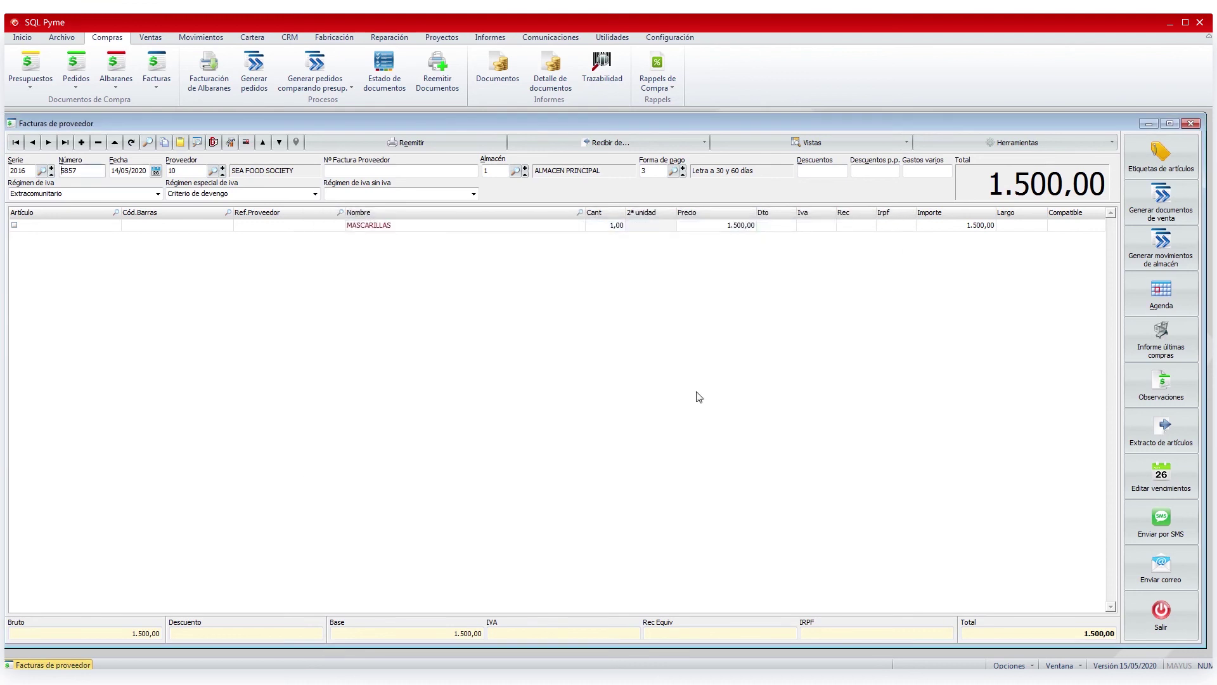
click(165, 147)
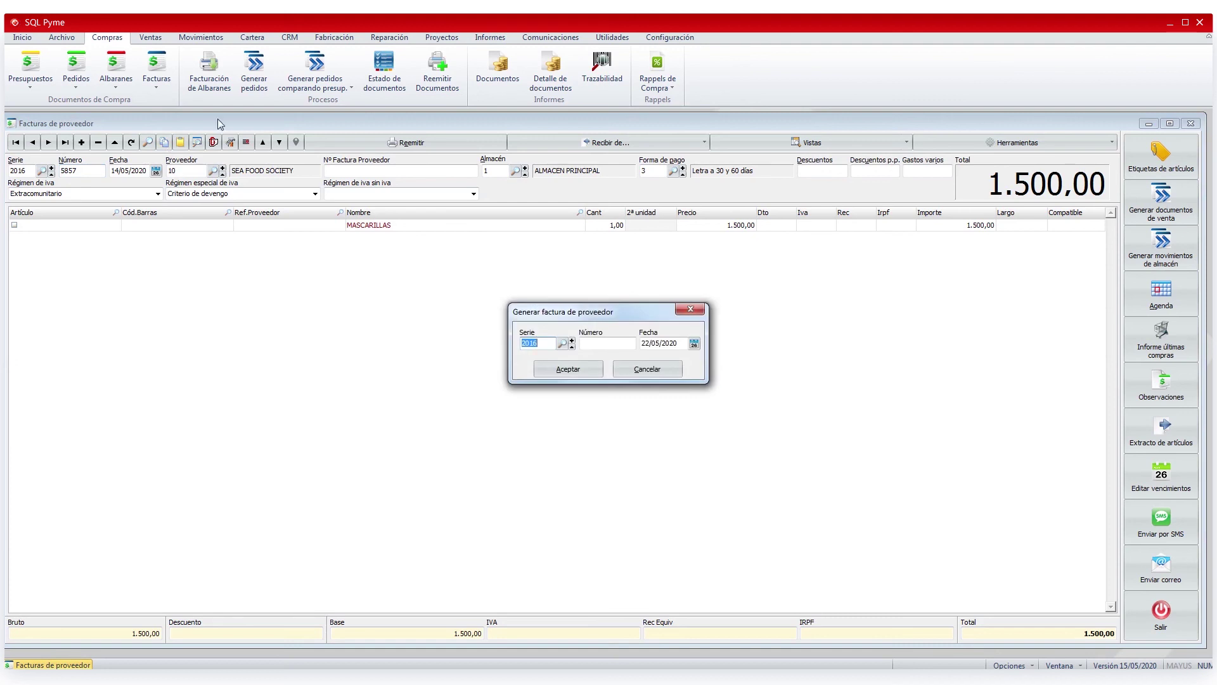
click(677, 343)
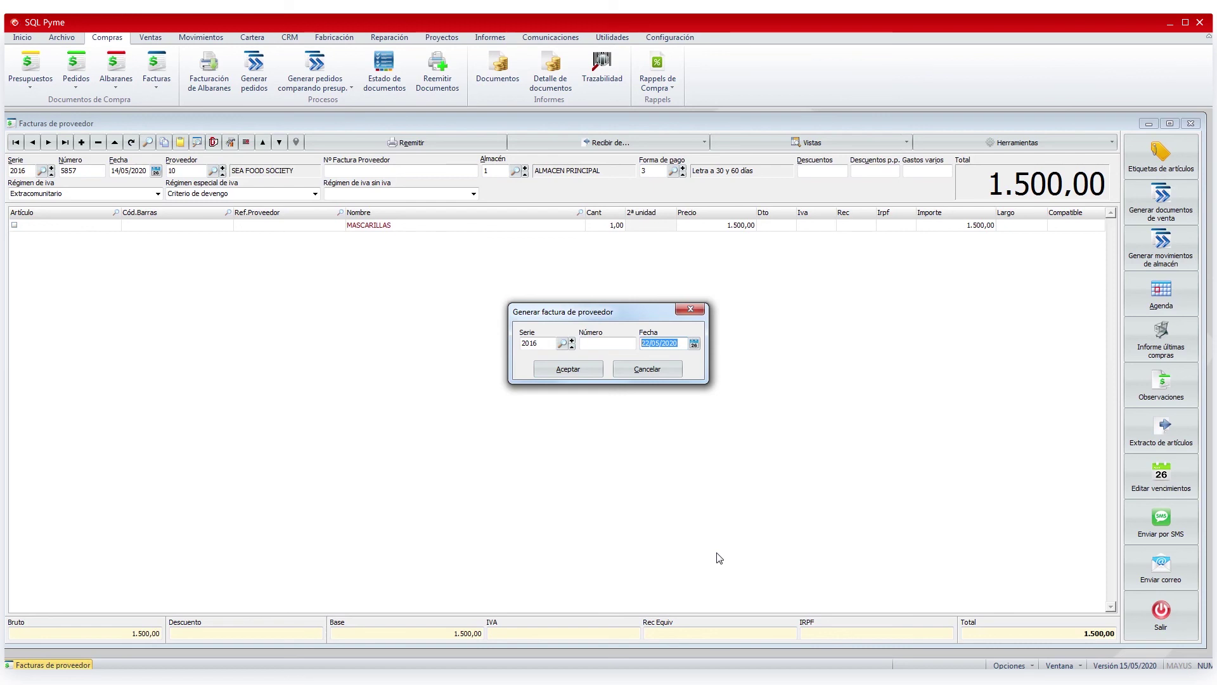
click(647, 369)
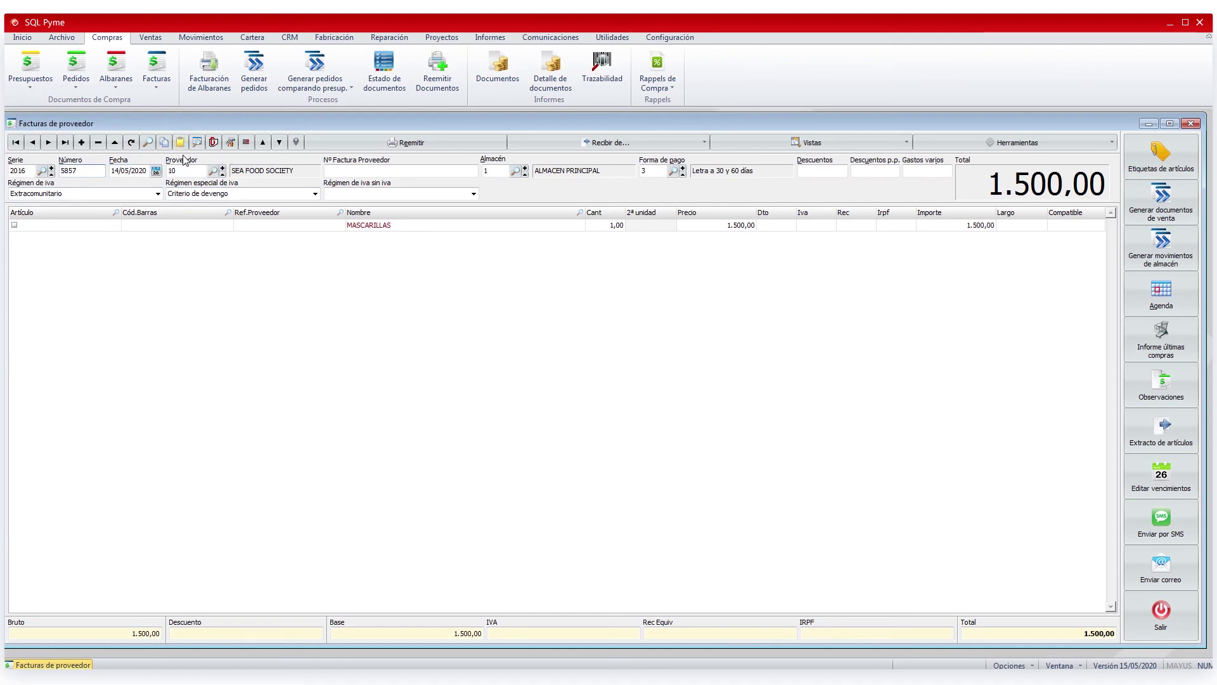
- View the supplier invoice filter and the accounting entry options, leaving both without changes
click(197, 142)
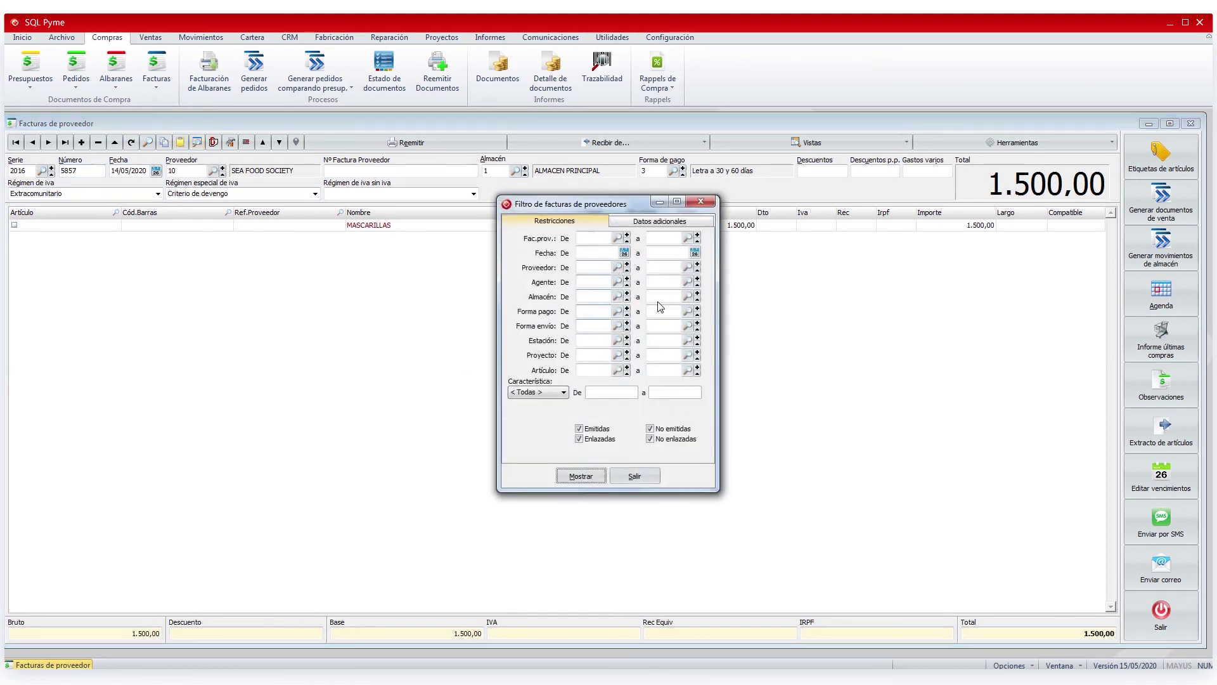
click(656, 477)
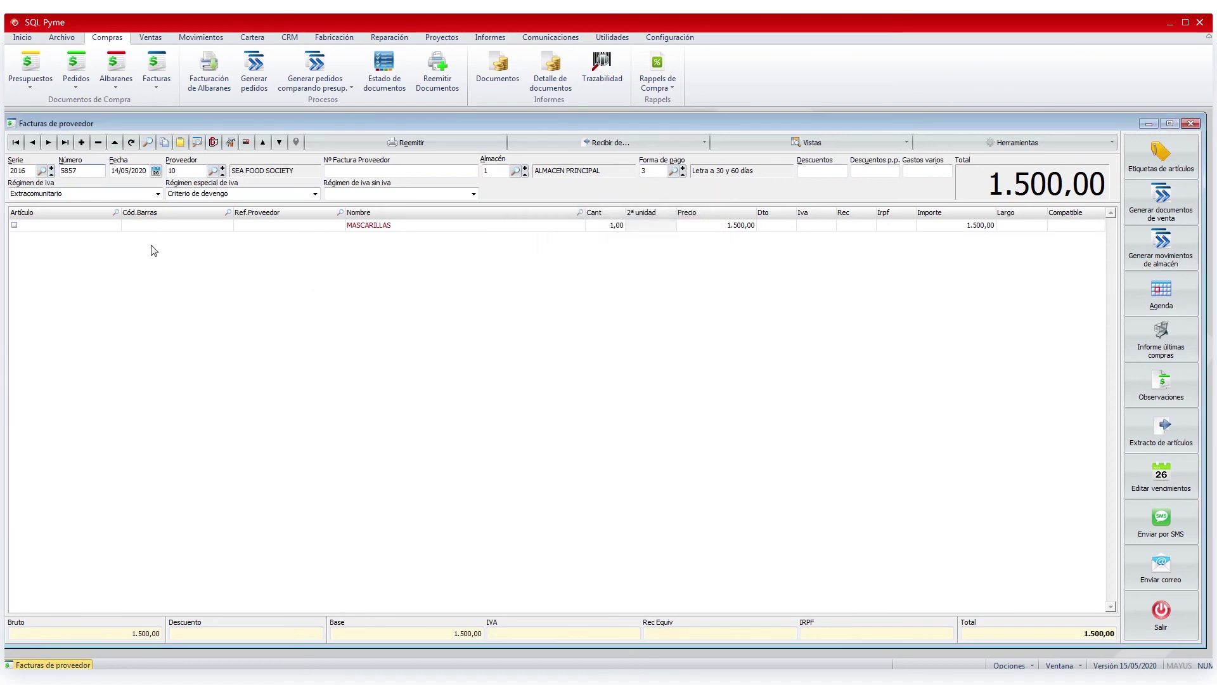
click(214, 143)
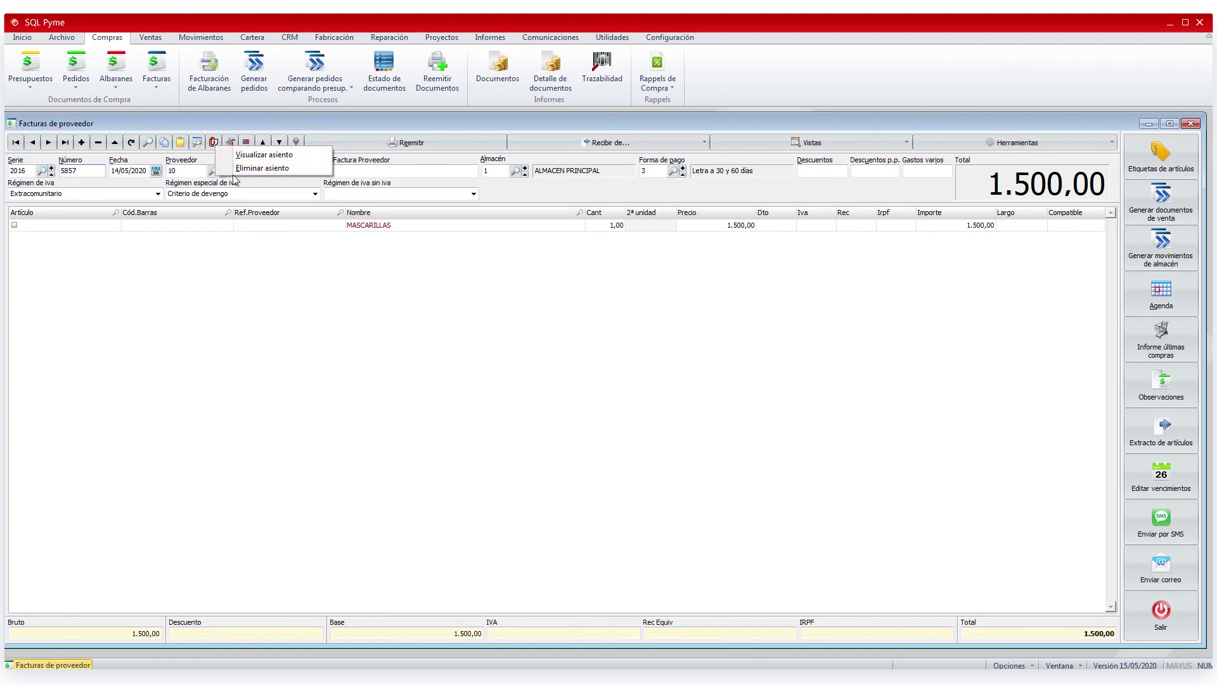
click(301, 344)
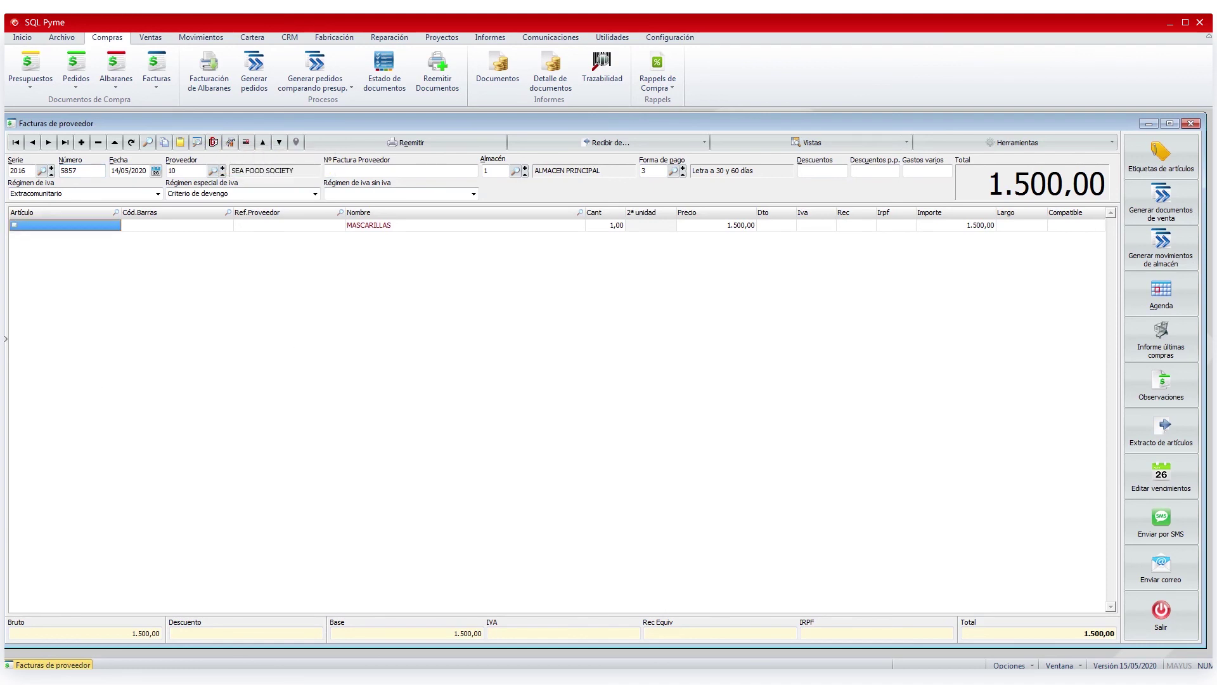
- In the invoice header's edit format, make Número read-only and move Nº Factura Proveedor to the first position
click(230, 142)
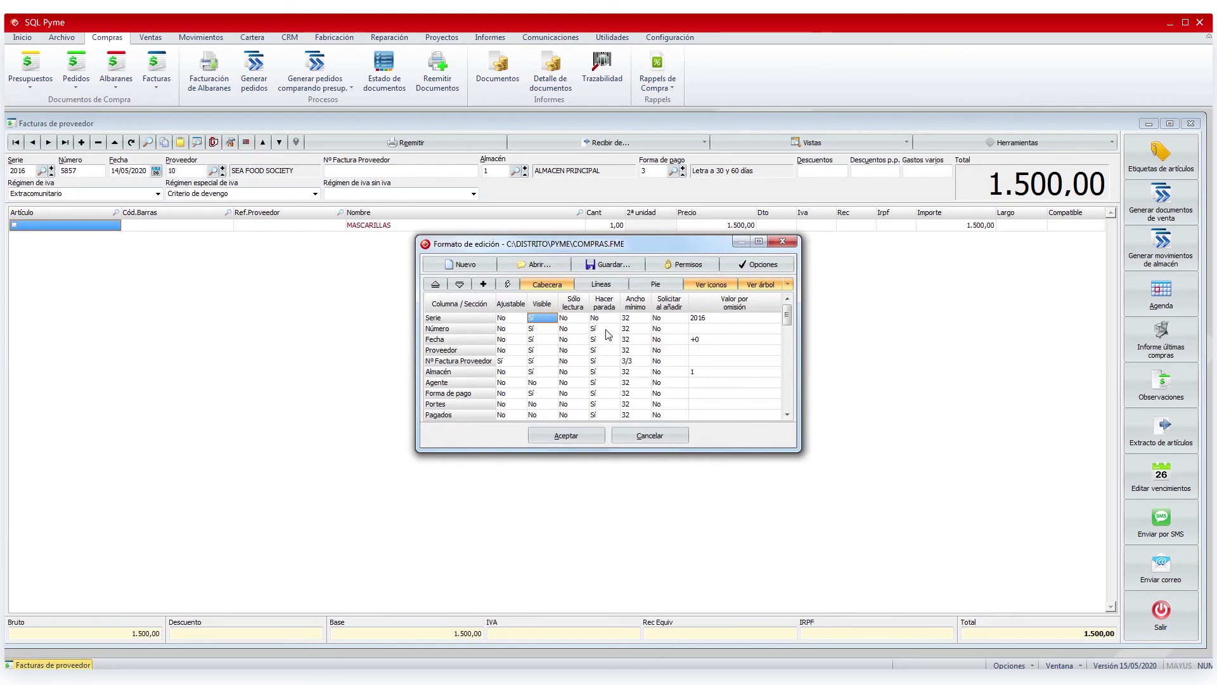
key(Down)
click(567, 332)
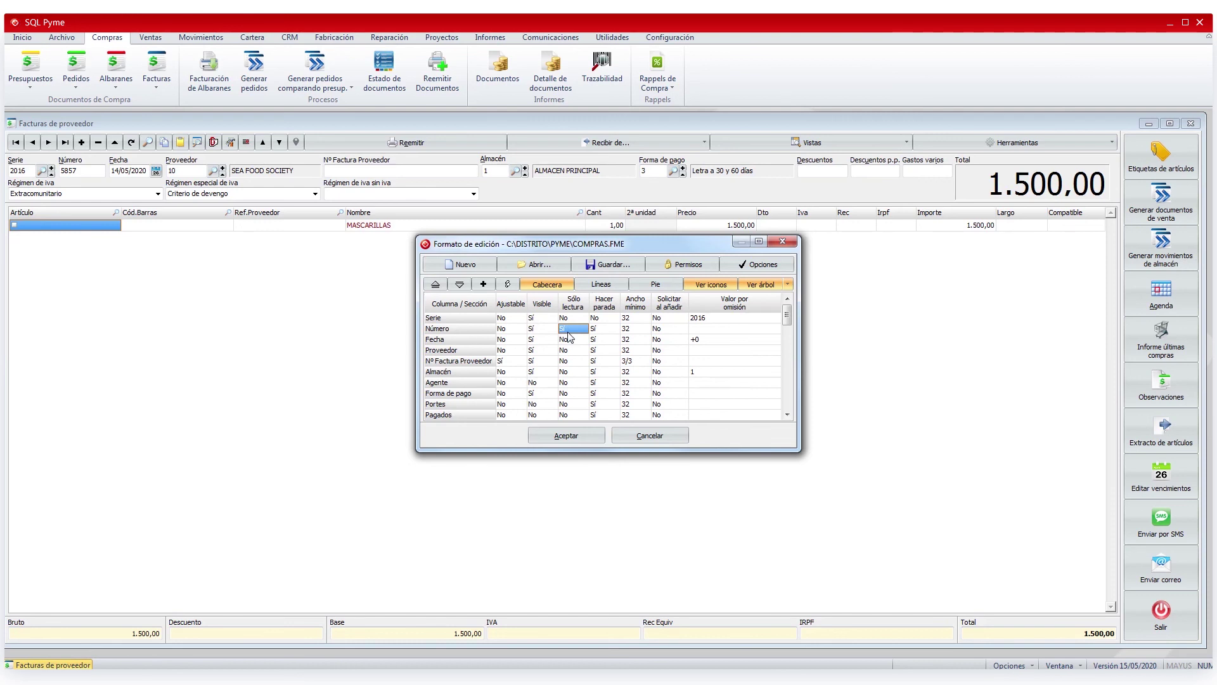
click(553, 362)
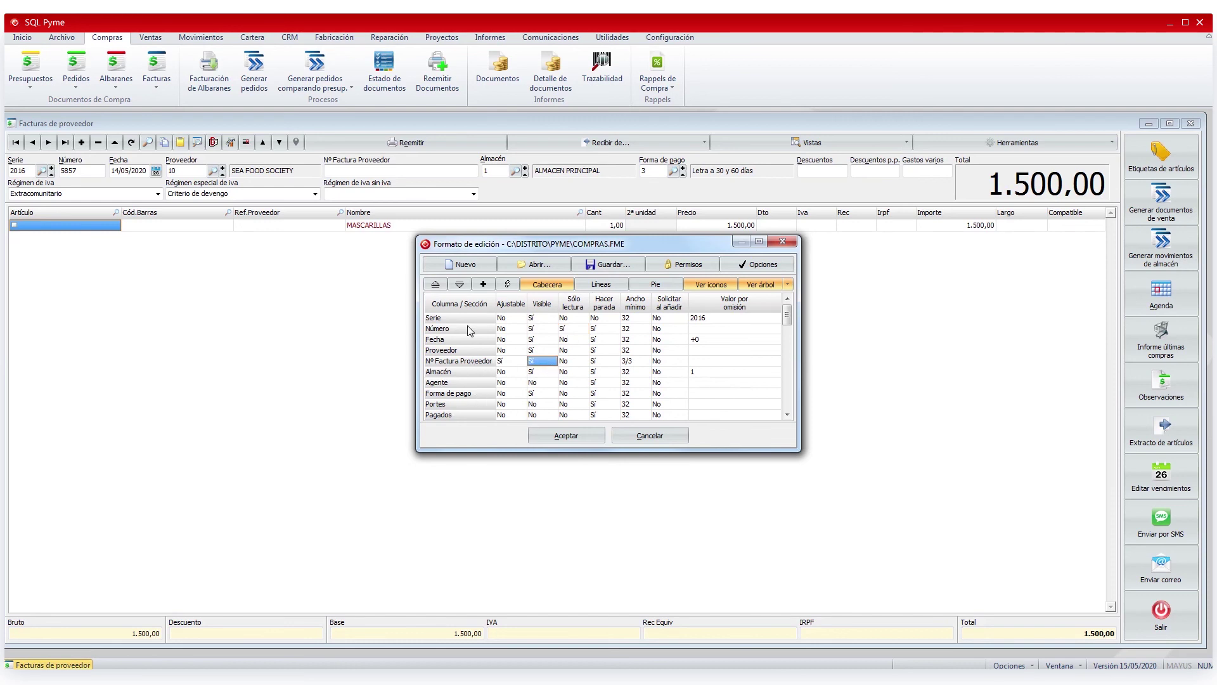
click(436, 284)
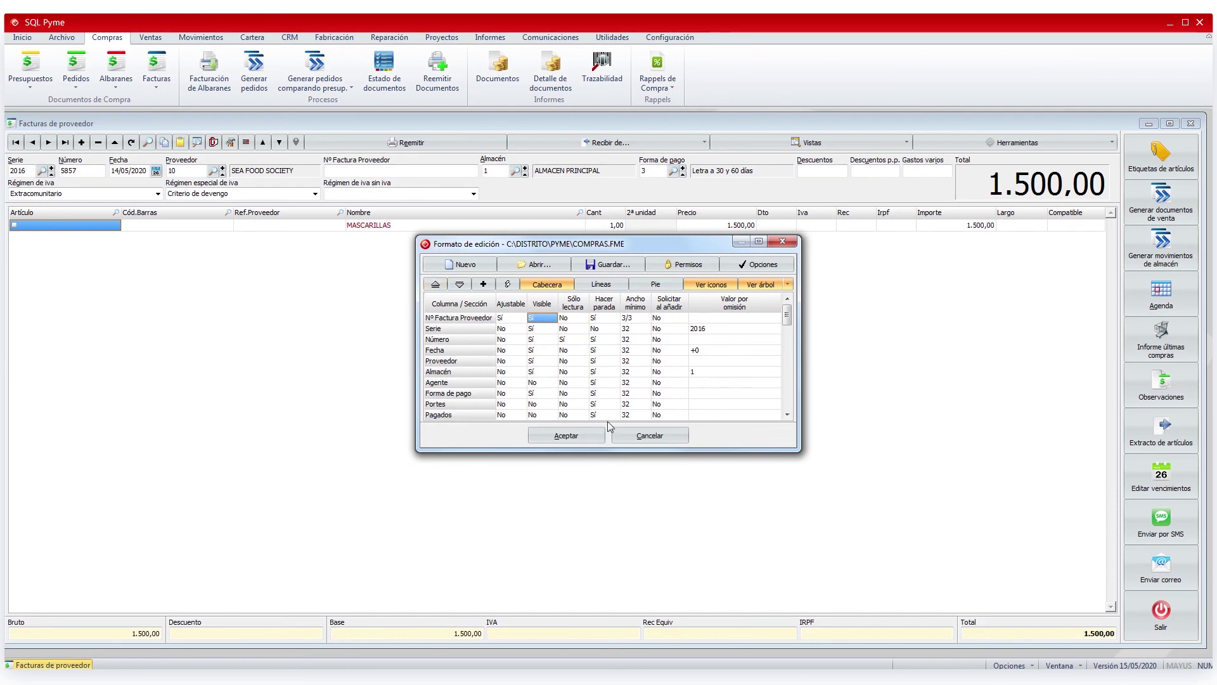
click(576, 440)
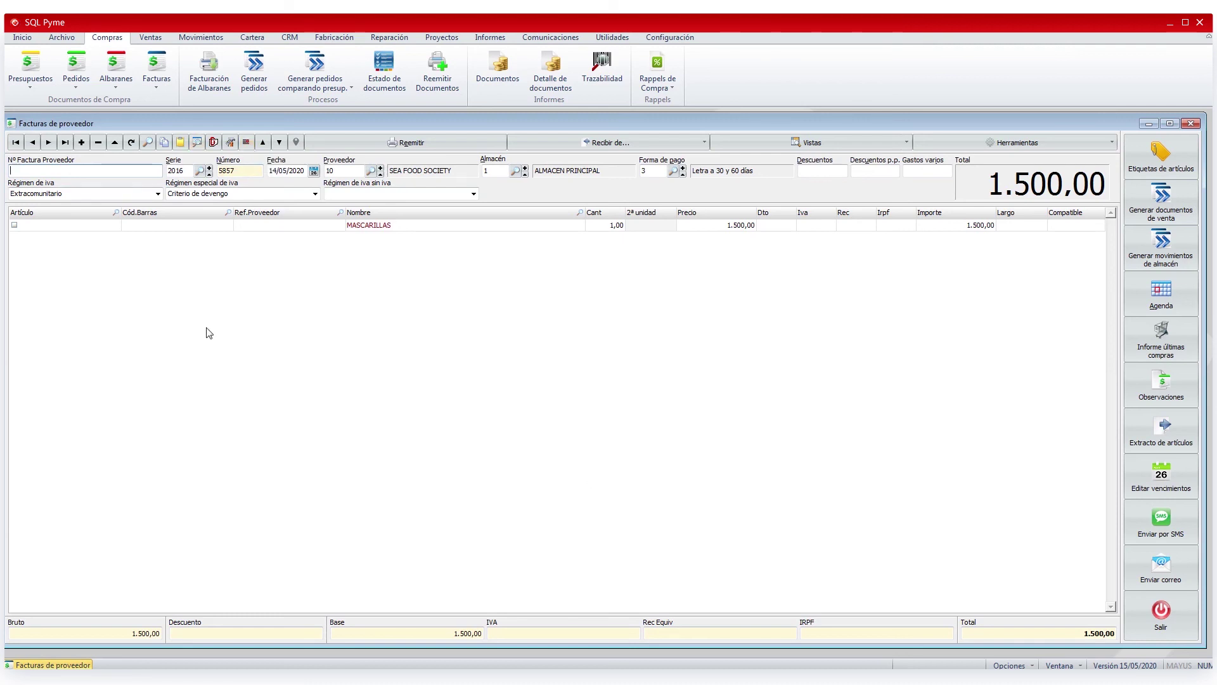
- Start a new supplier invoice, enter the article CABLE RED on its first line, and delete that line
click(81, 142)
click(79, 228)
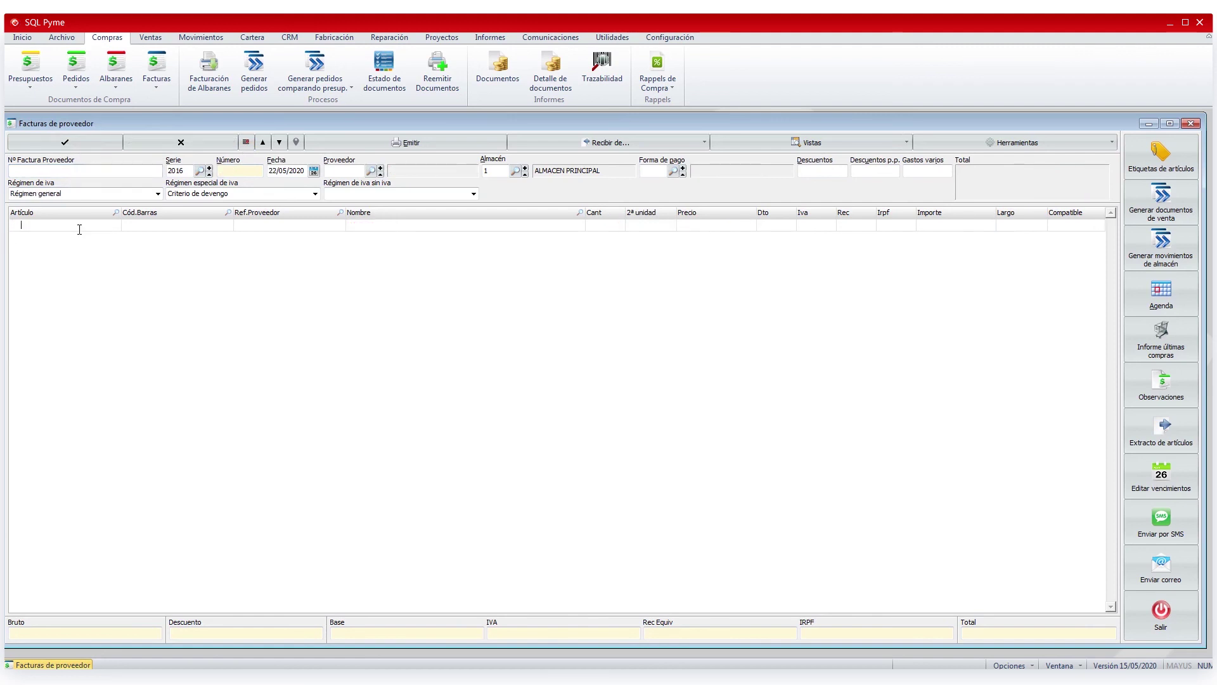
text(CABLE RED)
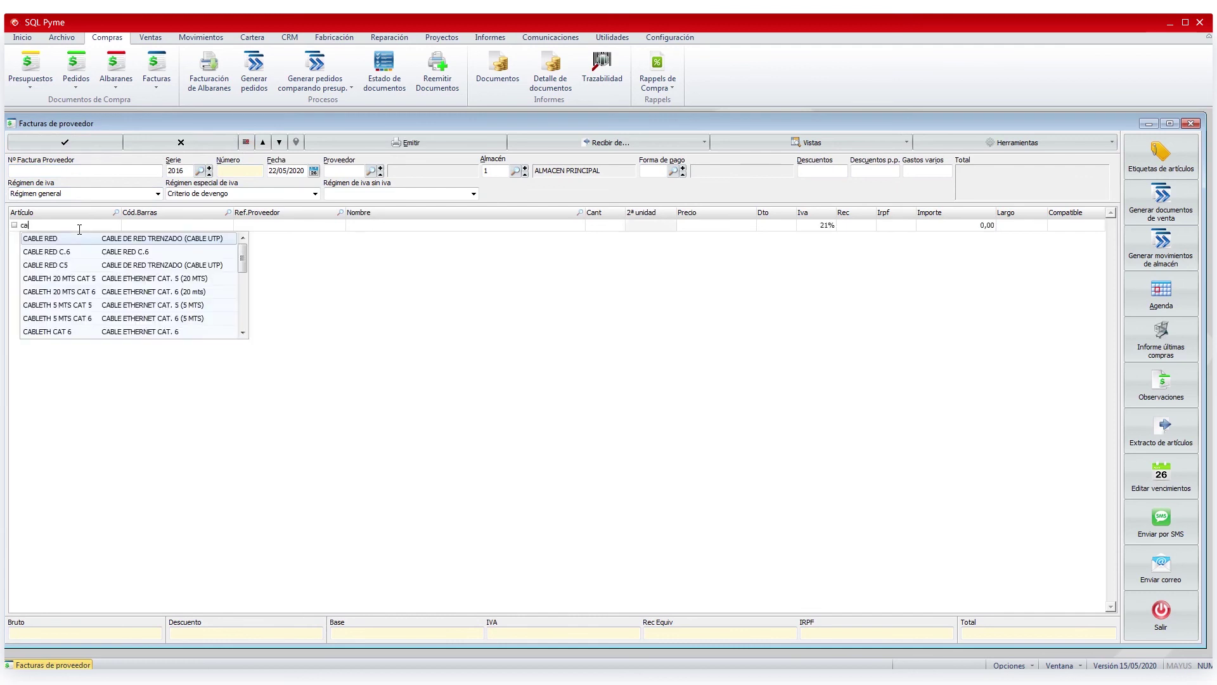
key(Return)
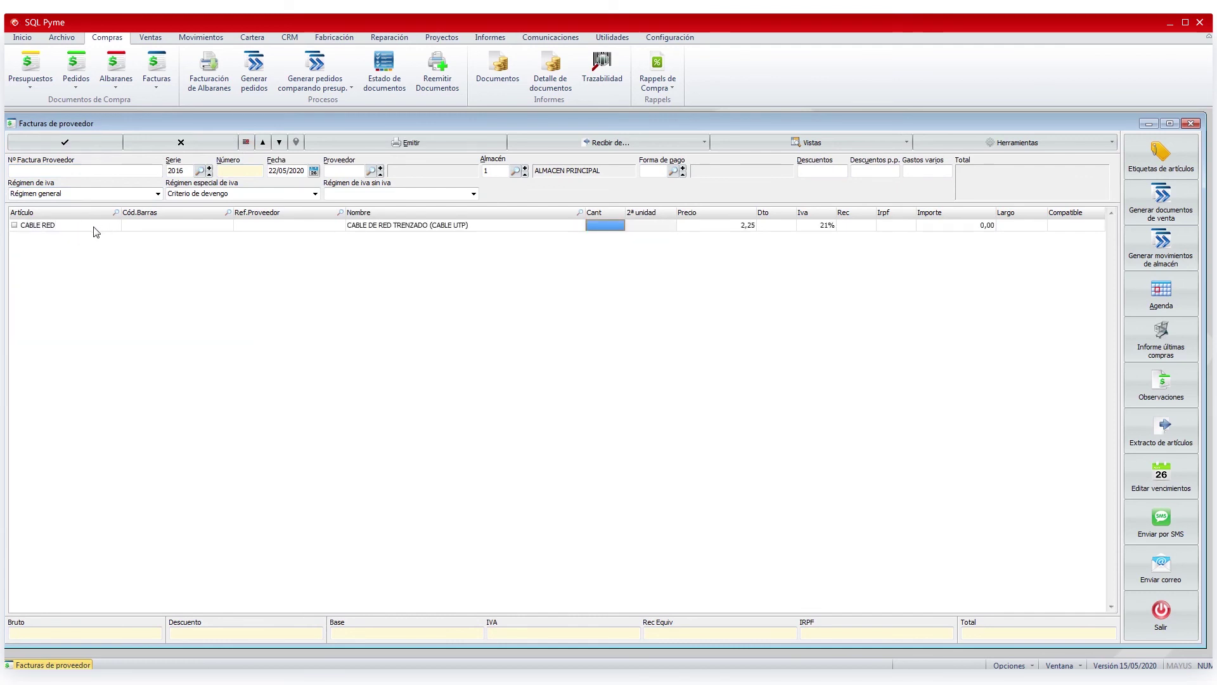
click(247, 144)
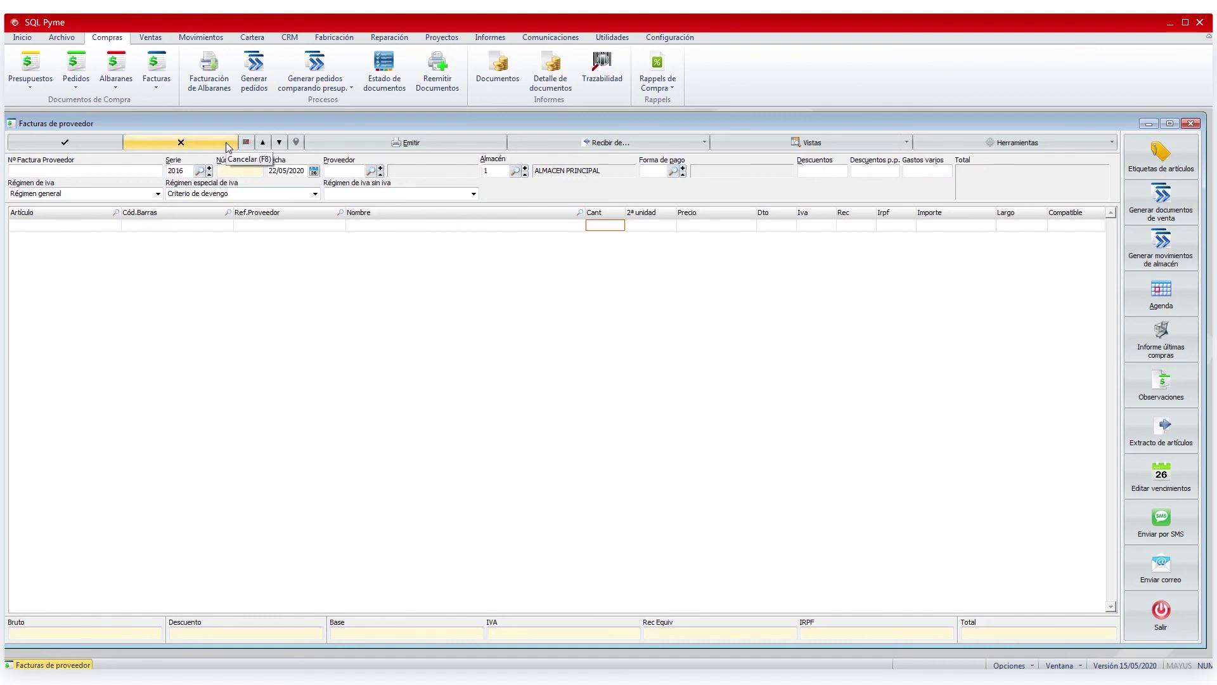
- Discard the unsaved supplier invoice, and start and cancel another blank one
click(226, 146)
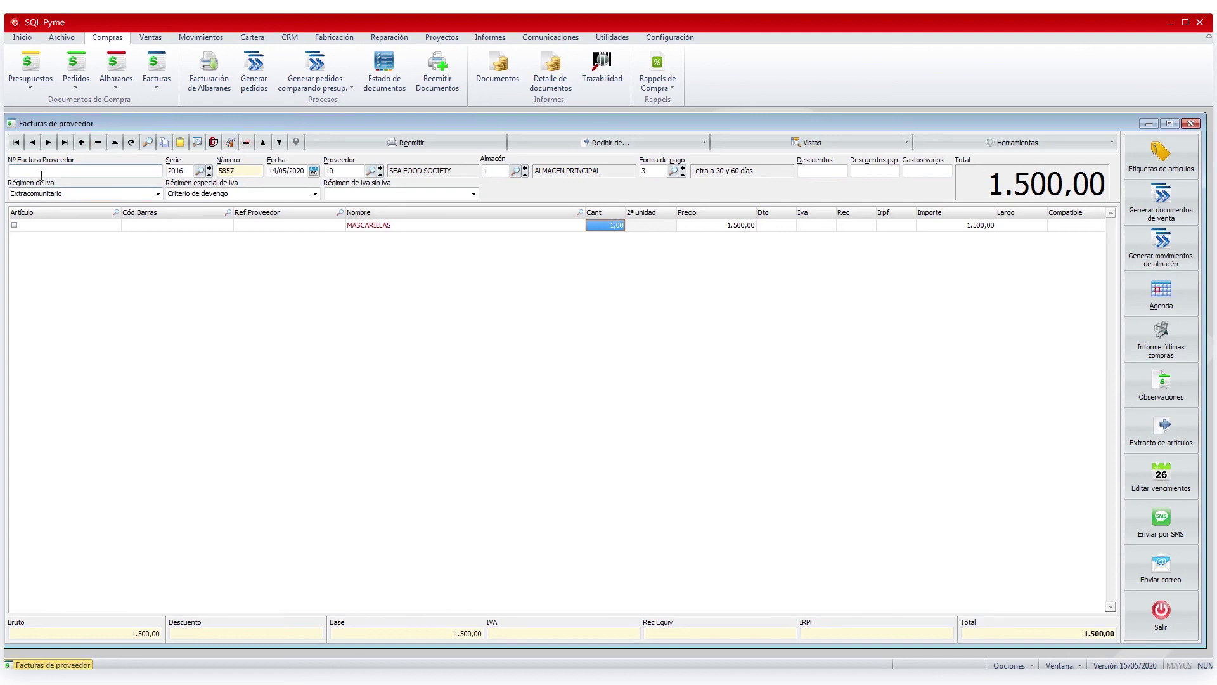
click(80, 145)
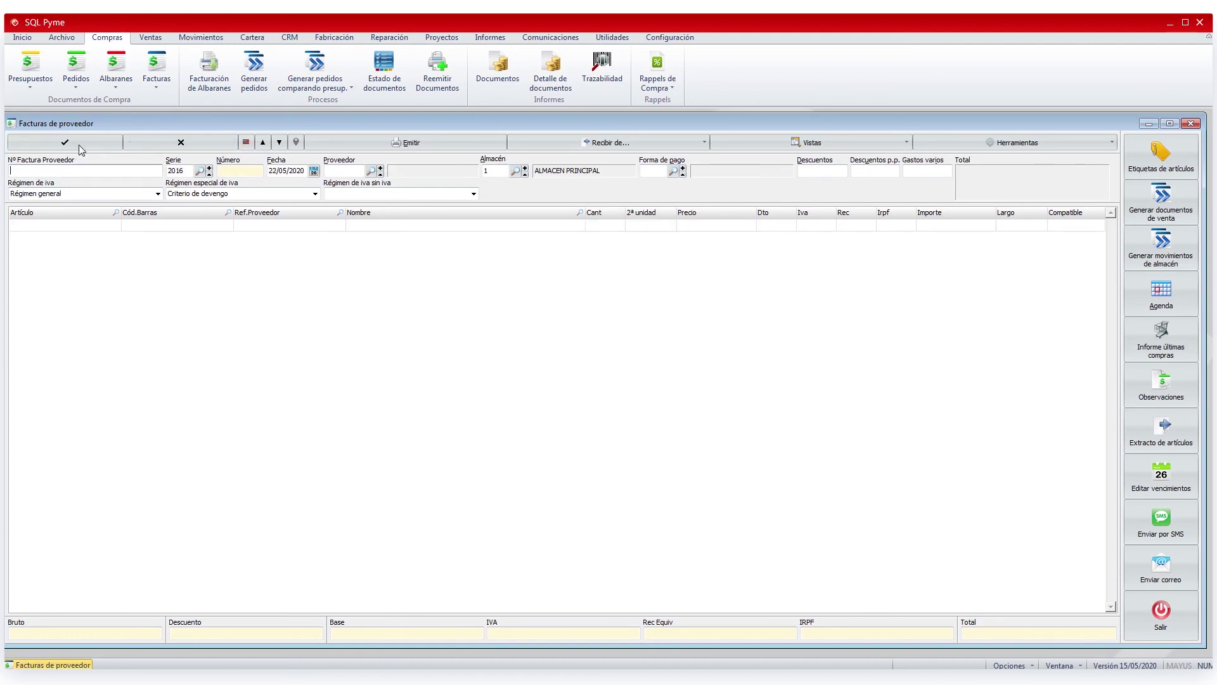
click(181, 142)
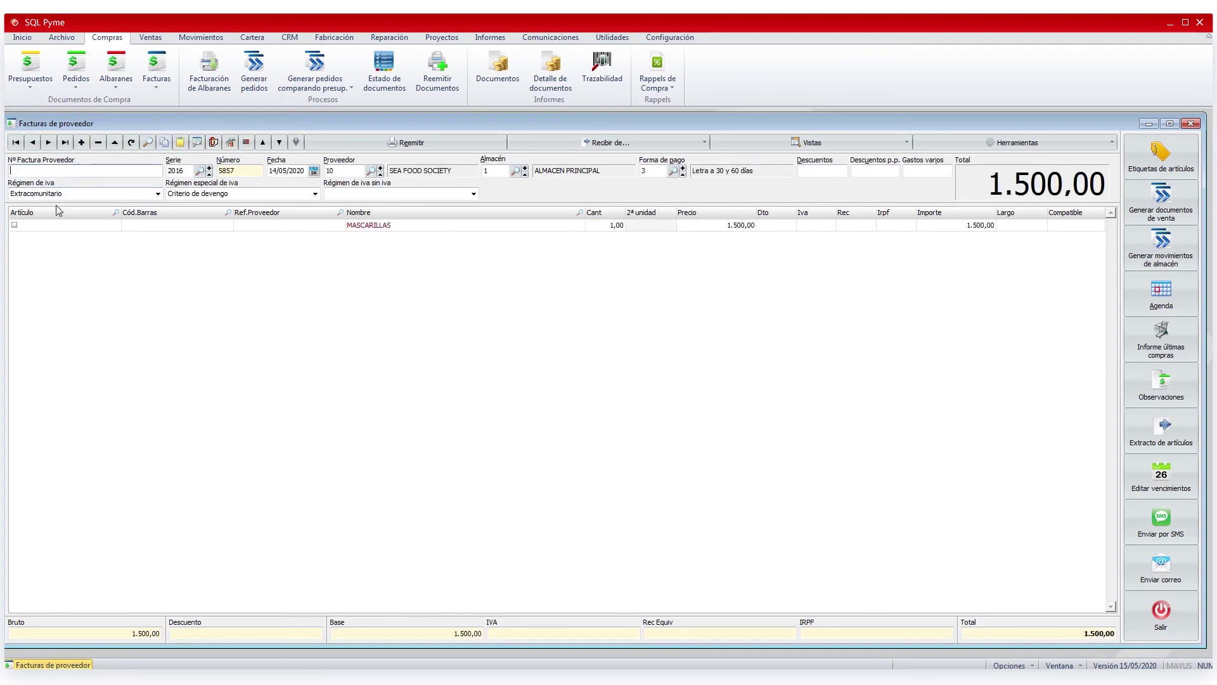
- Browse back through the supplier invoices to the SOFT PRO, S.L. invoice dated 24/04/2020
click(33, 142)
click(33, 142)
click(32, 142)
click(32, 142)
click(32, 142)
click(32, 142)
click(32, 142)
click(32, 142)
click(33, 143)
click(32, 142)
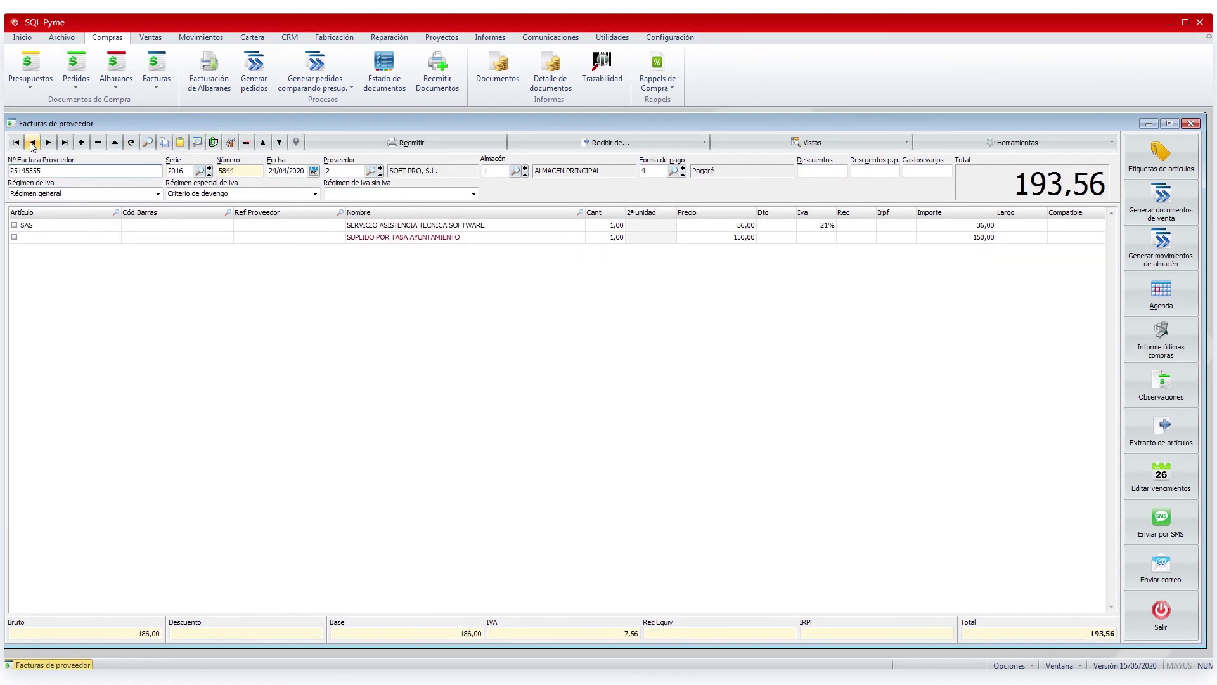
- Step down and up between the invoice's lines, ending on SUPLIDO POR TASA AYUNTAMIENTO, and close the supplier invoices window
click(397, 225)
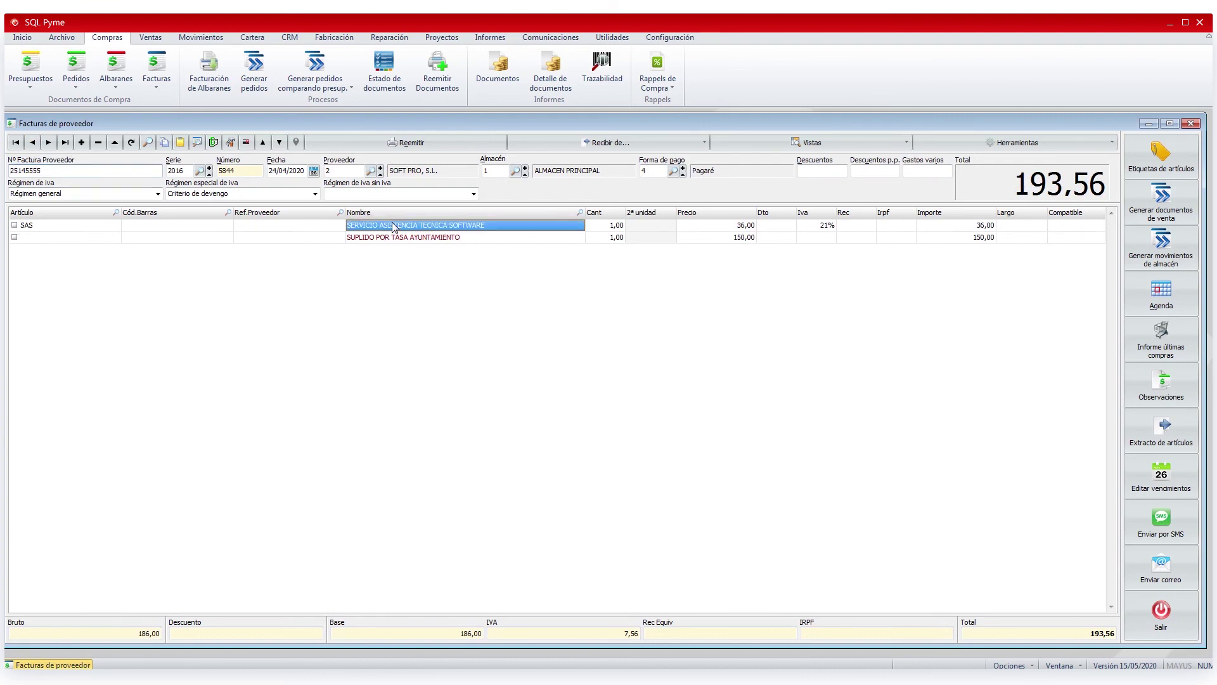
click(279, 142)
click(263, 142)
click(279, 142)
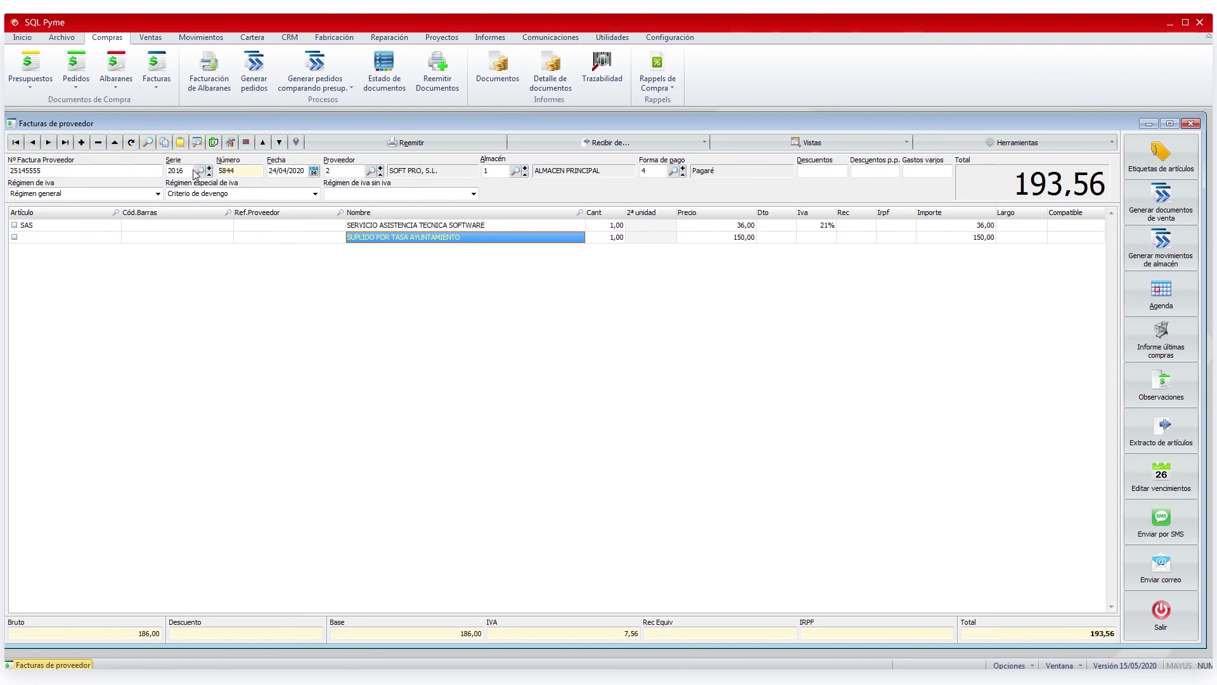
click(1191, 125)
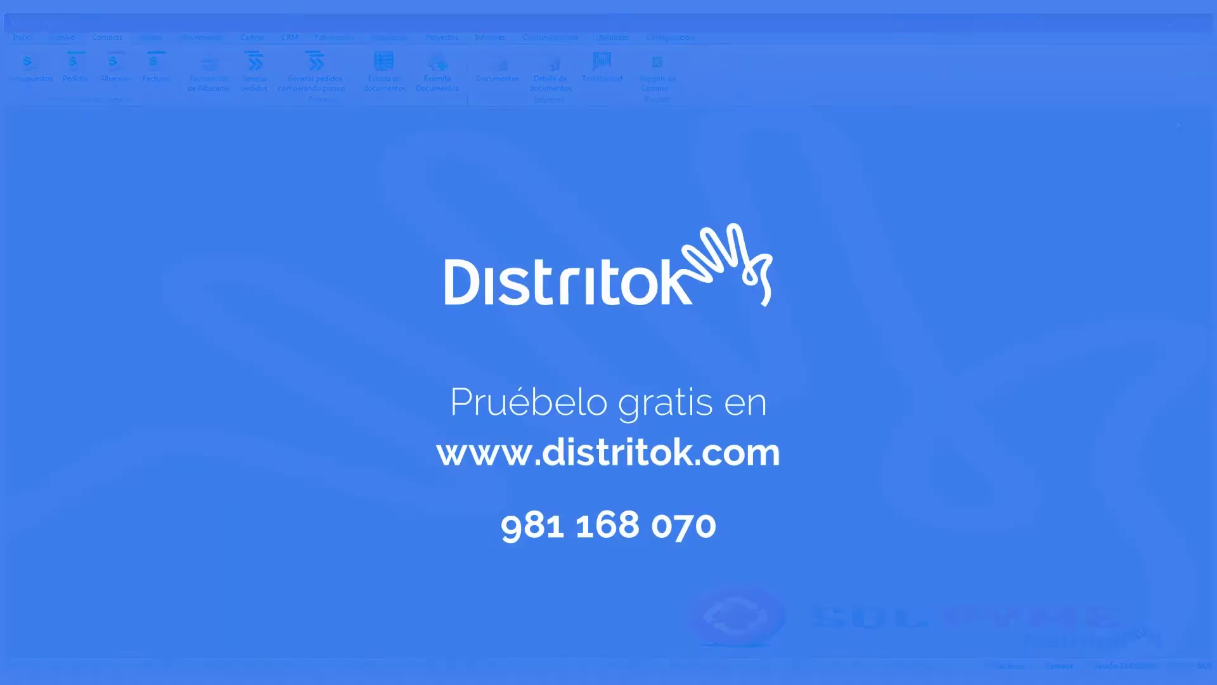